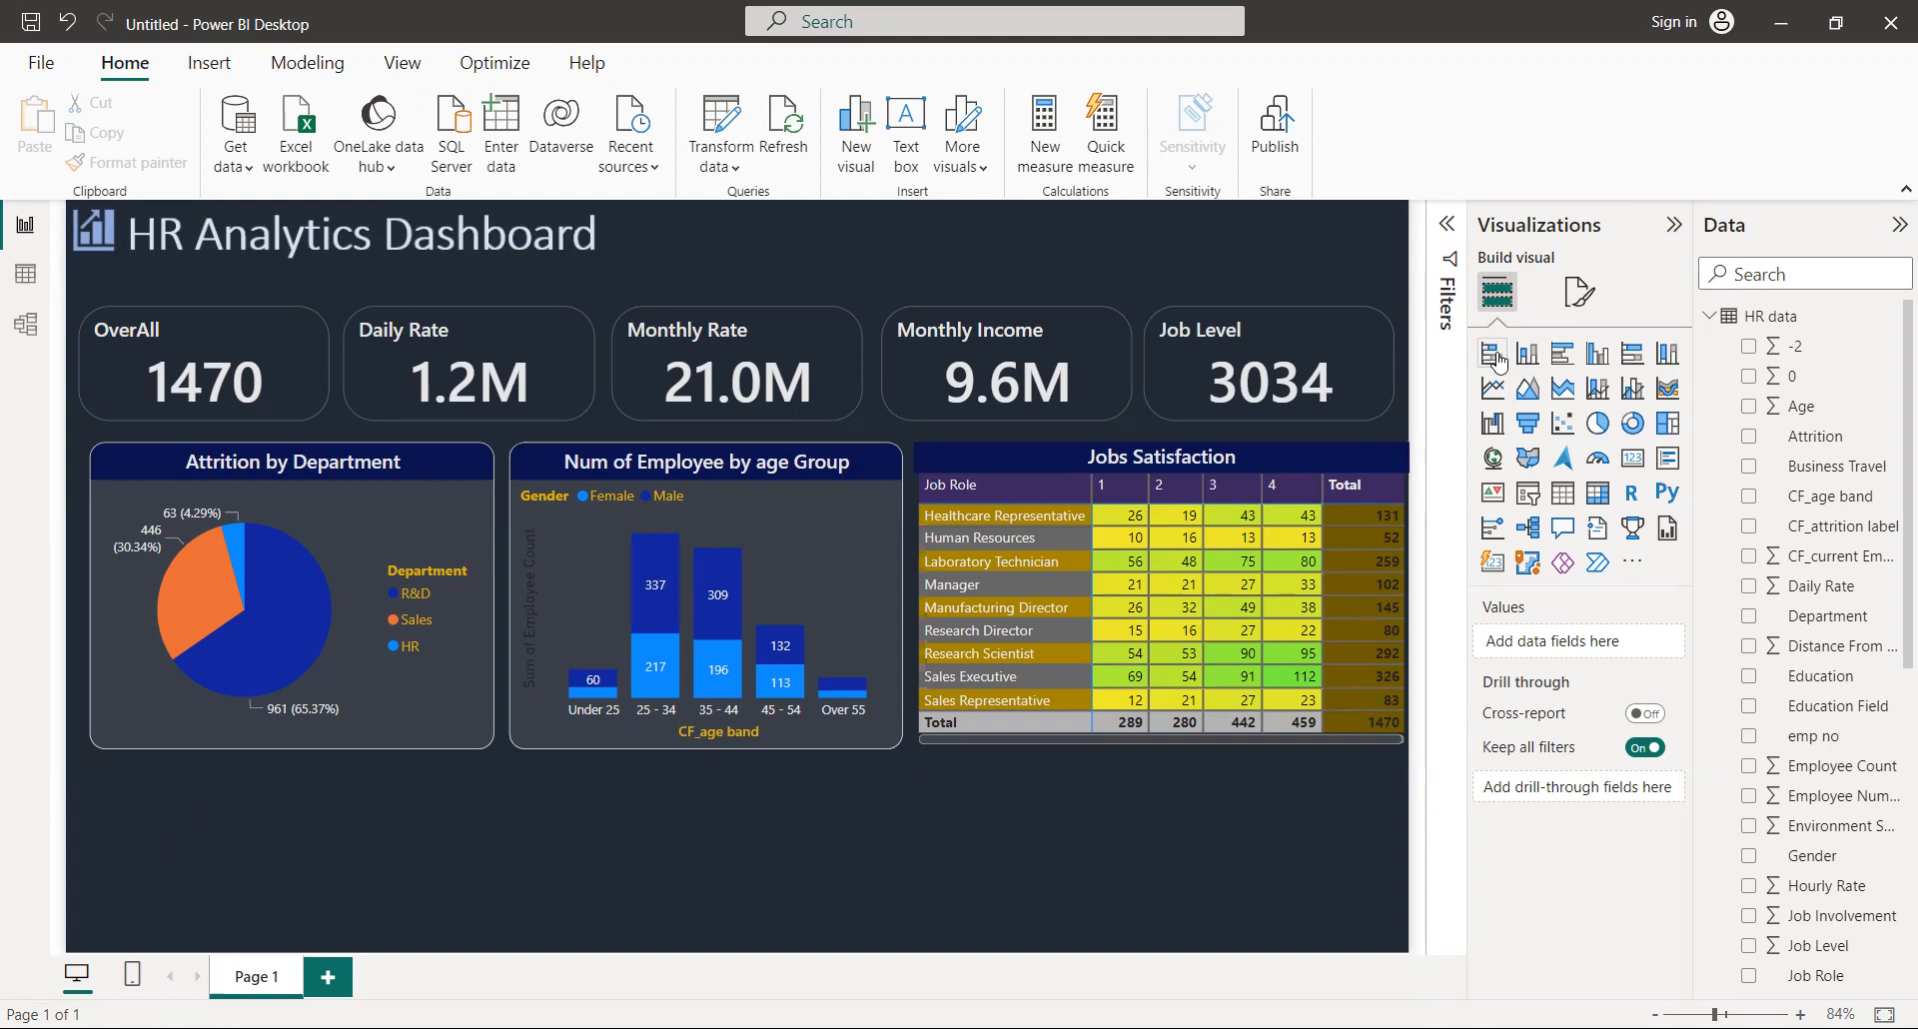
# Step: Add a stacked bar chart with the count of Attrition on the X-axis and Education Field on the Y-axis
pyautogui.click(1496, 357)
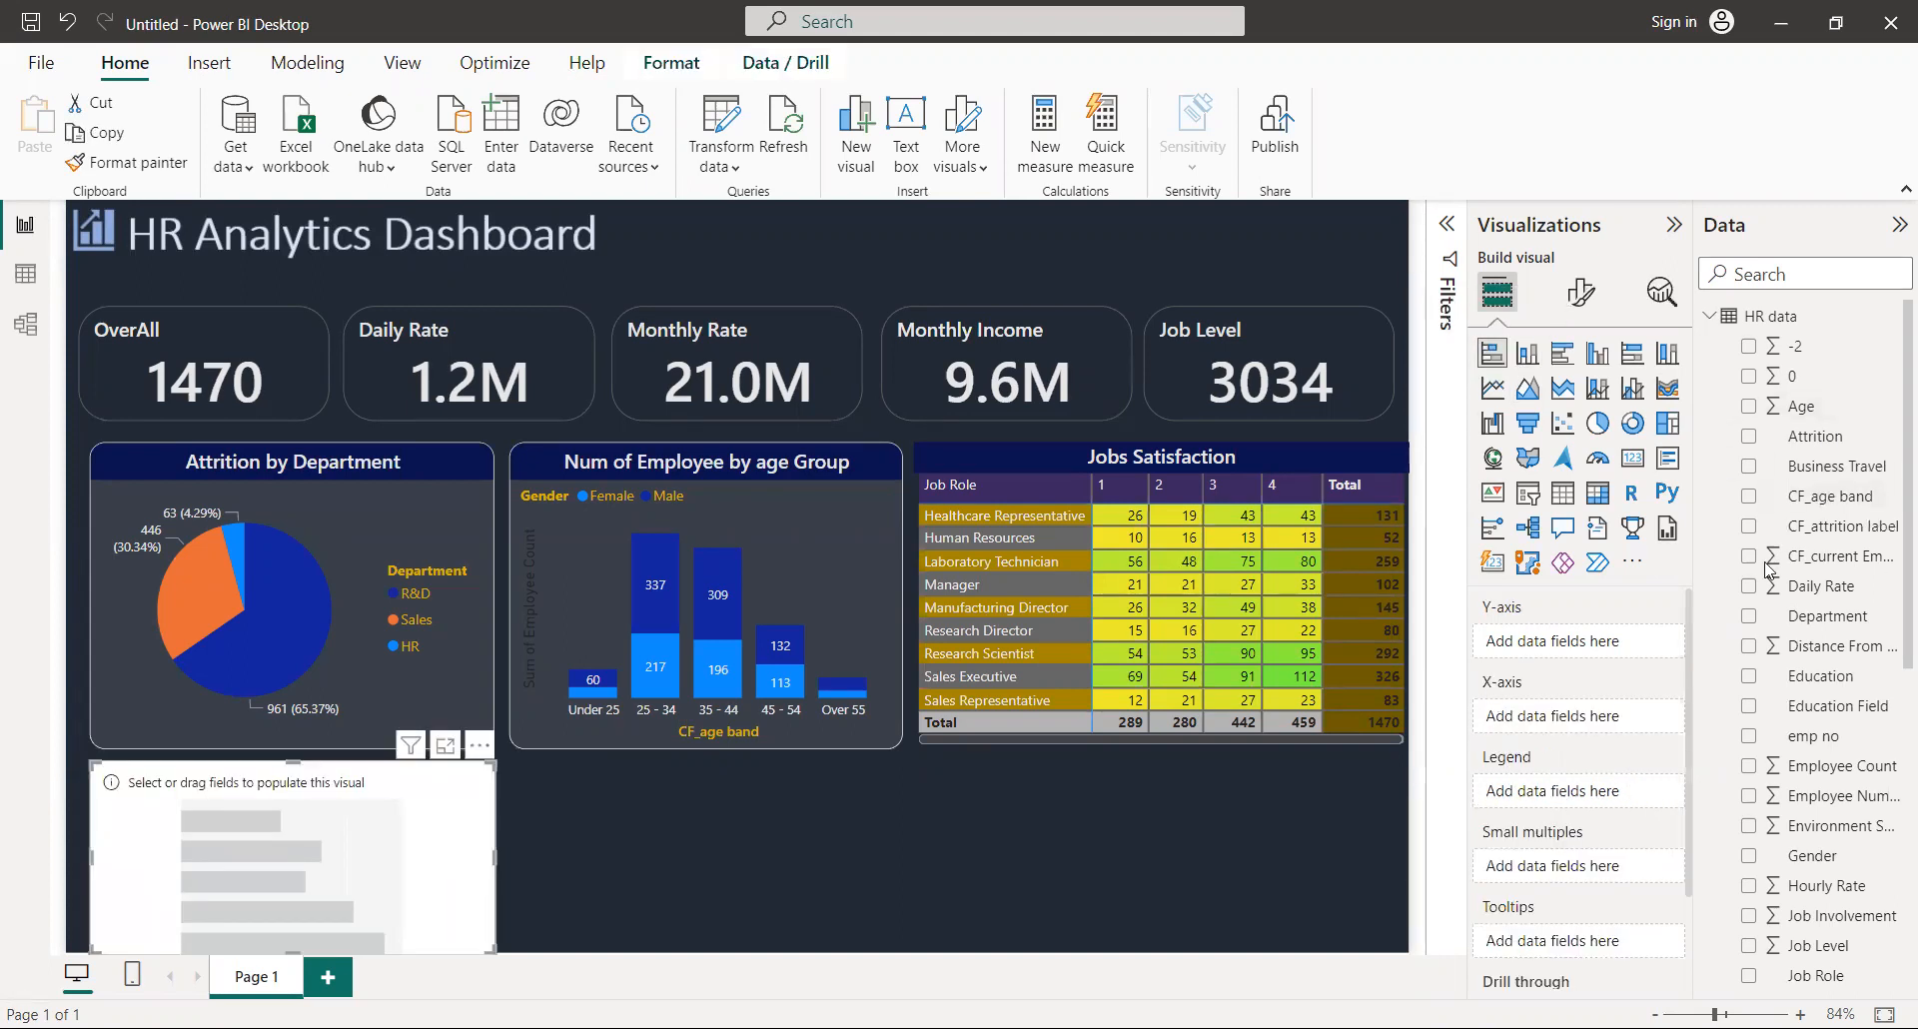
pyautogui.moveTo(1796, 455); pyautogui.dragTo(1608, 730)
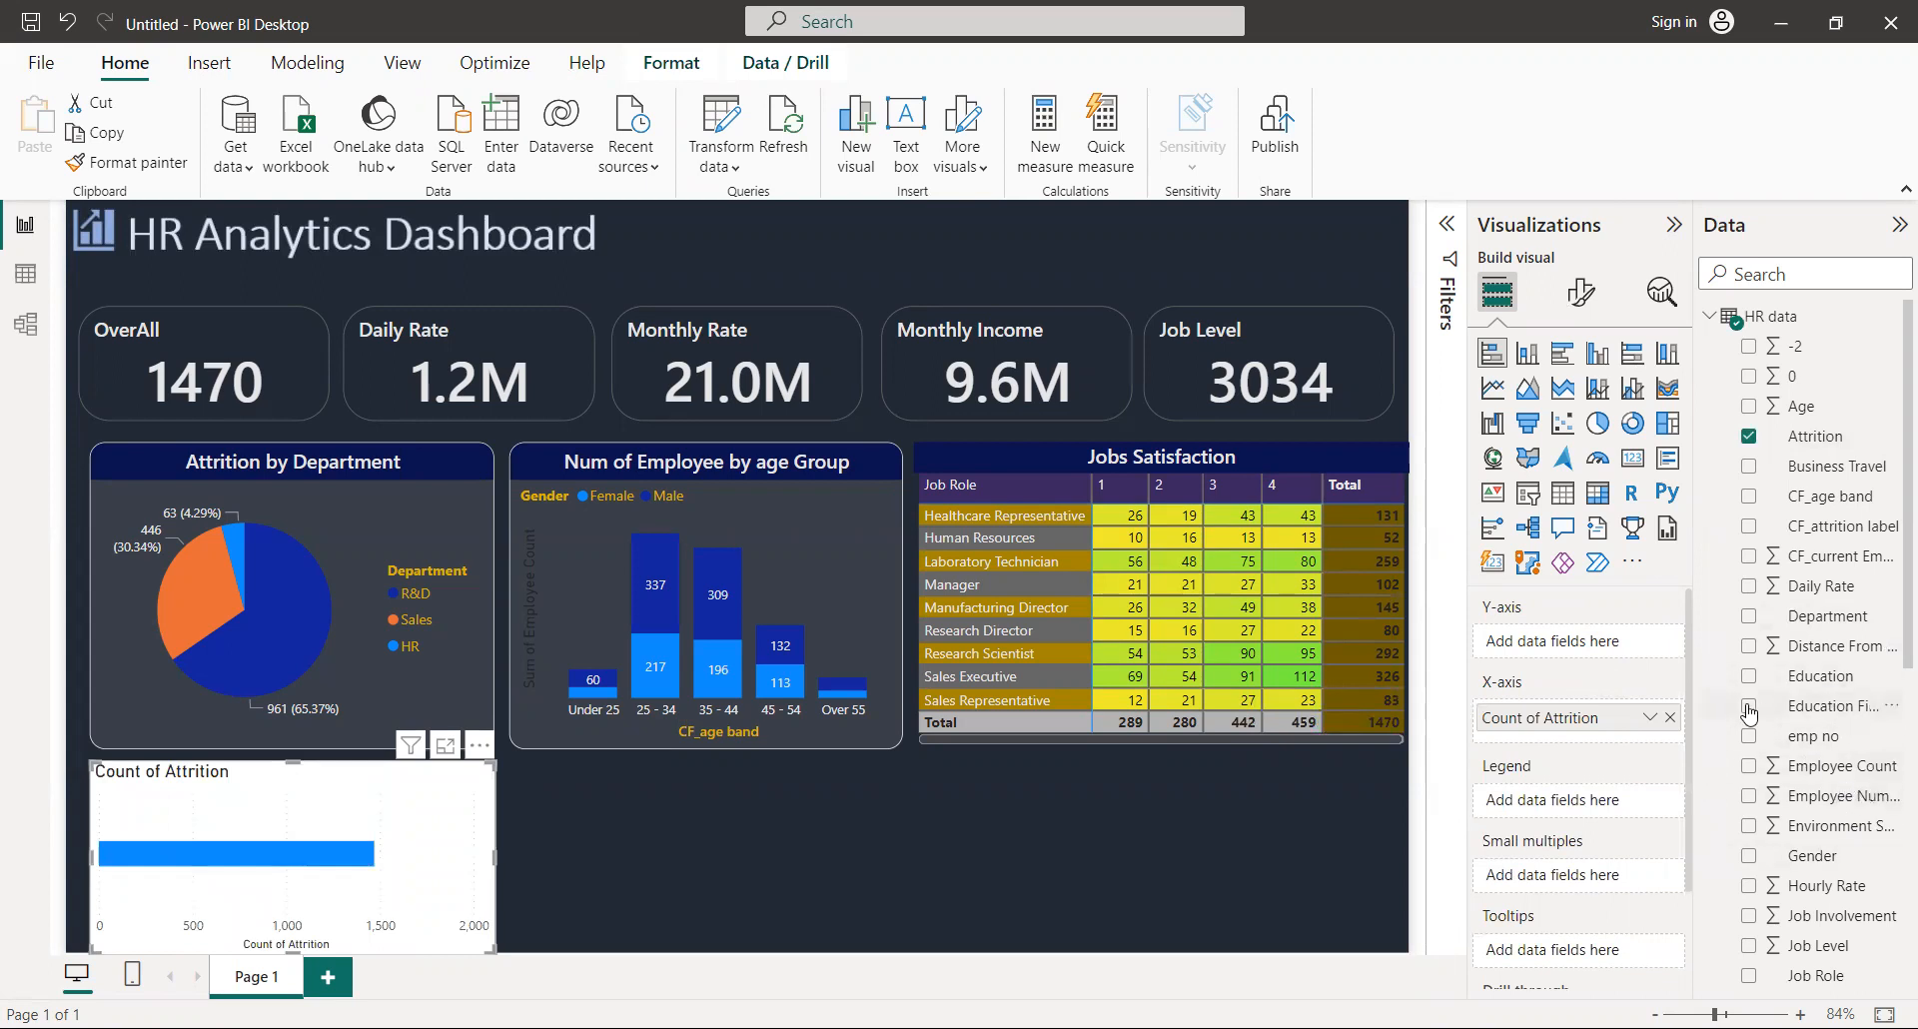
pyautogui.moveTo(1748, 711); pyautogui.dragTo(1625, 646)
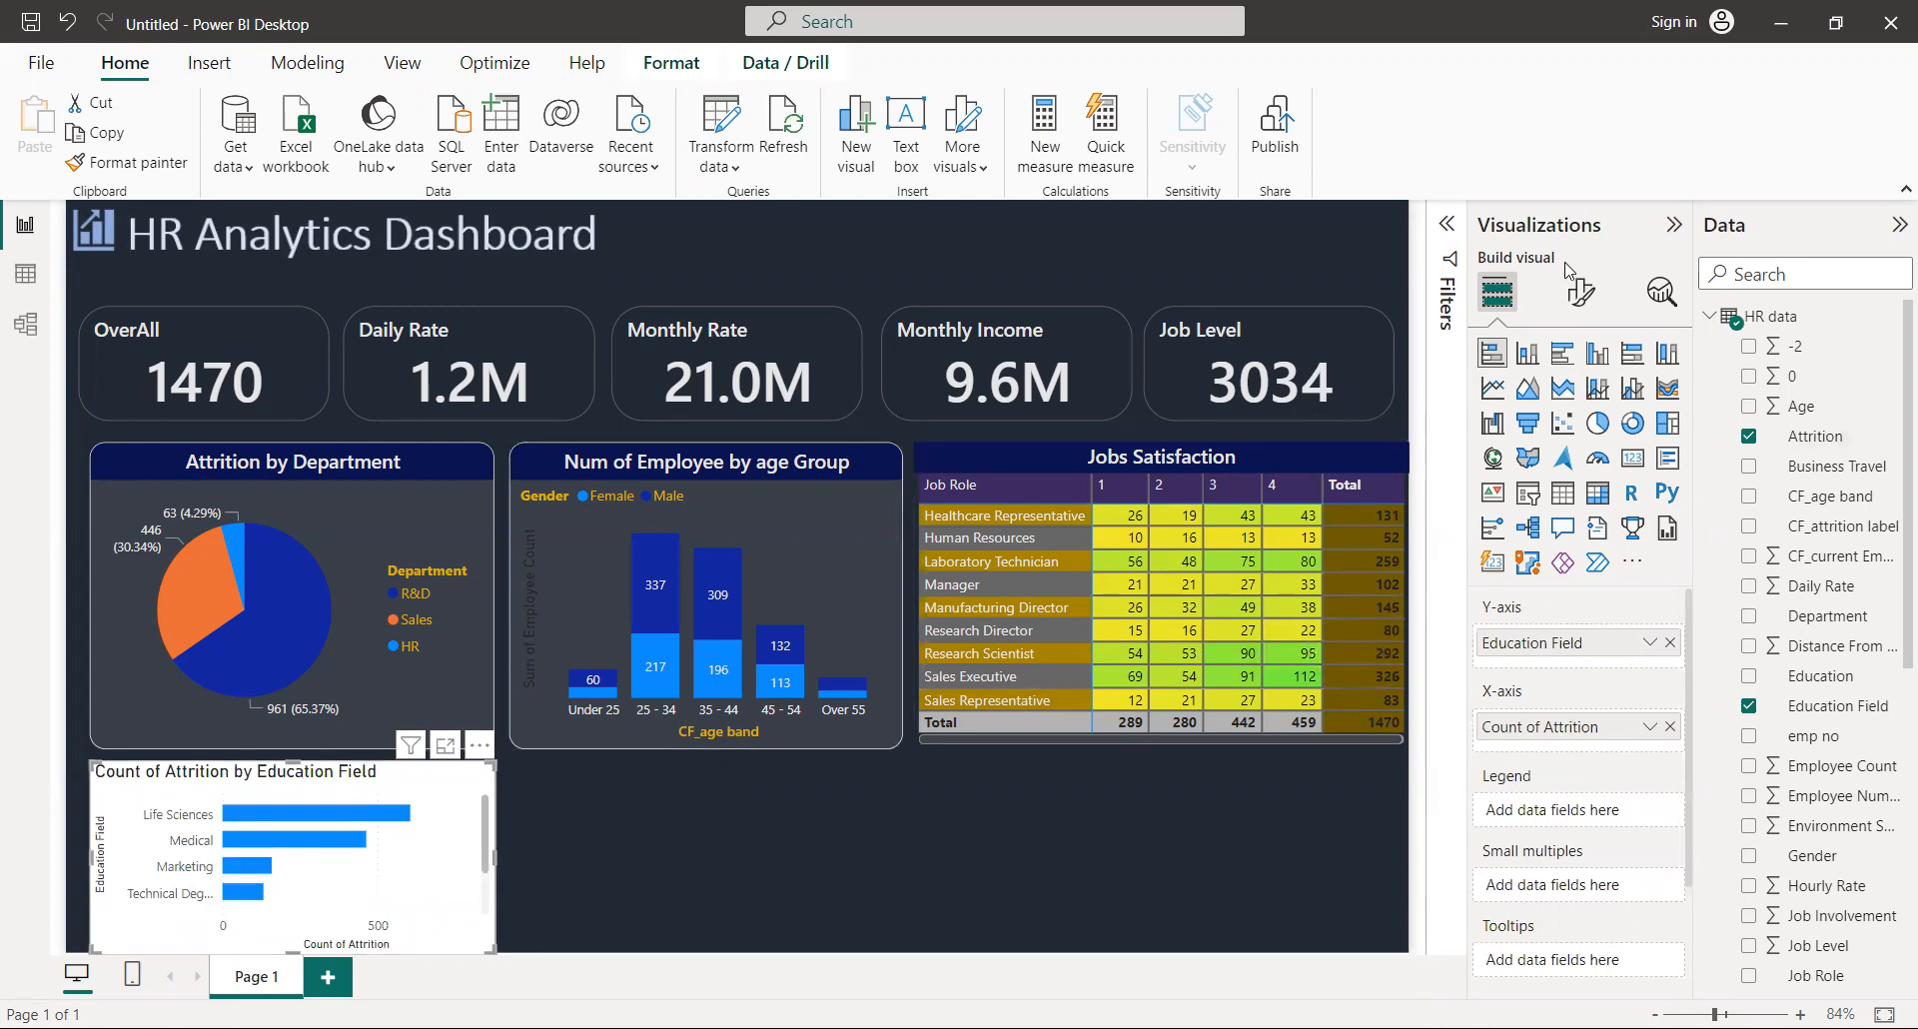
# Step: Change the new bar chart's title text to "Education Field by wise Attrition"
pyautogui.click(1580, 292)
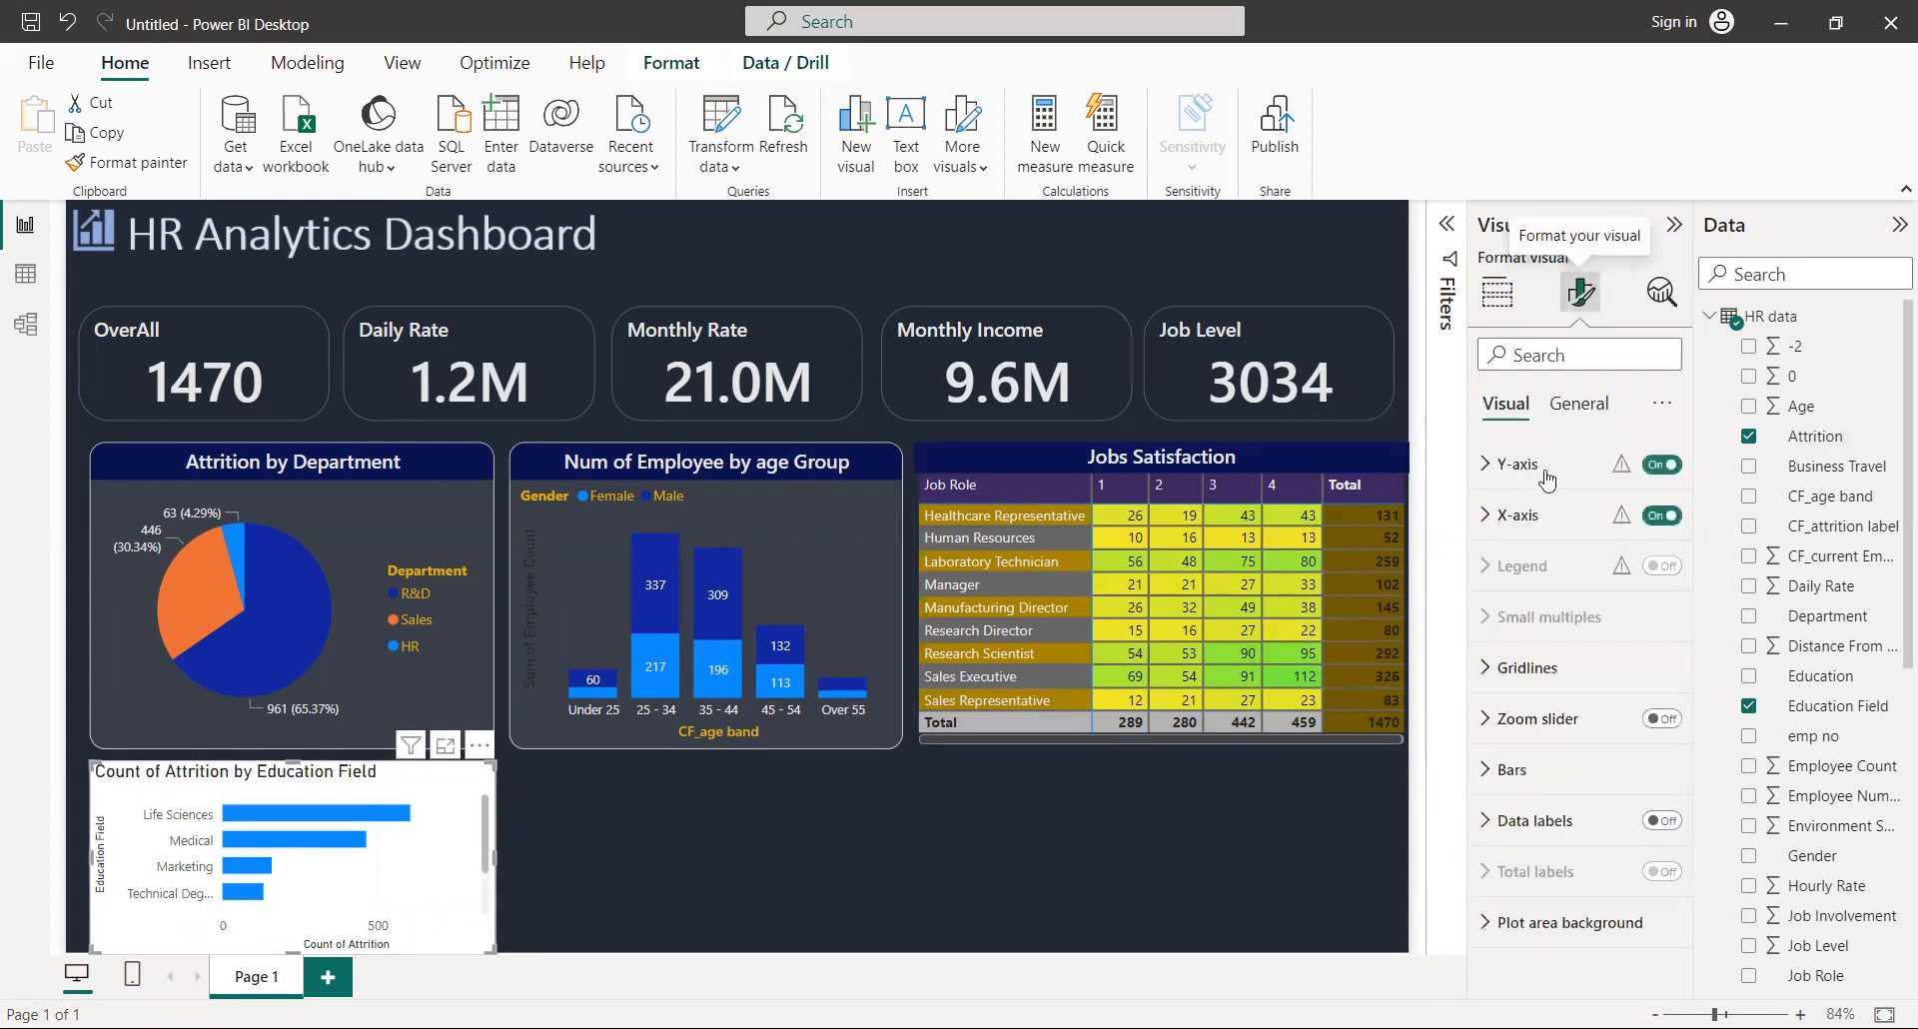
pyautogui.click(1580, 406)
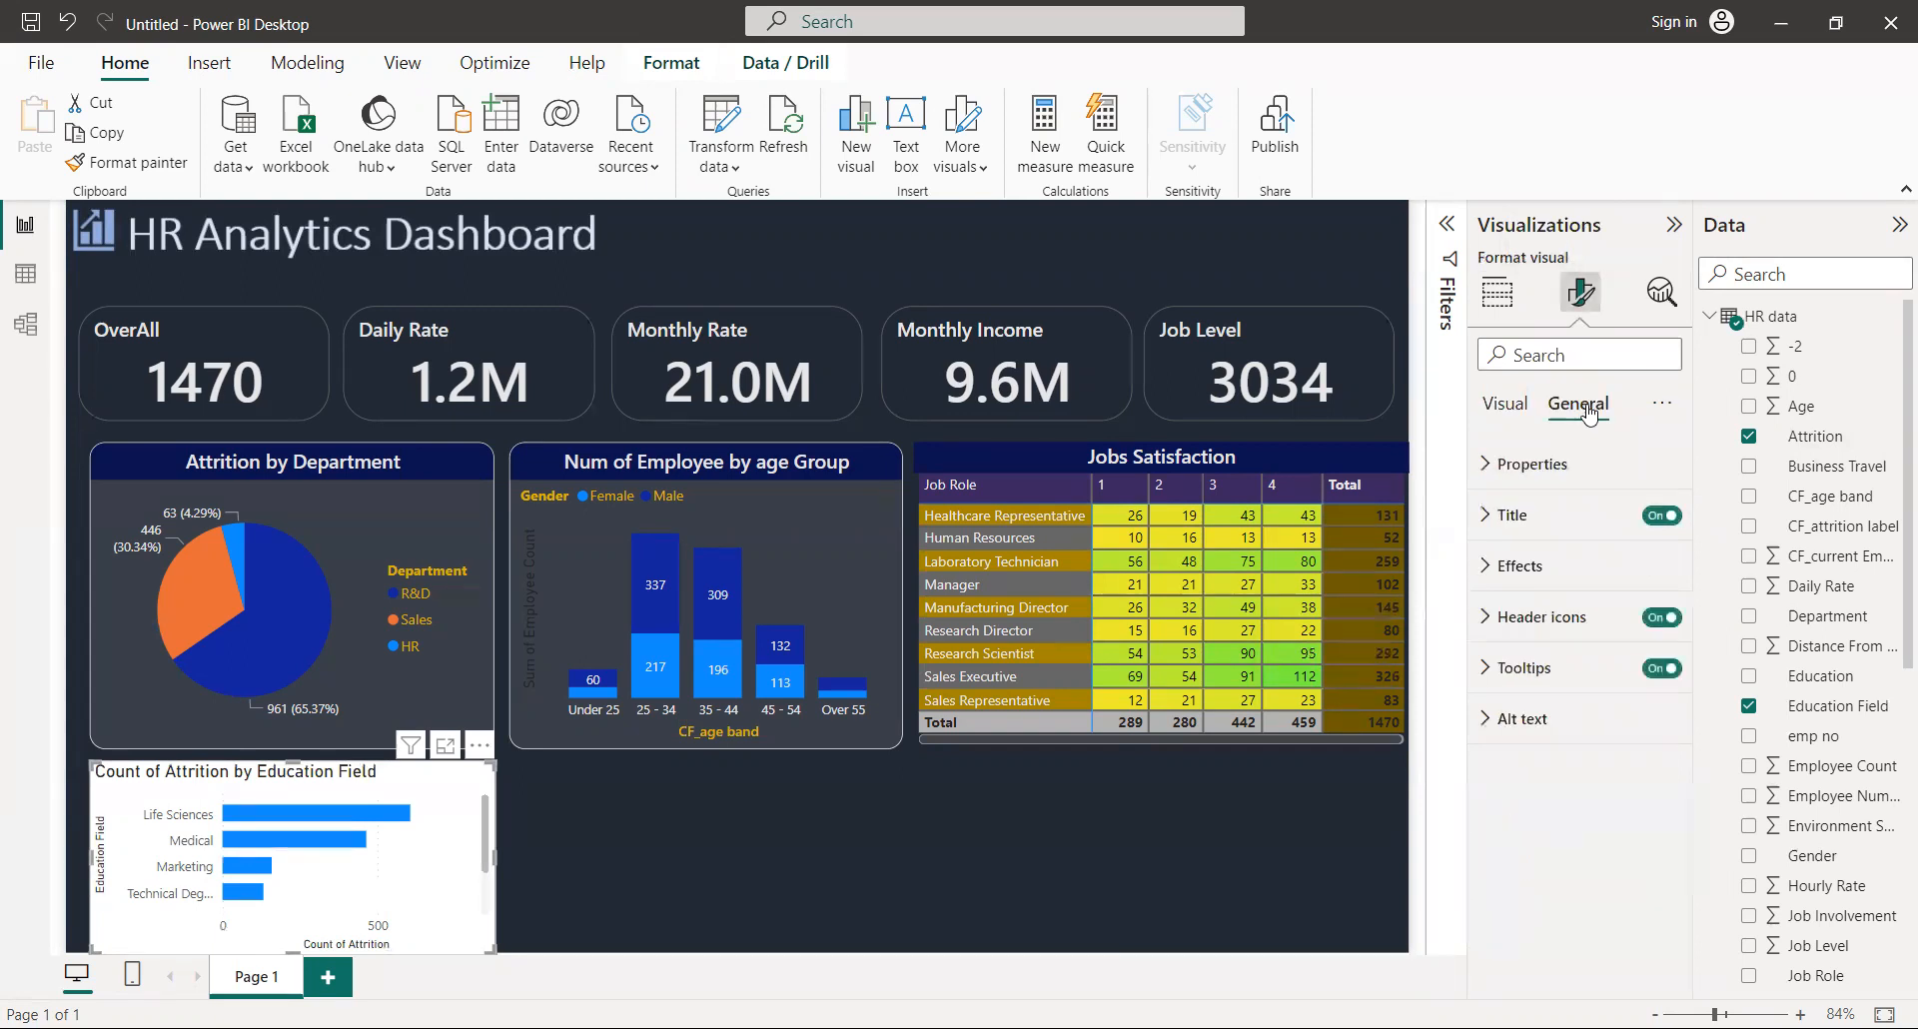
pyautogui.click(1572, 511)
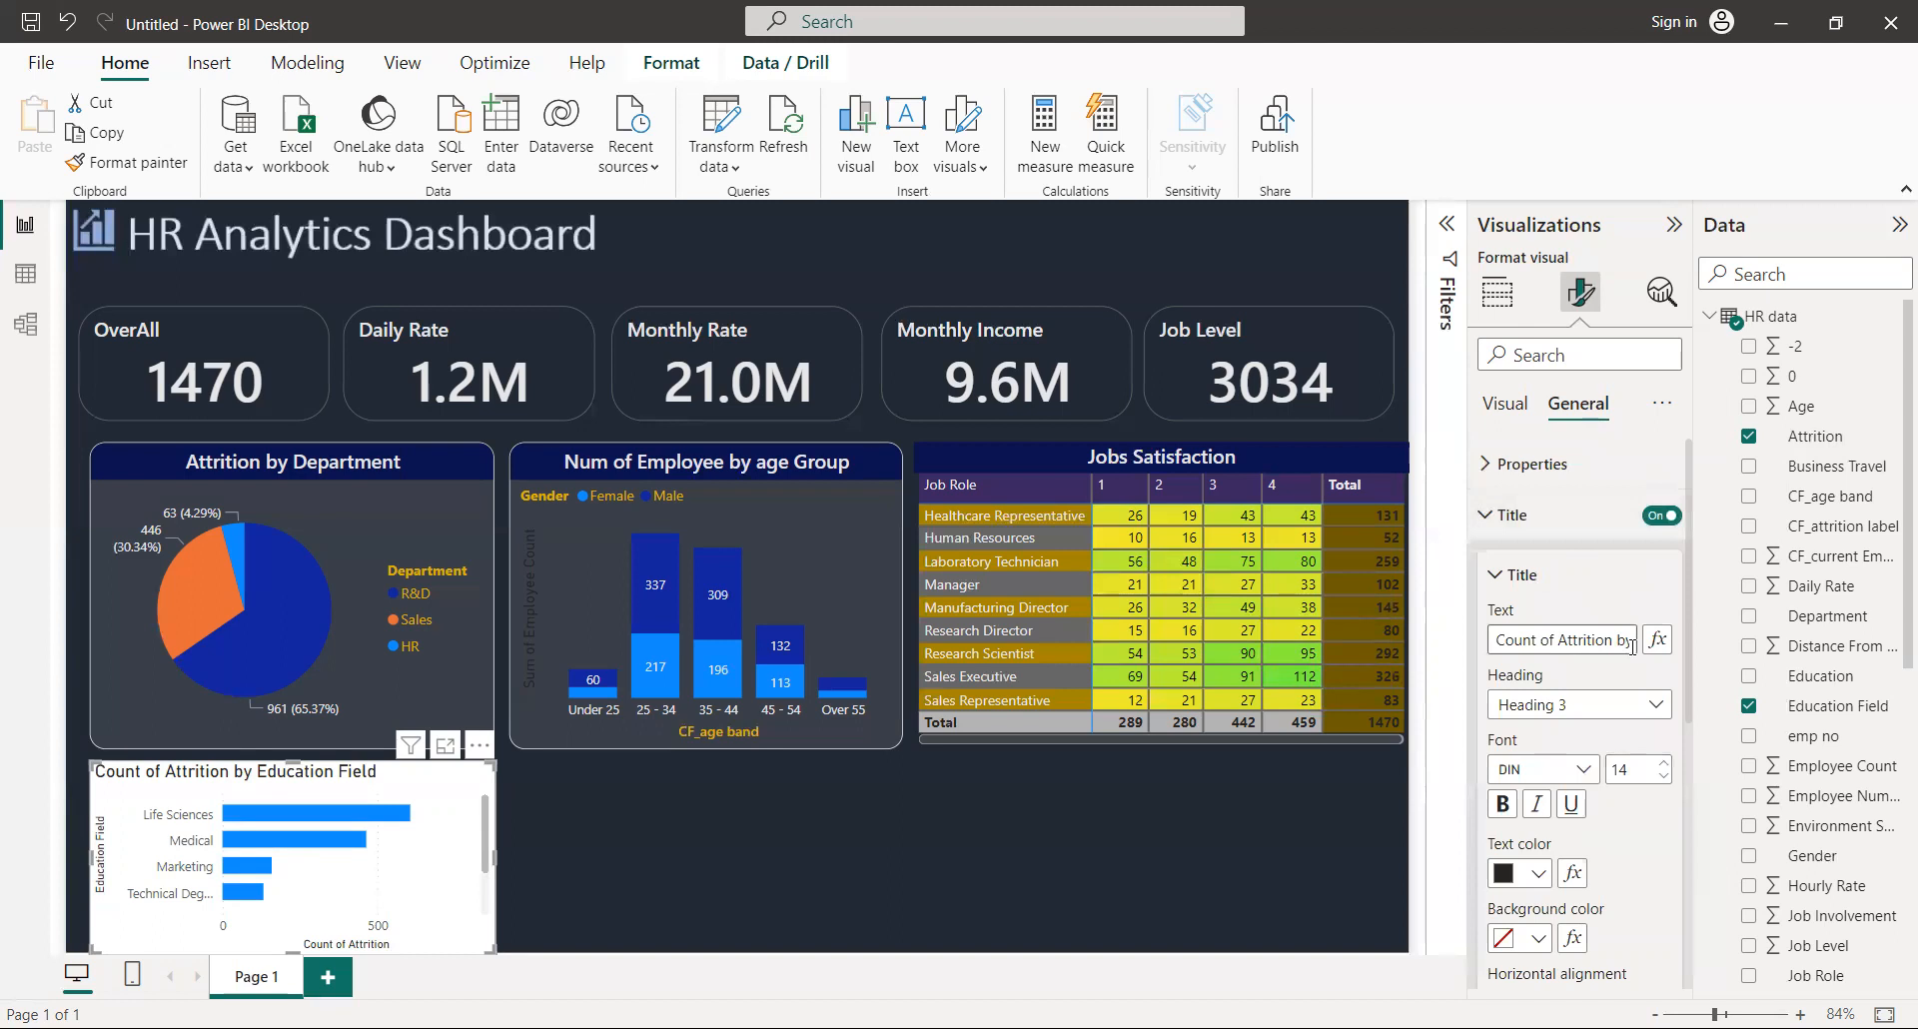
pyautogui.press('BackSpace')
pyautogui.press('BackSpace')
pyautogui.press('BackSpace')
pyautogui.press('BackSpace')
pyautogui.press('BackSpace')
pyautogui.press('BackSpace')
pyautogui.press('BackSpace')
pyautogui.press('BackSpace')
pyautogui.press('BackSpace')
pyautogui.press('BackSpace')
pyautogui.press('BackSpace')
pyautogui.press('BackSpace')
pyautogui.press('BackSpace')
pyautogui.press('BackSpace')
pyautogui.press('BackSpace')
pyautogui.press('BackSpace')
pyautogui.press('BackSpace')
pyautogui.press('BackSpace')
pyautogui.press('BackSpace')
pyautogui.press('BackSpace')
pyautogui.press('BackSpace')
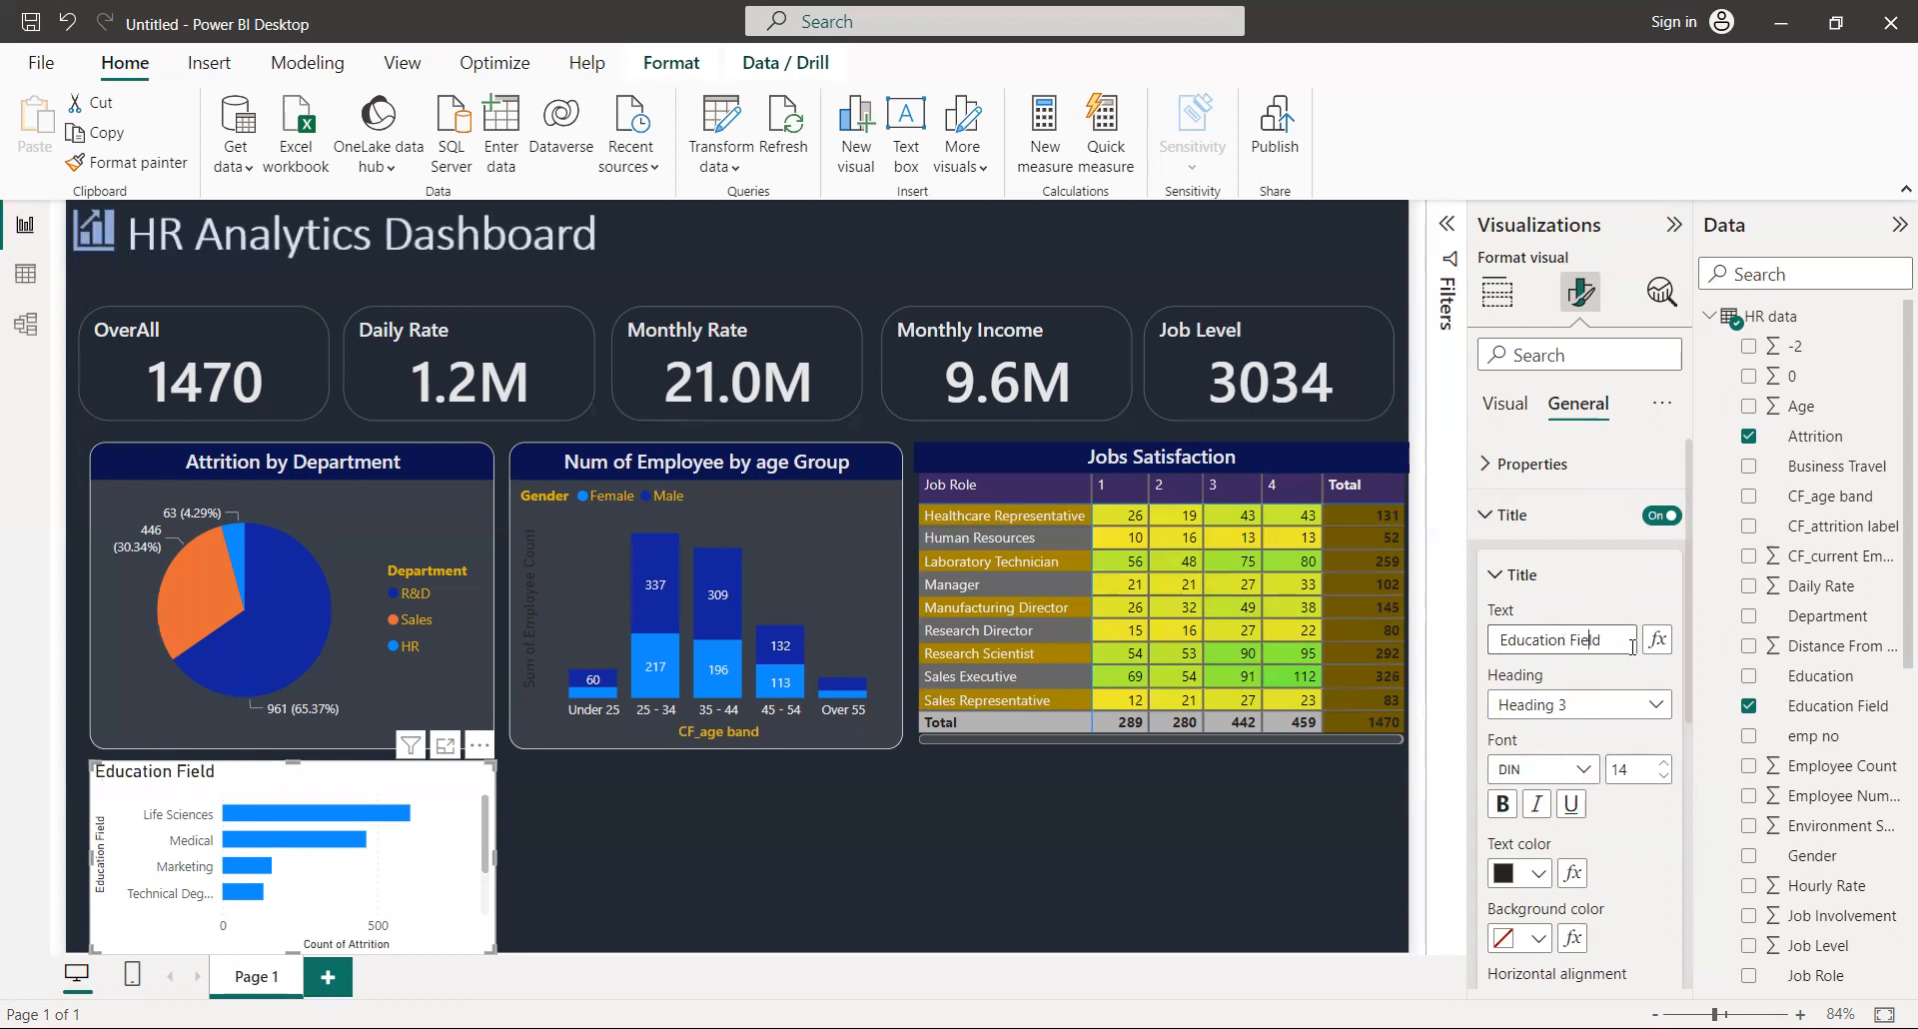
pyautogui.write('by wise')
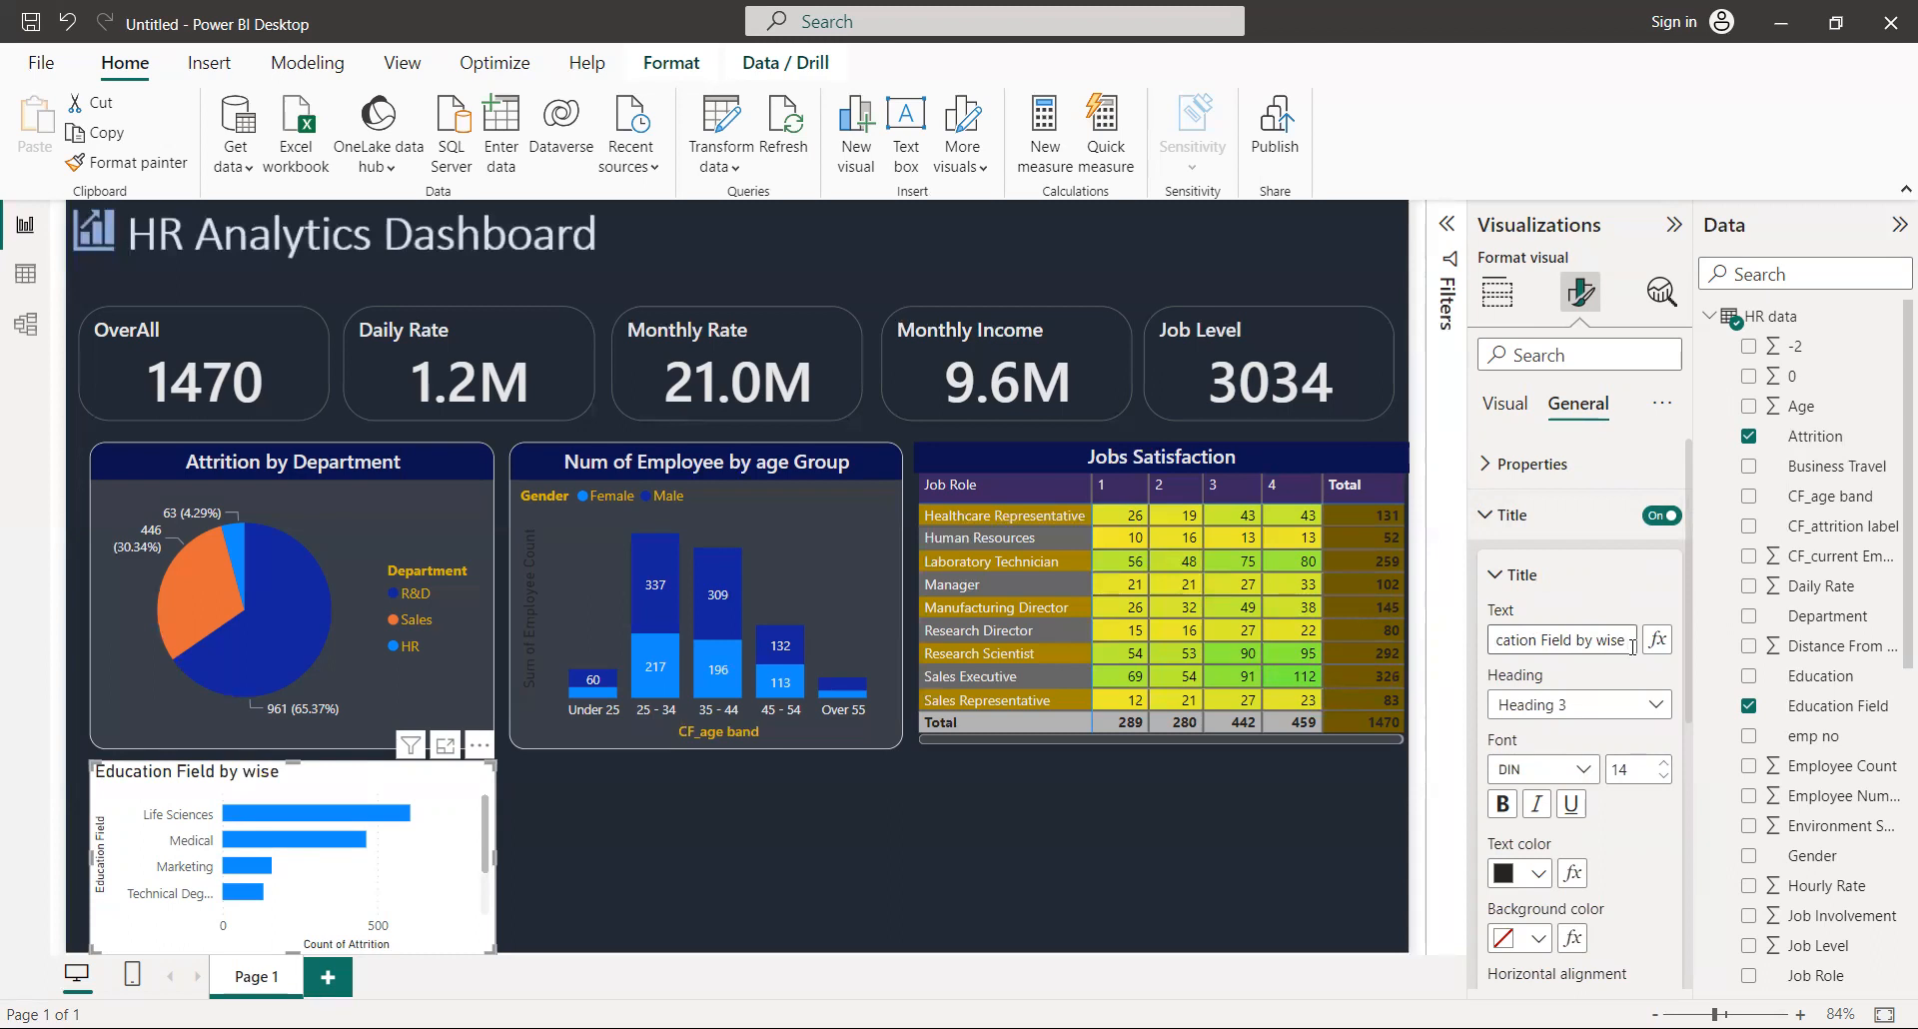
pyautogui.write(' attri')
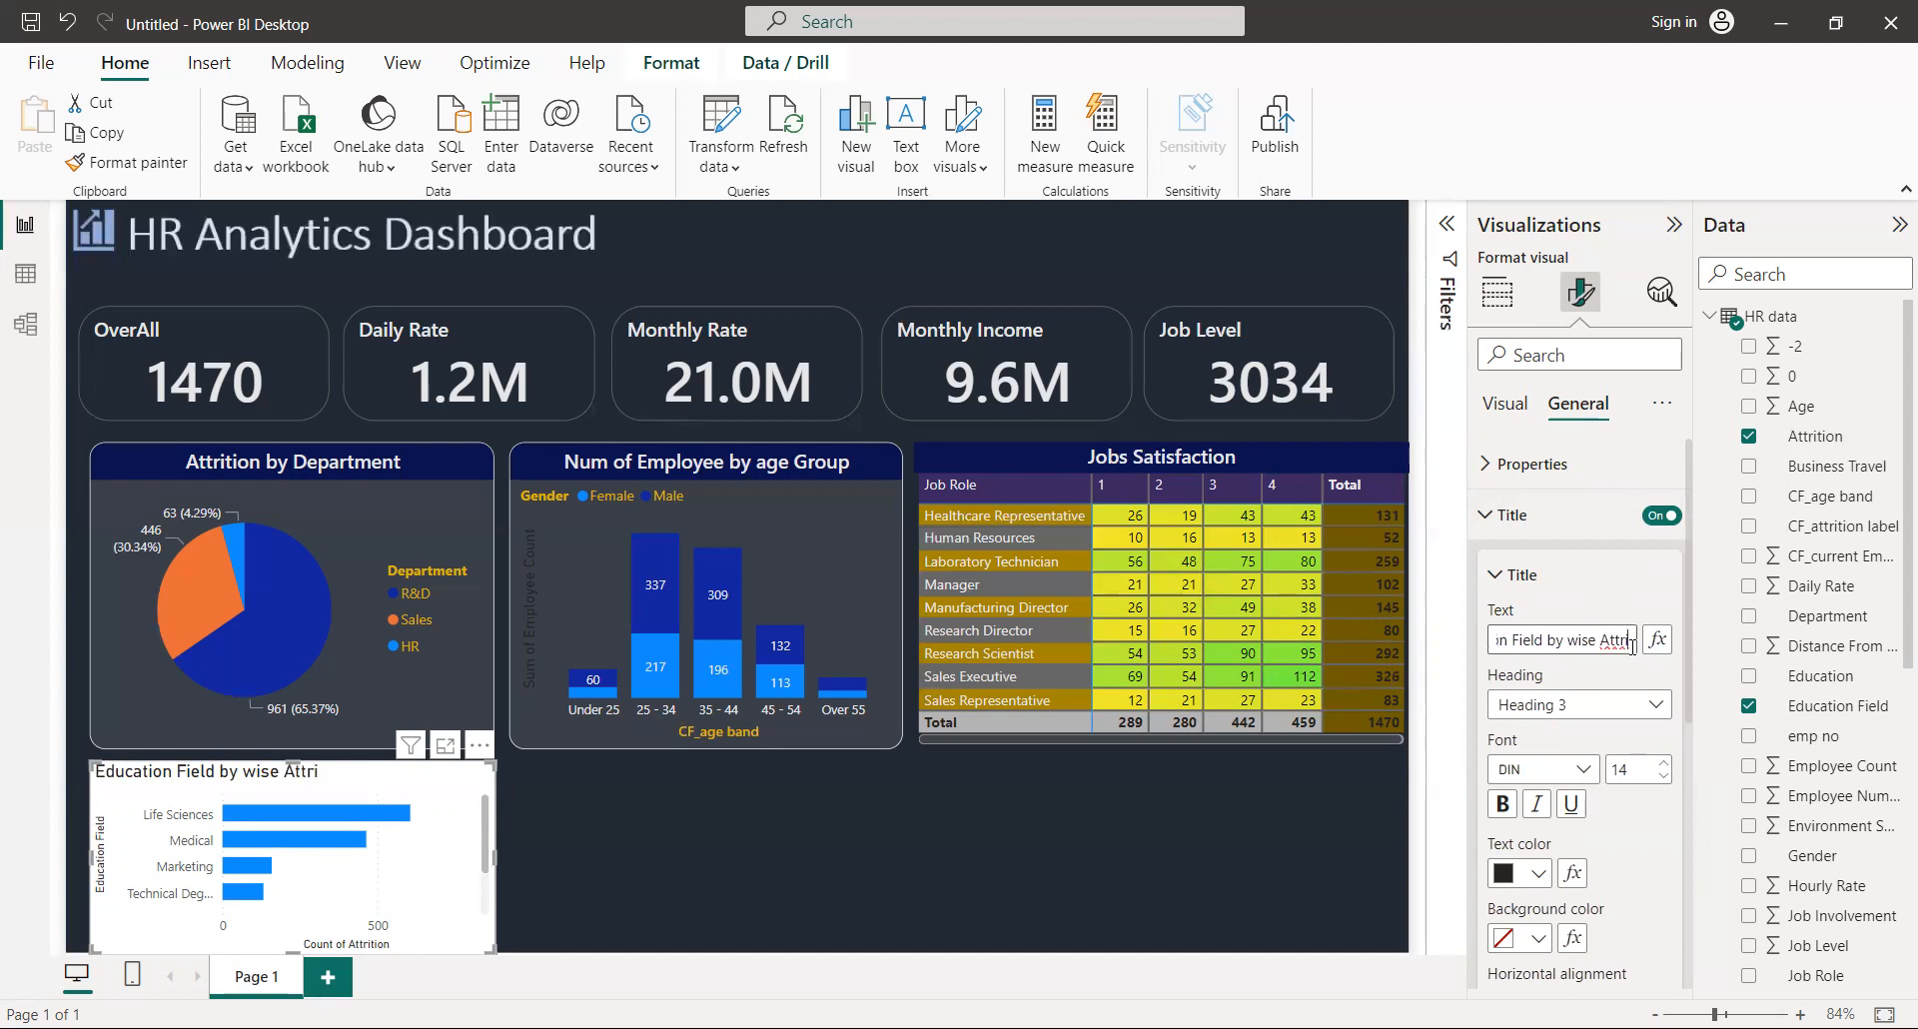
pyautogui.write('tion')
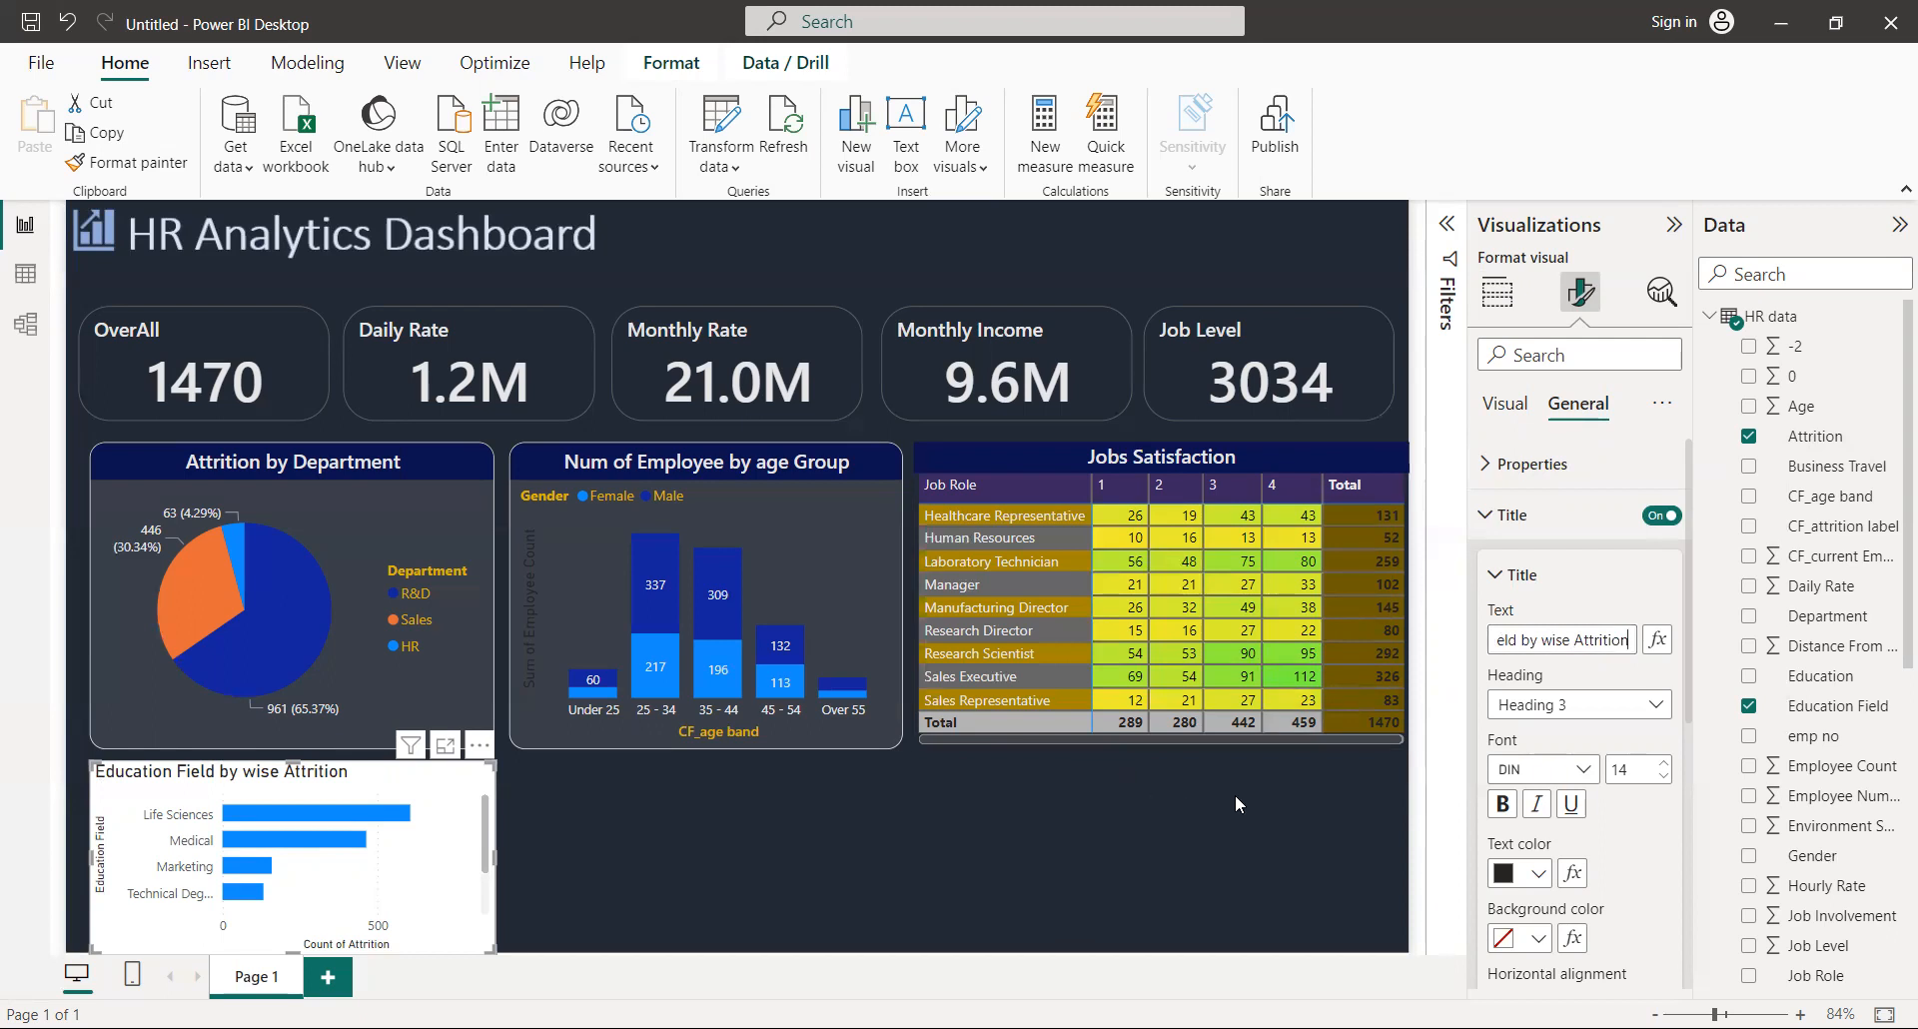
pyautogui.click(1137, 838)
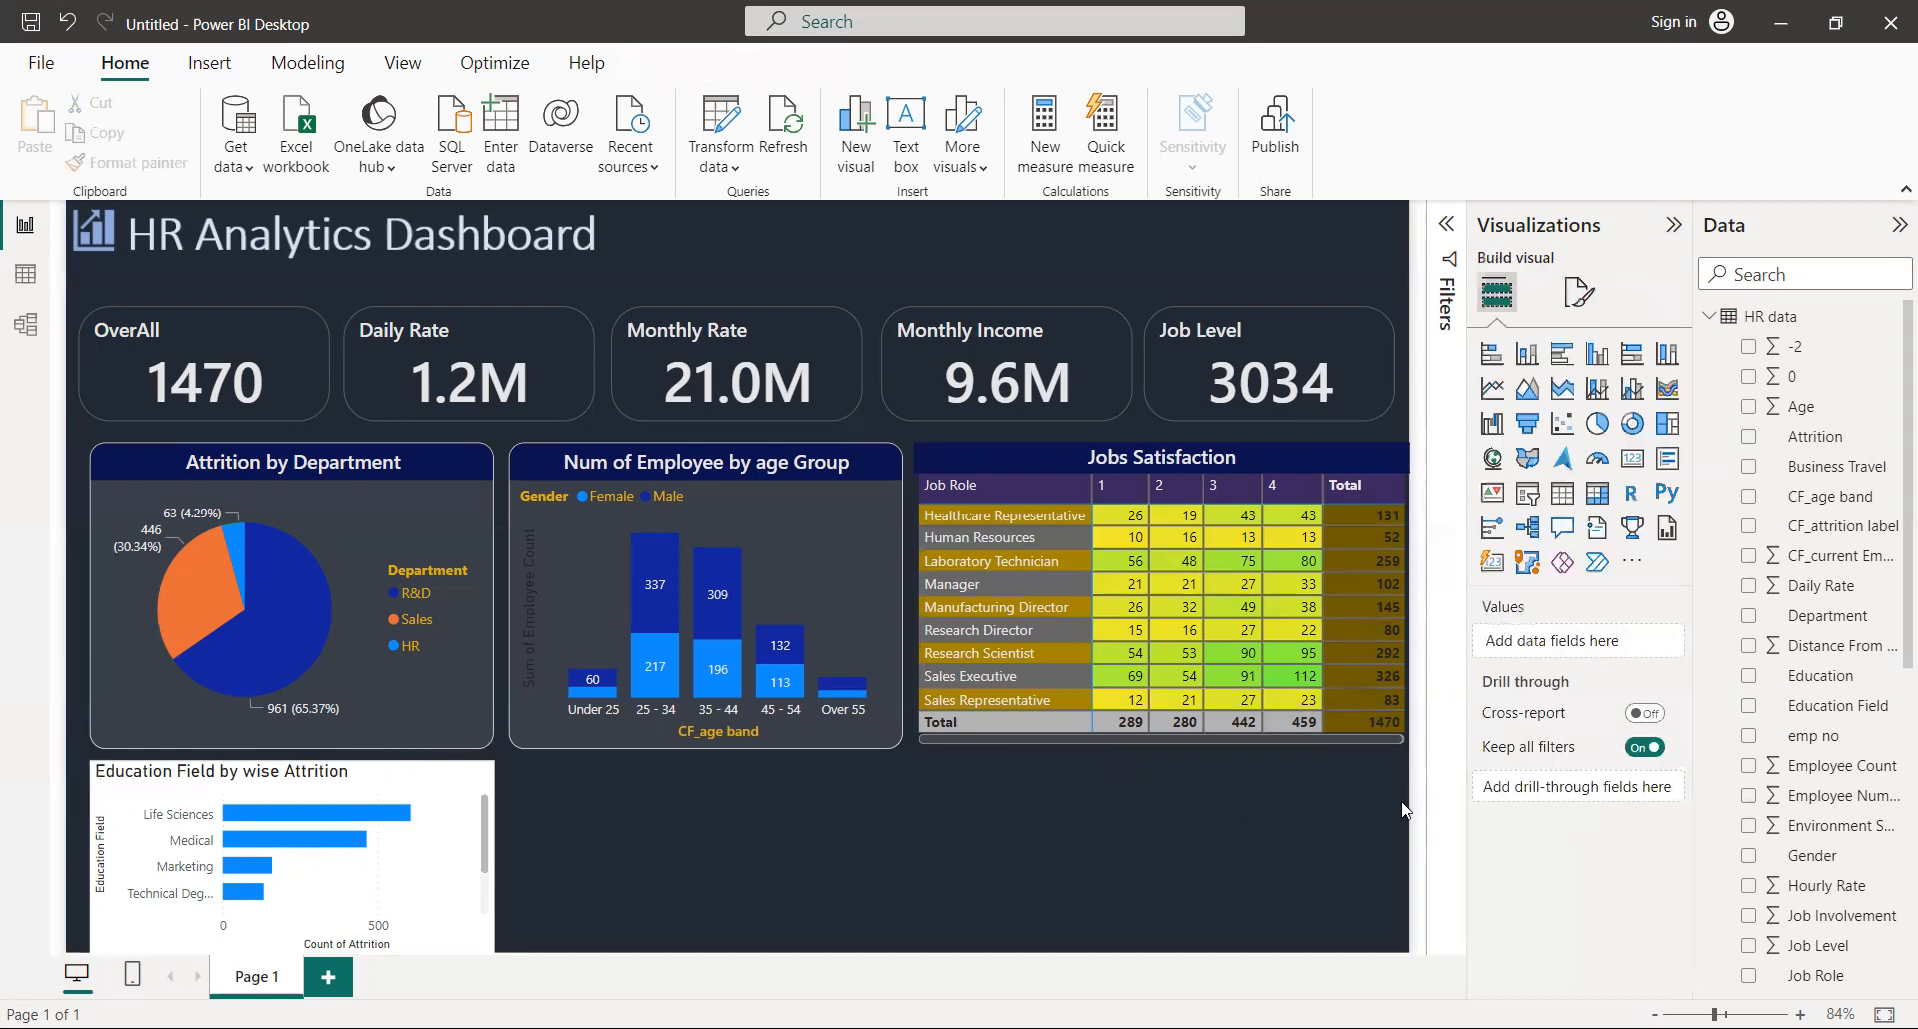
# Step: Turn off the background of the Education Field bar chart
pyautogui.click(333, 878)
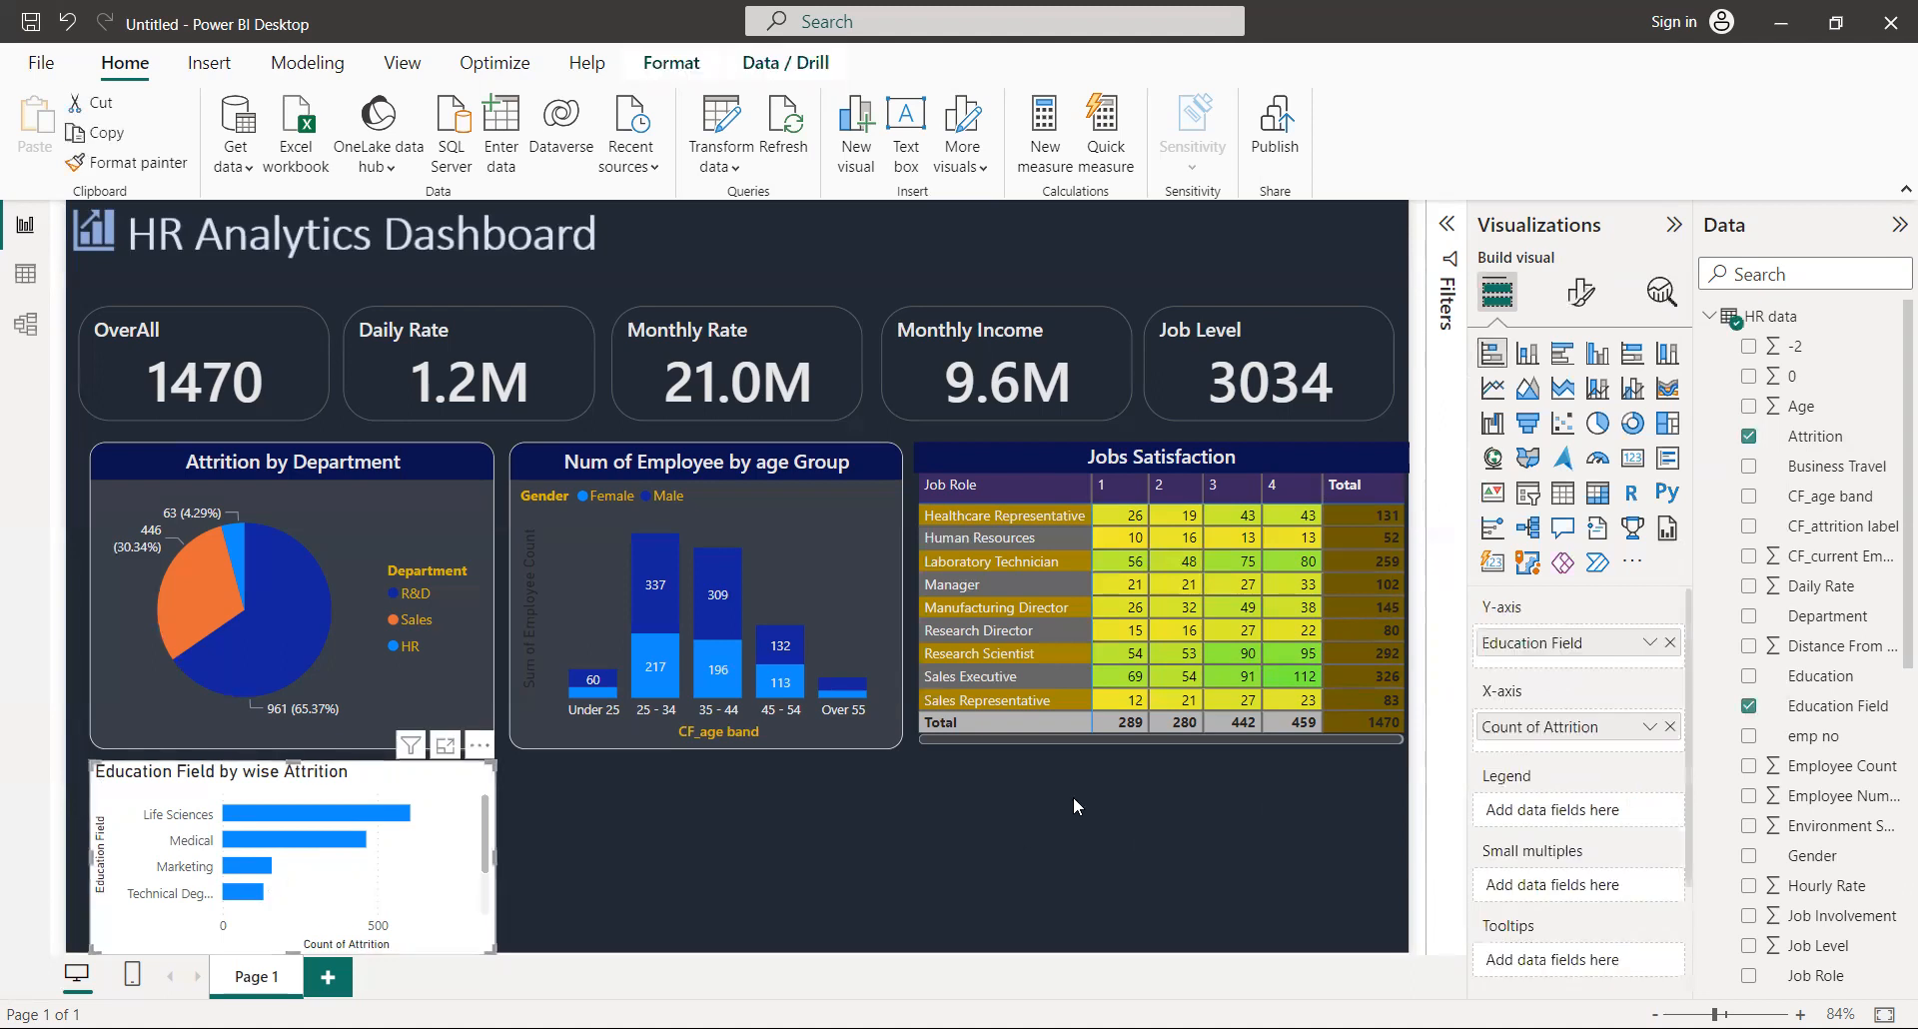
pyautogui.click(1582, 294)
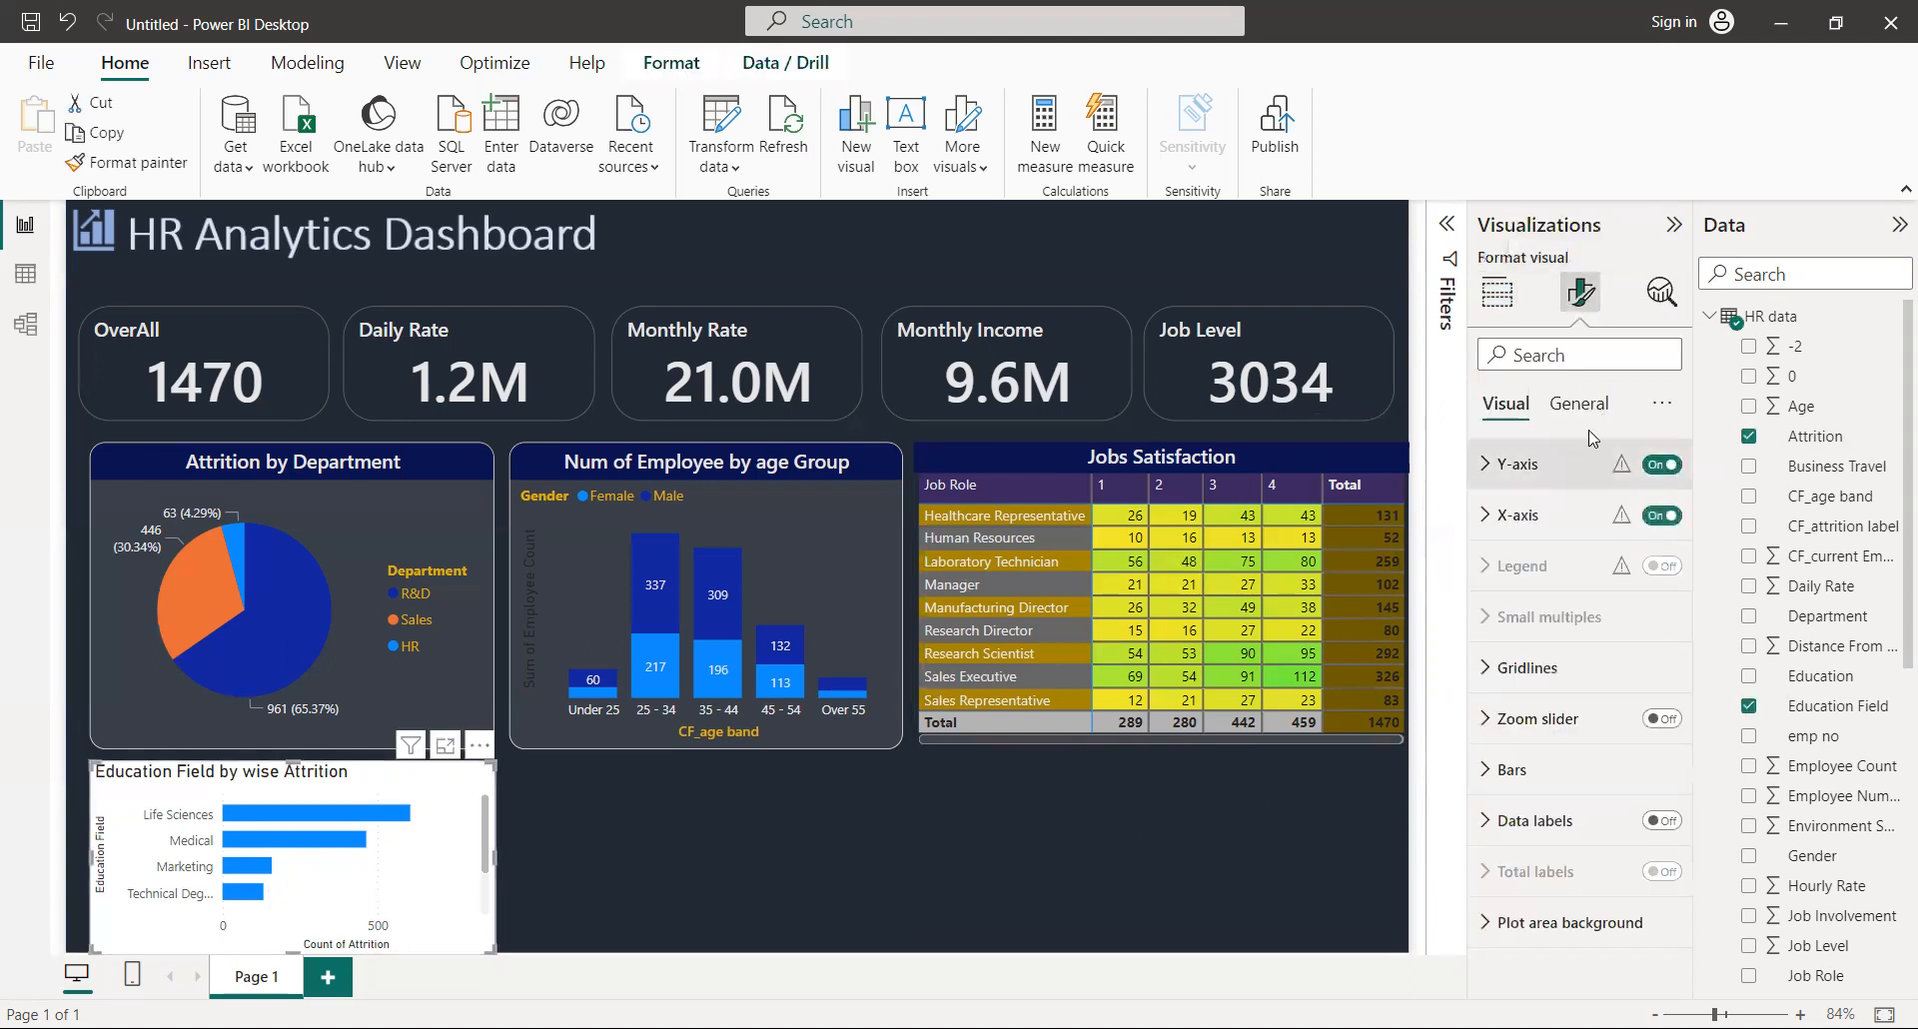
pyautogui.click(1580, 404)
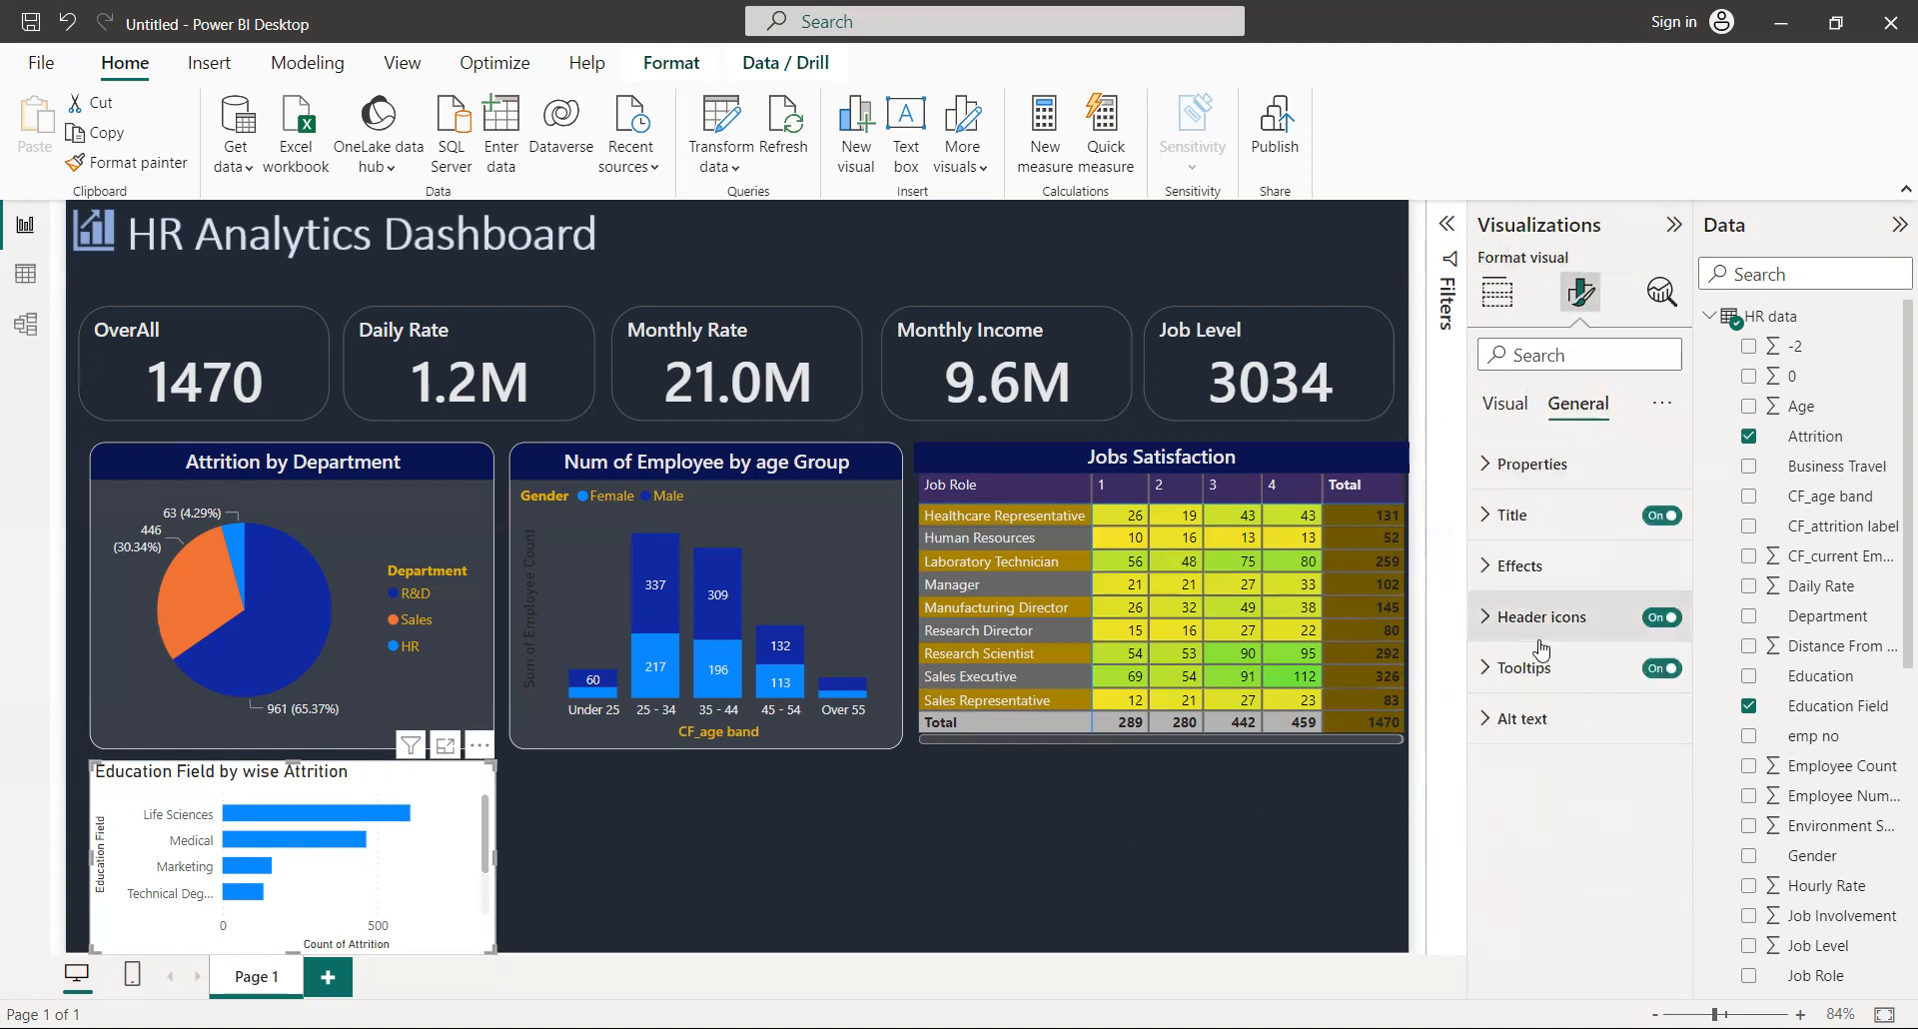
pyautogui.click(1569, 572)
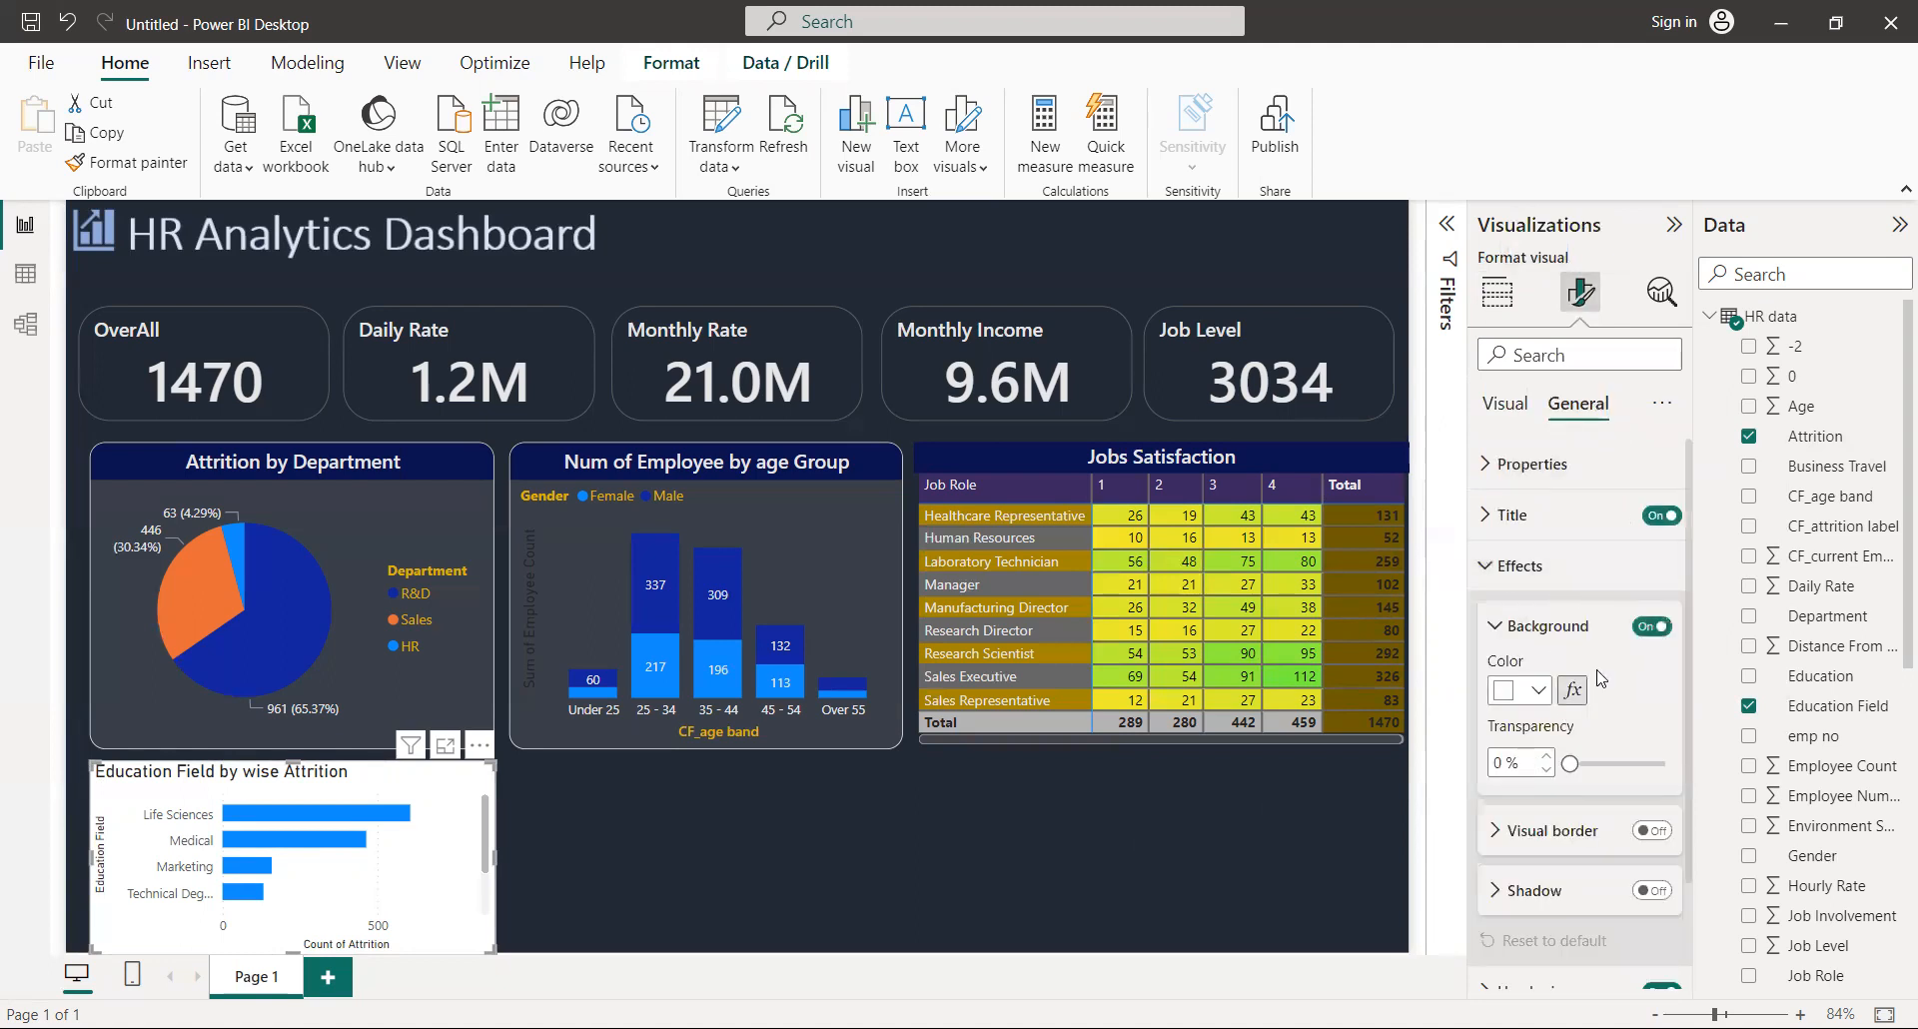
pyautogui.click(1651, 627)
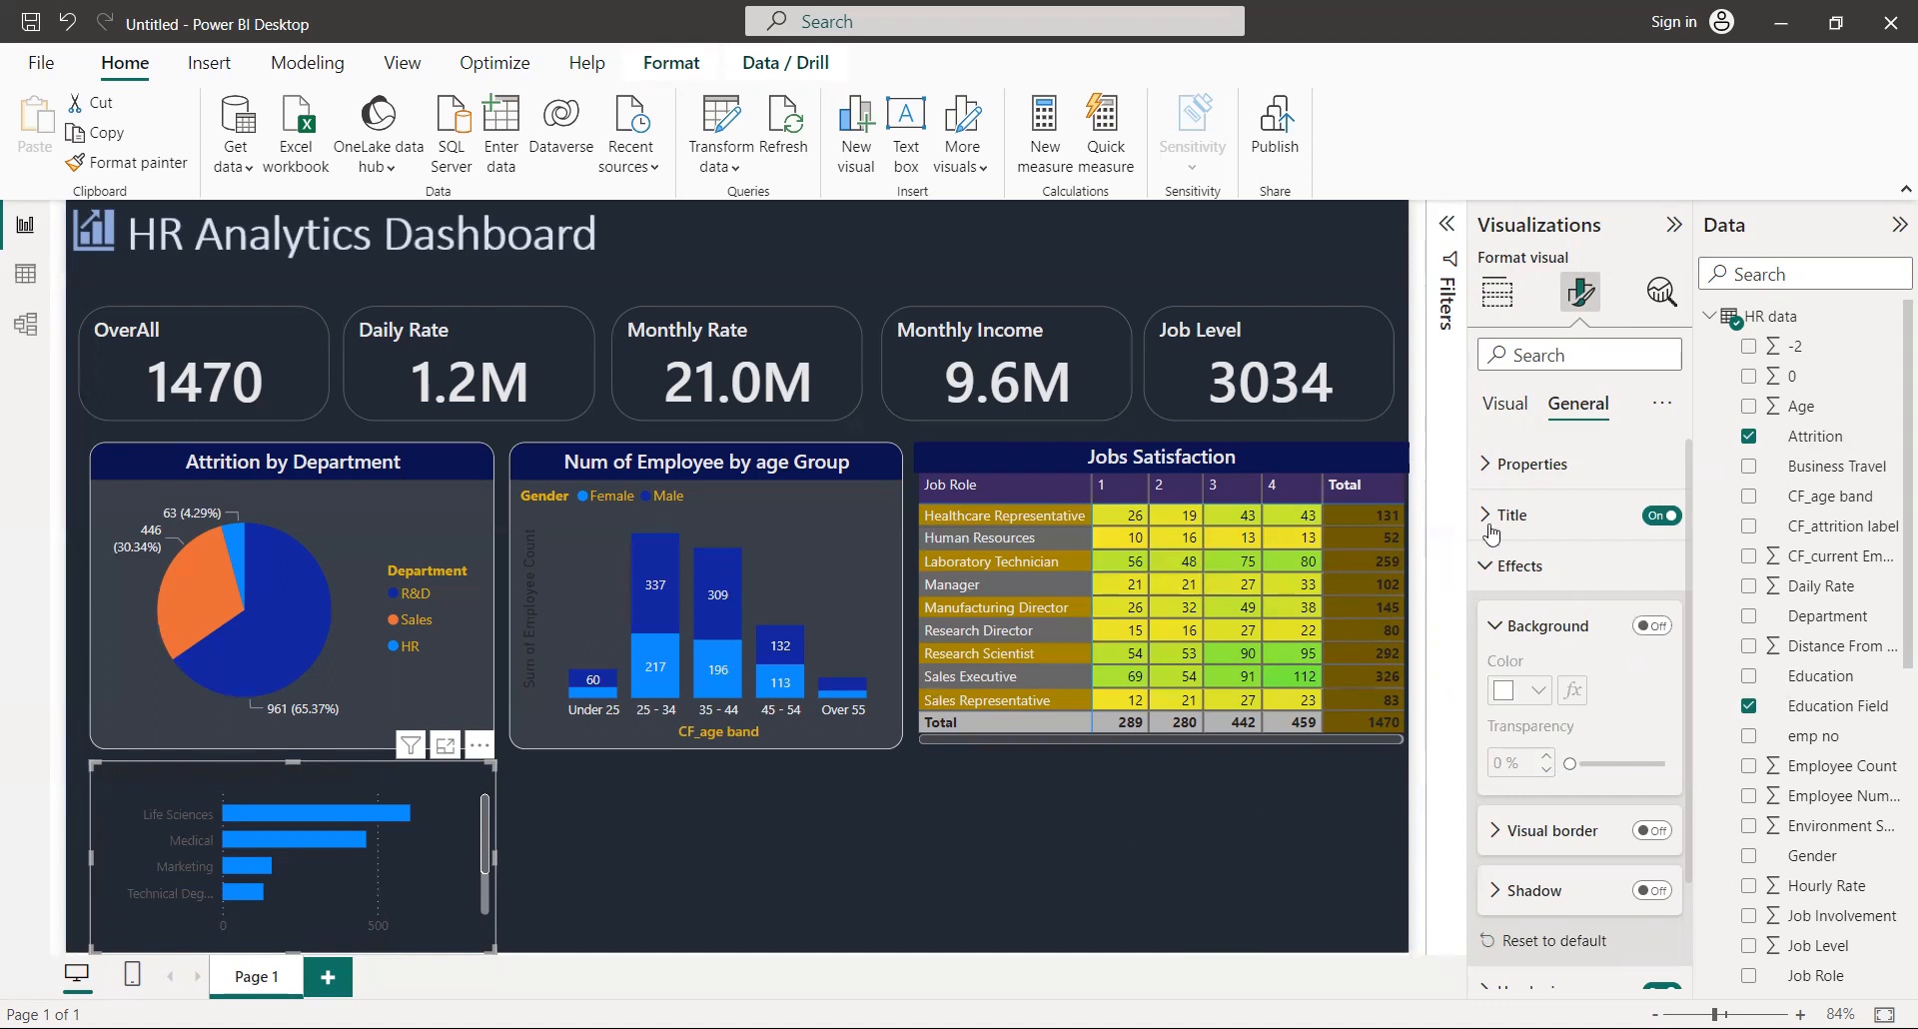
# Step: Try to set the Education Field bar chart's height to 230
pyautogui.click(1508, 400)
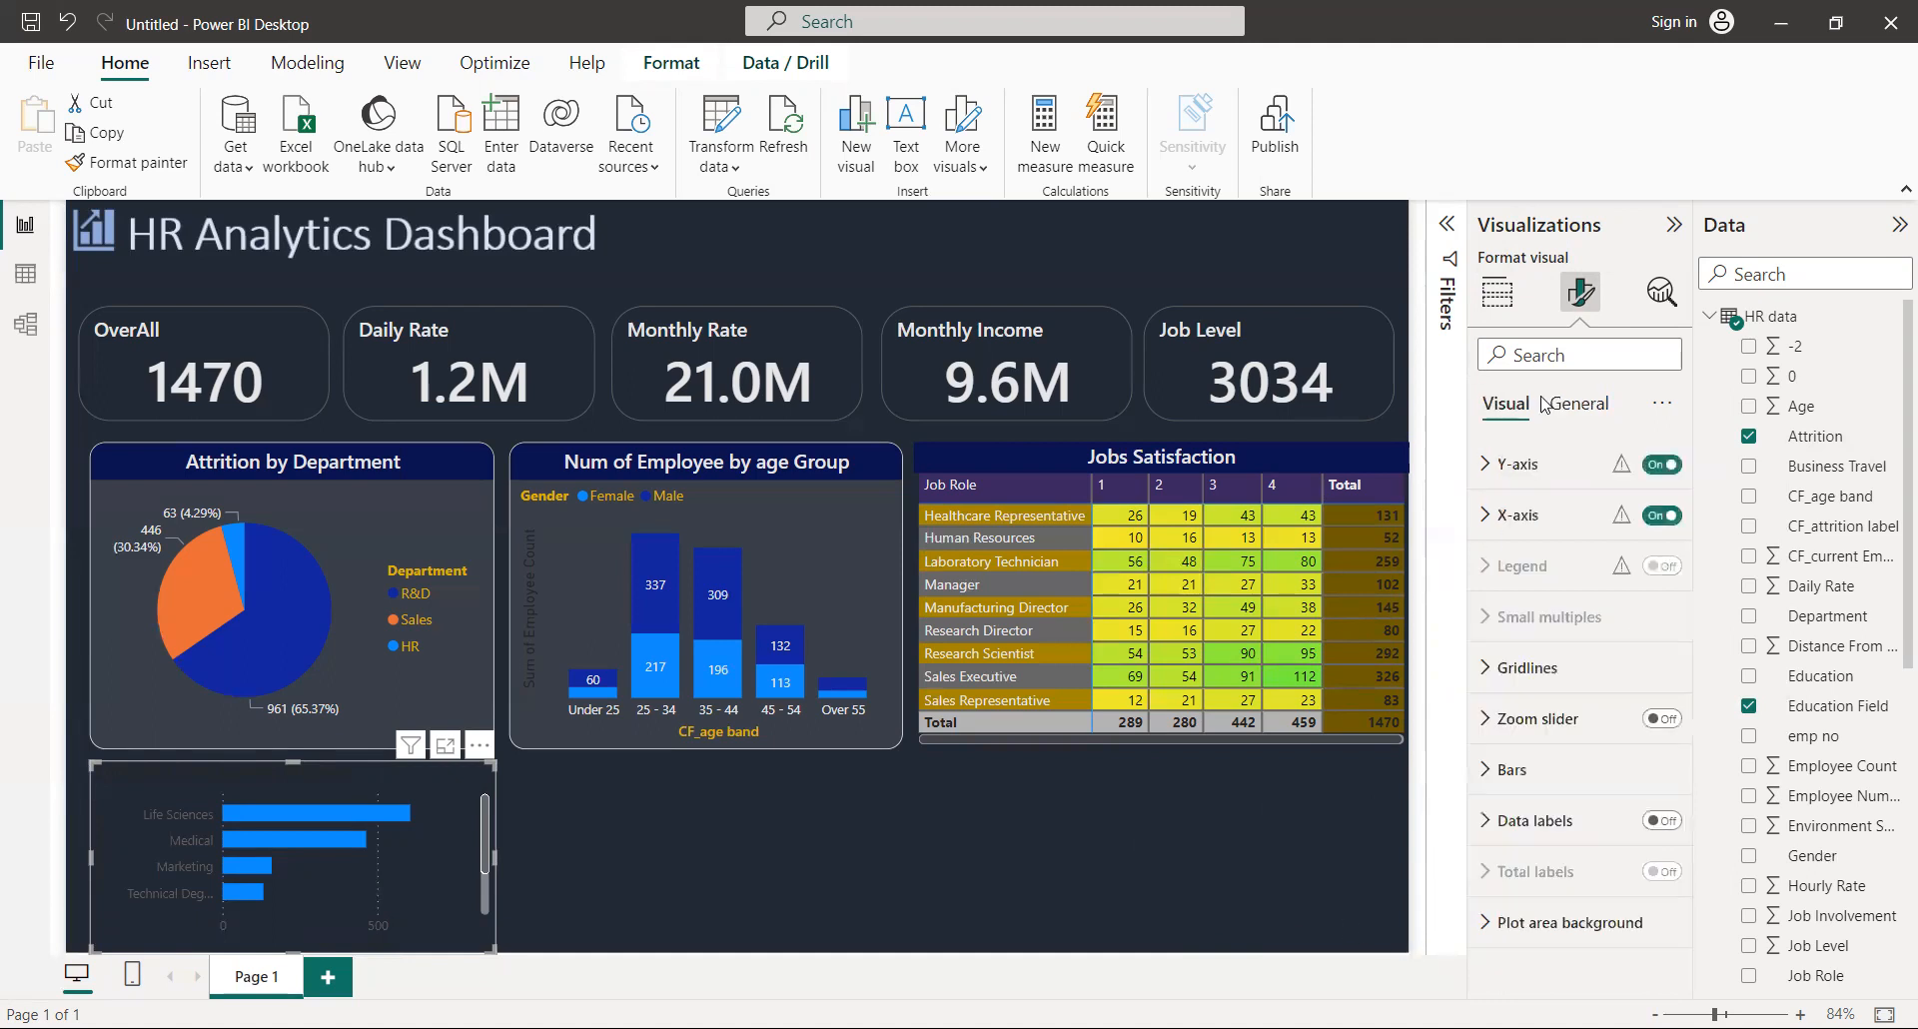
pyautogui.click(1571, 403)
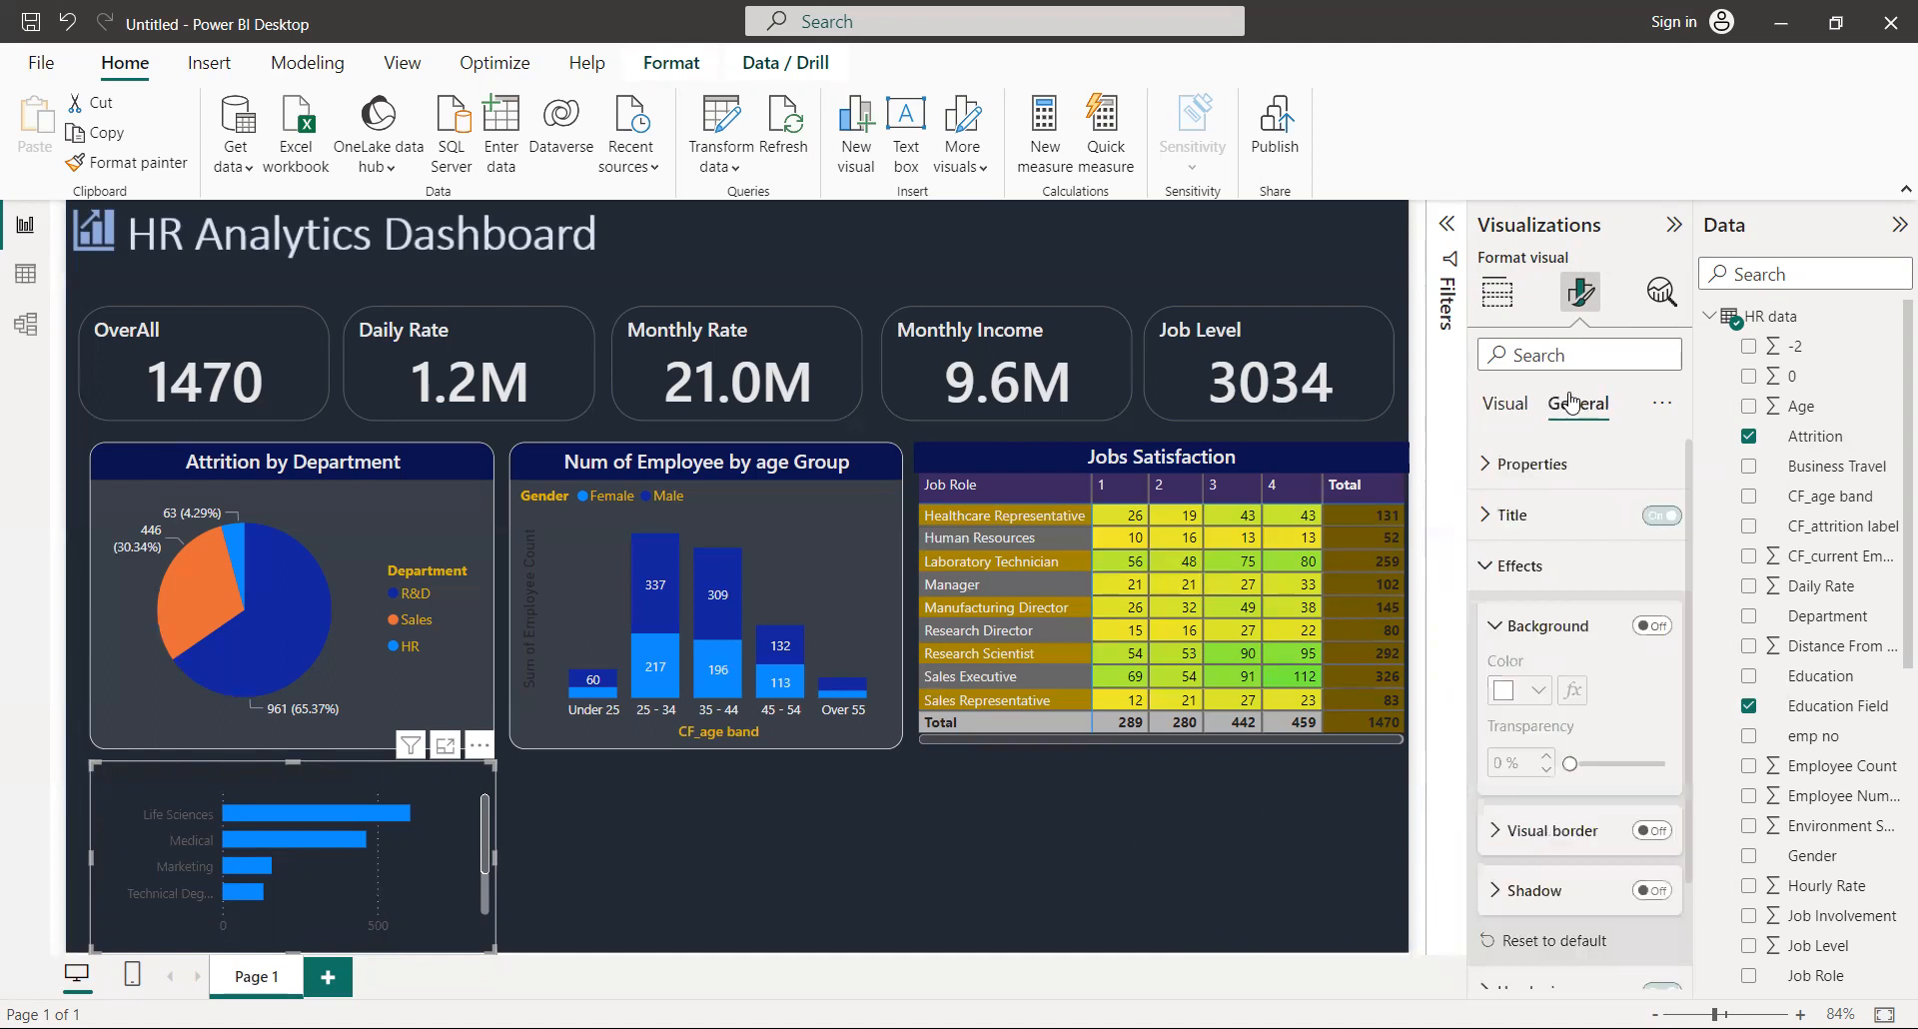
pyautogui.click(1536, 478)
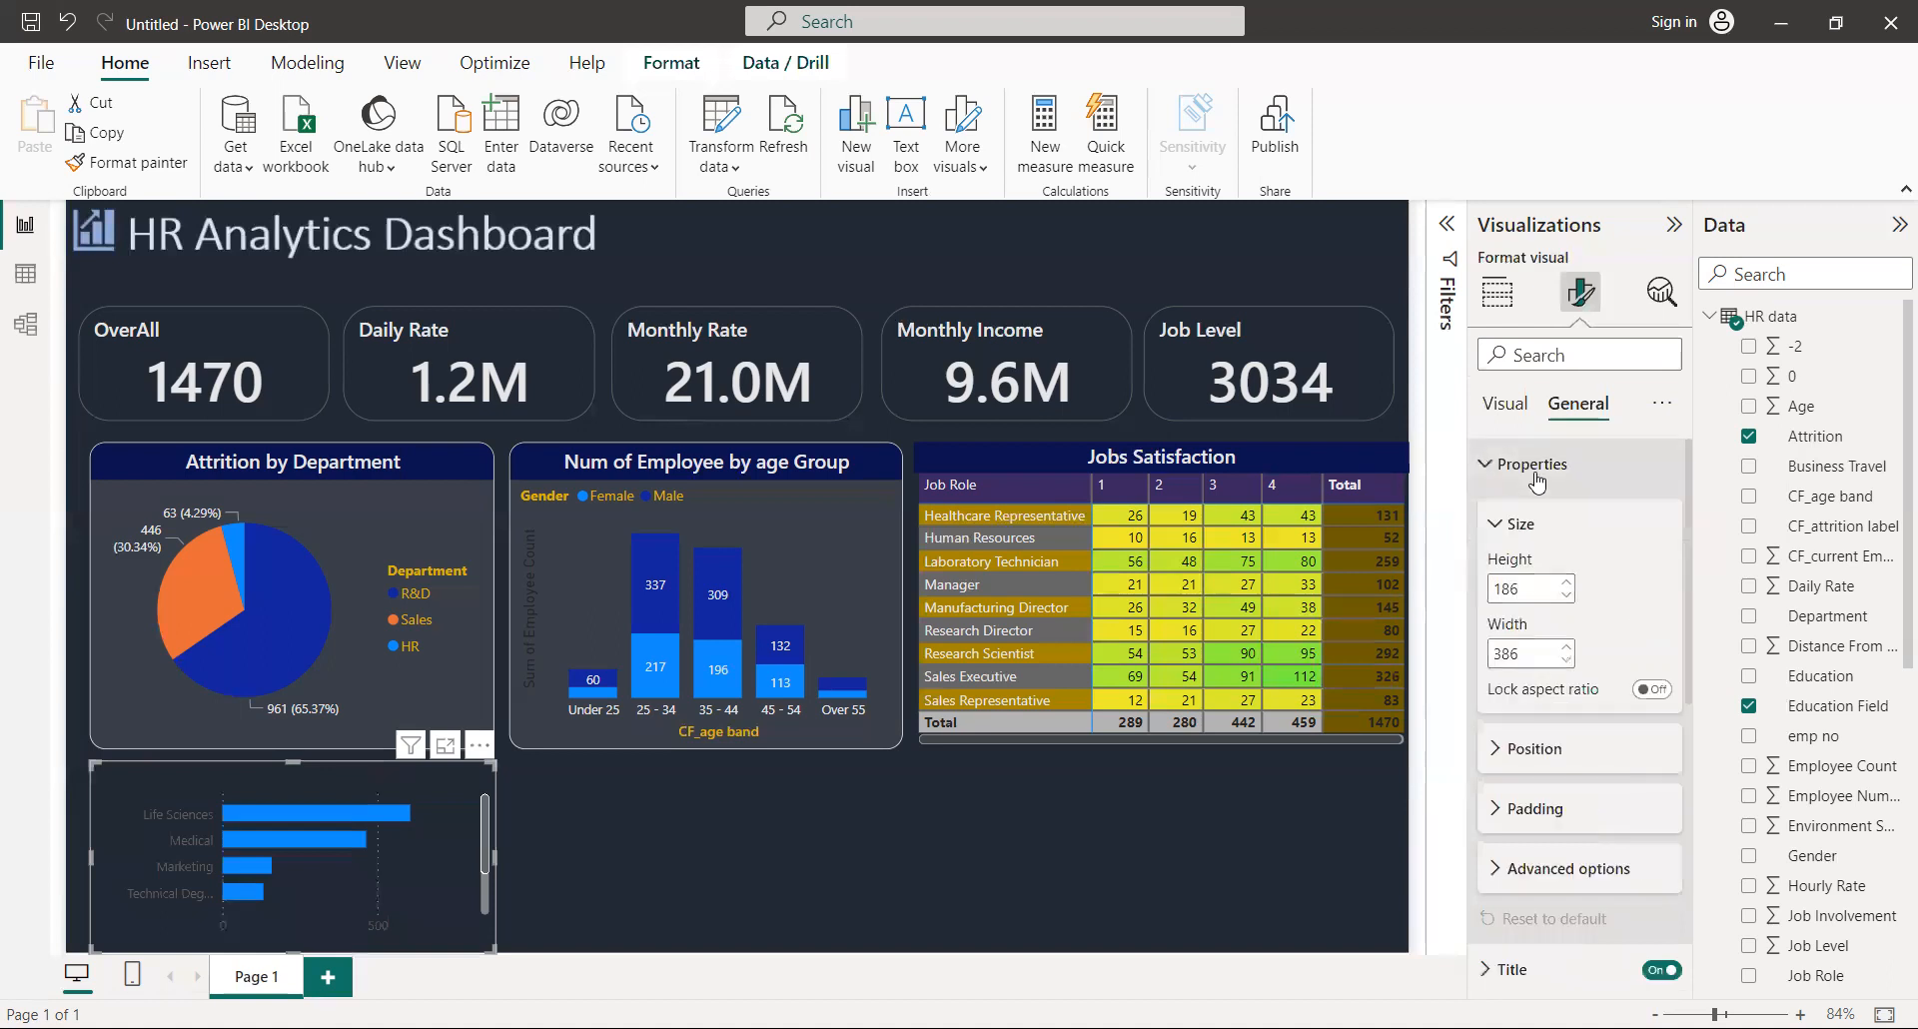
pyautogui.doubleClick(1528, 587)
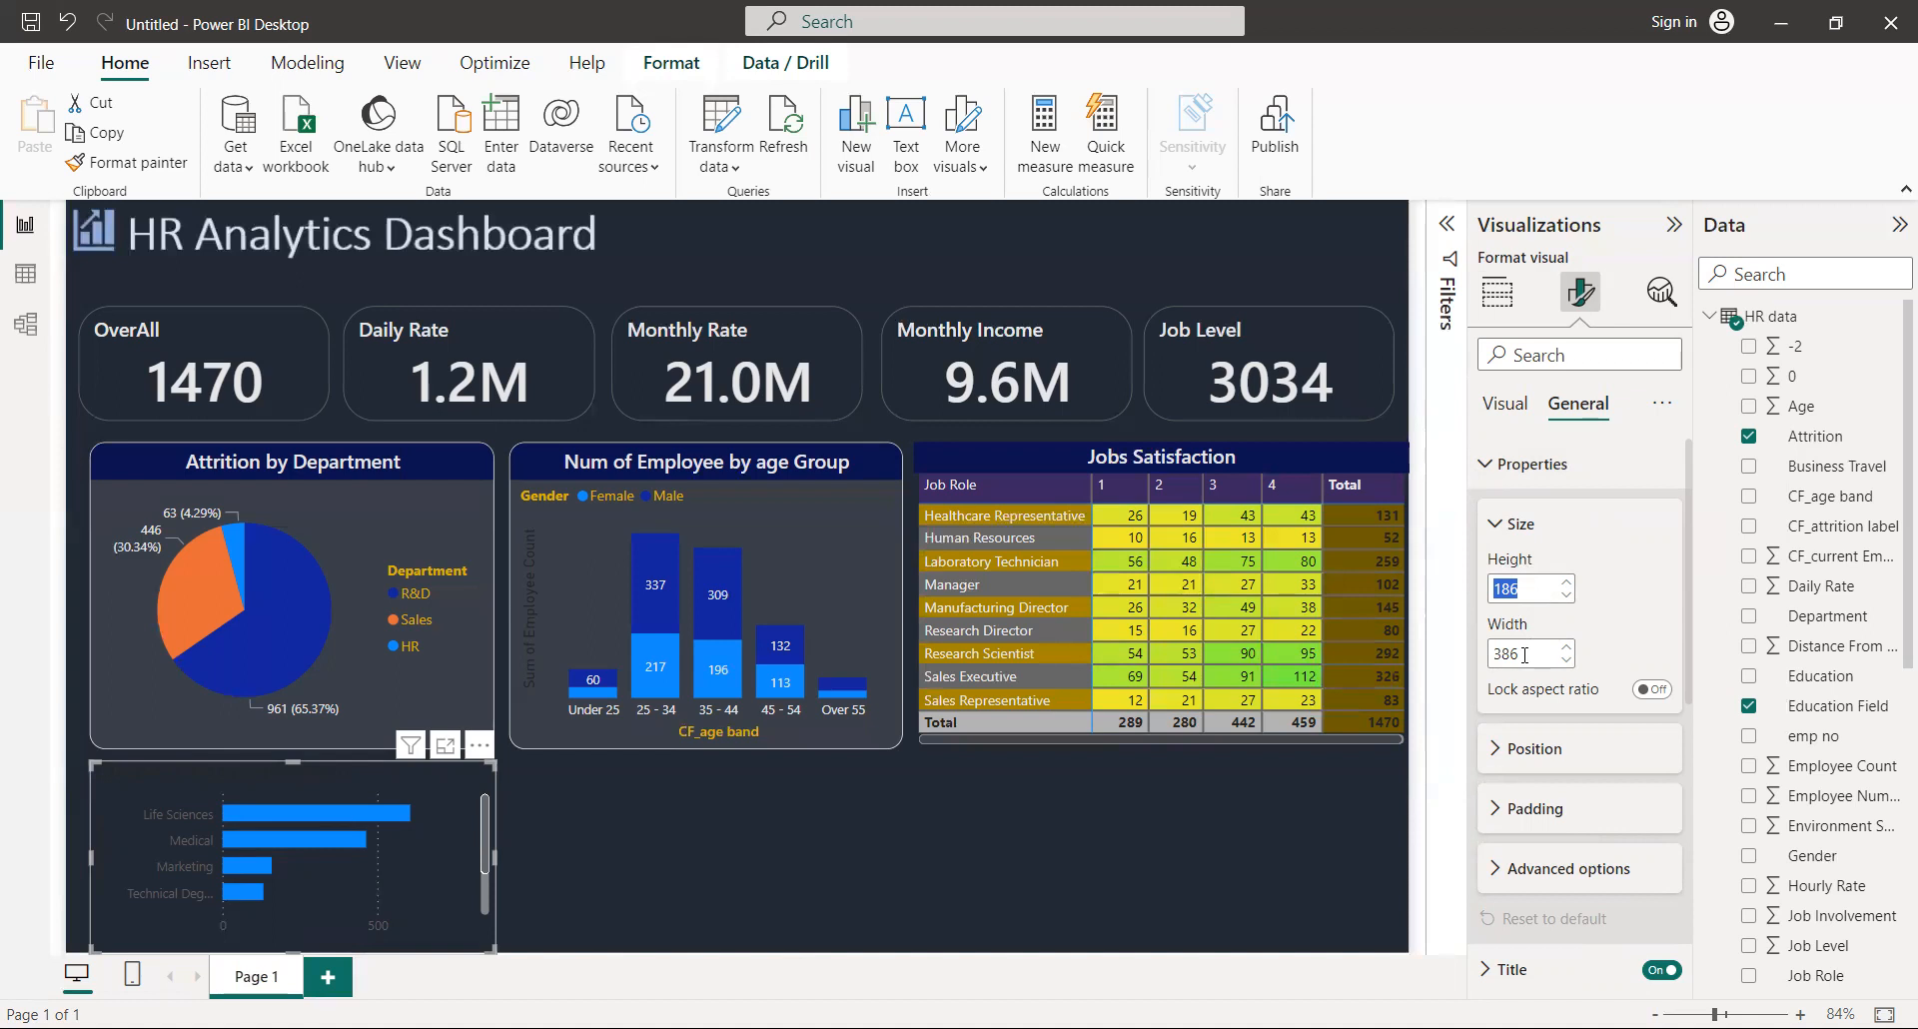
pyautogui.click(1537, 588)
pyautogui.press('BackSpace')
pyautogui.press('BackSpace')
pyautogui.press('BackSpace')
pyautogui.write('23')
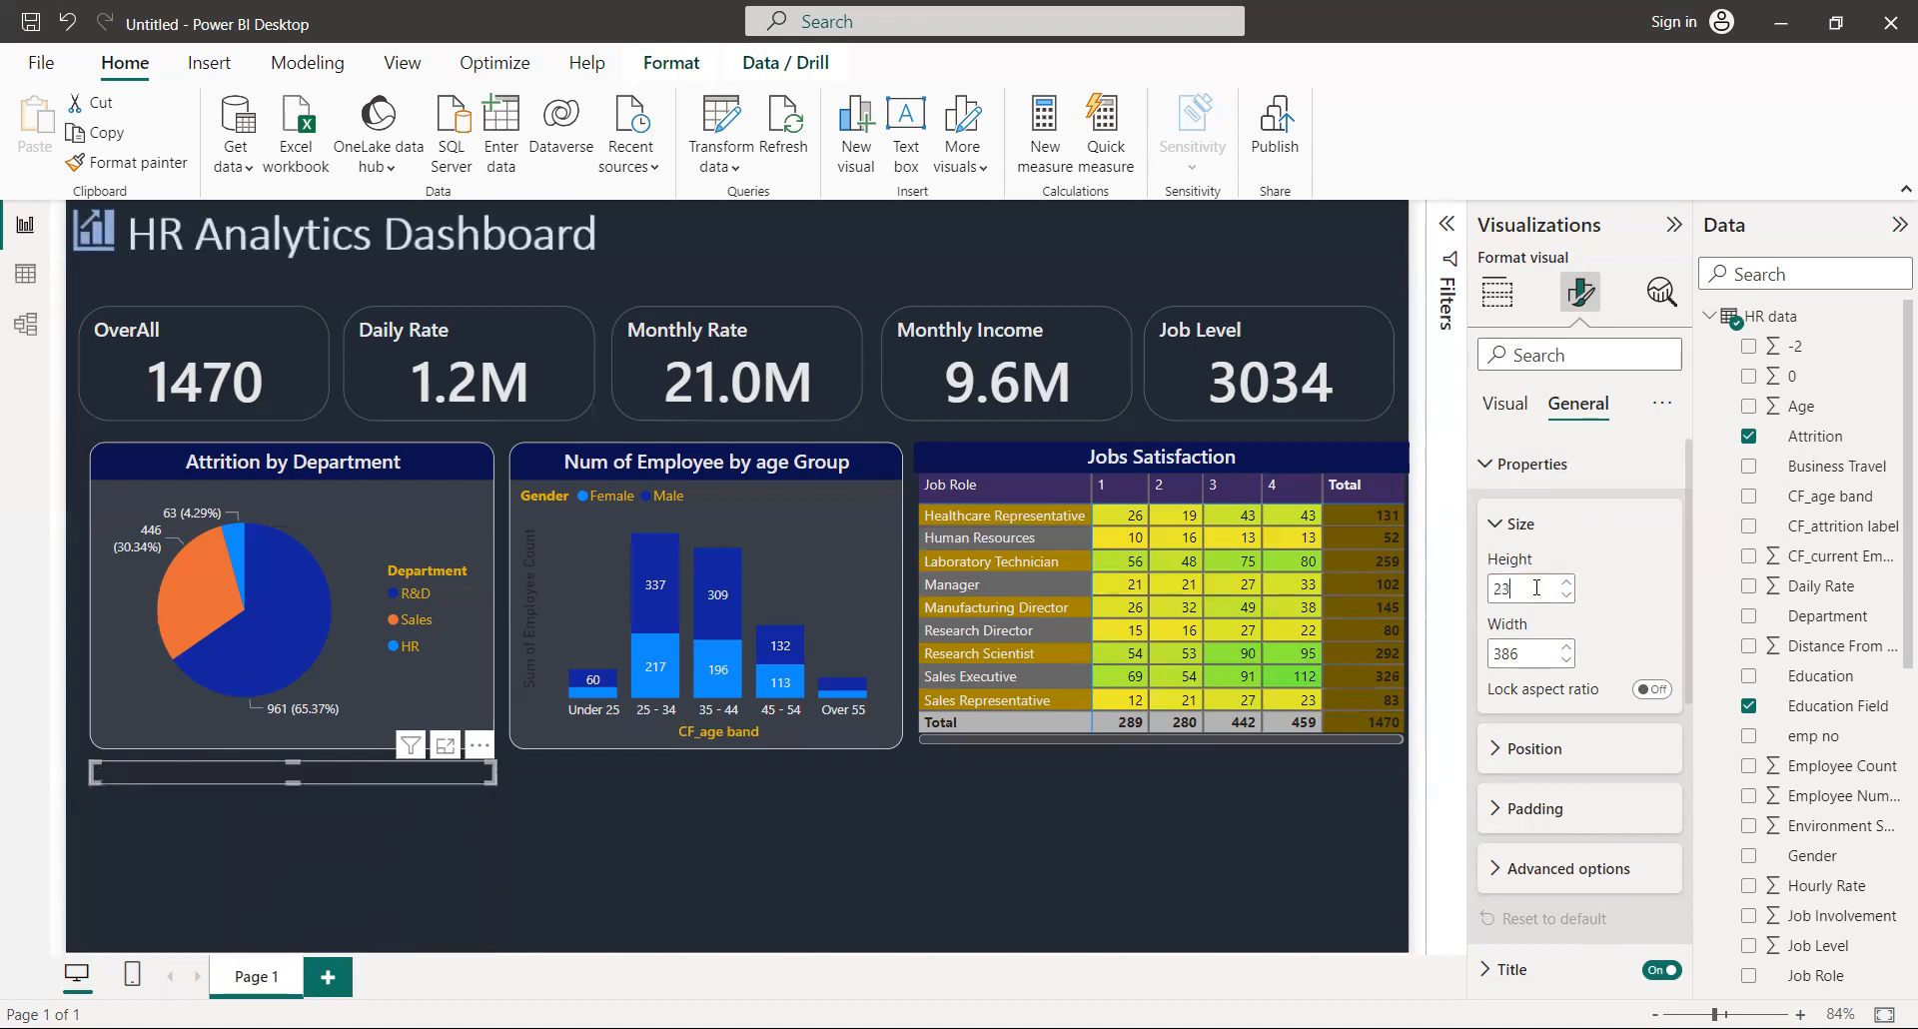
pyautogui.write('0')
pyautogui.click(1539, 654)
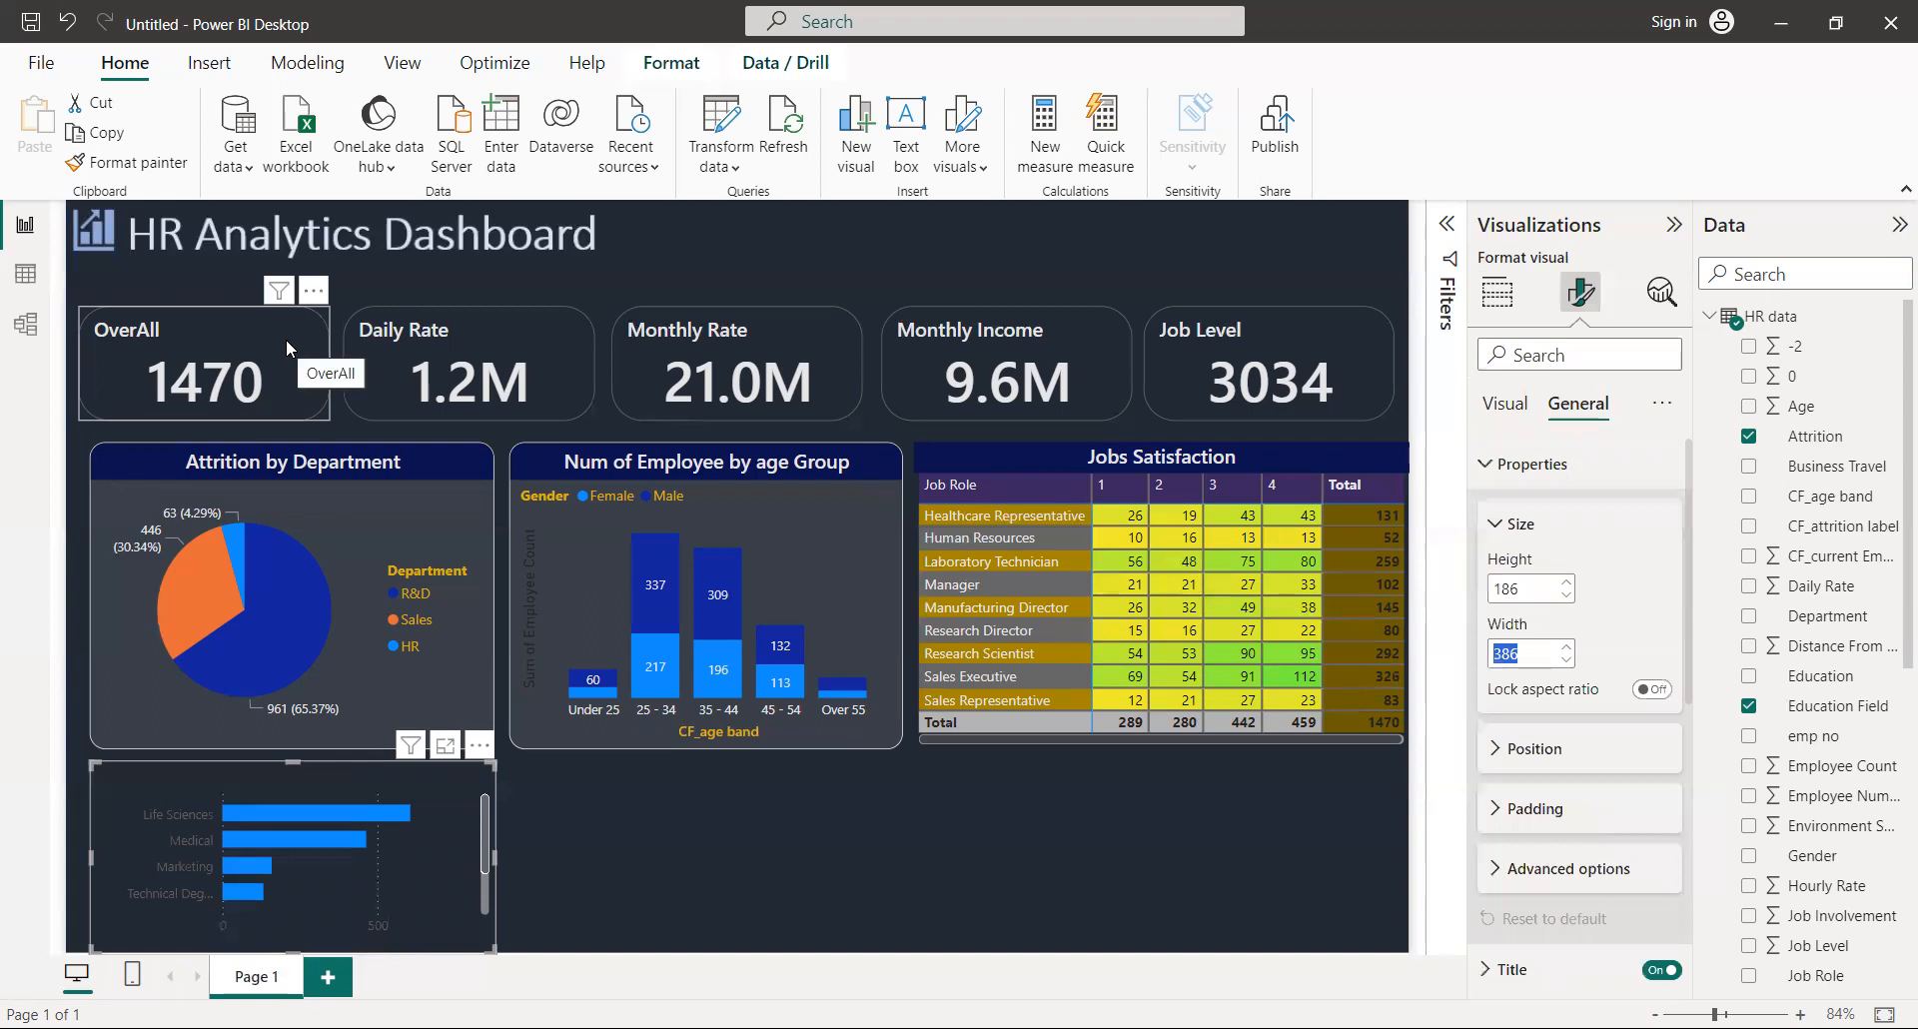
# Step: Move the OverAll, Daily Rate, Monthly Rate, Monthly Income and Job Level cards up into an aligned row just below the dashboard title
pyautogui.moveTo(286, 339); pyautogui.dragTo(288, 314)
pyautogui.moveTo(454, 320); pyautogui.dragTo(461, 330)
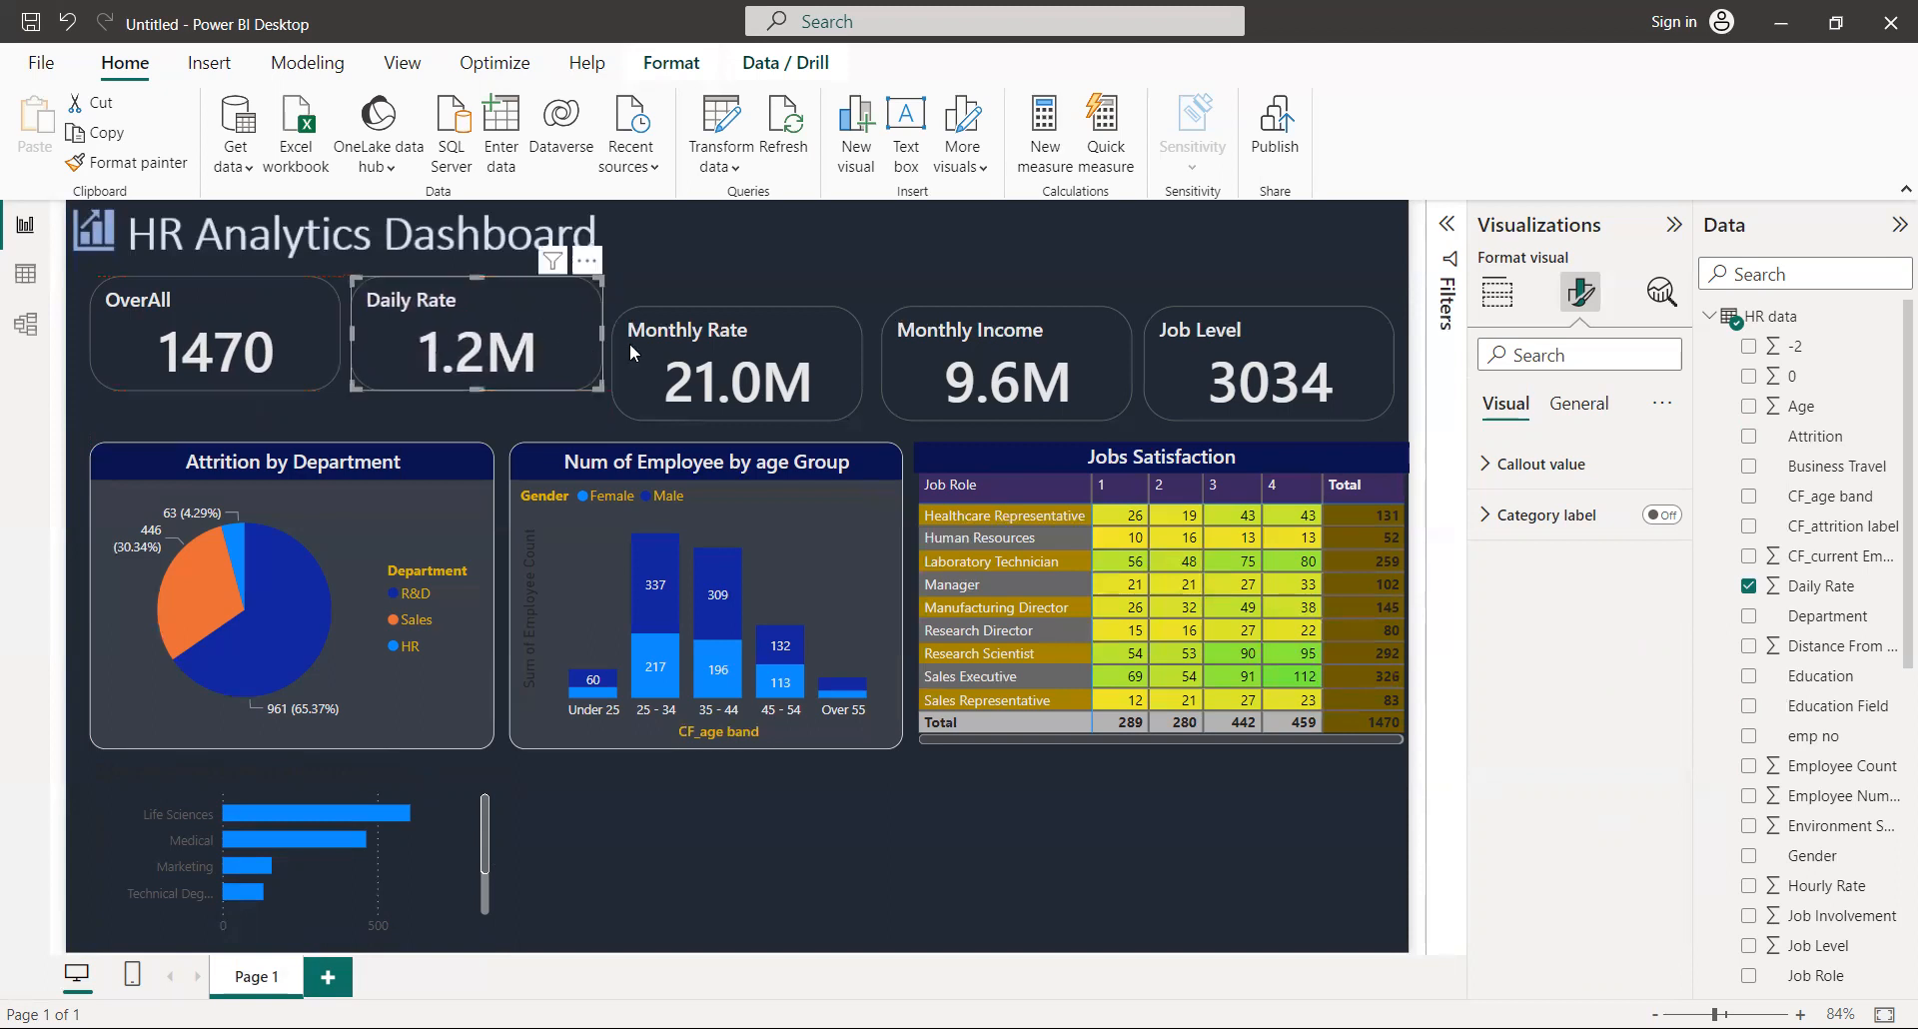
pyautogui.moveTo(719, 370); pyautogui.dragTo(720, 340)
pyautogui.moveTo(977, 361); pyautogui.dragTo(967, 340)
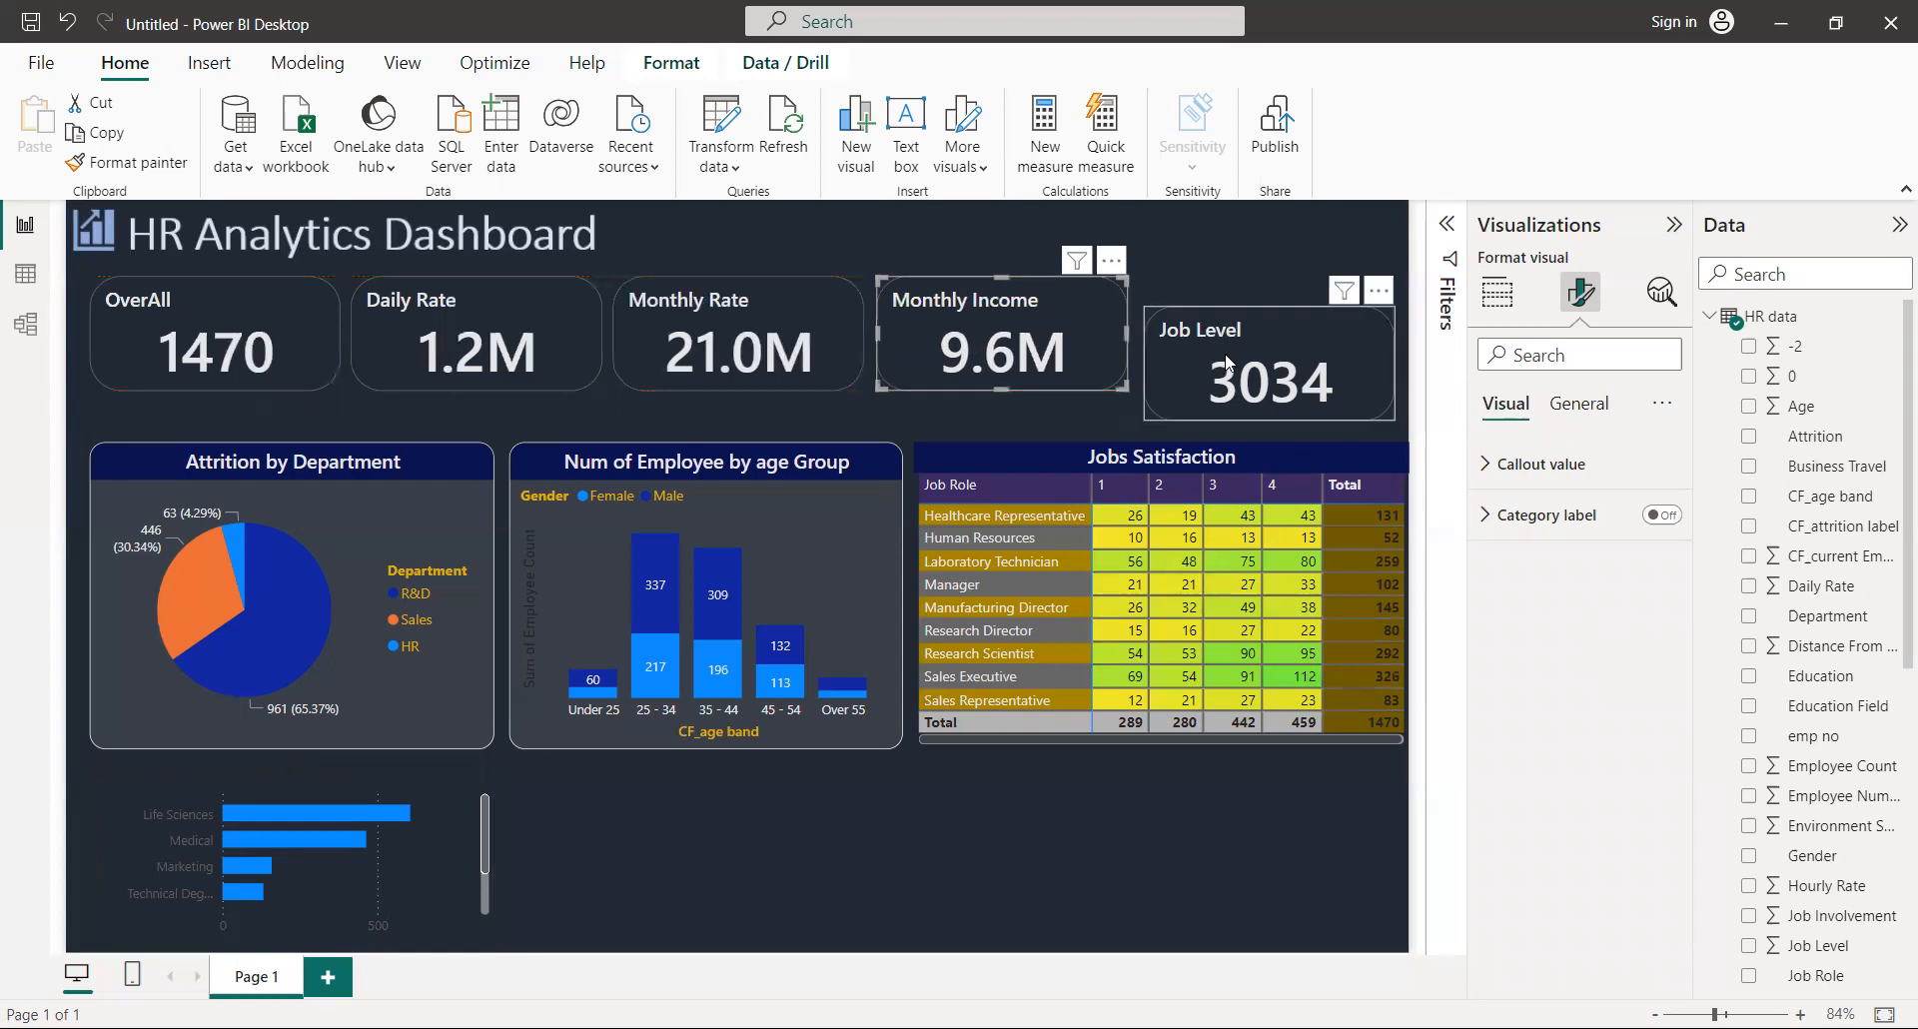
pyautogui.moveTo(1232, 331); pyautogui.dragTo(1228, 336)
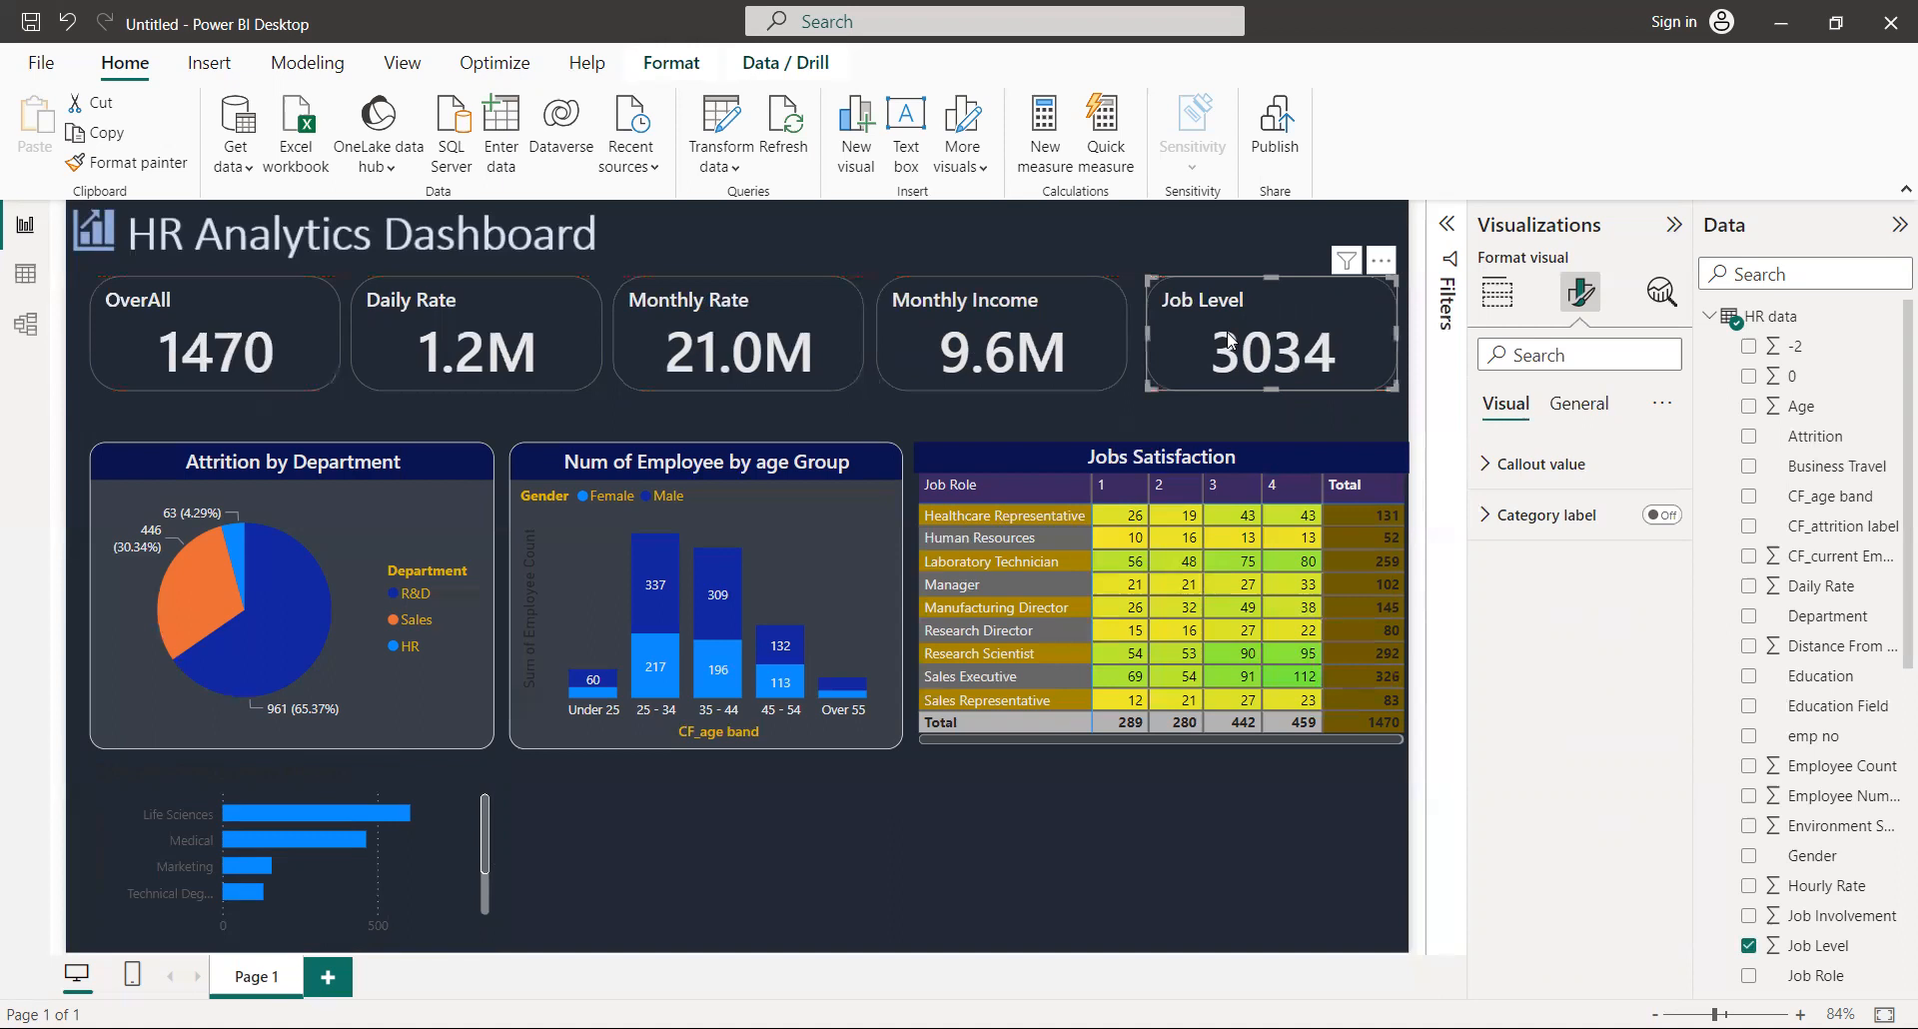
# Step: Move the Attrition by Department pie chart, the age group chart and the Jobs Satisfaction matrix up closer to the cards
pyautogui.moveTo(396, 565); pyautogui.dragTo(399, 529)
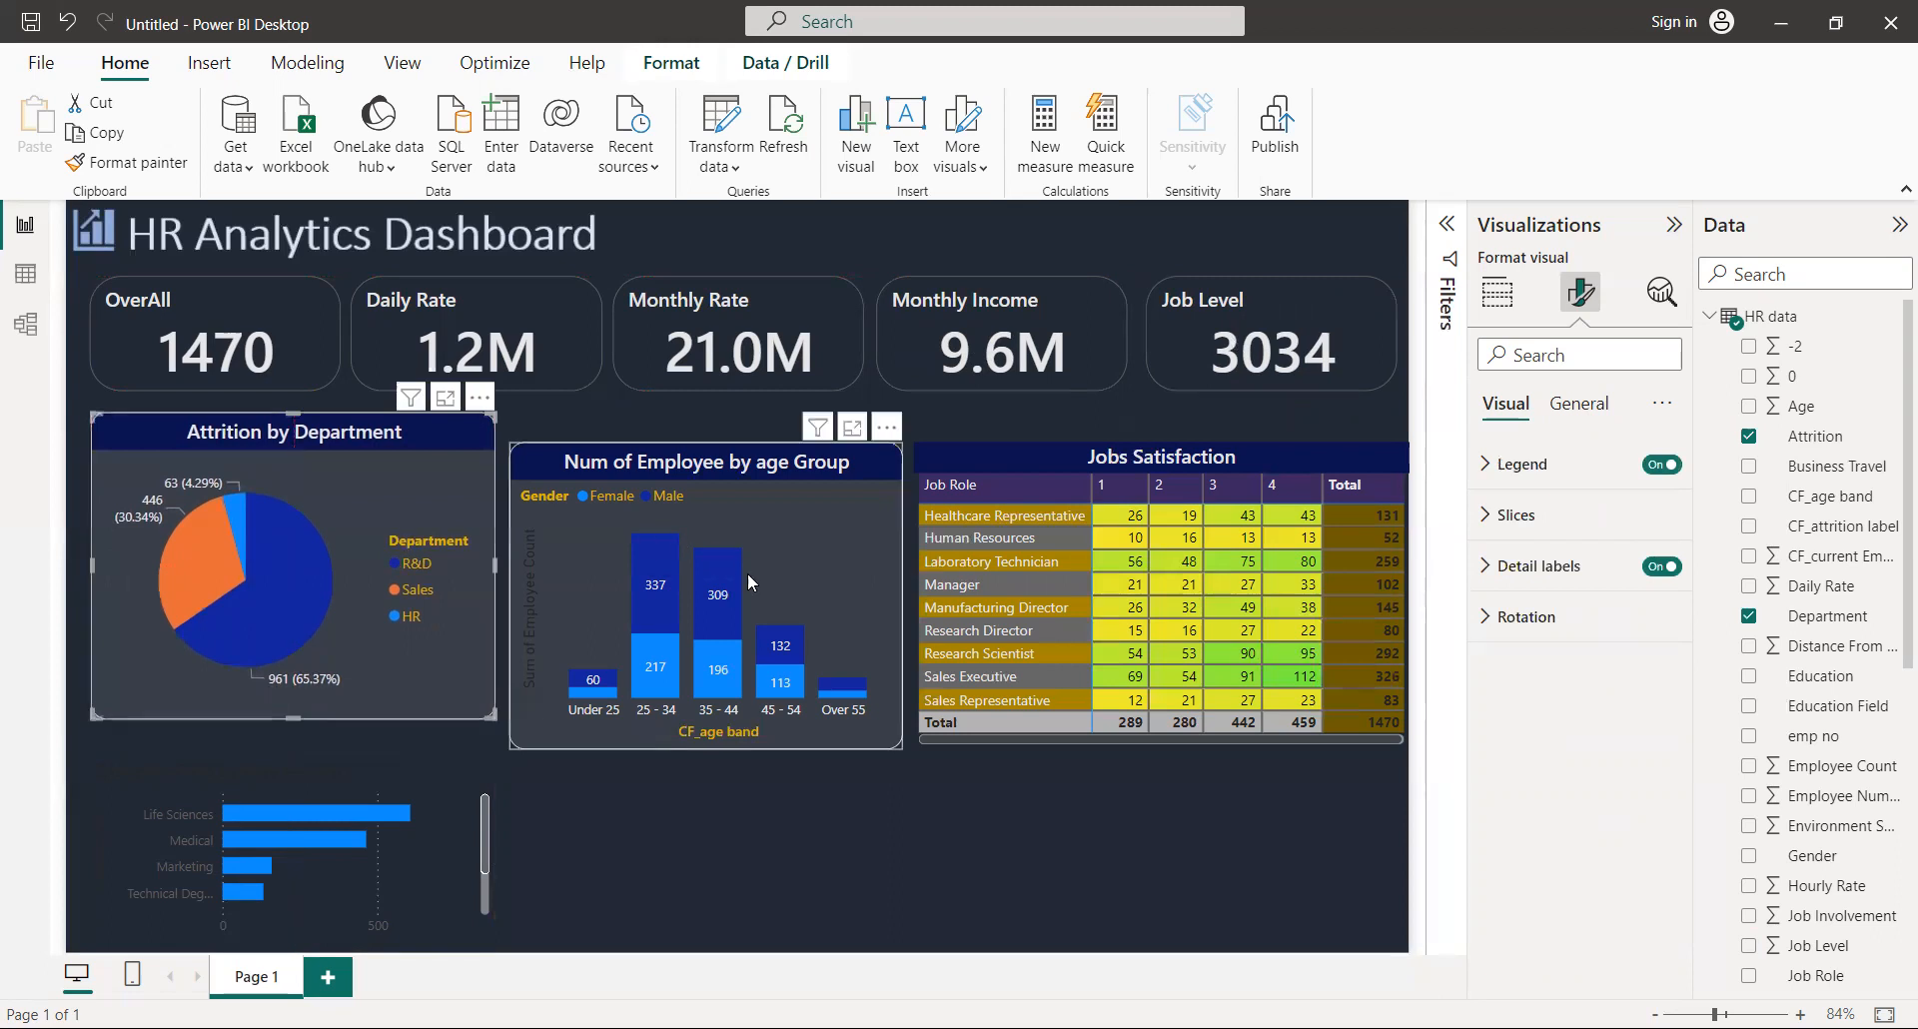
pyautogui.moveTo(761, 580); pyautogui.dragTo(762, 556)
pyautogui.moveTo(1133, 640); pyautogui.dragTo(1127, 600)
pyautogui.click(1127, 600)
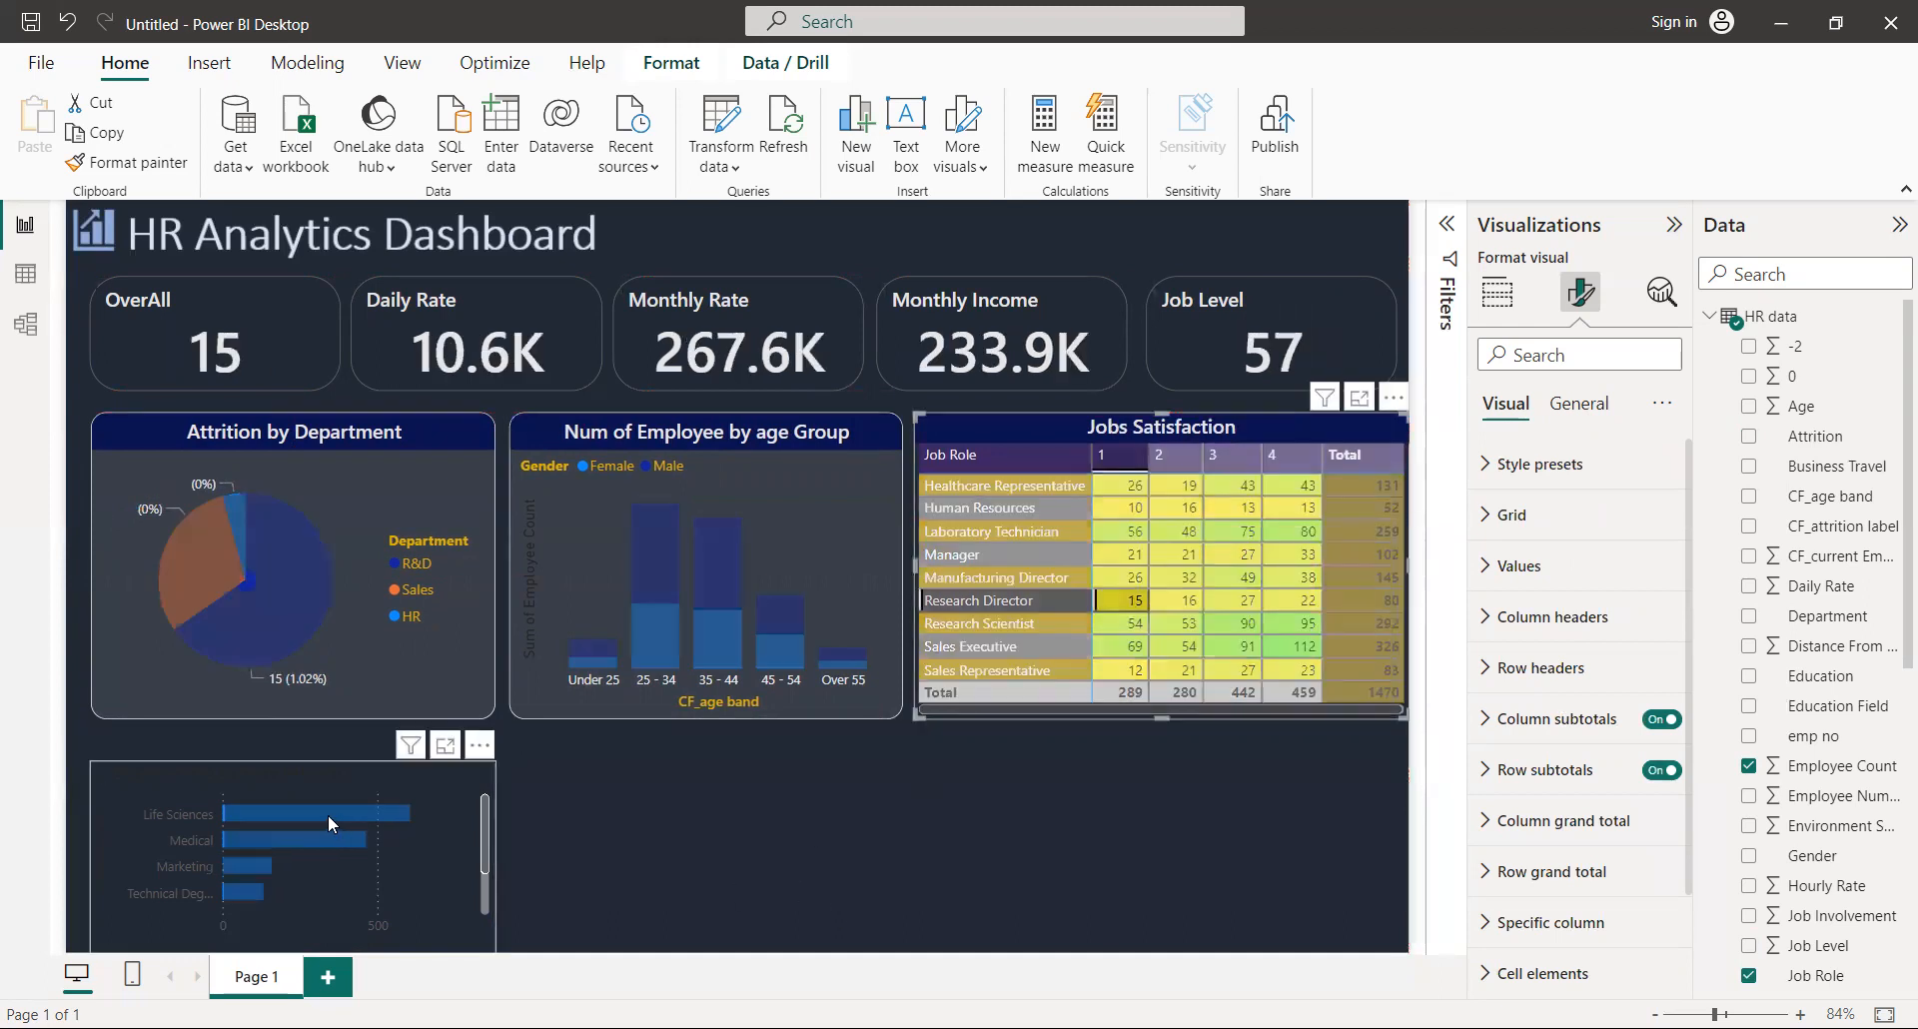
# Step: Try a height of 230 for the Education Field bar chart and set its width to 340
pyautogui.moveTo(327, 813)
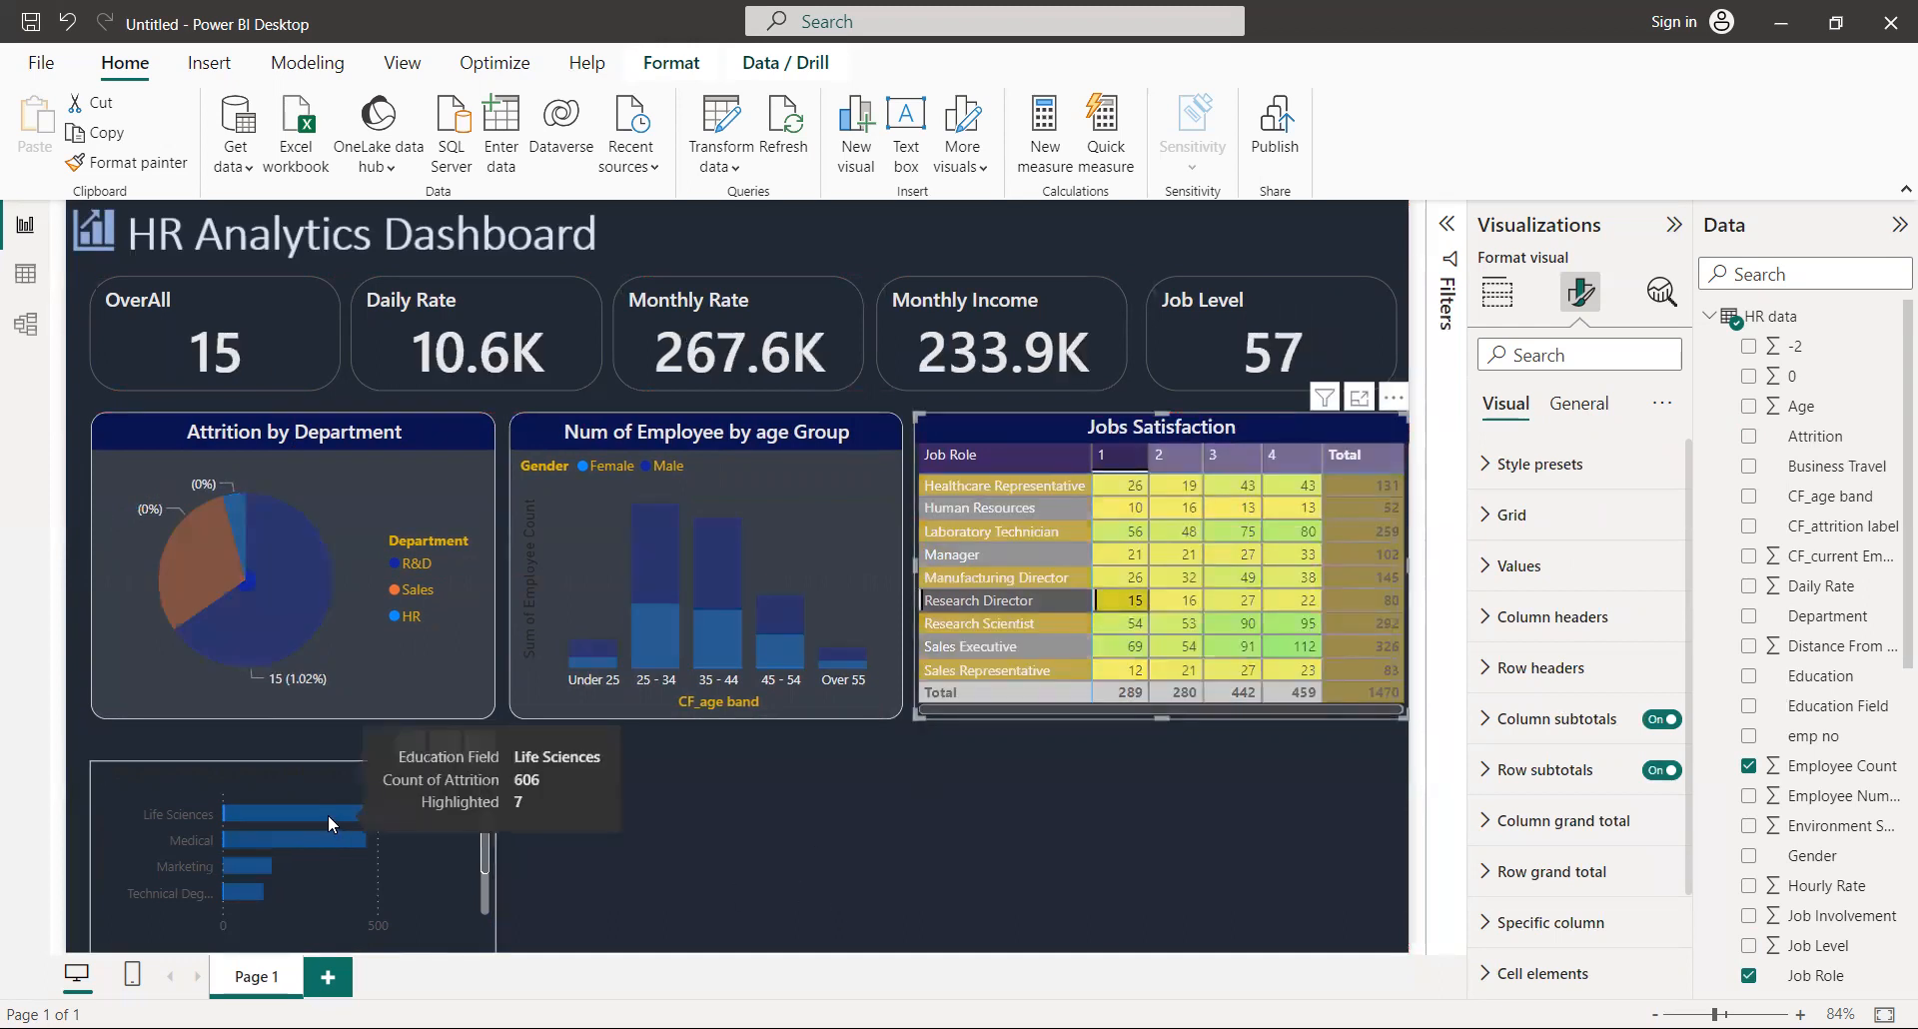
pyautogui.click(328, 813)
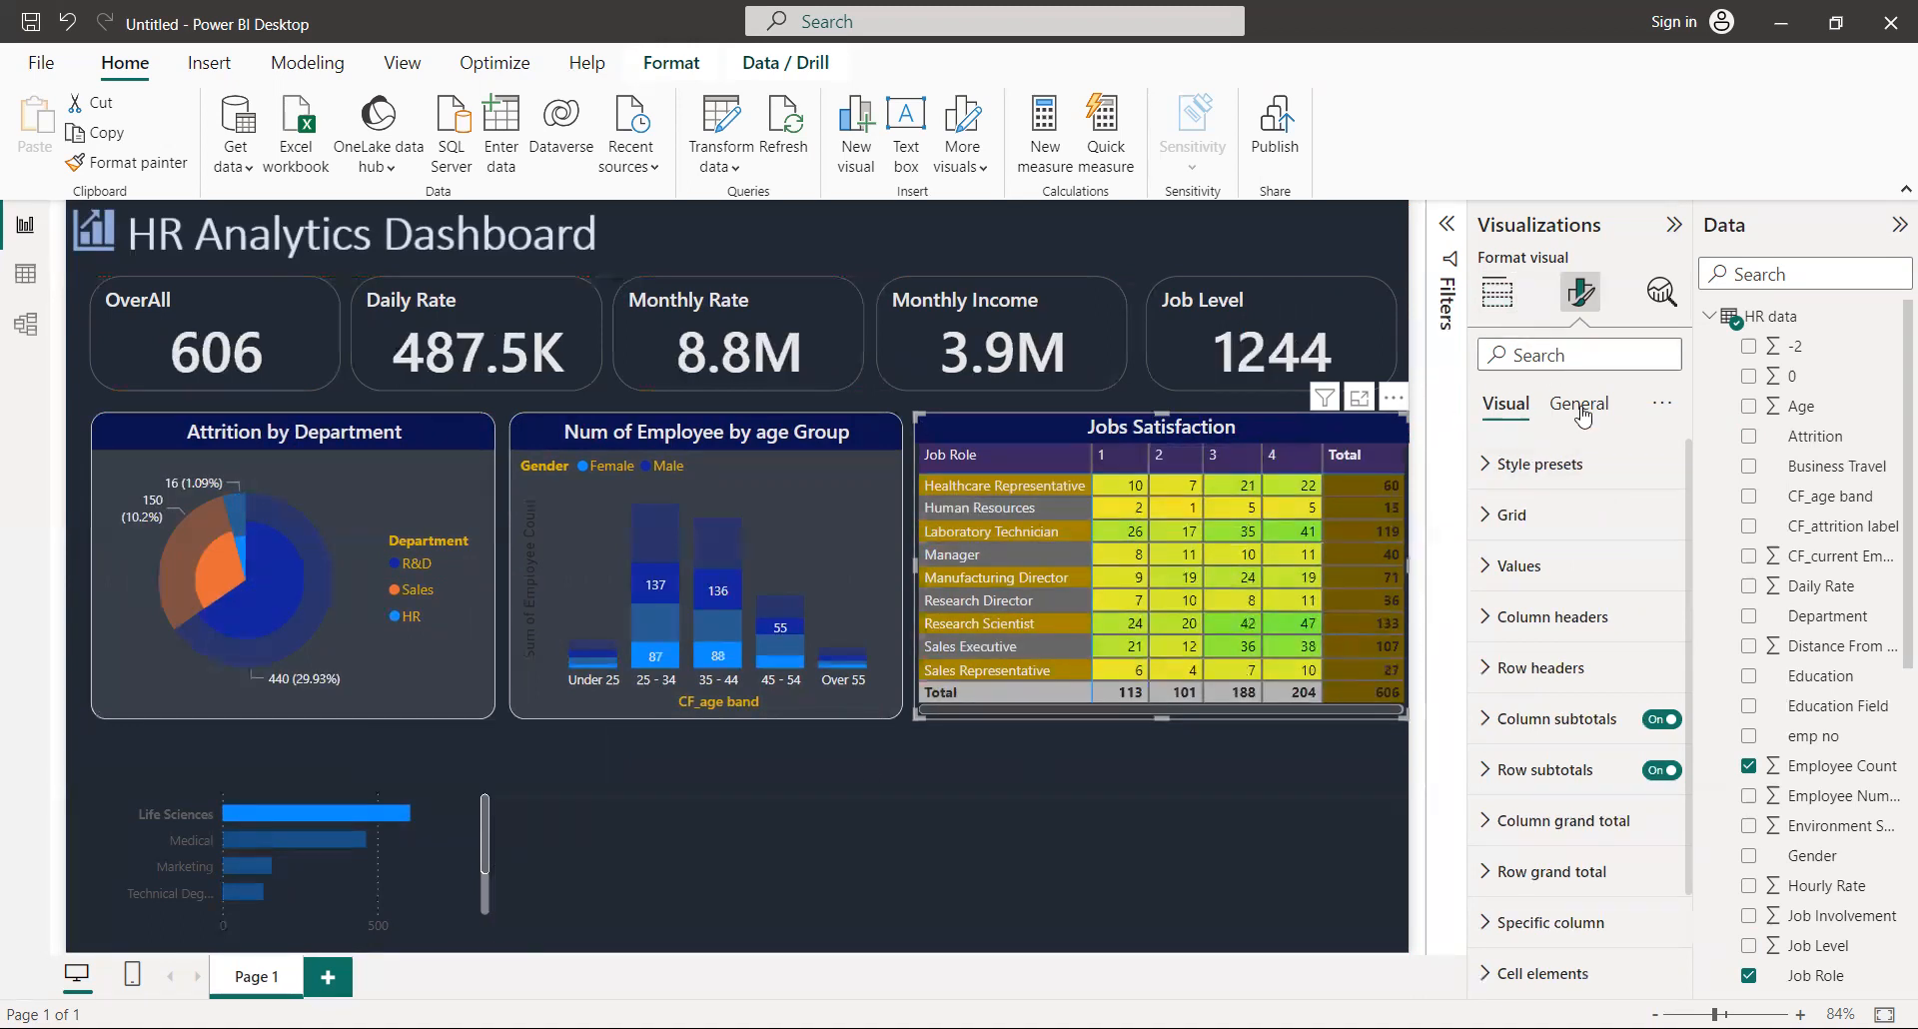
pyautogui.click(326, 902)
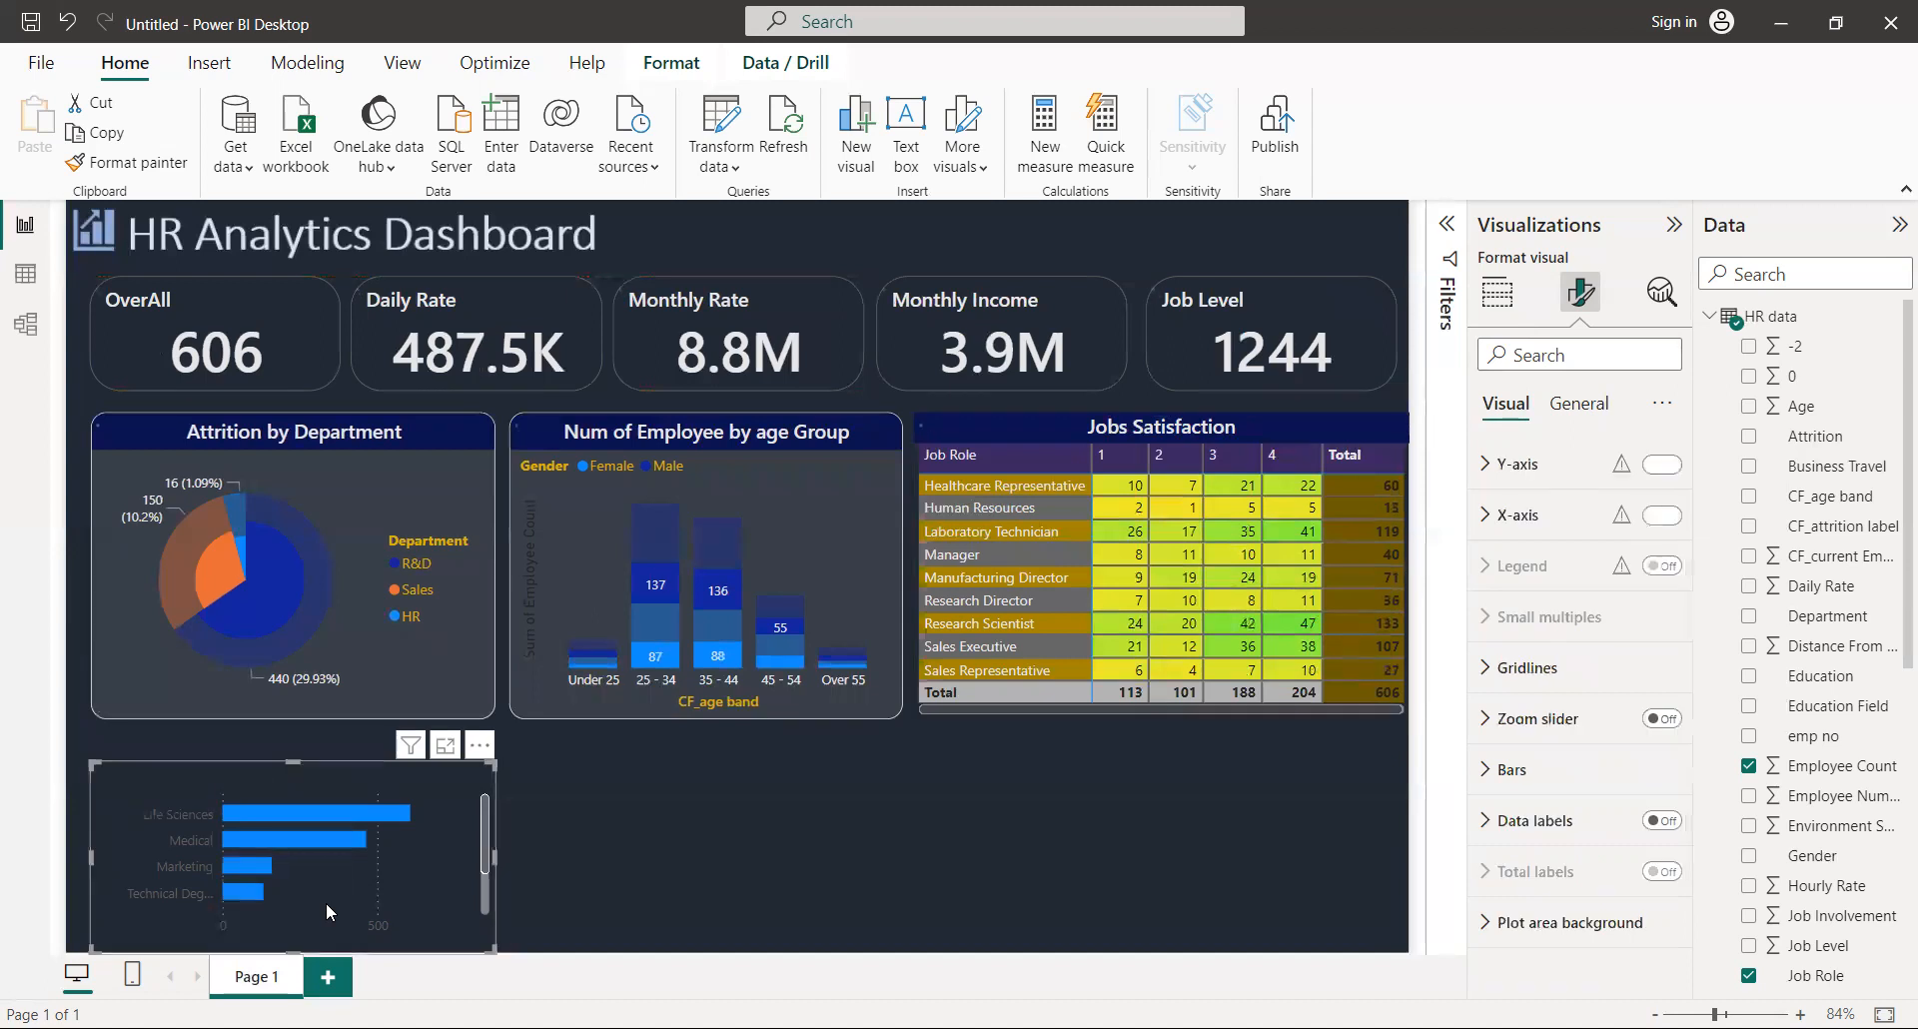
pyautogui.click(1598, 408)
pyautogui.doubleClick(1529, 591)
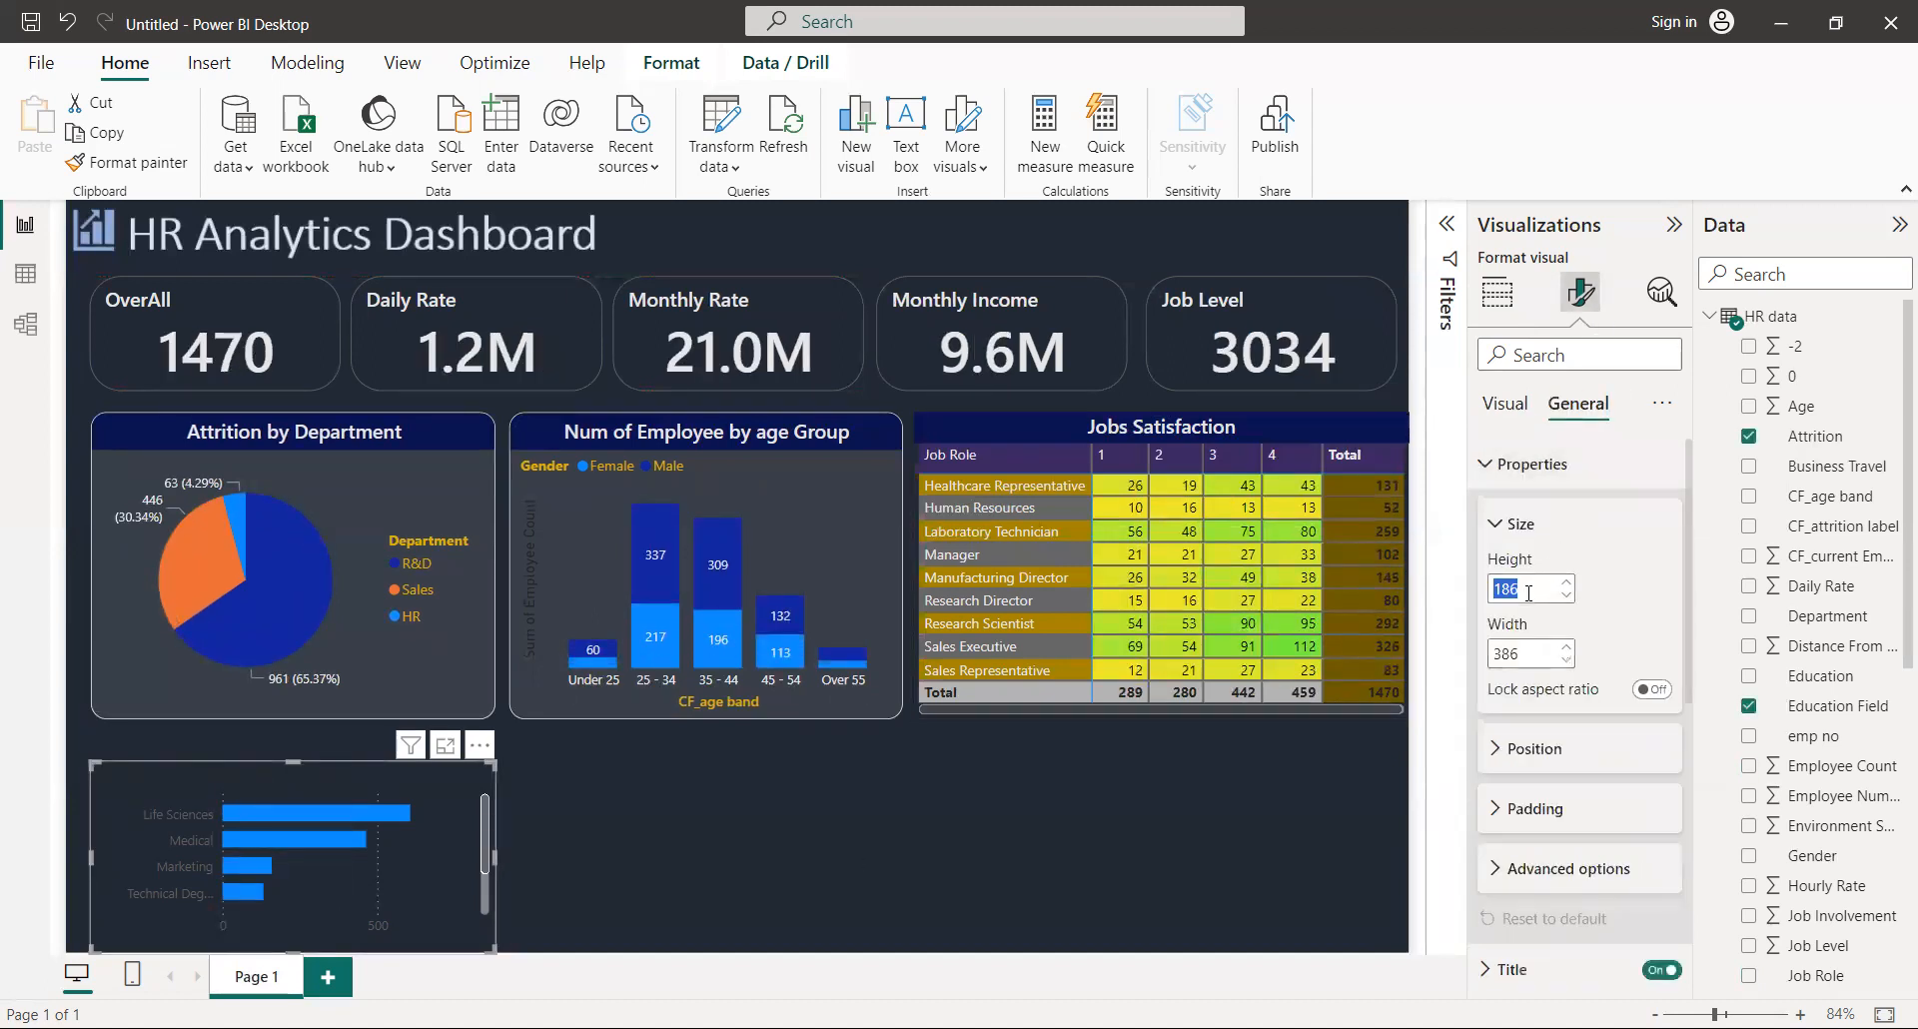
pyautogui.press('BackSpace')
pyautogui.write('230')
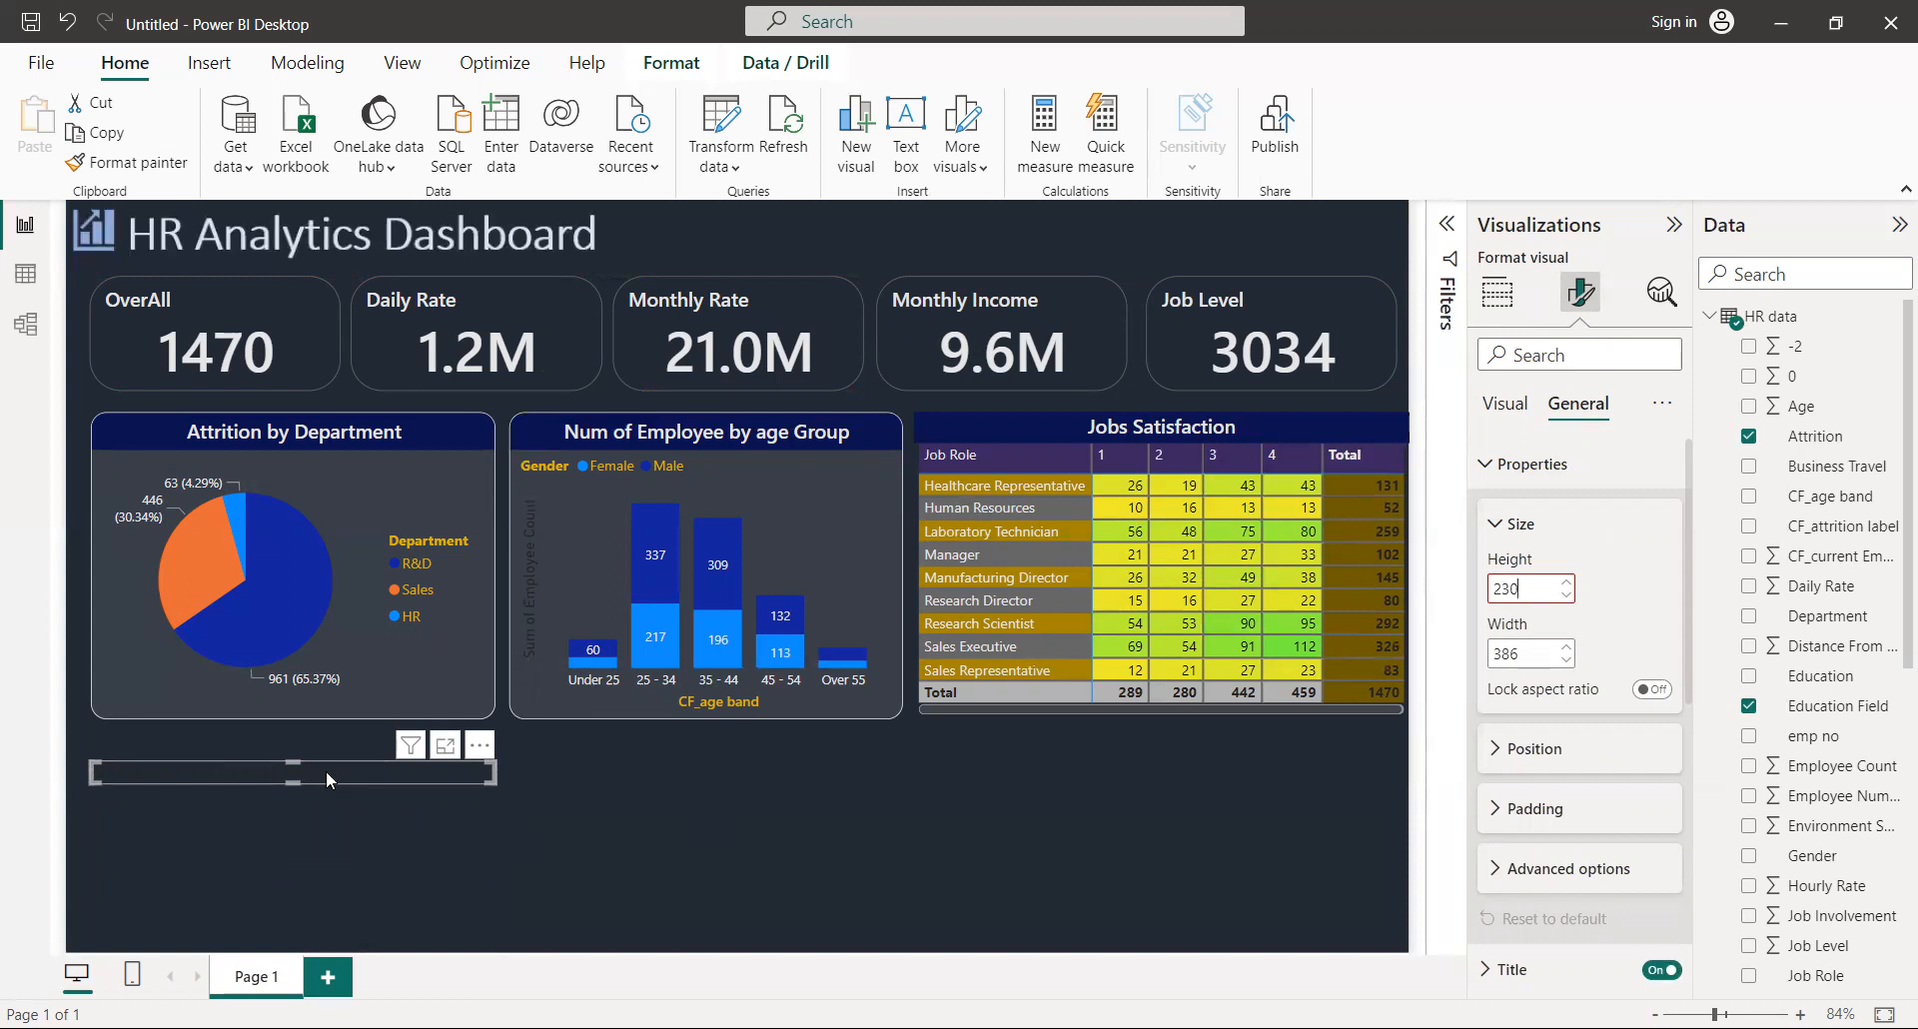
pyautogui.click(1525, 652)
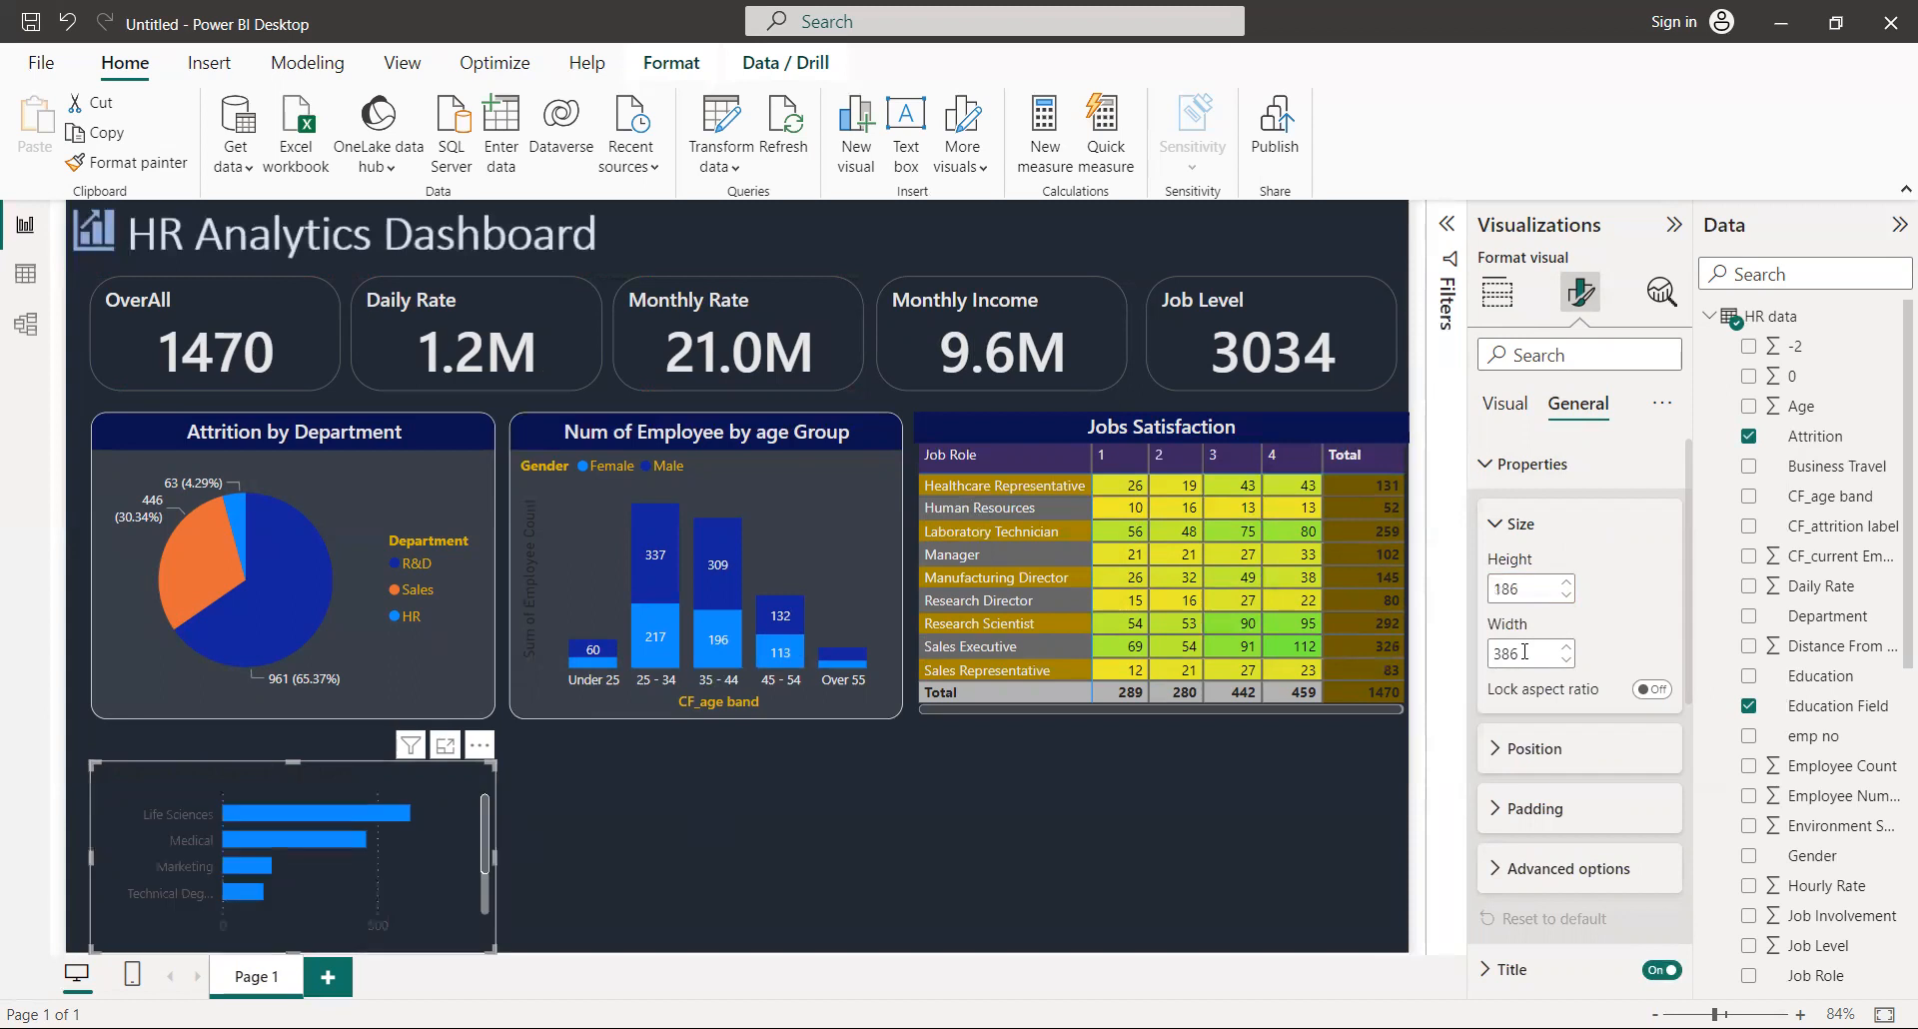
pyautogui.press('BackSpace')
pyautogui.press('BackSpace')
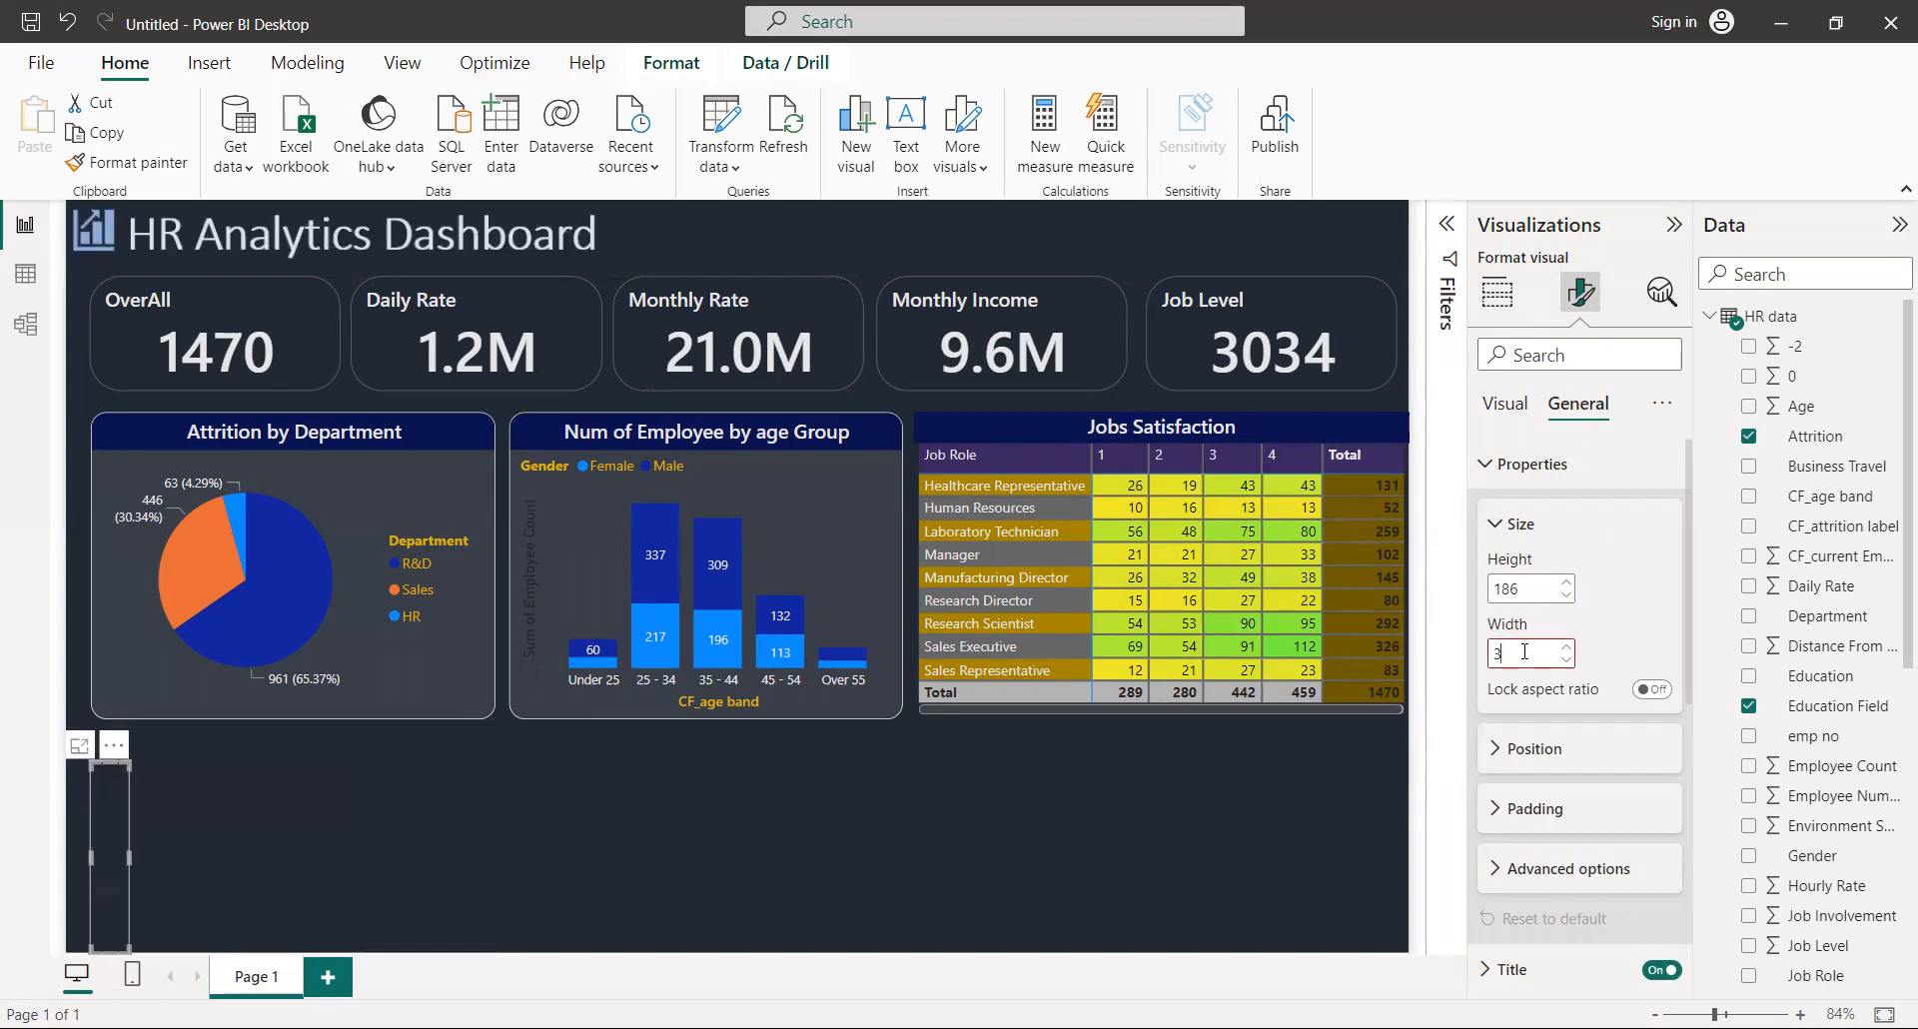
pyautogui.write('40')
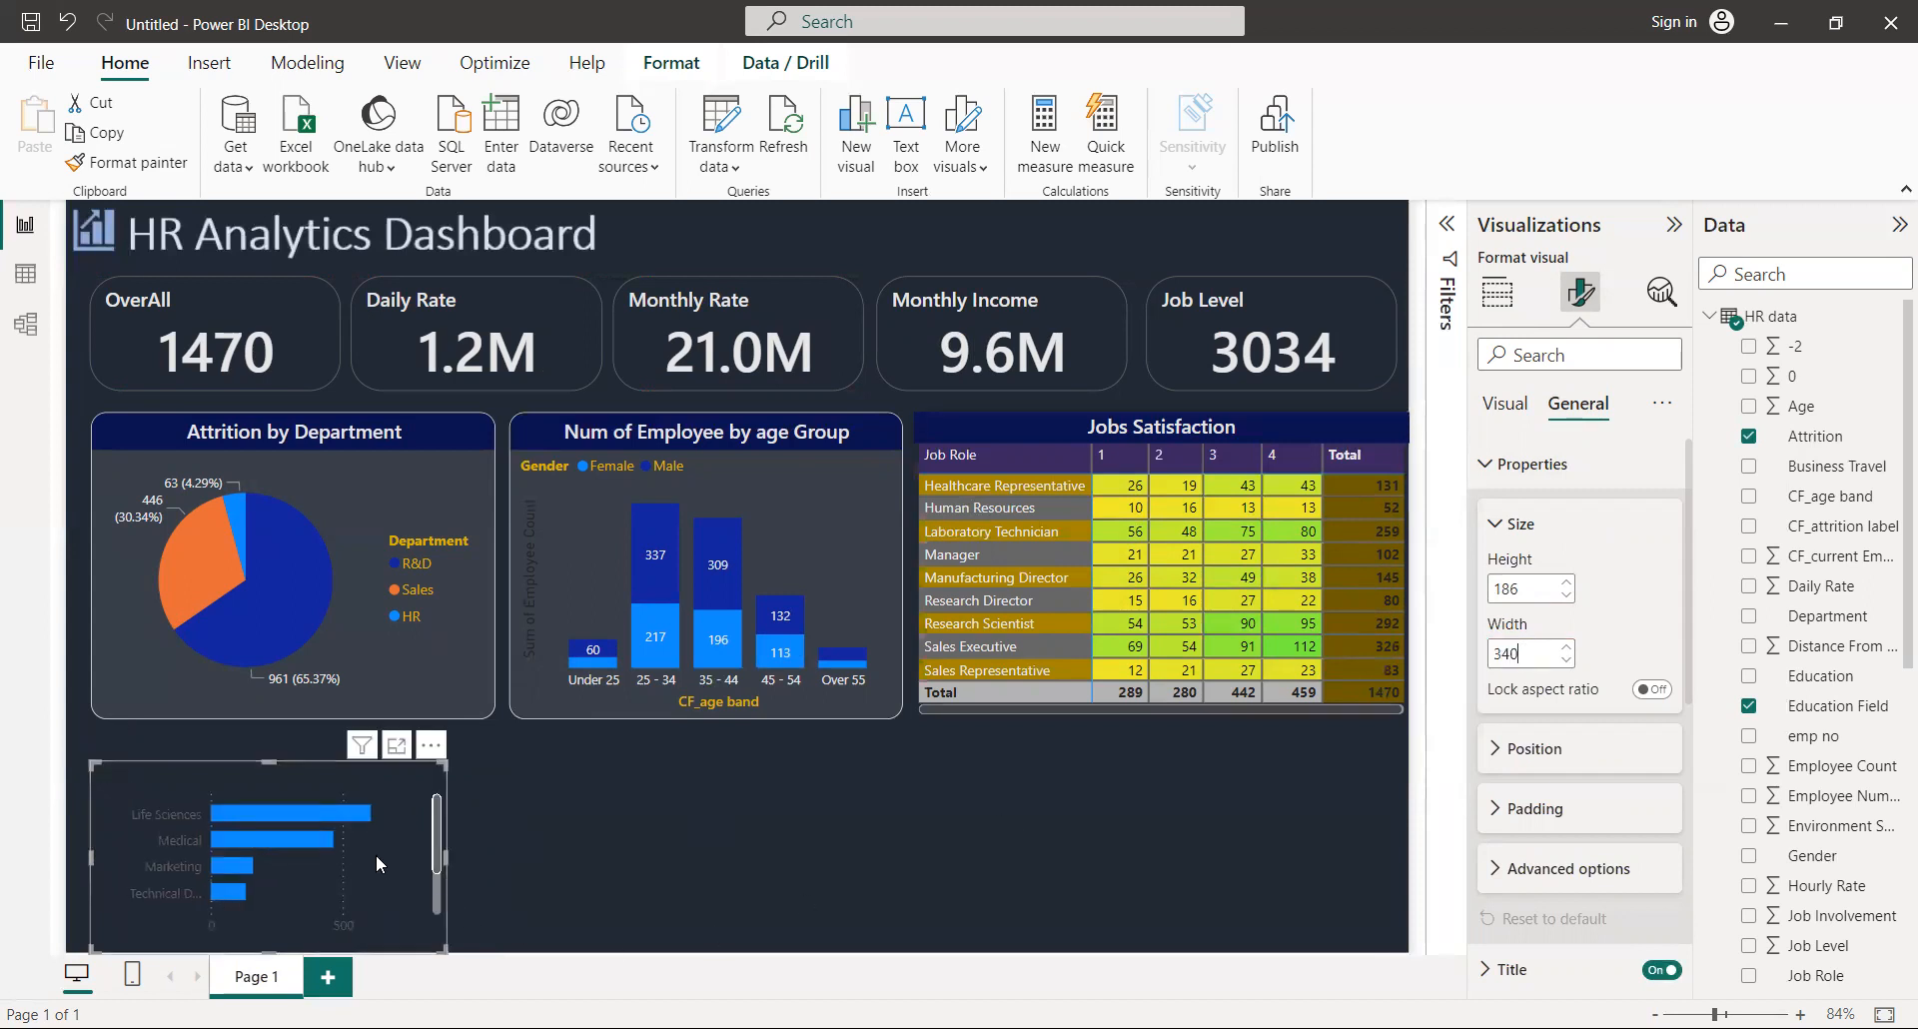
# Step: Move the Education Field bar chart up just beneath the Attrition by Department pie chart and try a height of 230
pyautogui.moveTo(375, 854); pyautogui.dragTo(377, 813)
pyautogui.moveTo(376, 829); pyautogui.dragTo(375, 831)
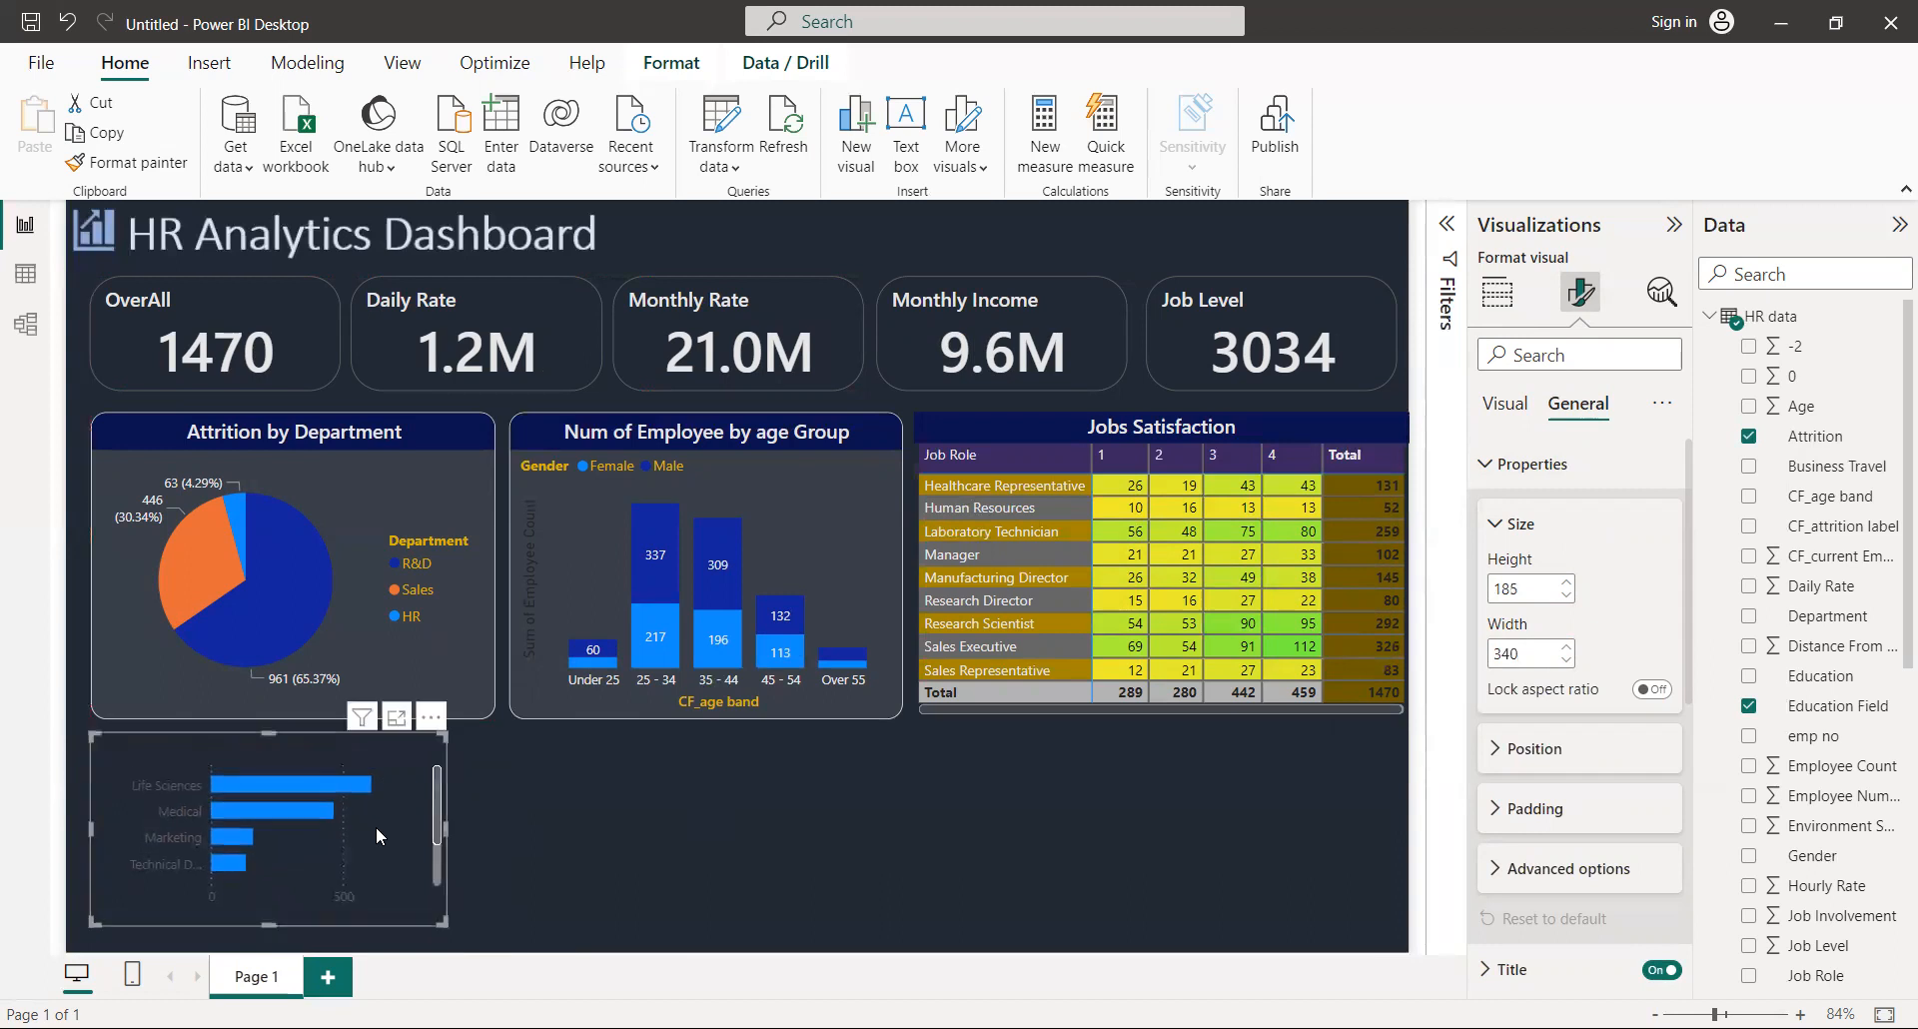
pyautogui.click(1527, 593)
pyautogui.press('BackSpace')
pyautogui.press('BackSpace')
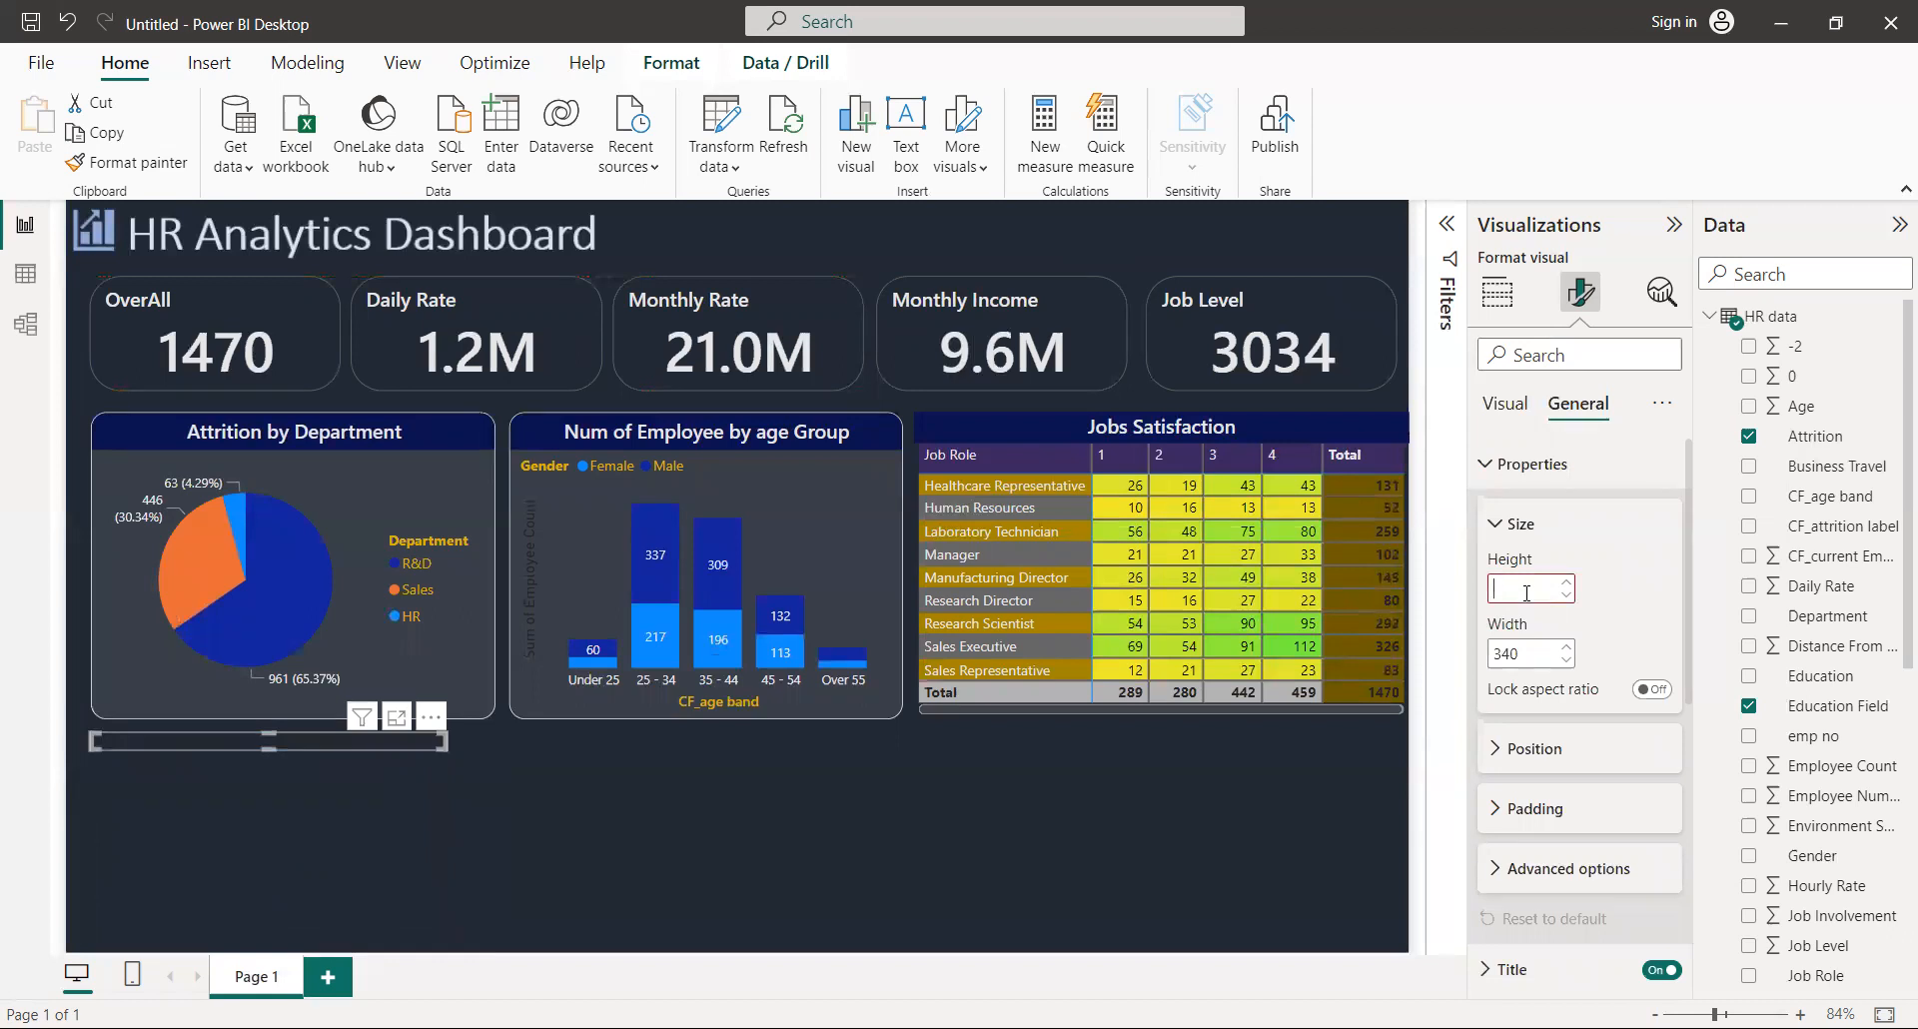
pyautogui.write('23')
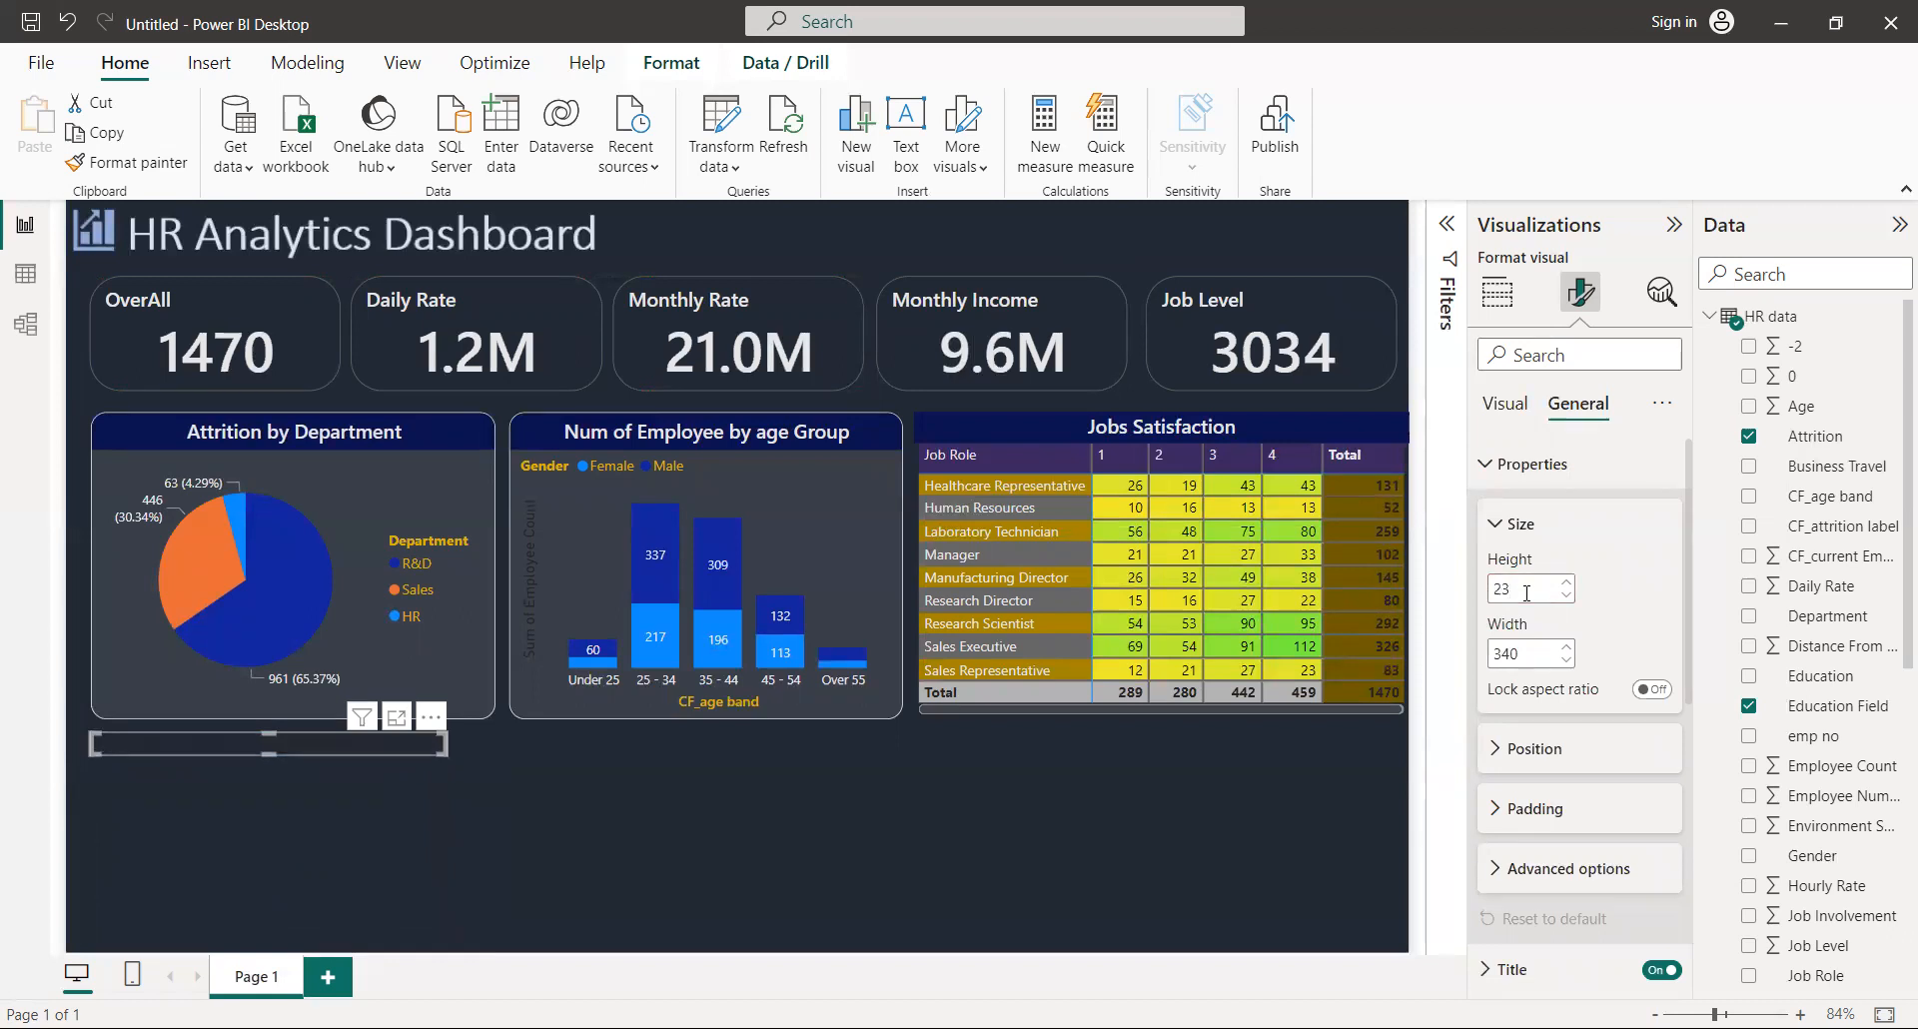
pyautogui.write('0')
pyautogui.click(1259, 752)
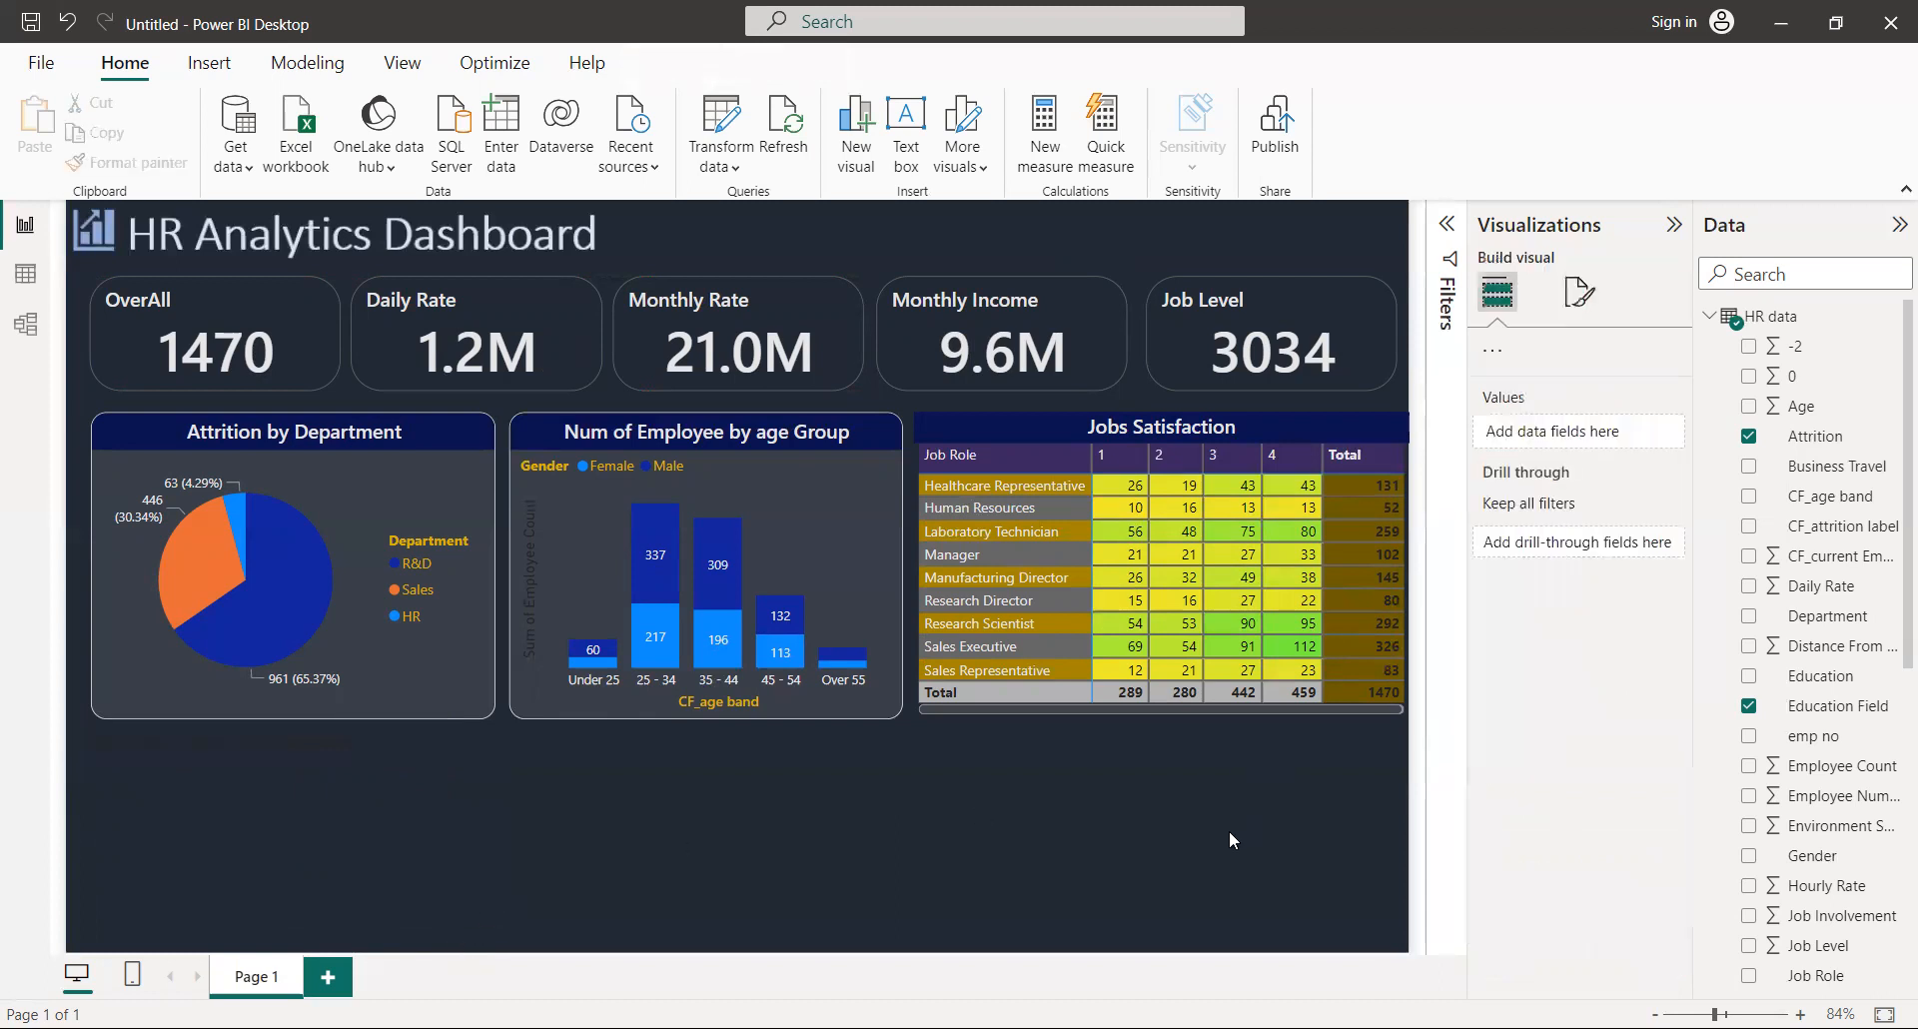
# Step: Reselect the collapsed Education Field bar chart and try again to give it a height of 230
pyautogui.click(291, 746)
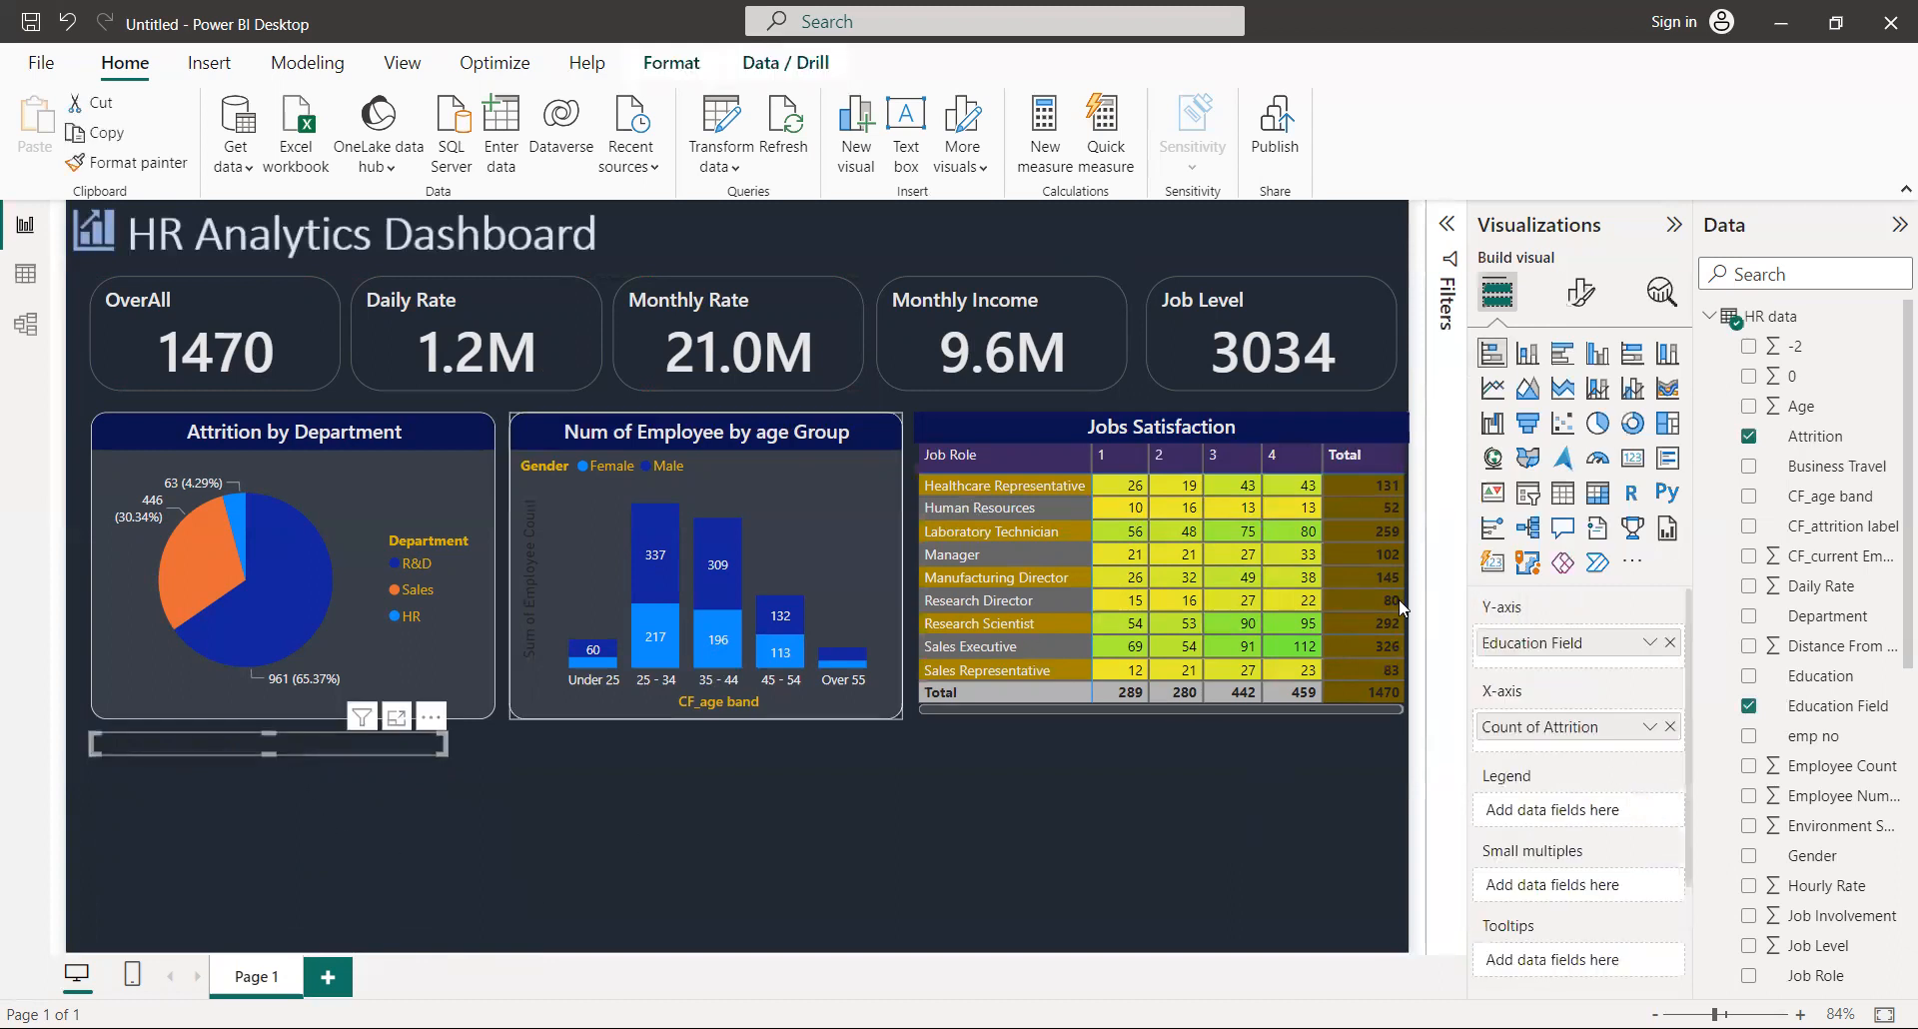
pyautogui.click(1598, 305)
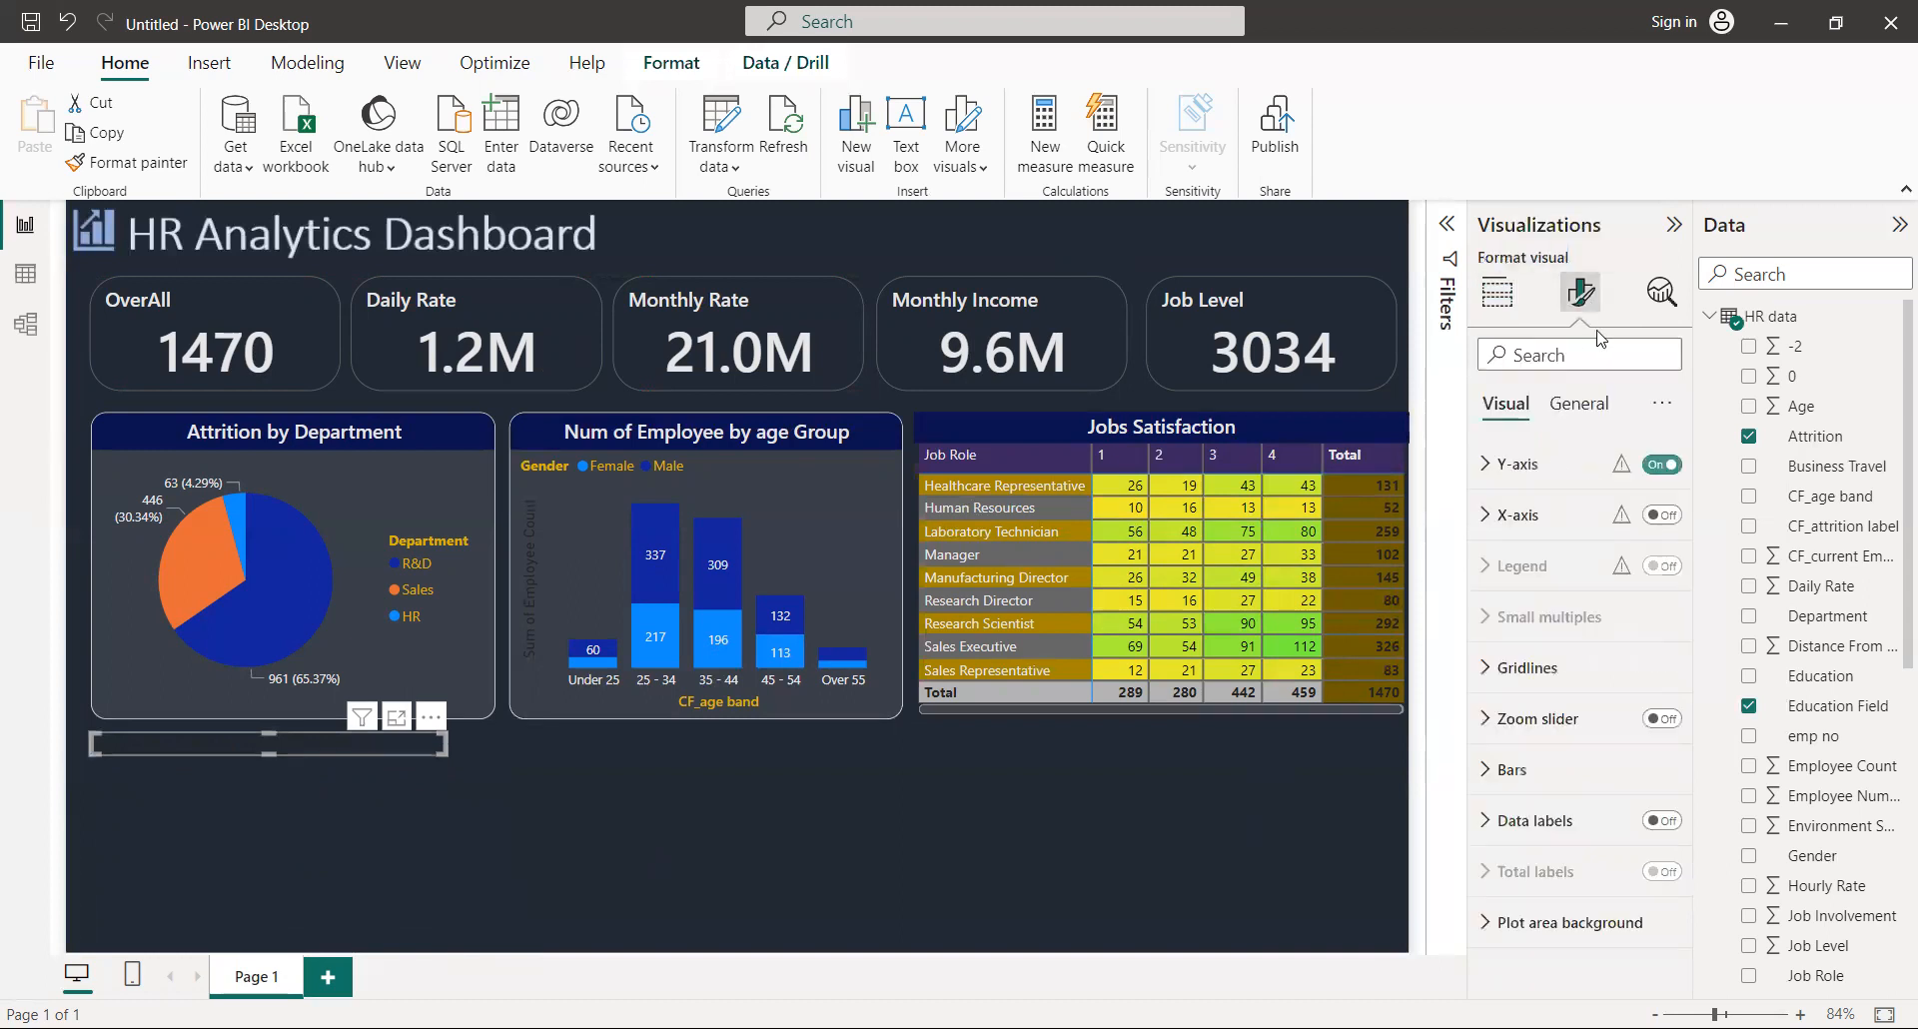
pyautogui.click(1579, 404)
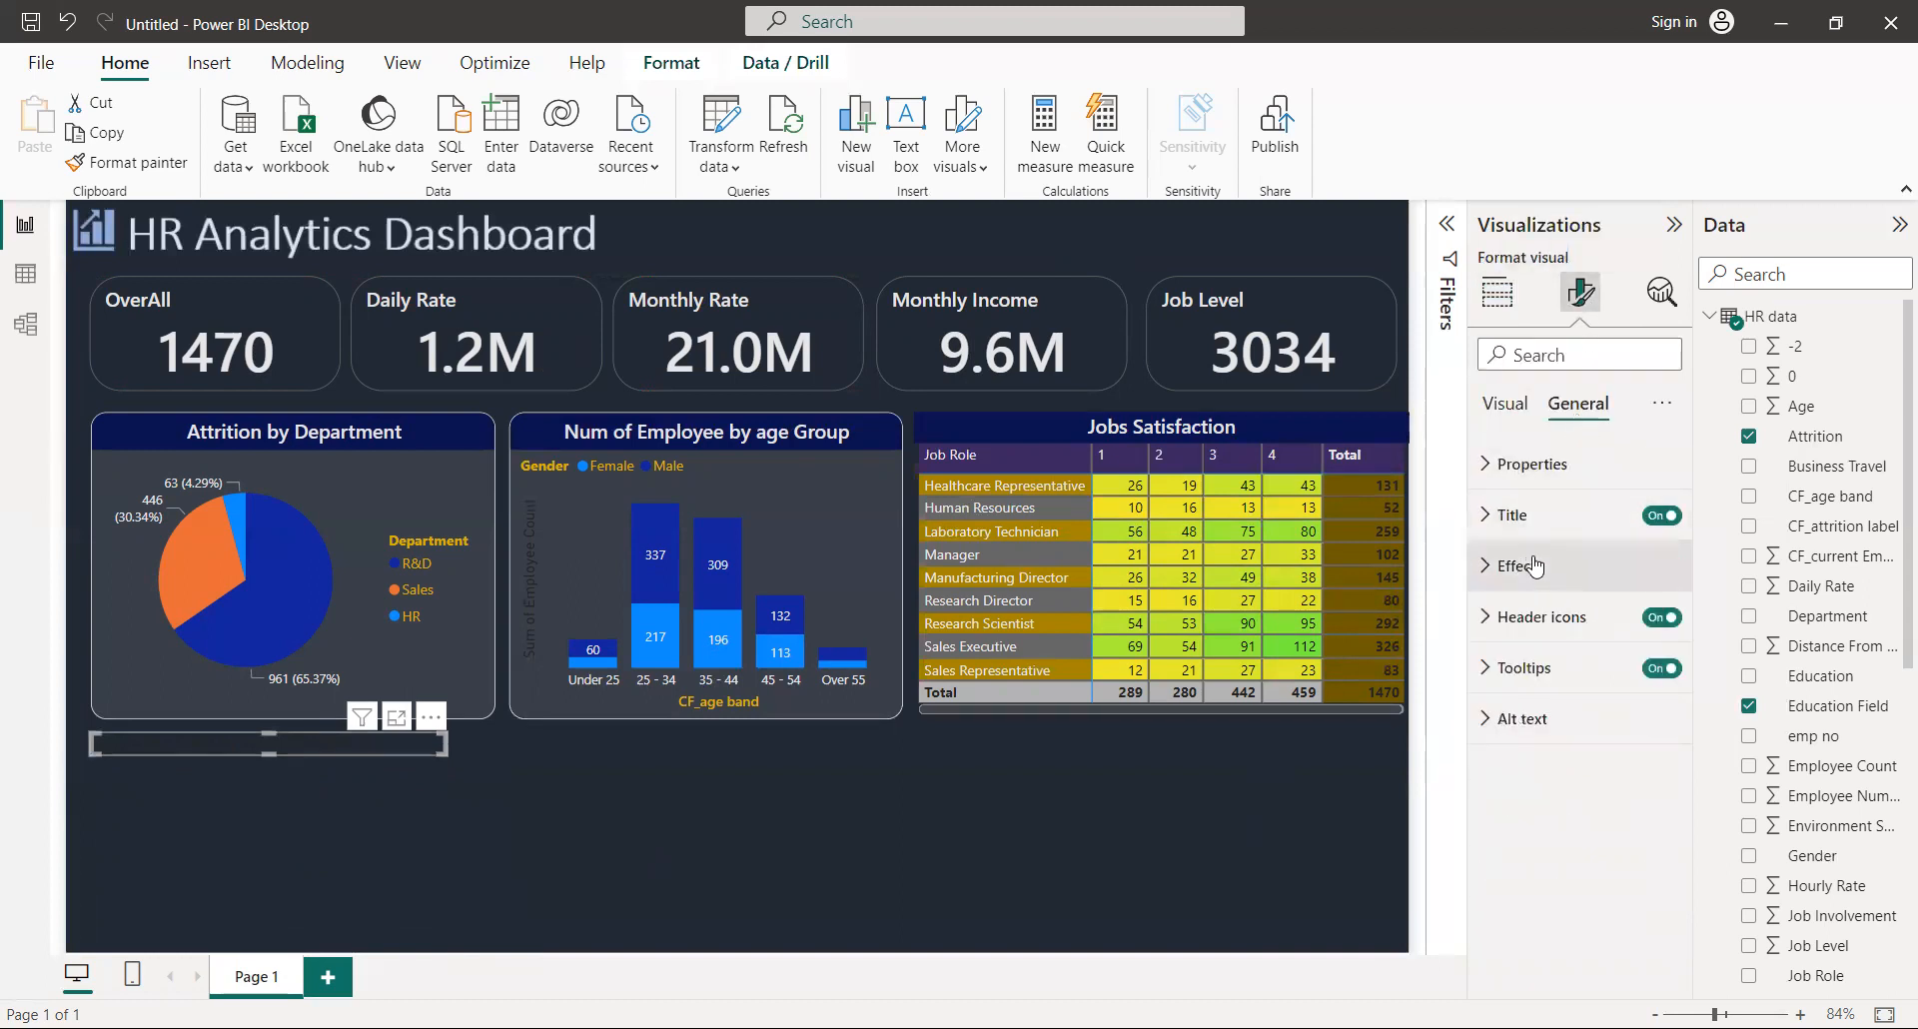
pyautogui.click(1554, 486)
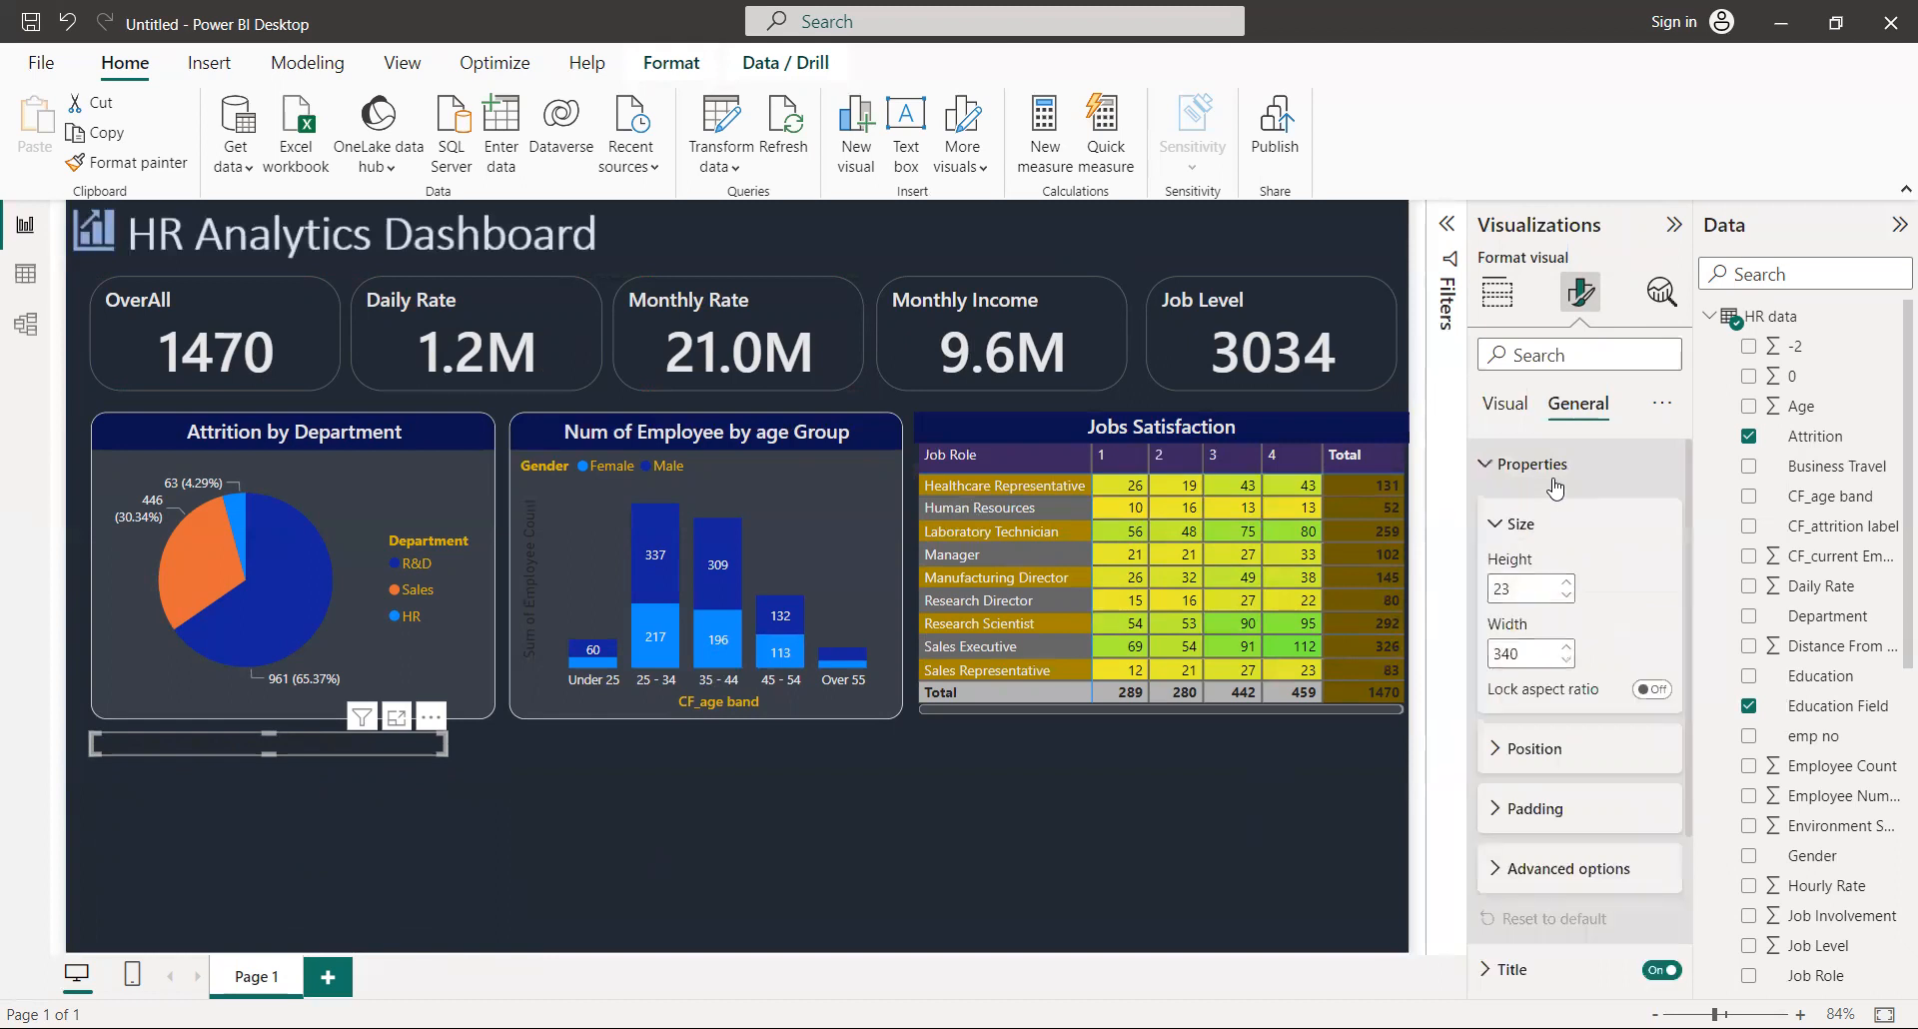
pyautogui.doubleClick(1518, 589)
pyautogui.write('0')
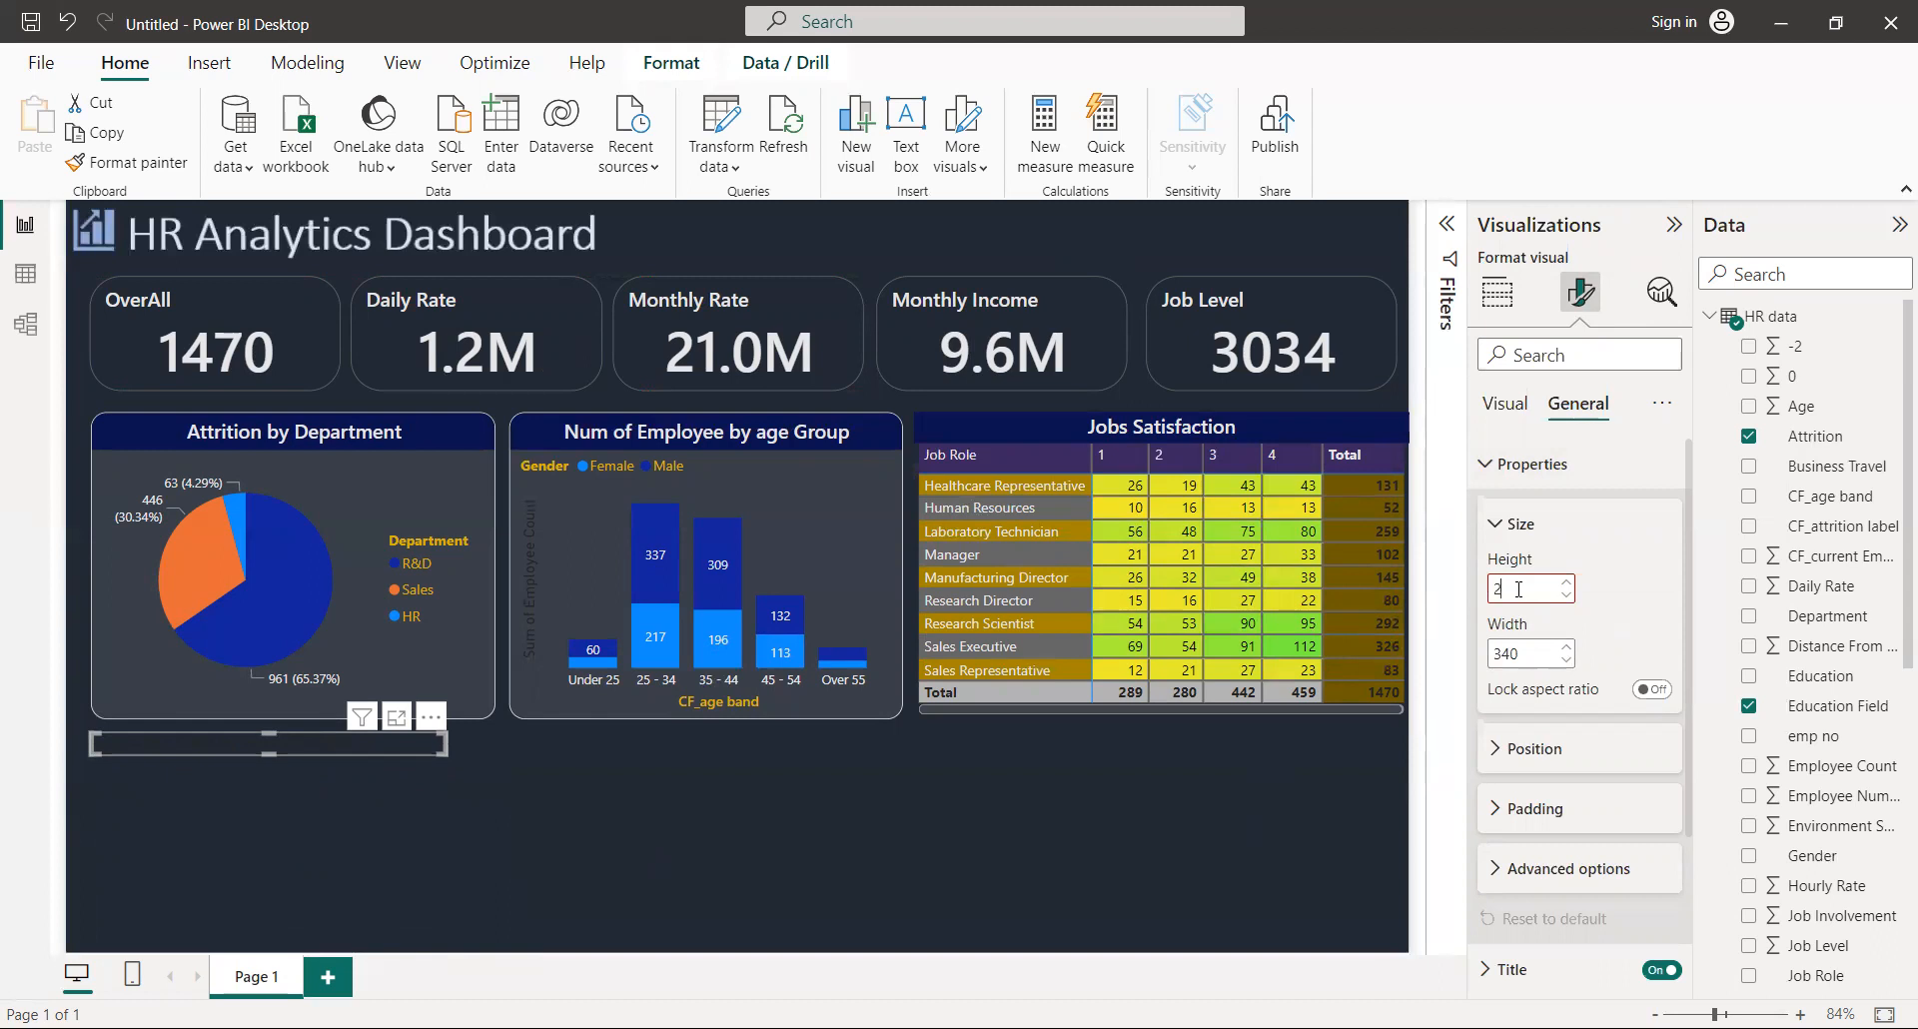
pyautogui.write('30')
pyautogui.press('Delete')
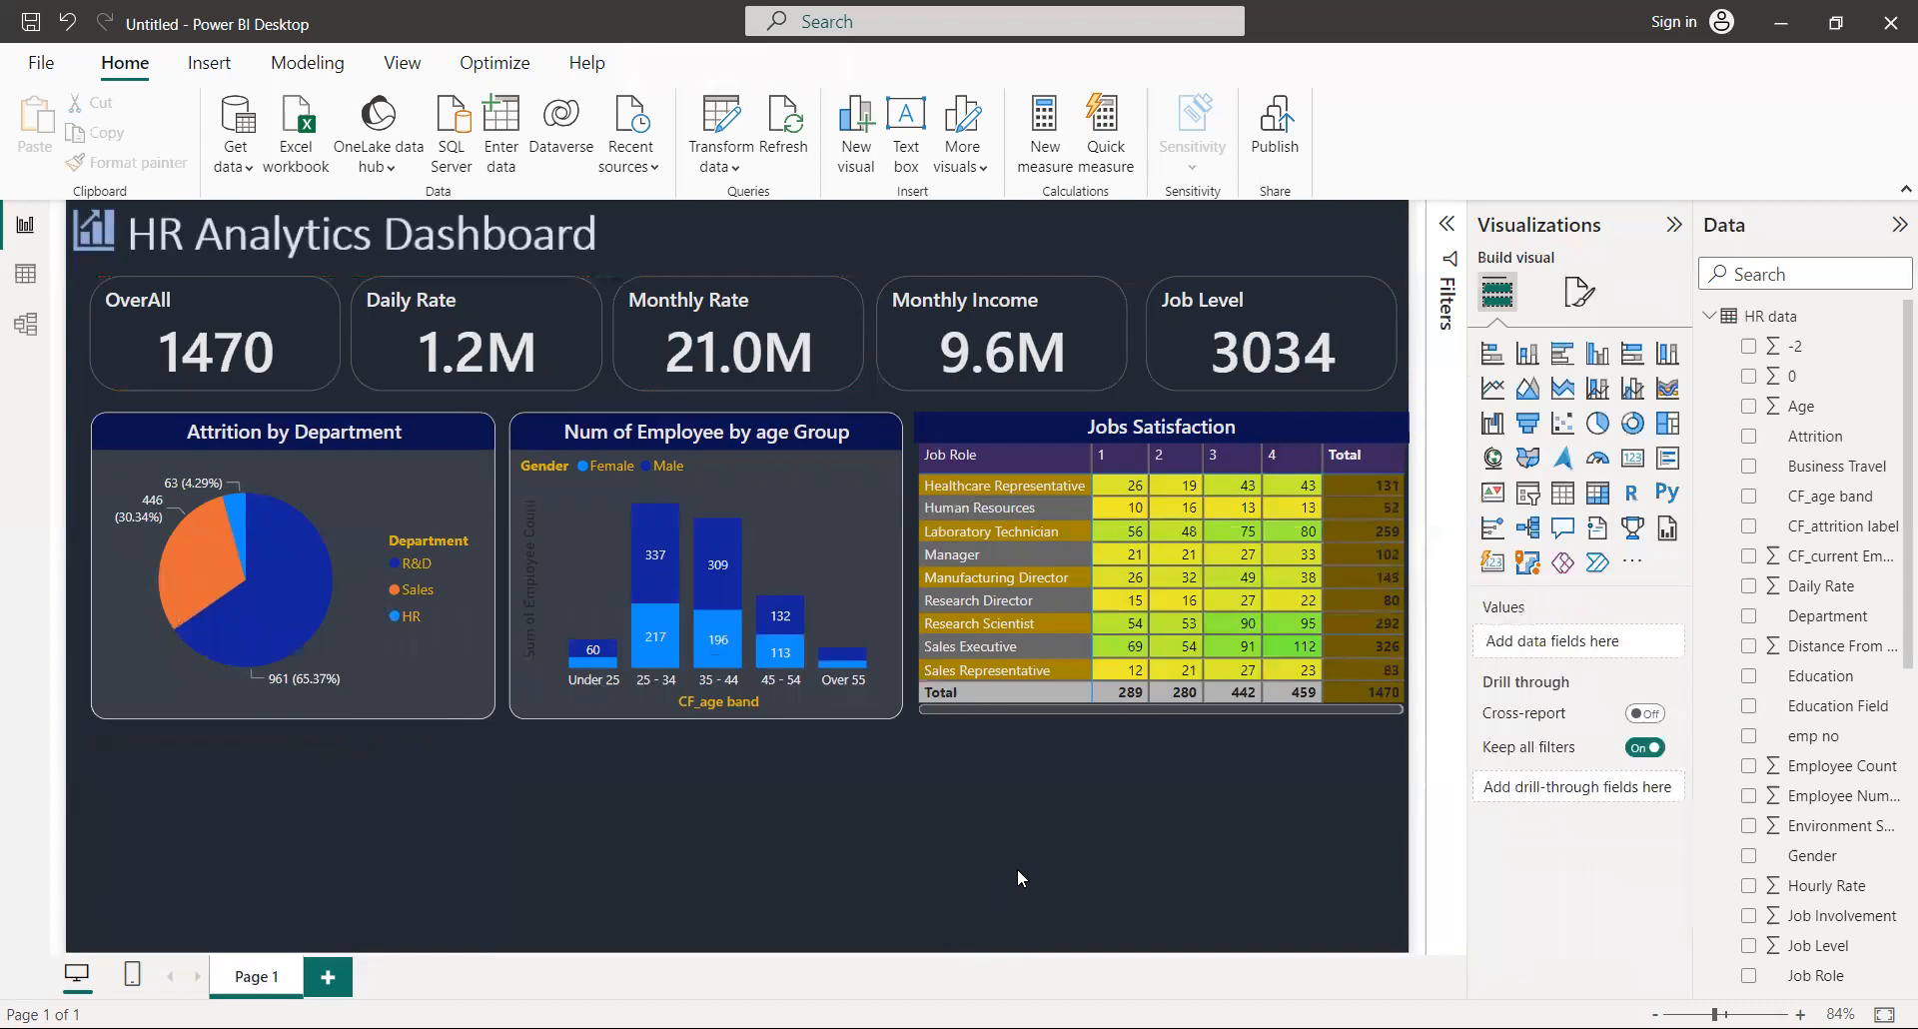
# Step: Enter a height of 230 for the collapsed Education Field bar chart in its size properties
pyautogui.click(1580, 296)
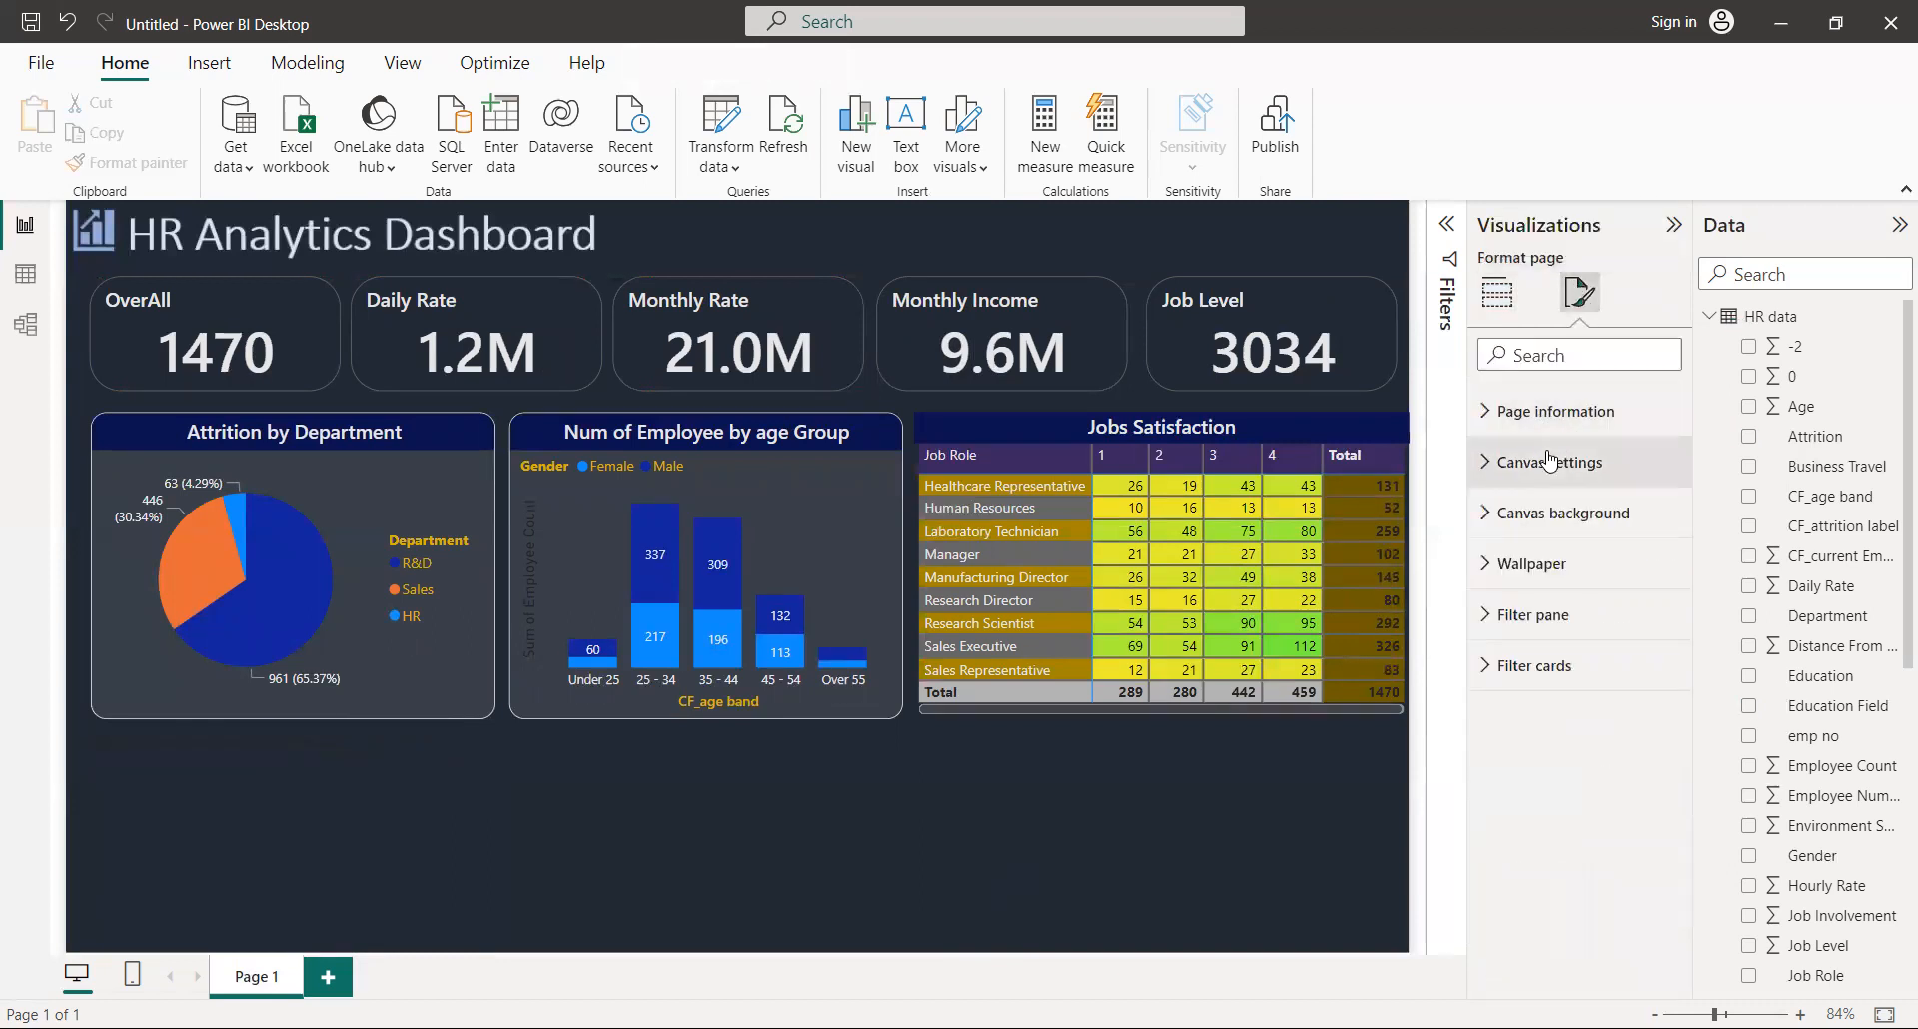
pyautogui.click(251, 740)
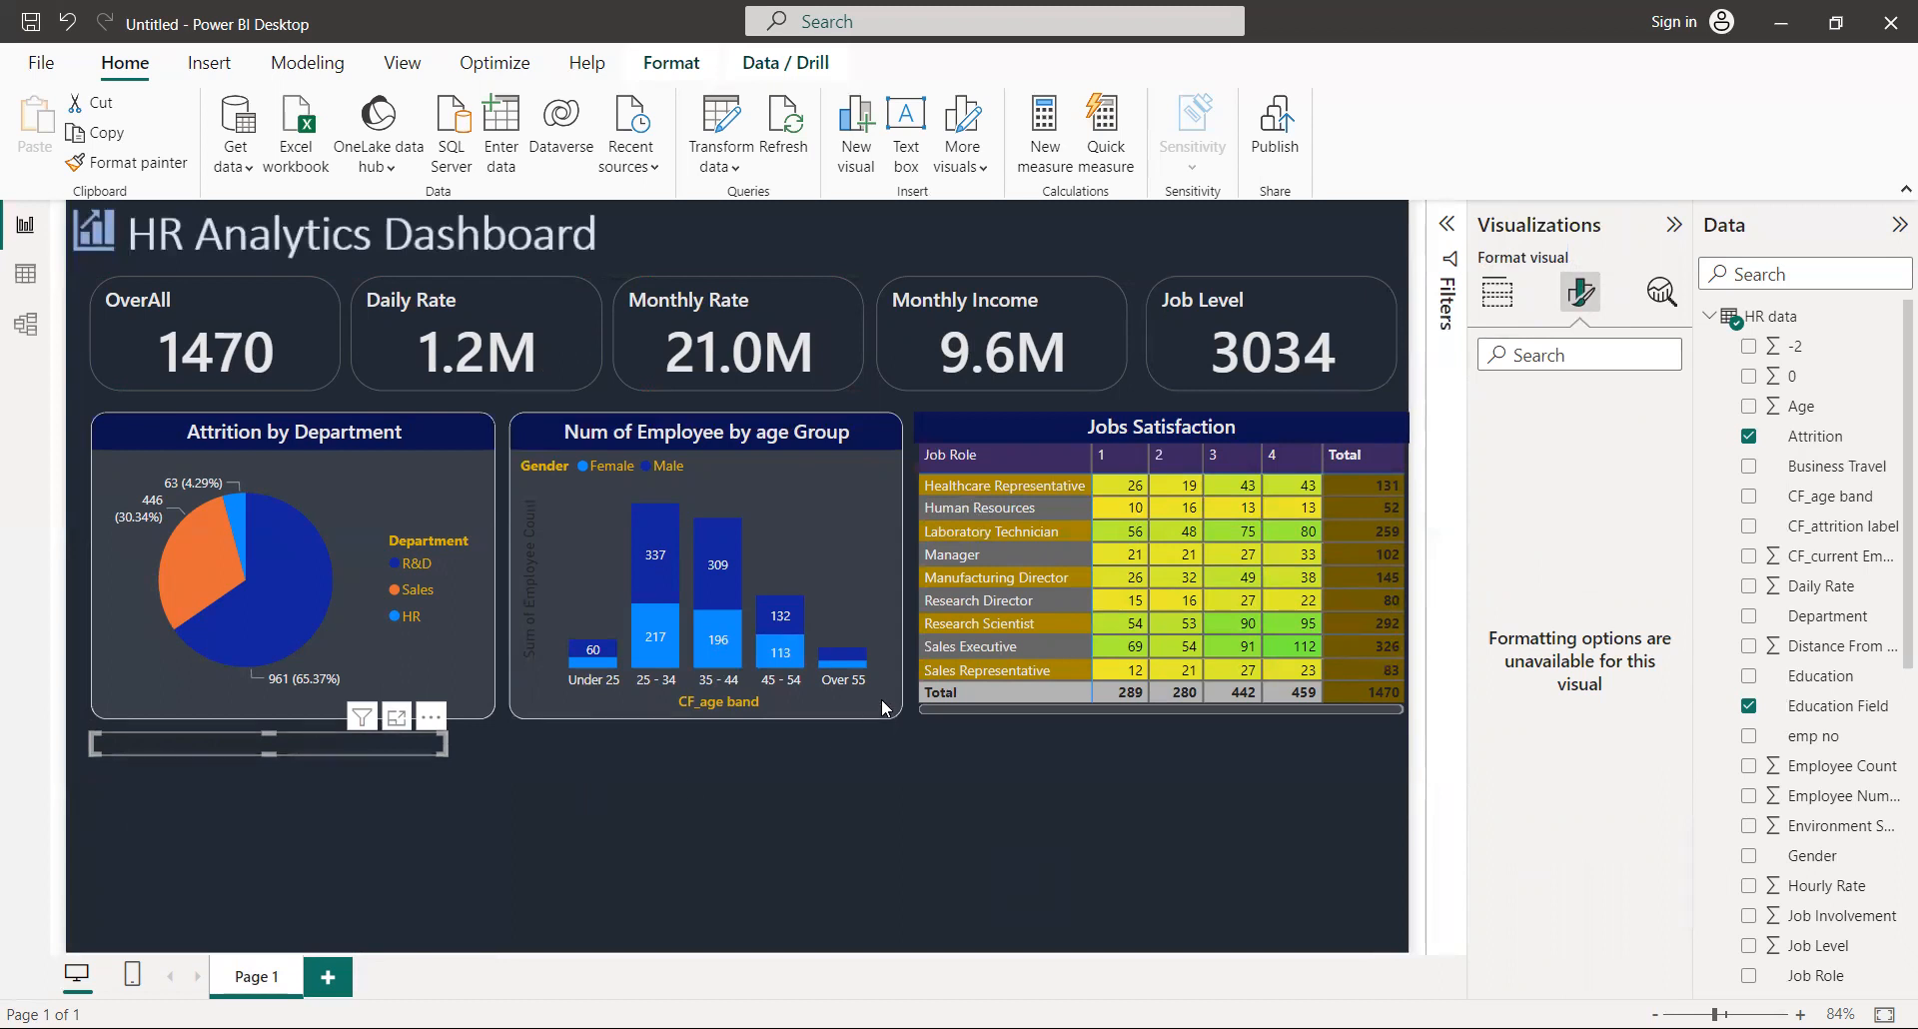
pyautogui.click(825, 508)
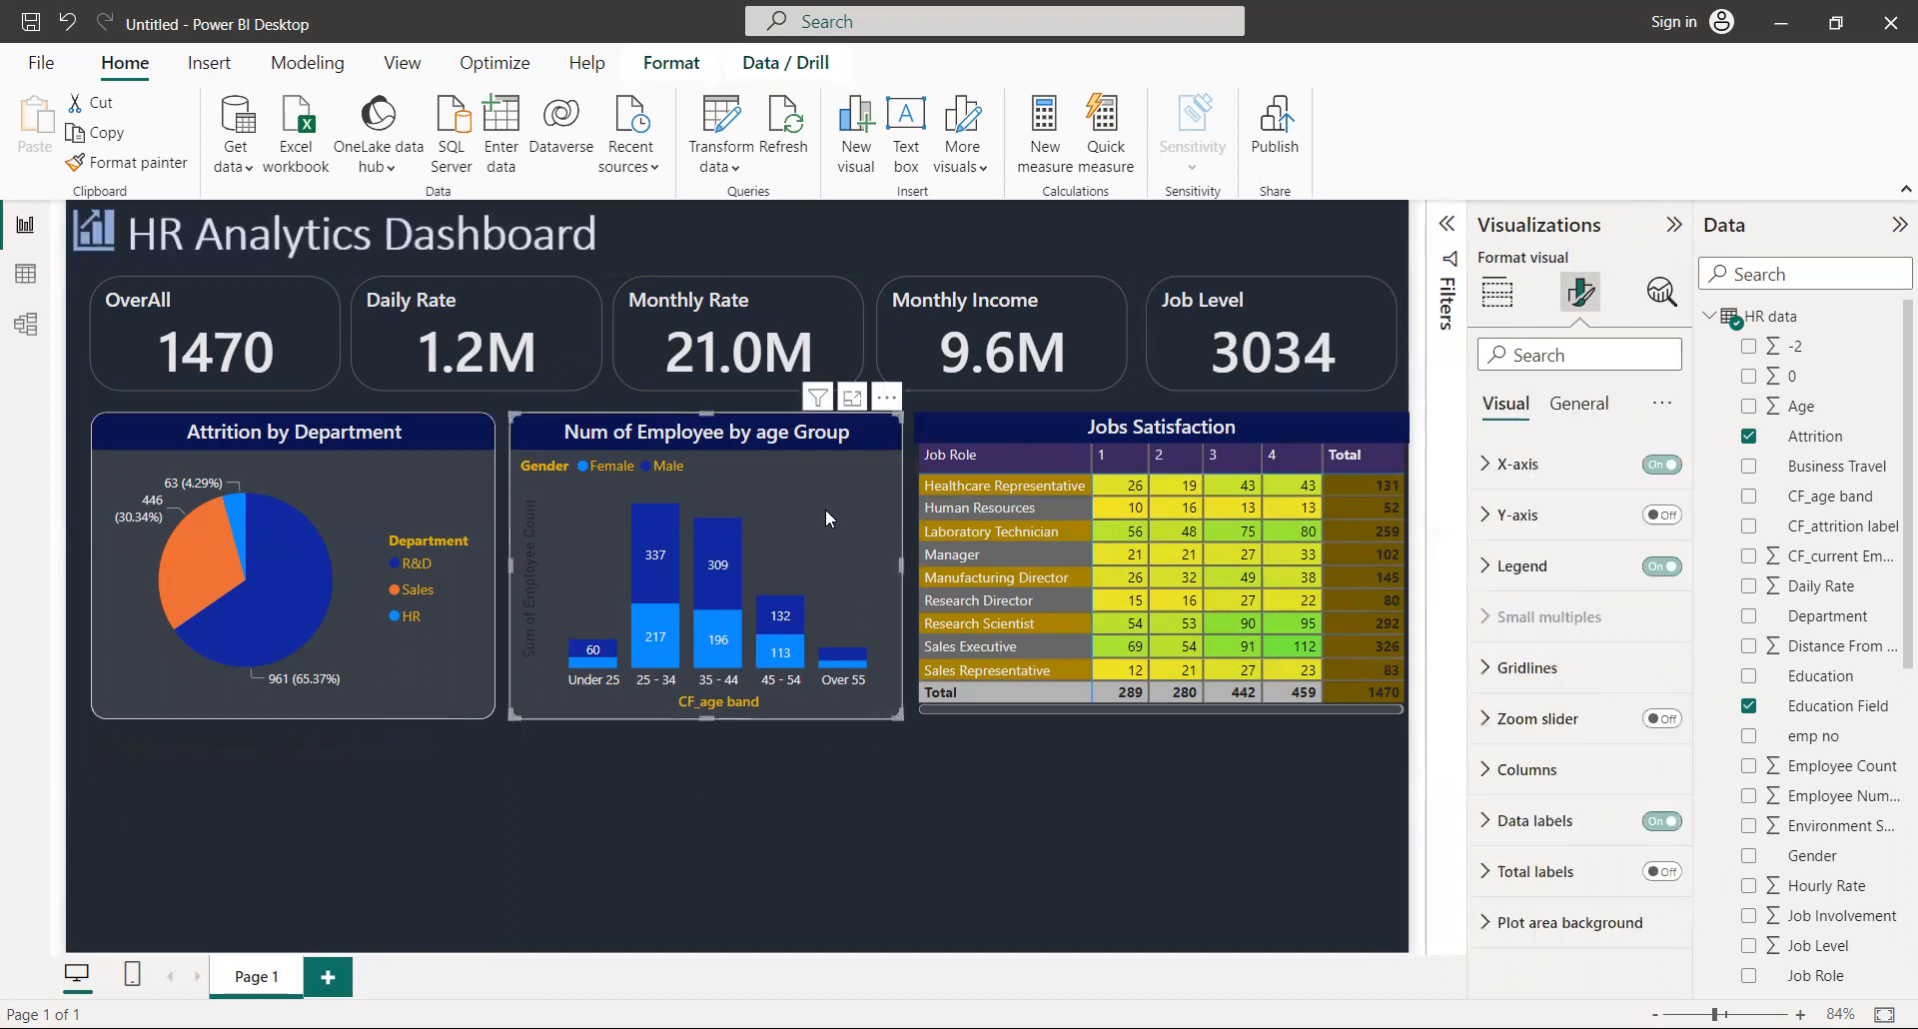
pyautogui.click(317, 751)
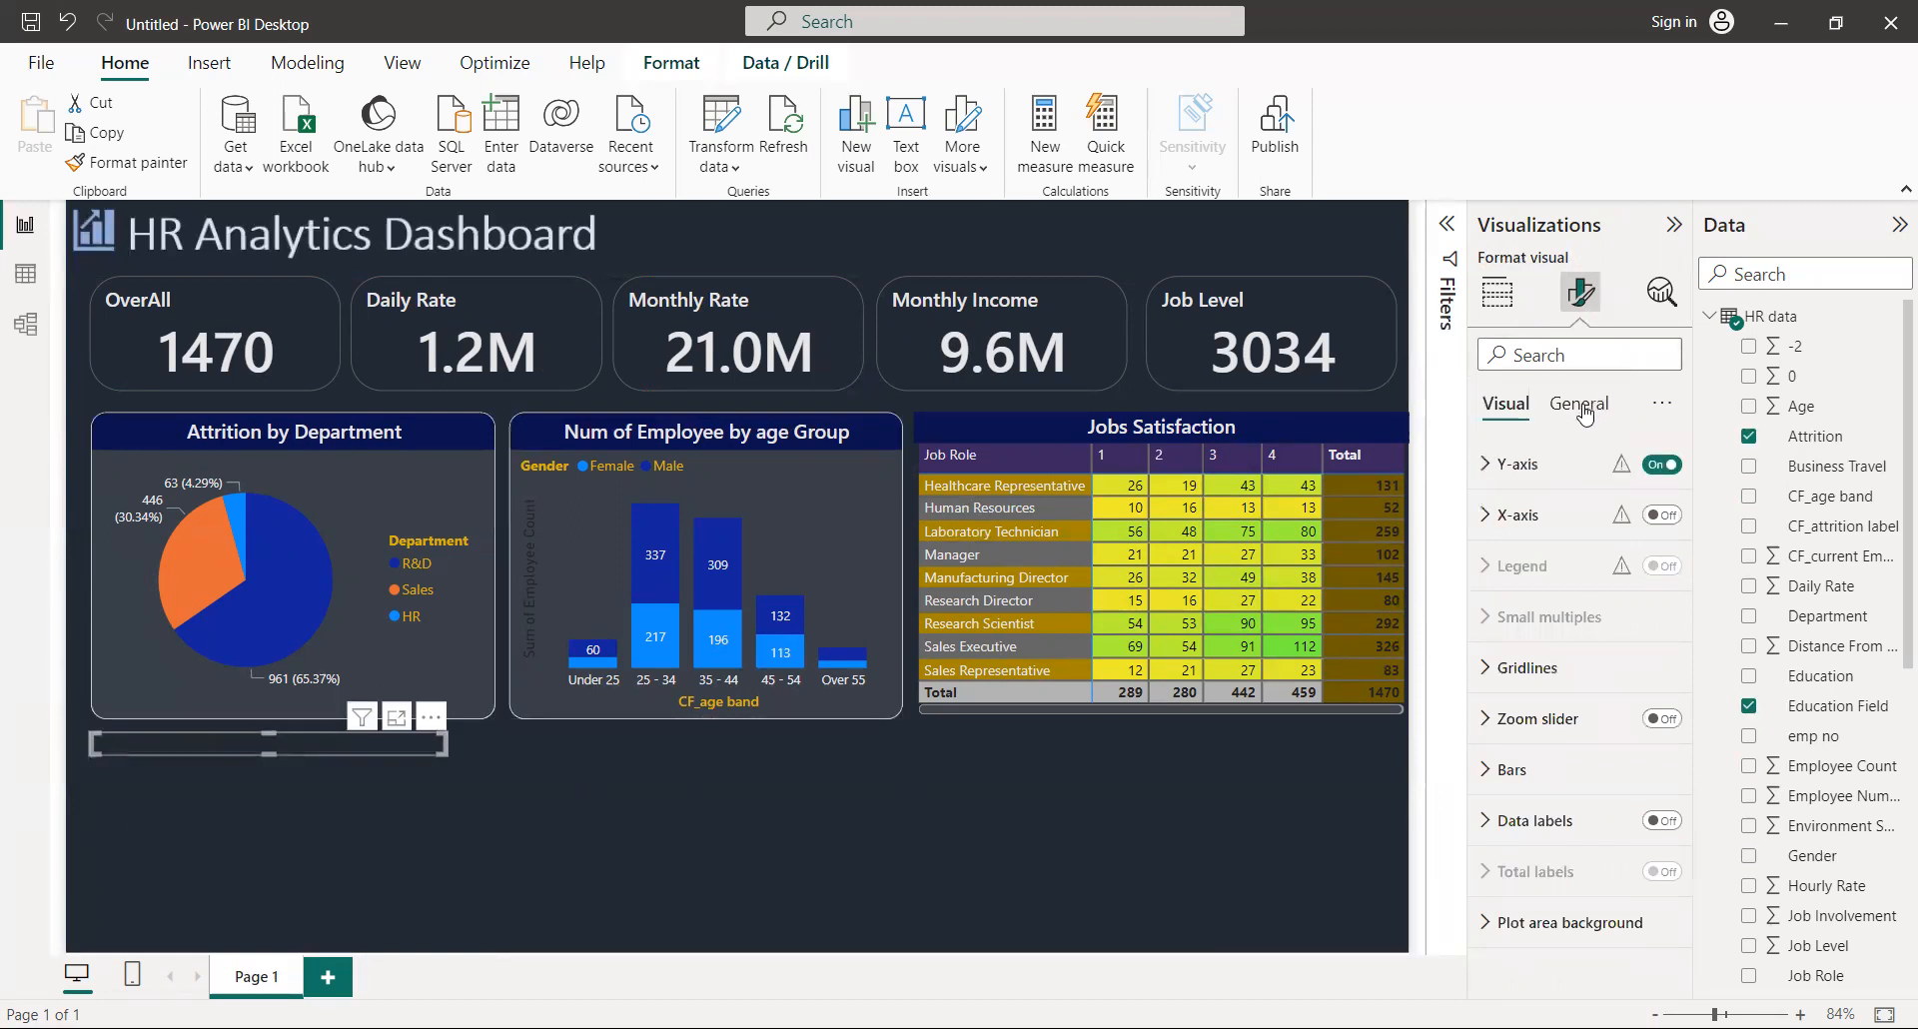
pyautogui.click(1581, 405)
pyautogui.click(1537, 468)
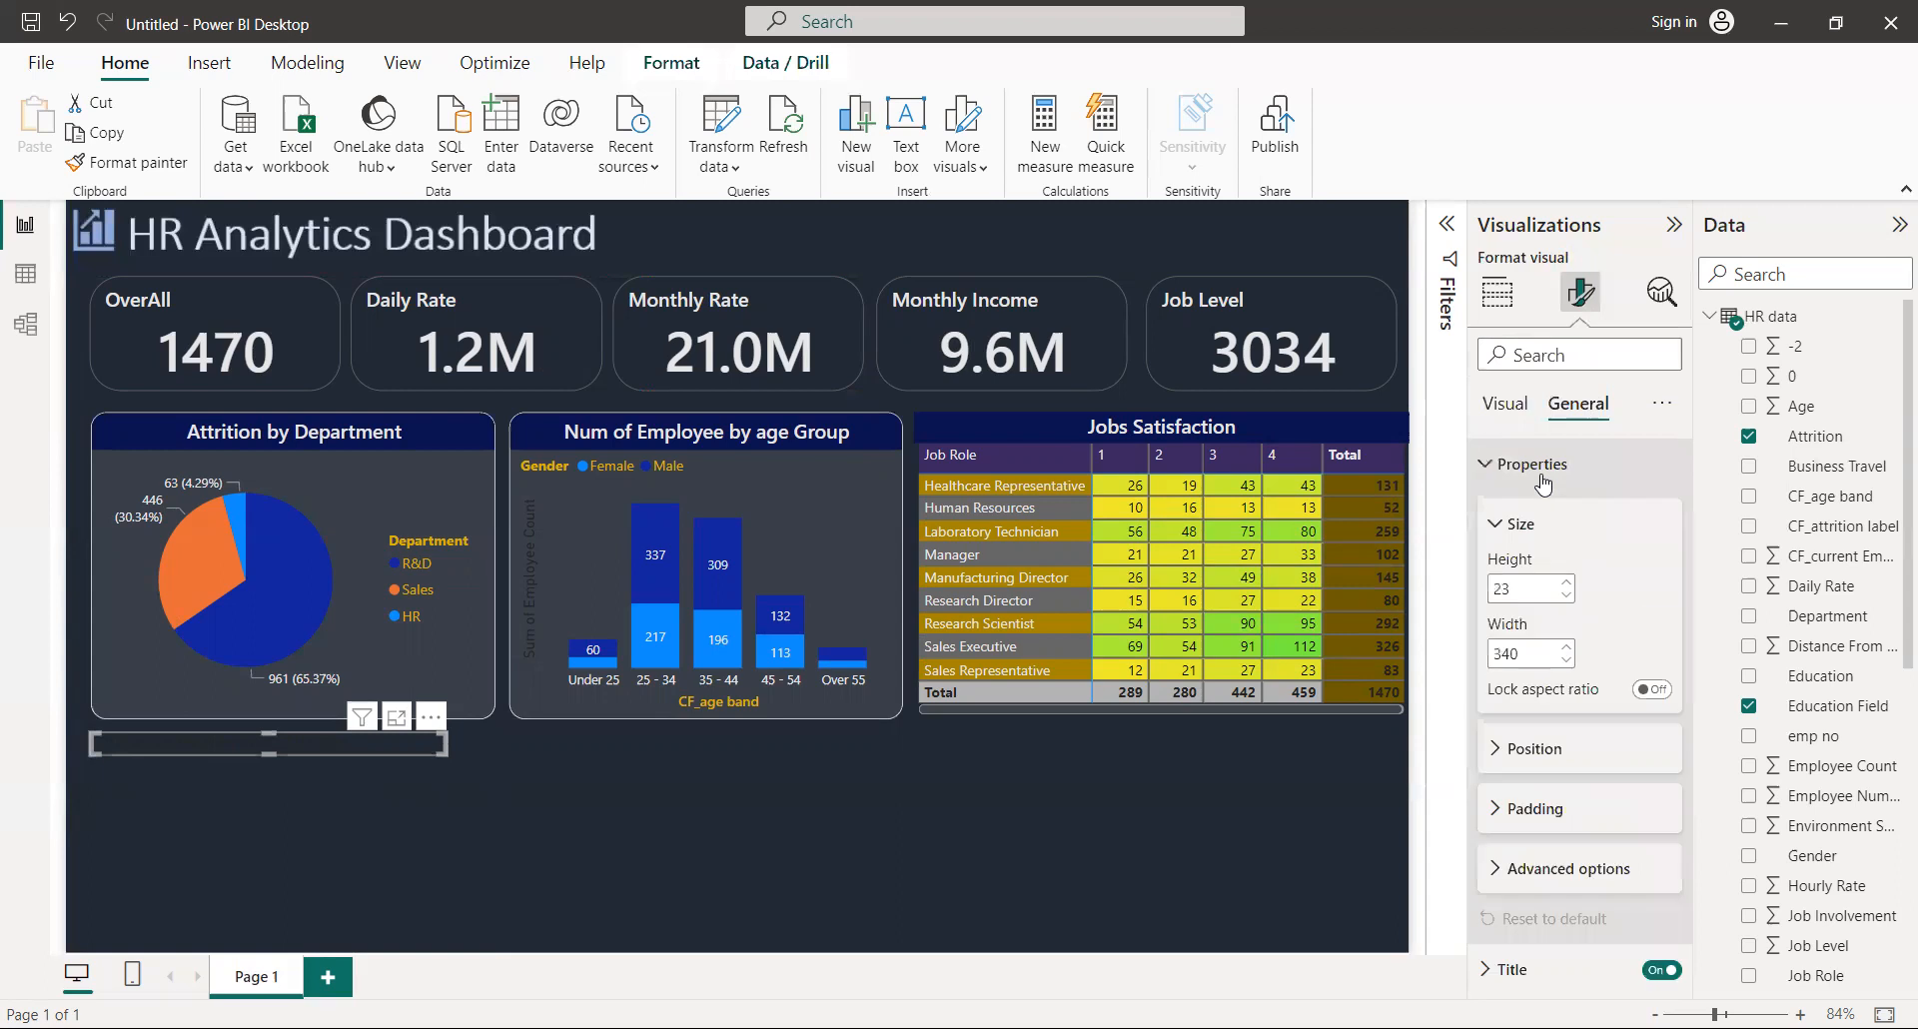
pyautogui.doubleClick(1520, 592)
pyautogui.press('BackSpace')
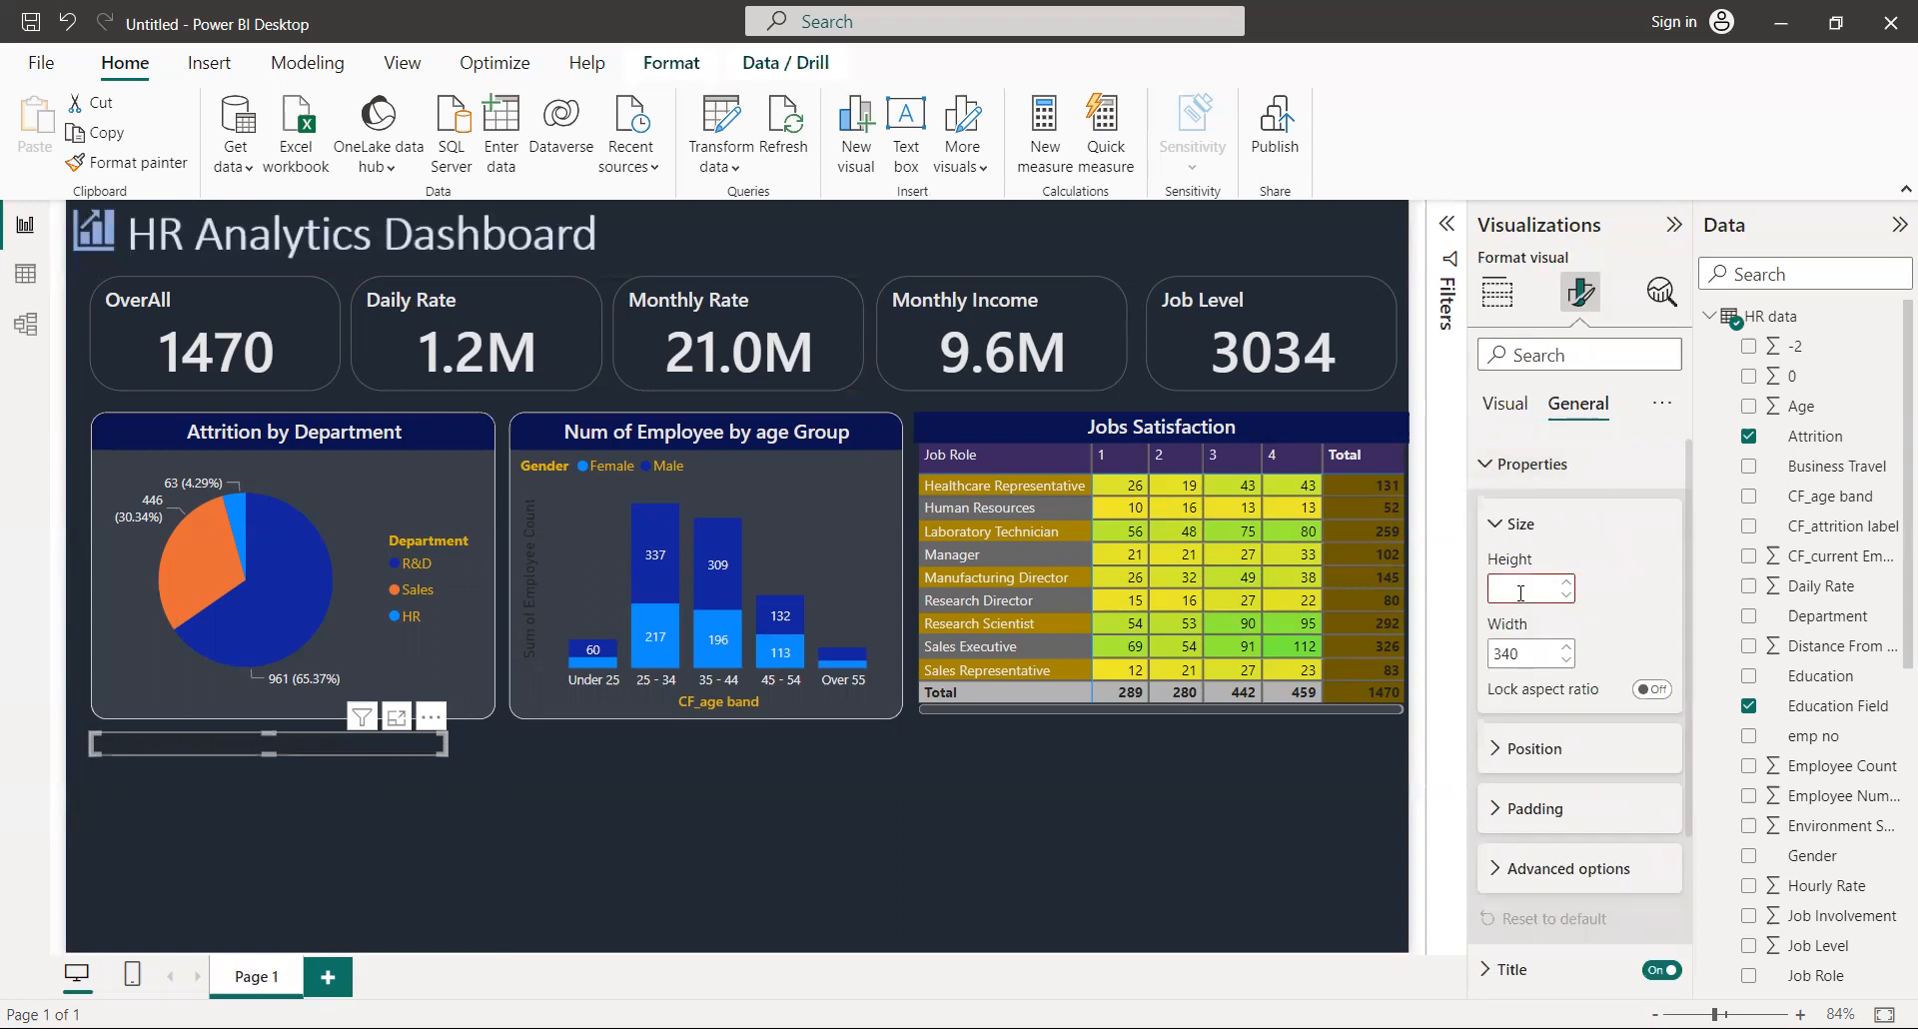
pyautogui.write('230')
pyautogui.click(1538, 657)
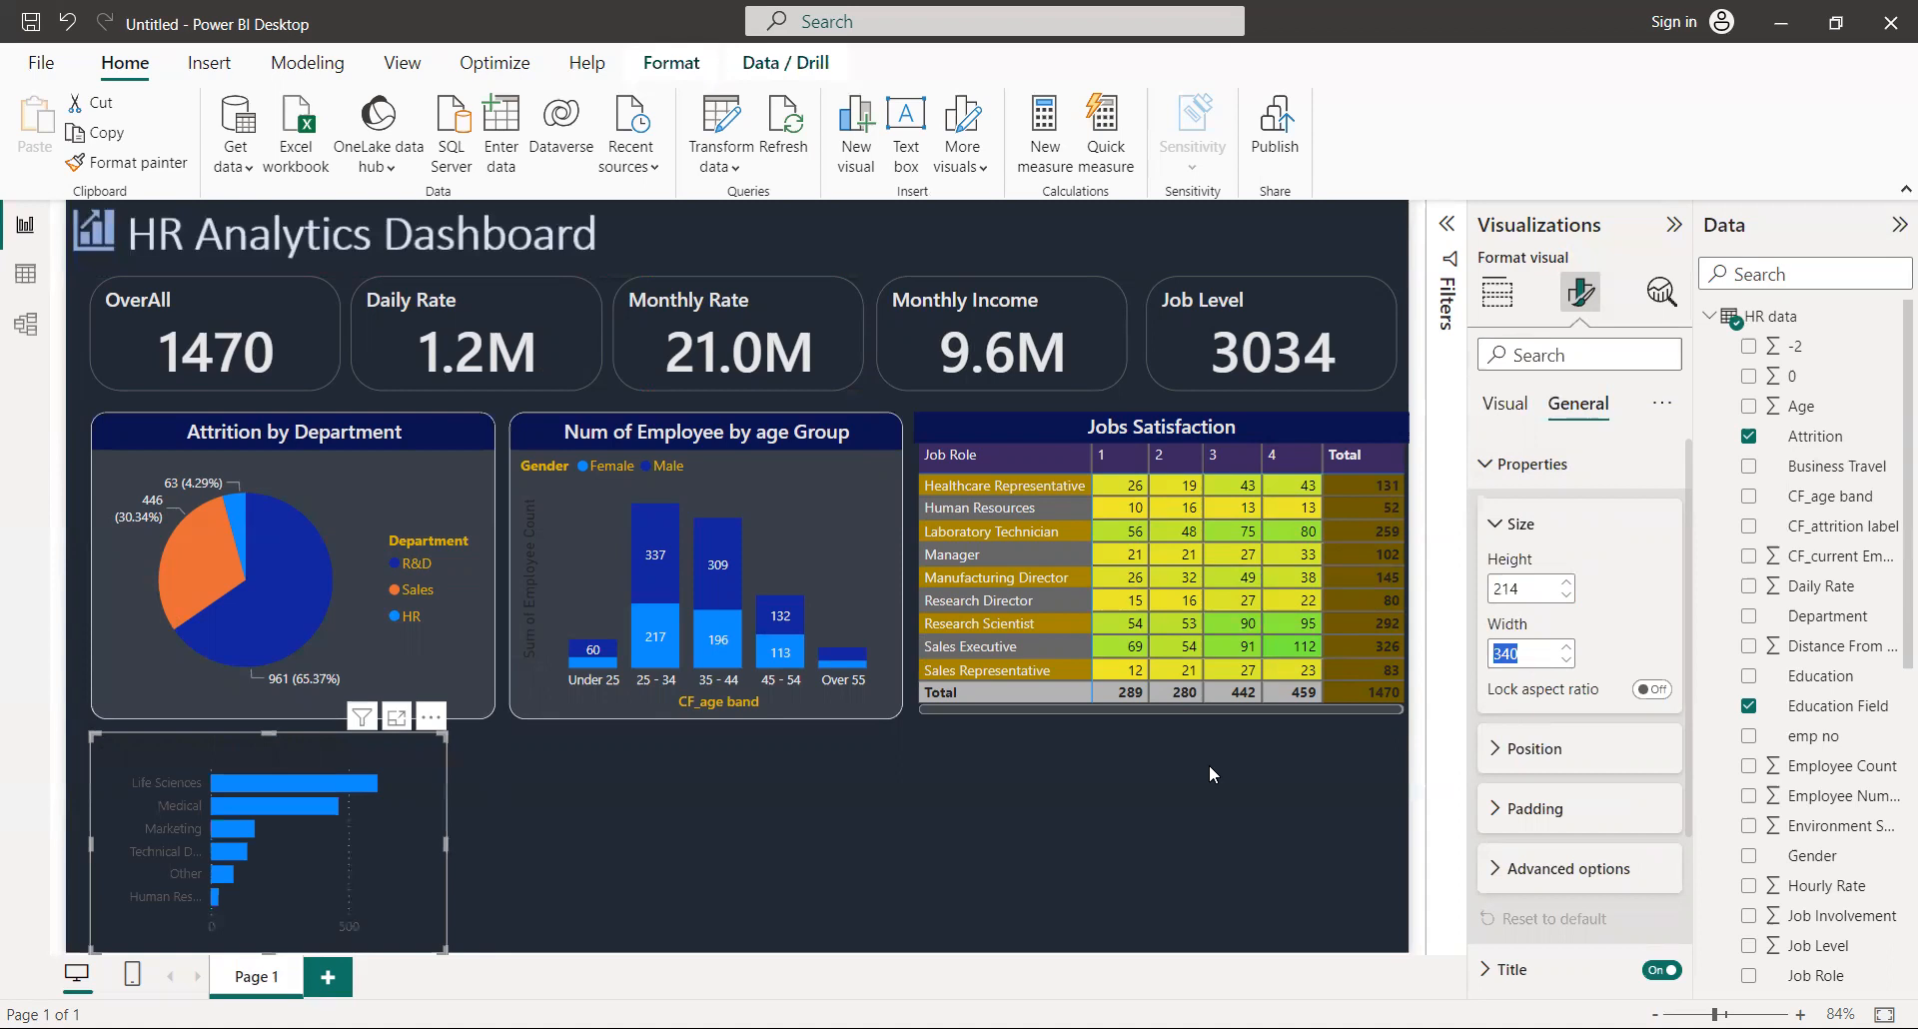
# Step: Widen the Education Field bar chart so its right edge lines up with the Attrition by Department pie chart above
pyautogui.click(1224, 814)
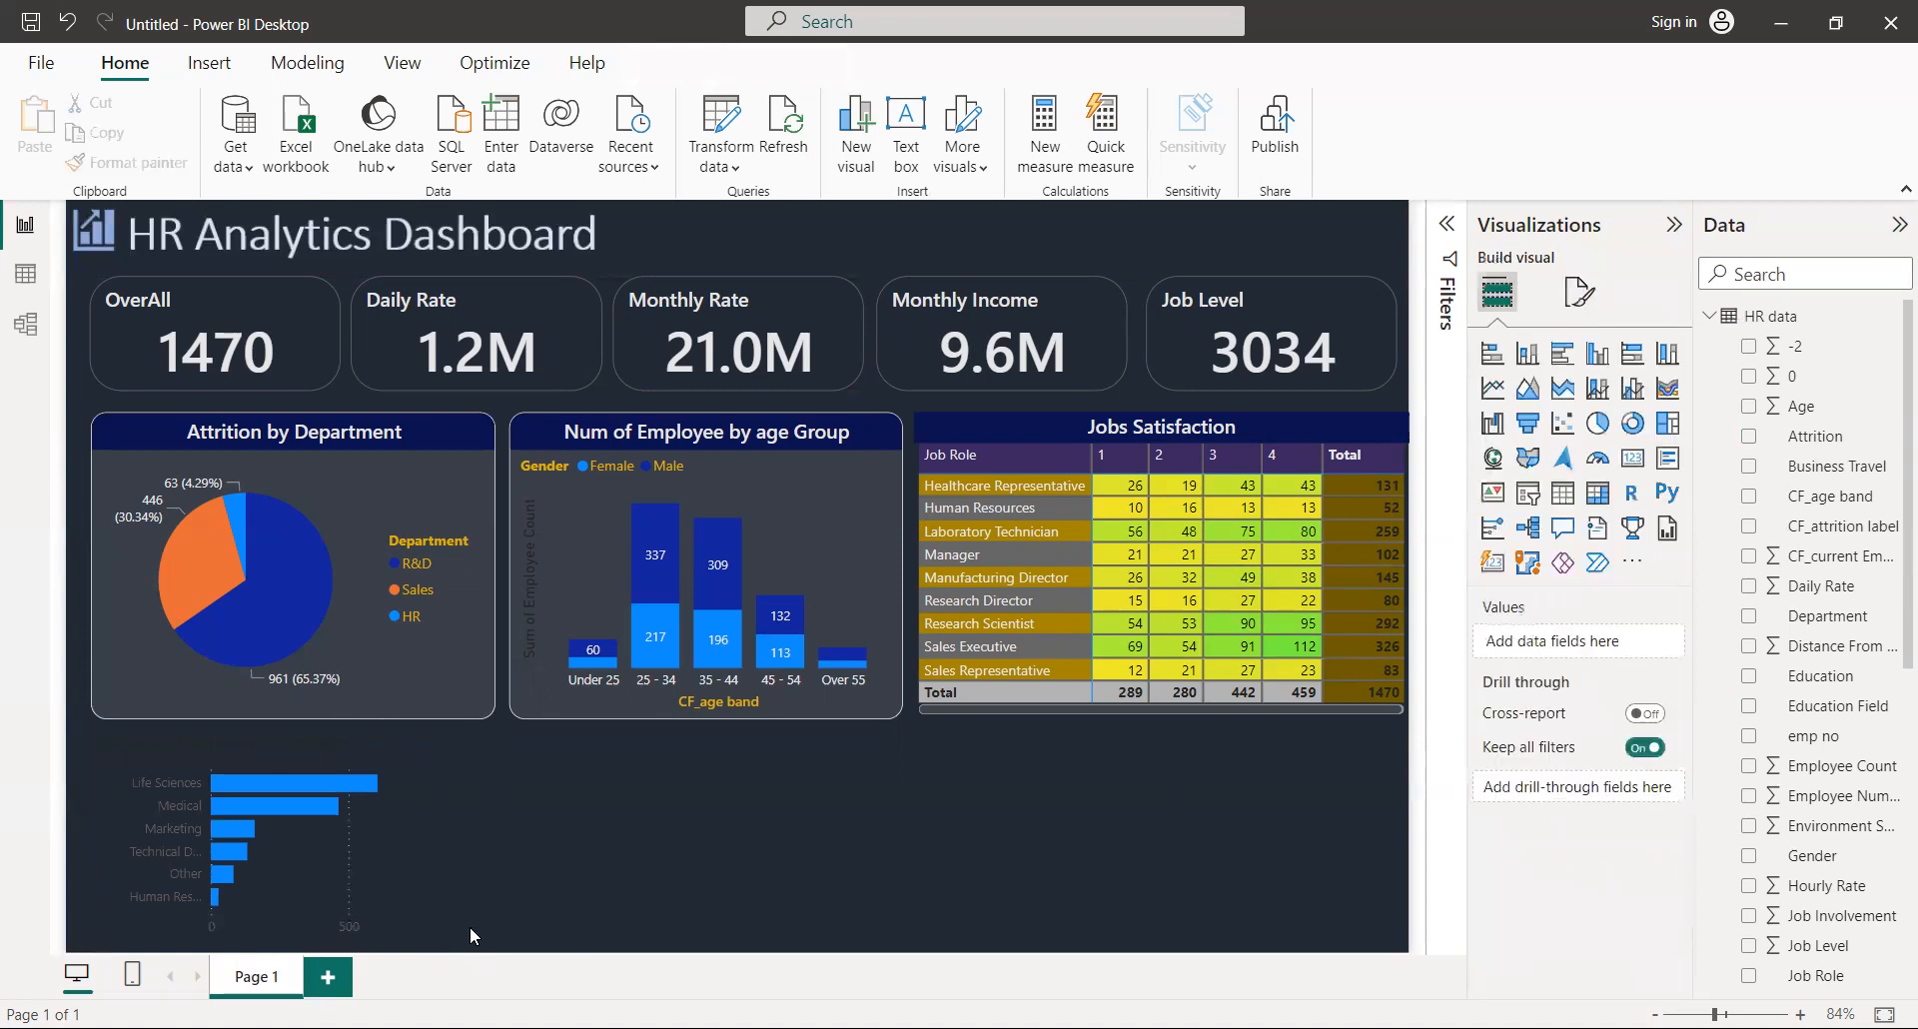
pyautogui.click(437, 865)
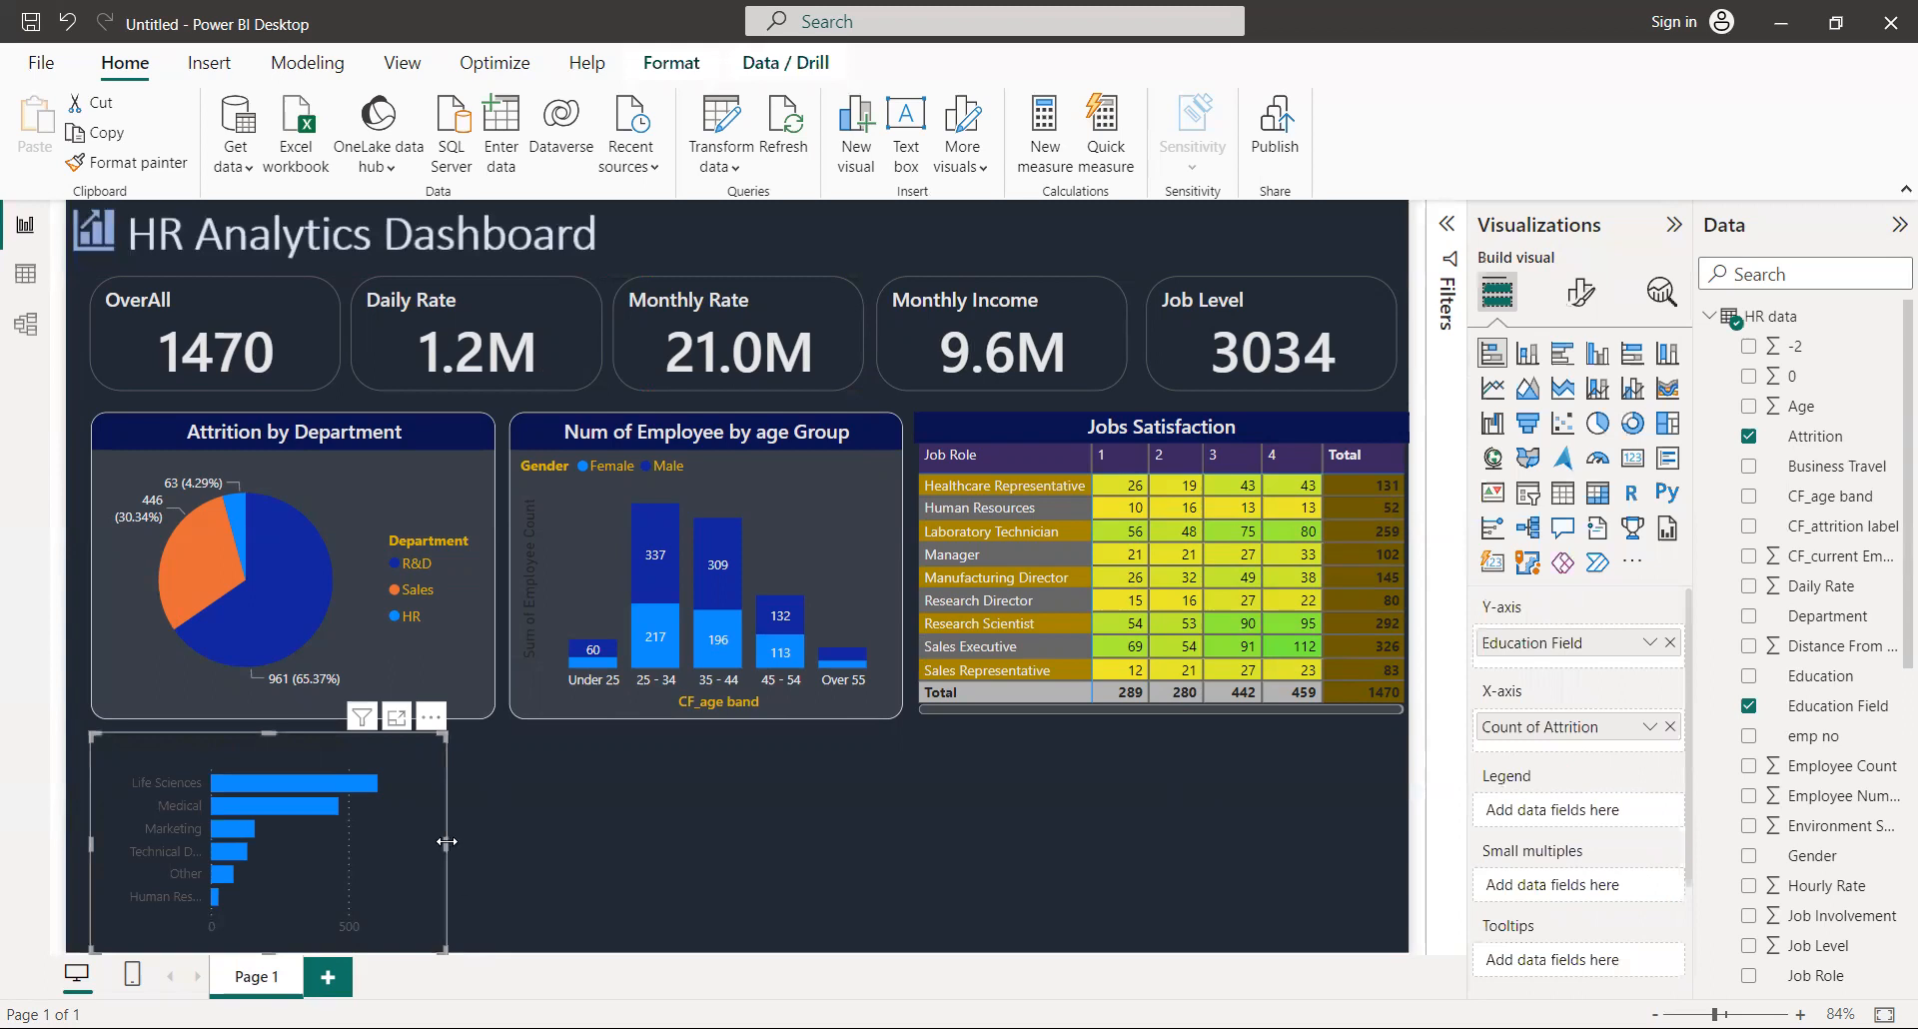
pyautogui.moveTo(446, 841); pyautogui.dragTo(500, 842)
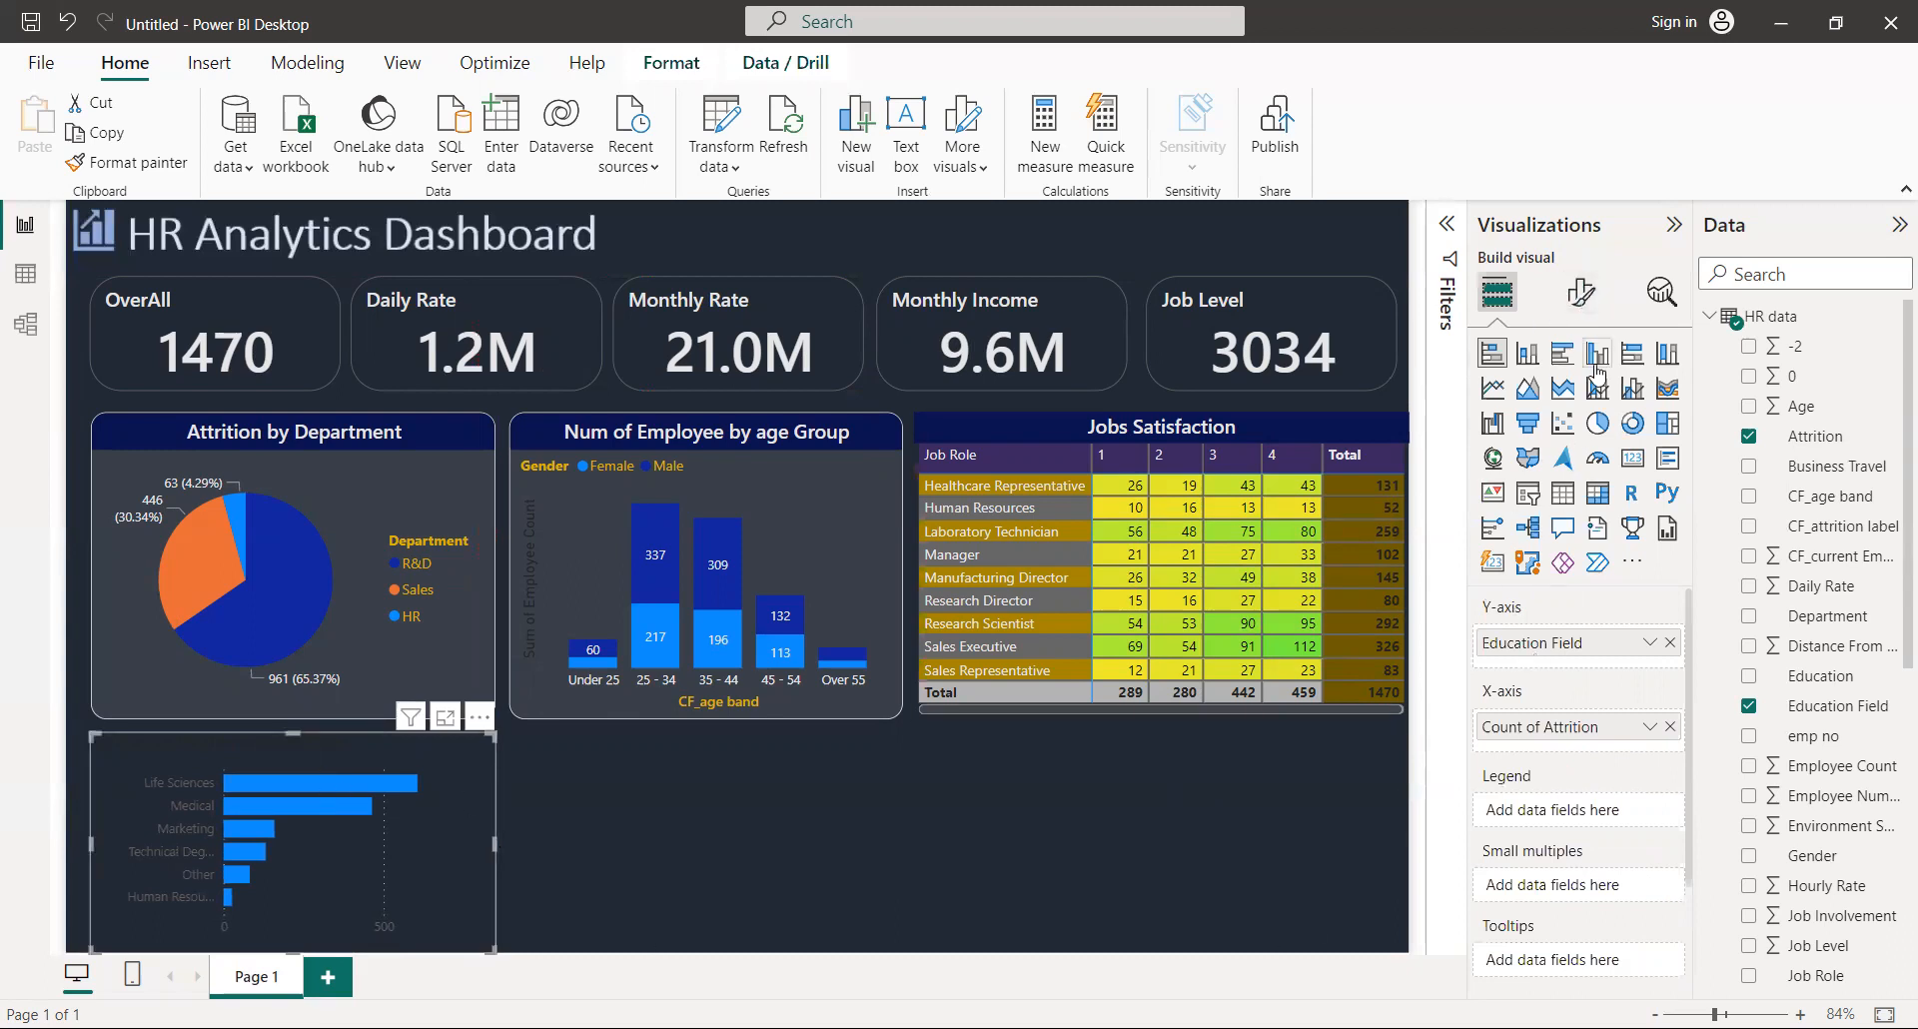
# Step: Set the Y-axis value labels of the Education Field bar chart to light grey
pyautogui.click(1581, 290)
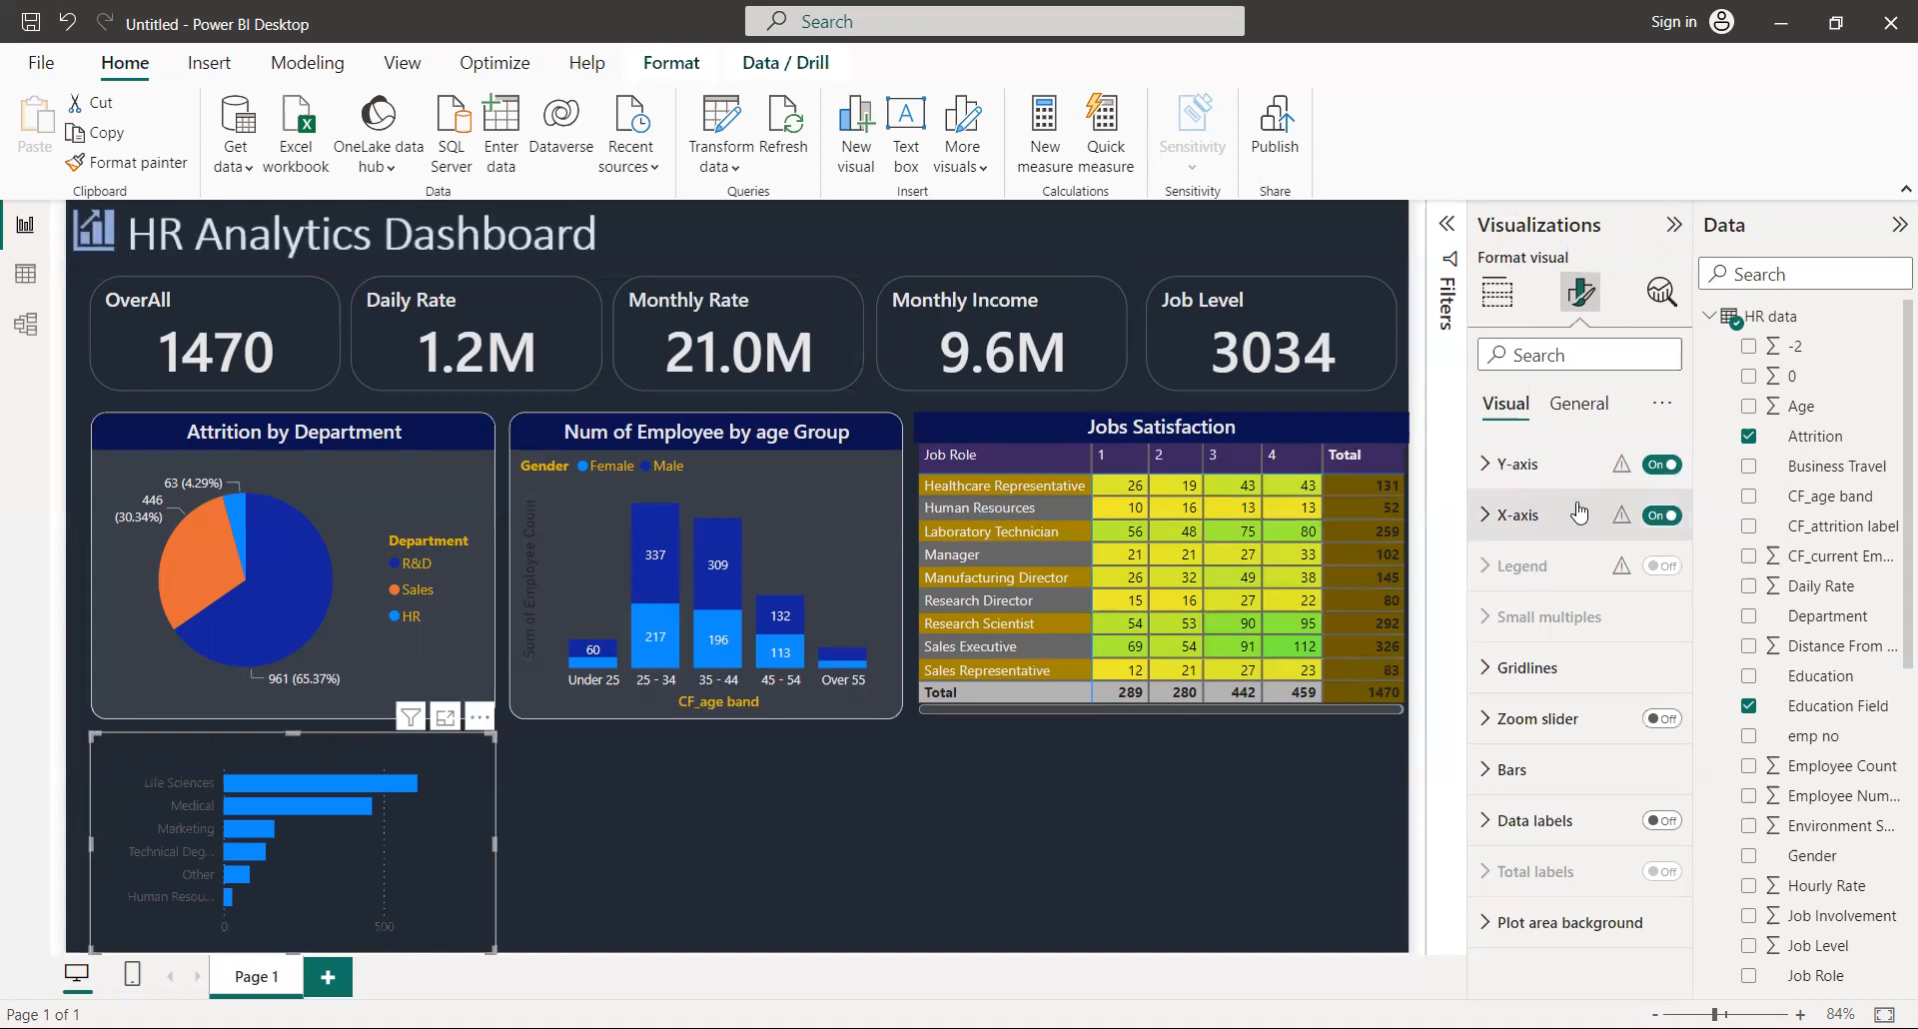
pyautogui.click(1487, 467)
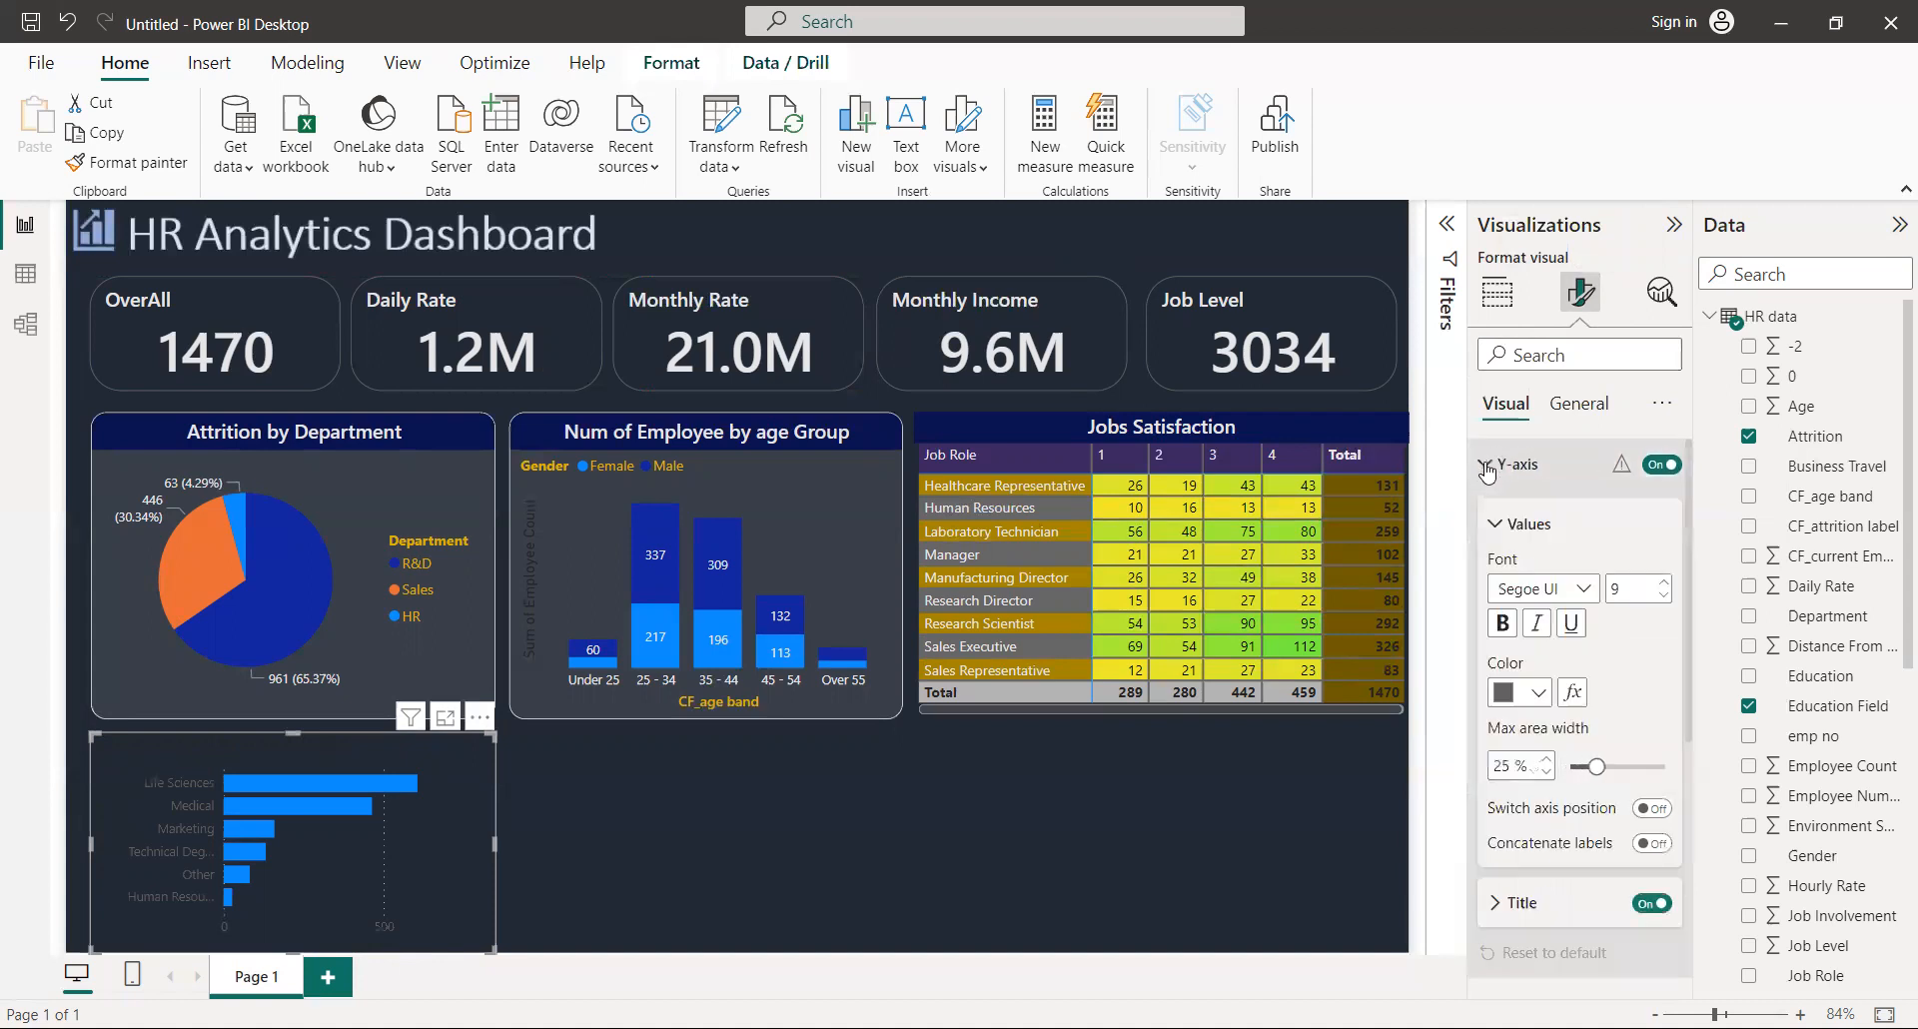
pyautogui.click(1511, 700)
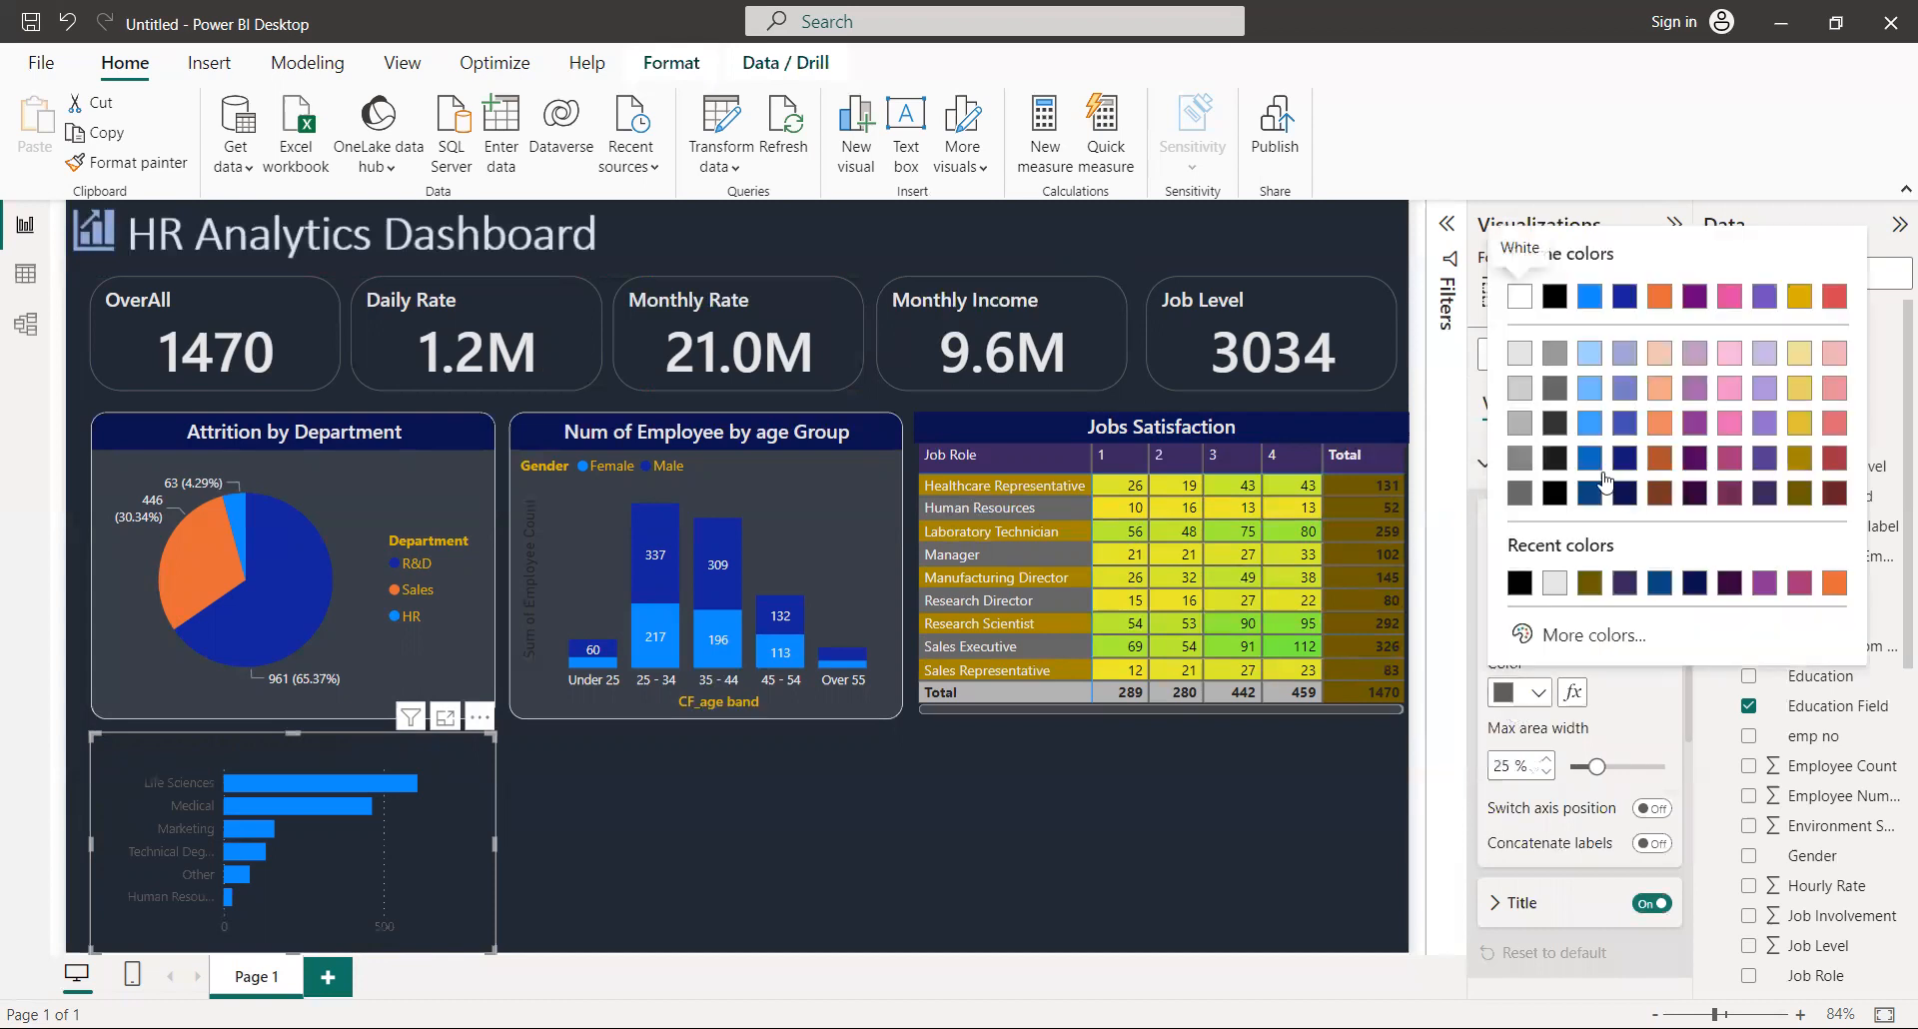
pyautogui.click(1519, 353)
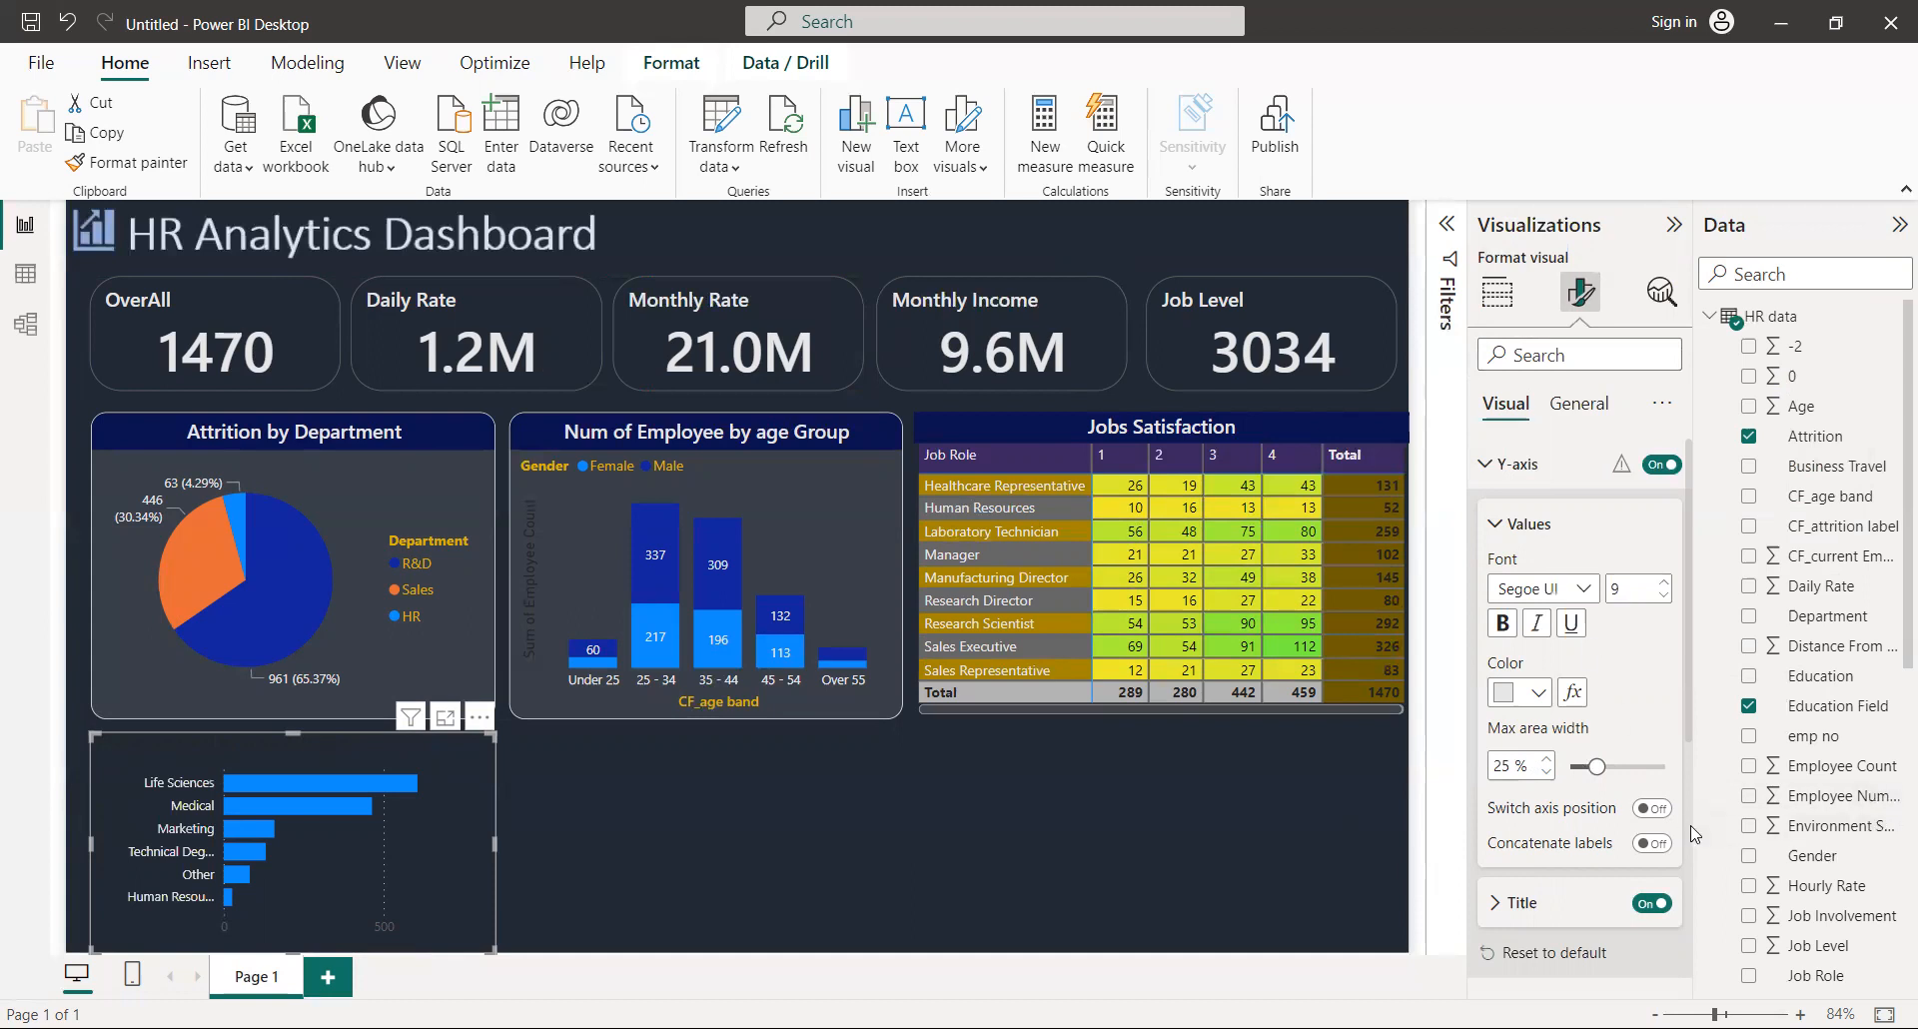
pyautogui.scroll(-5, 1663, 794)
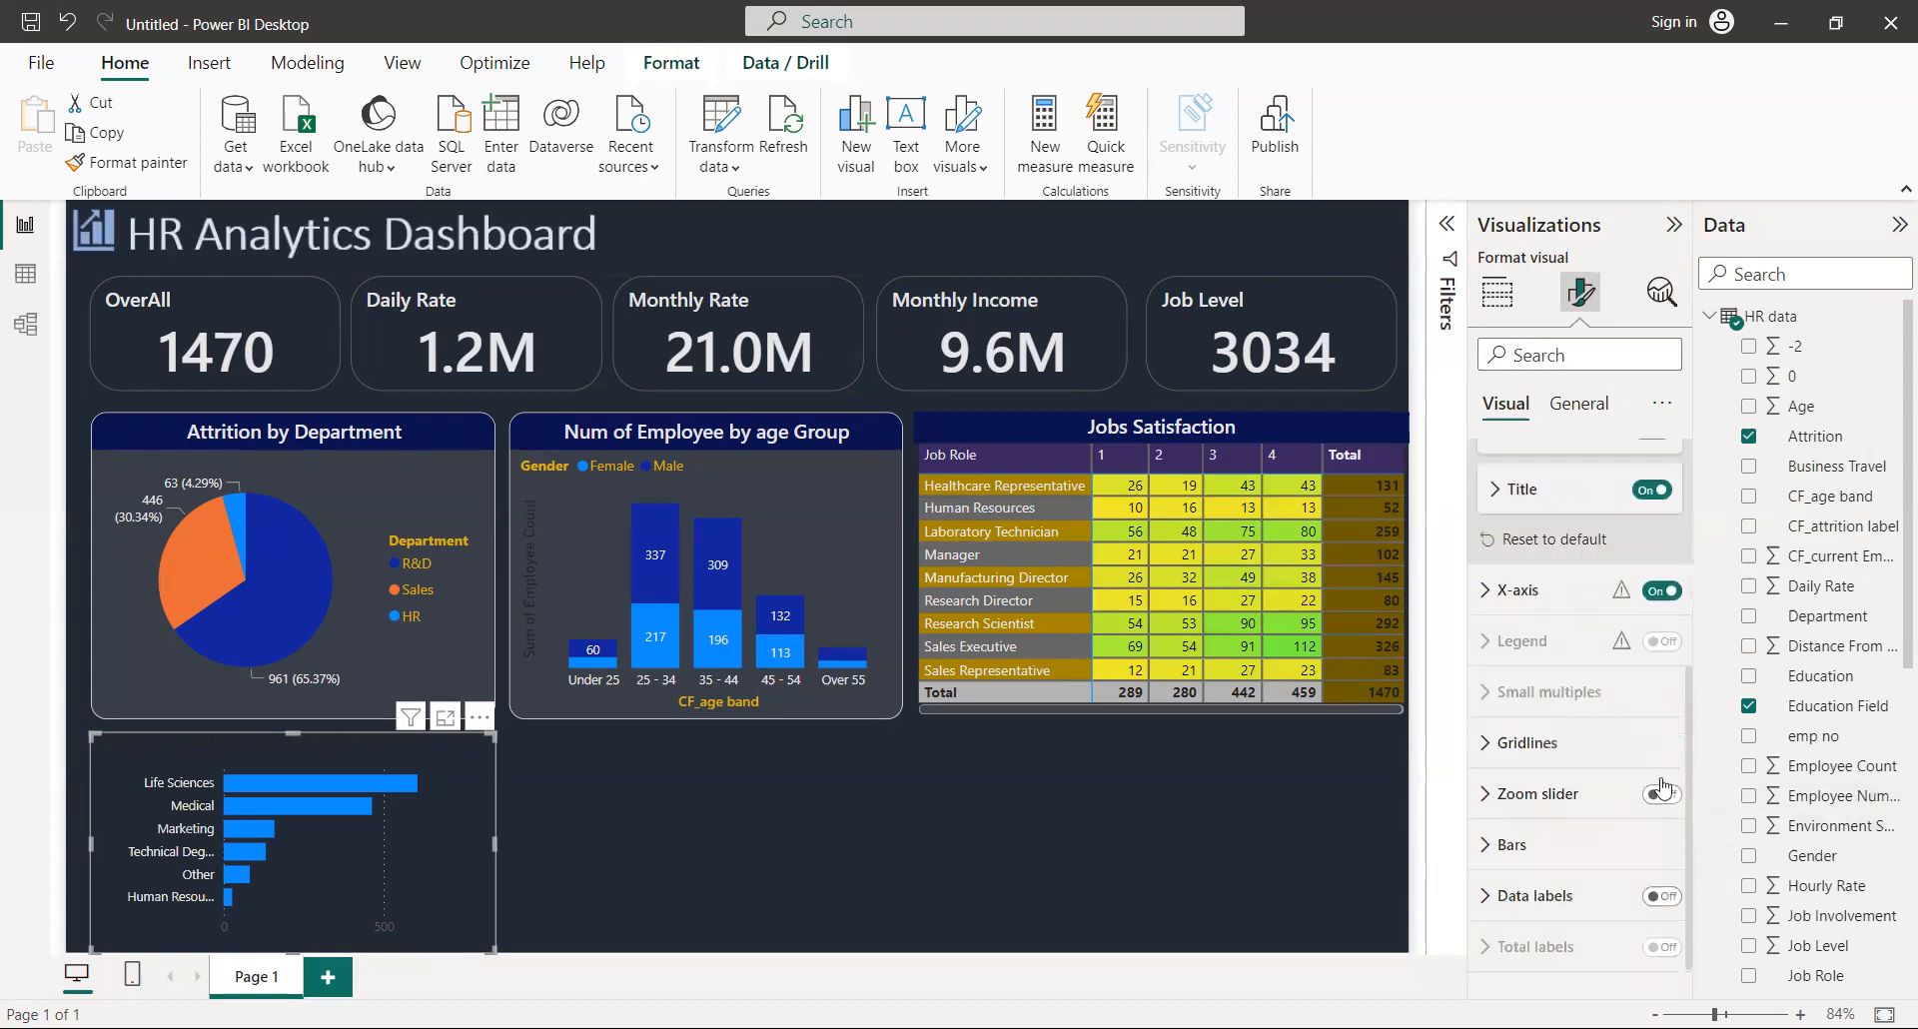
pyautogui.click(1653, 490)
pyautogui.click(1653, 490)
pyautogui.click(1653, 490)
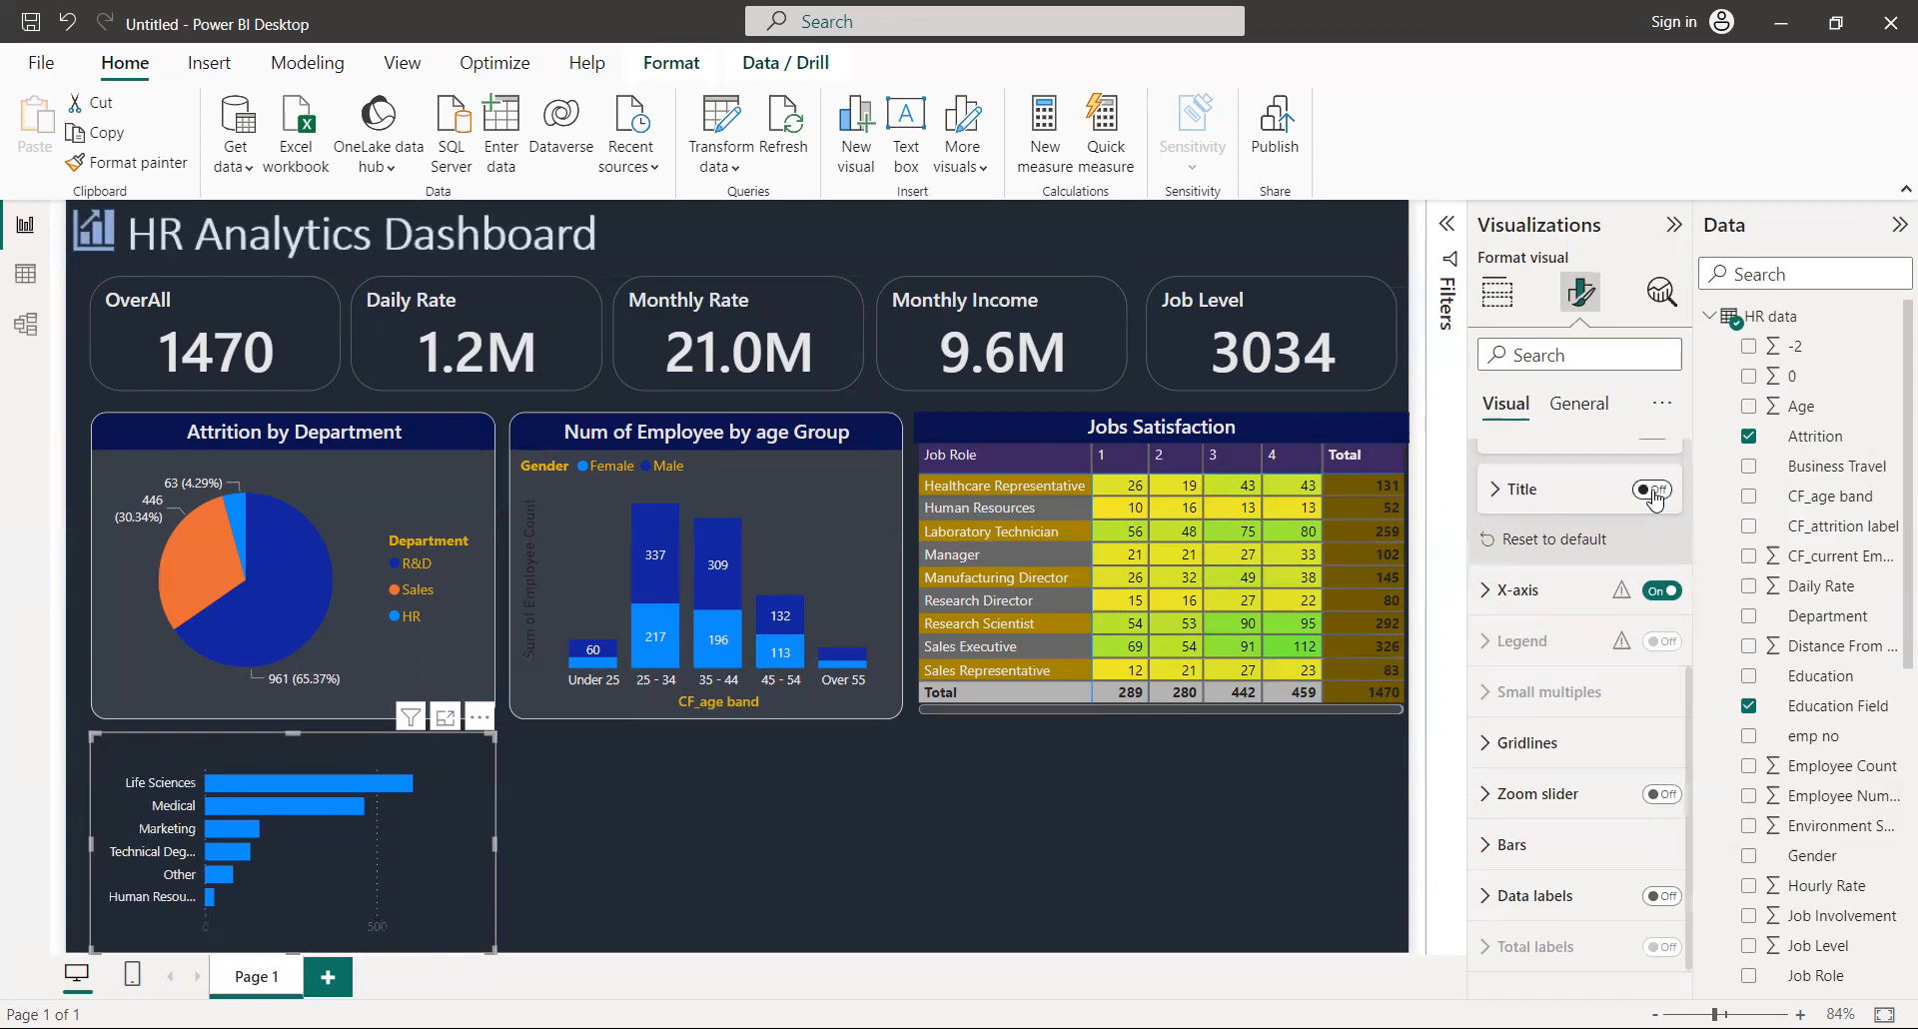
pyautogui.click(1654, 491)
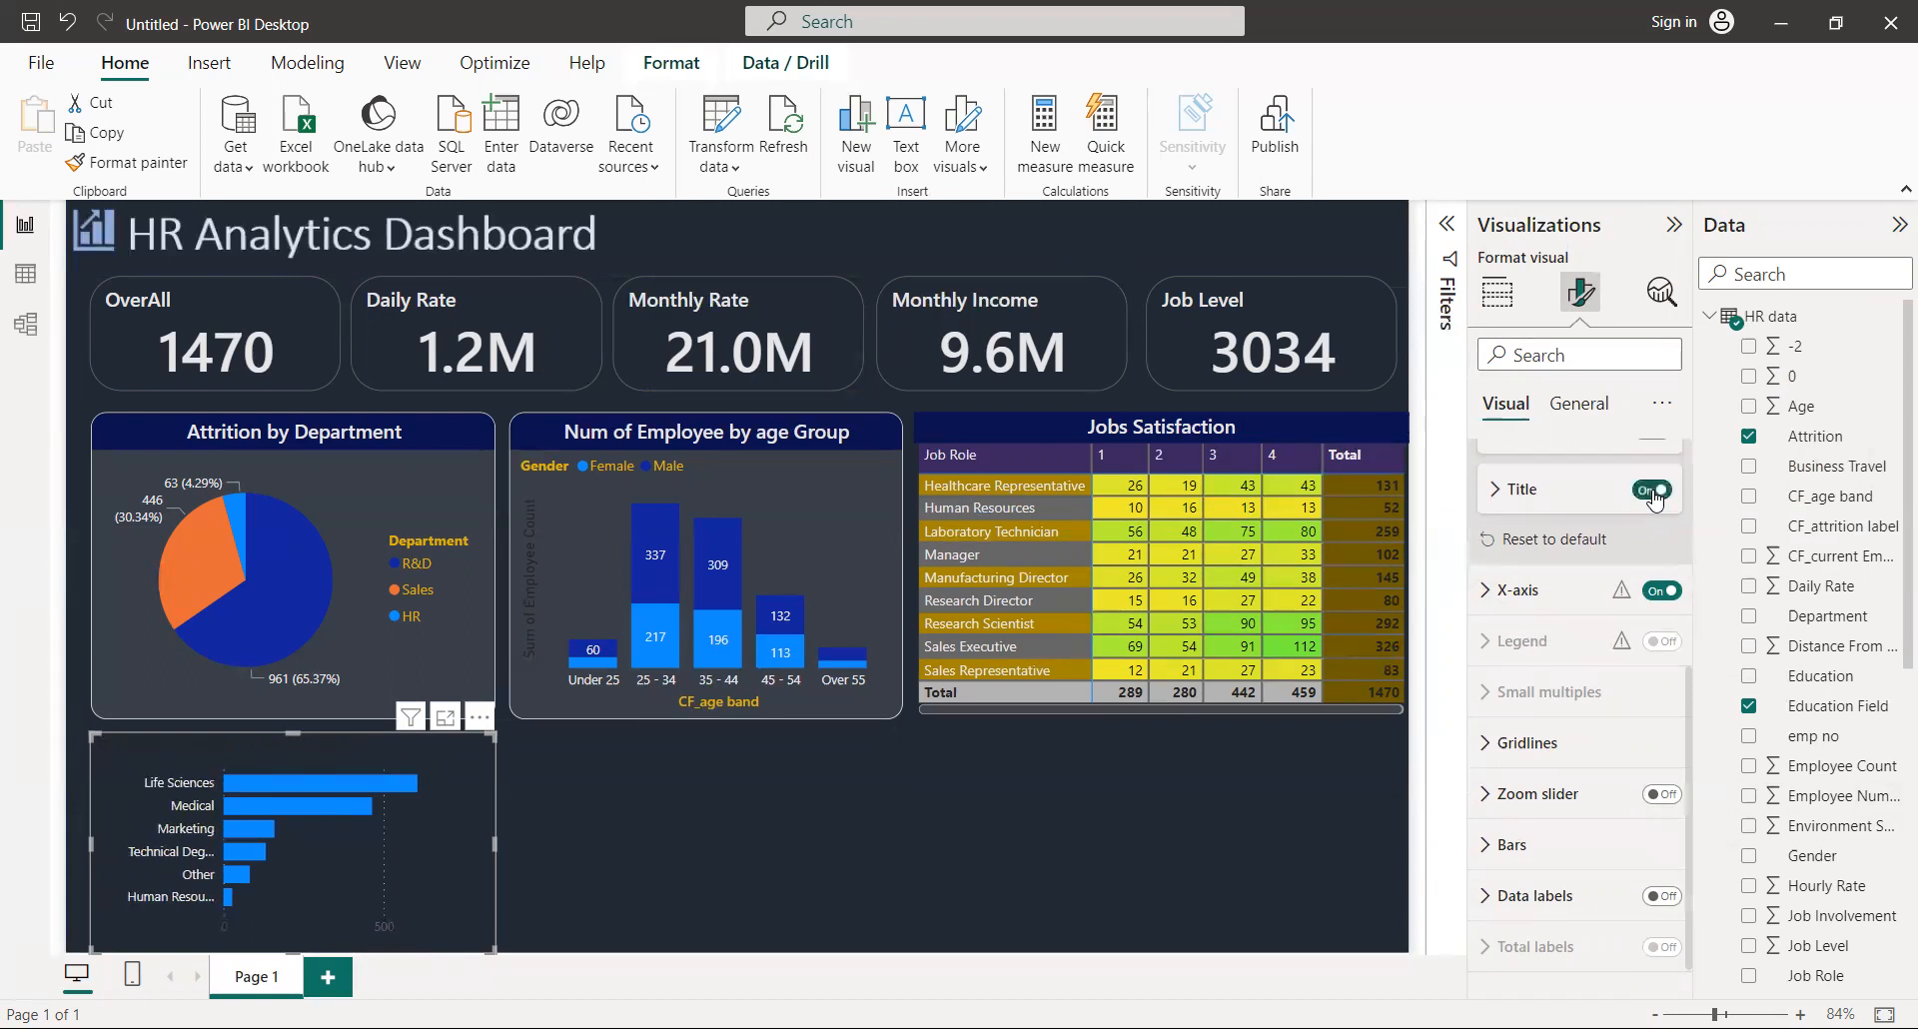
# Step: Format the bar chart's Y-axis title in light grey with the Segoe UI Semibold font
pyautogui.click(1498, 490)
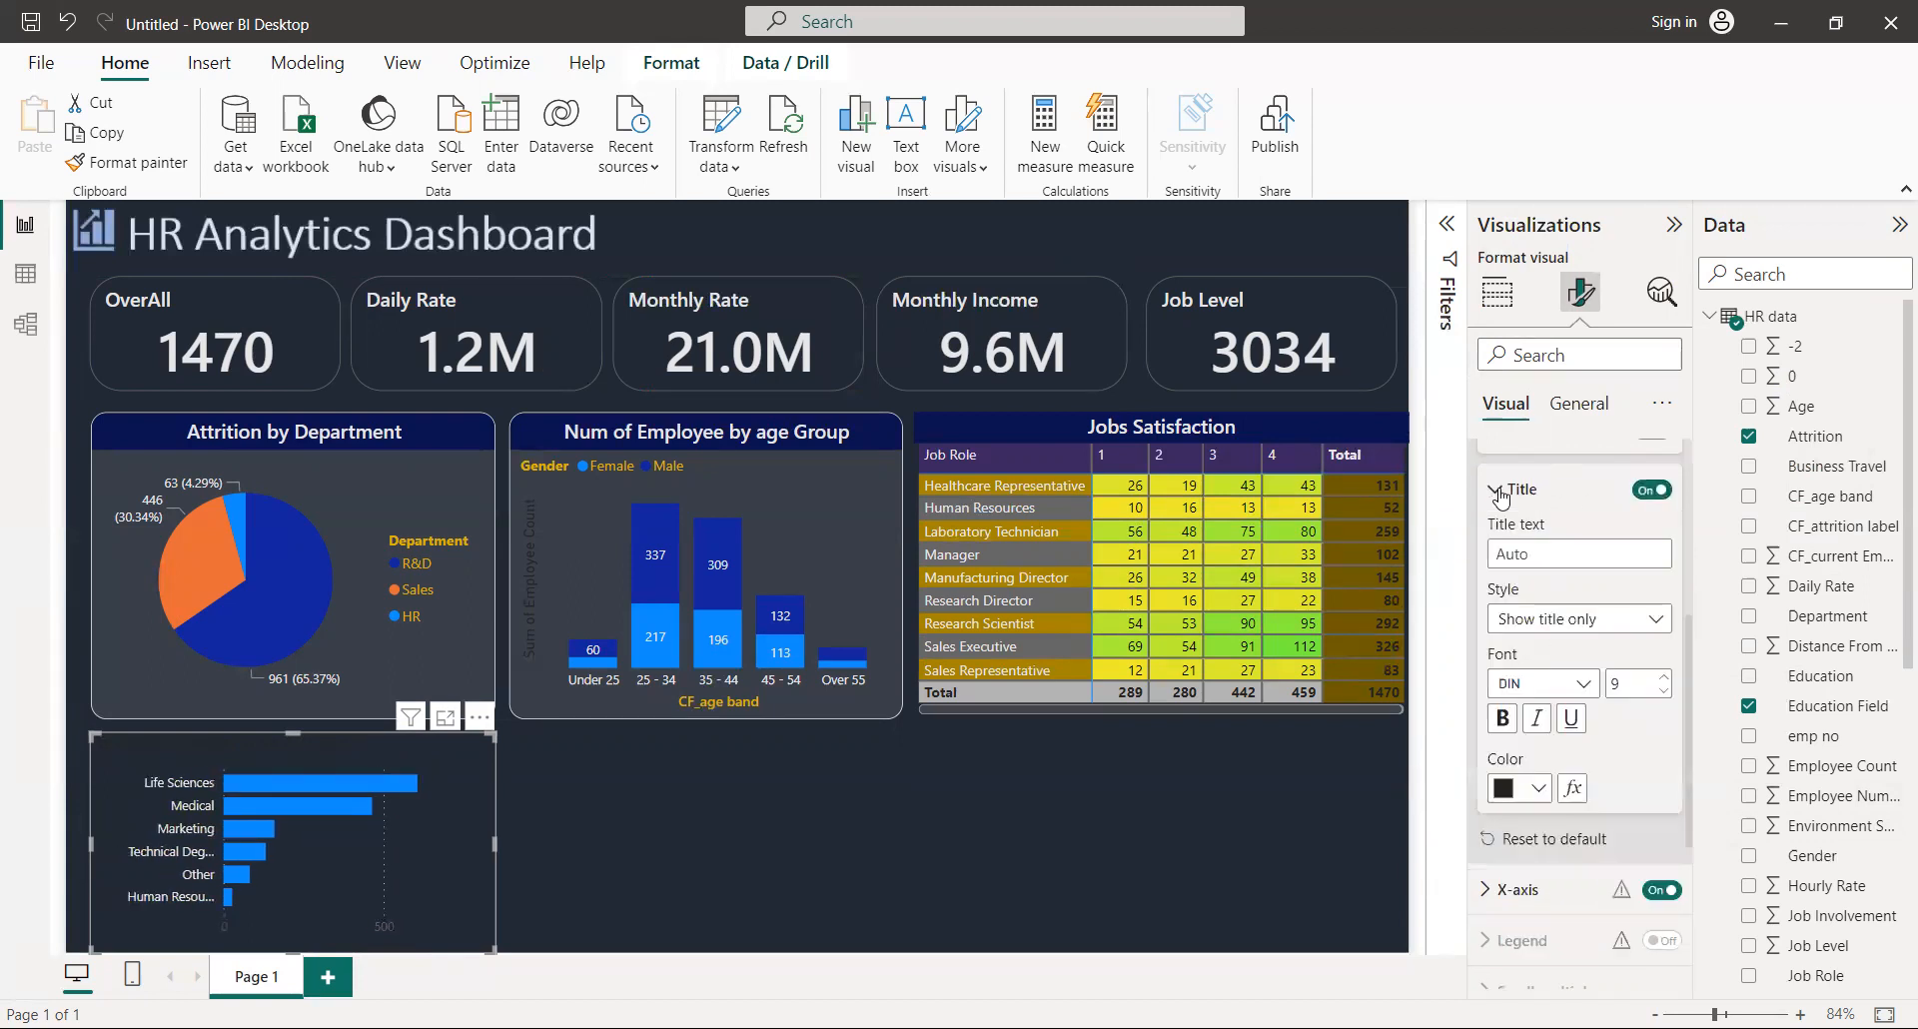
pyautogui.click(1509, 789)
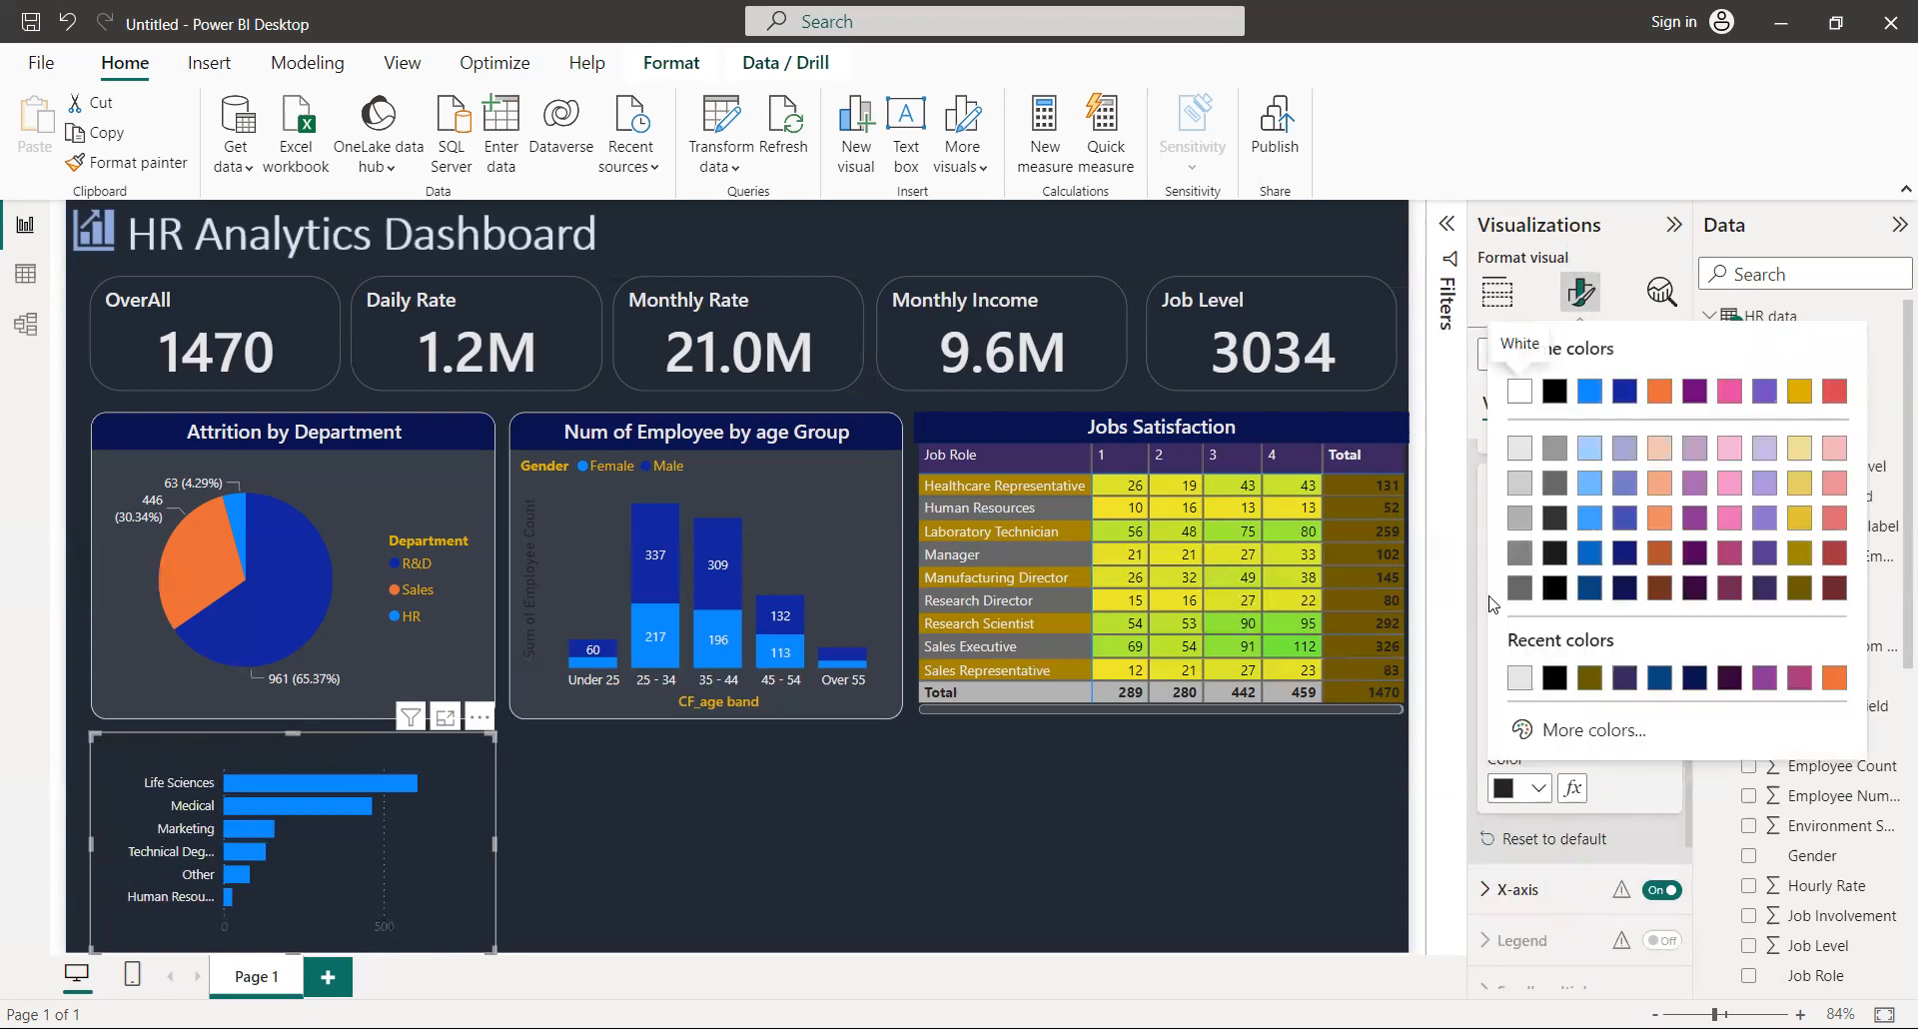
pyautogui.click(1520, 449)
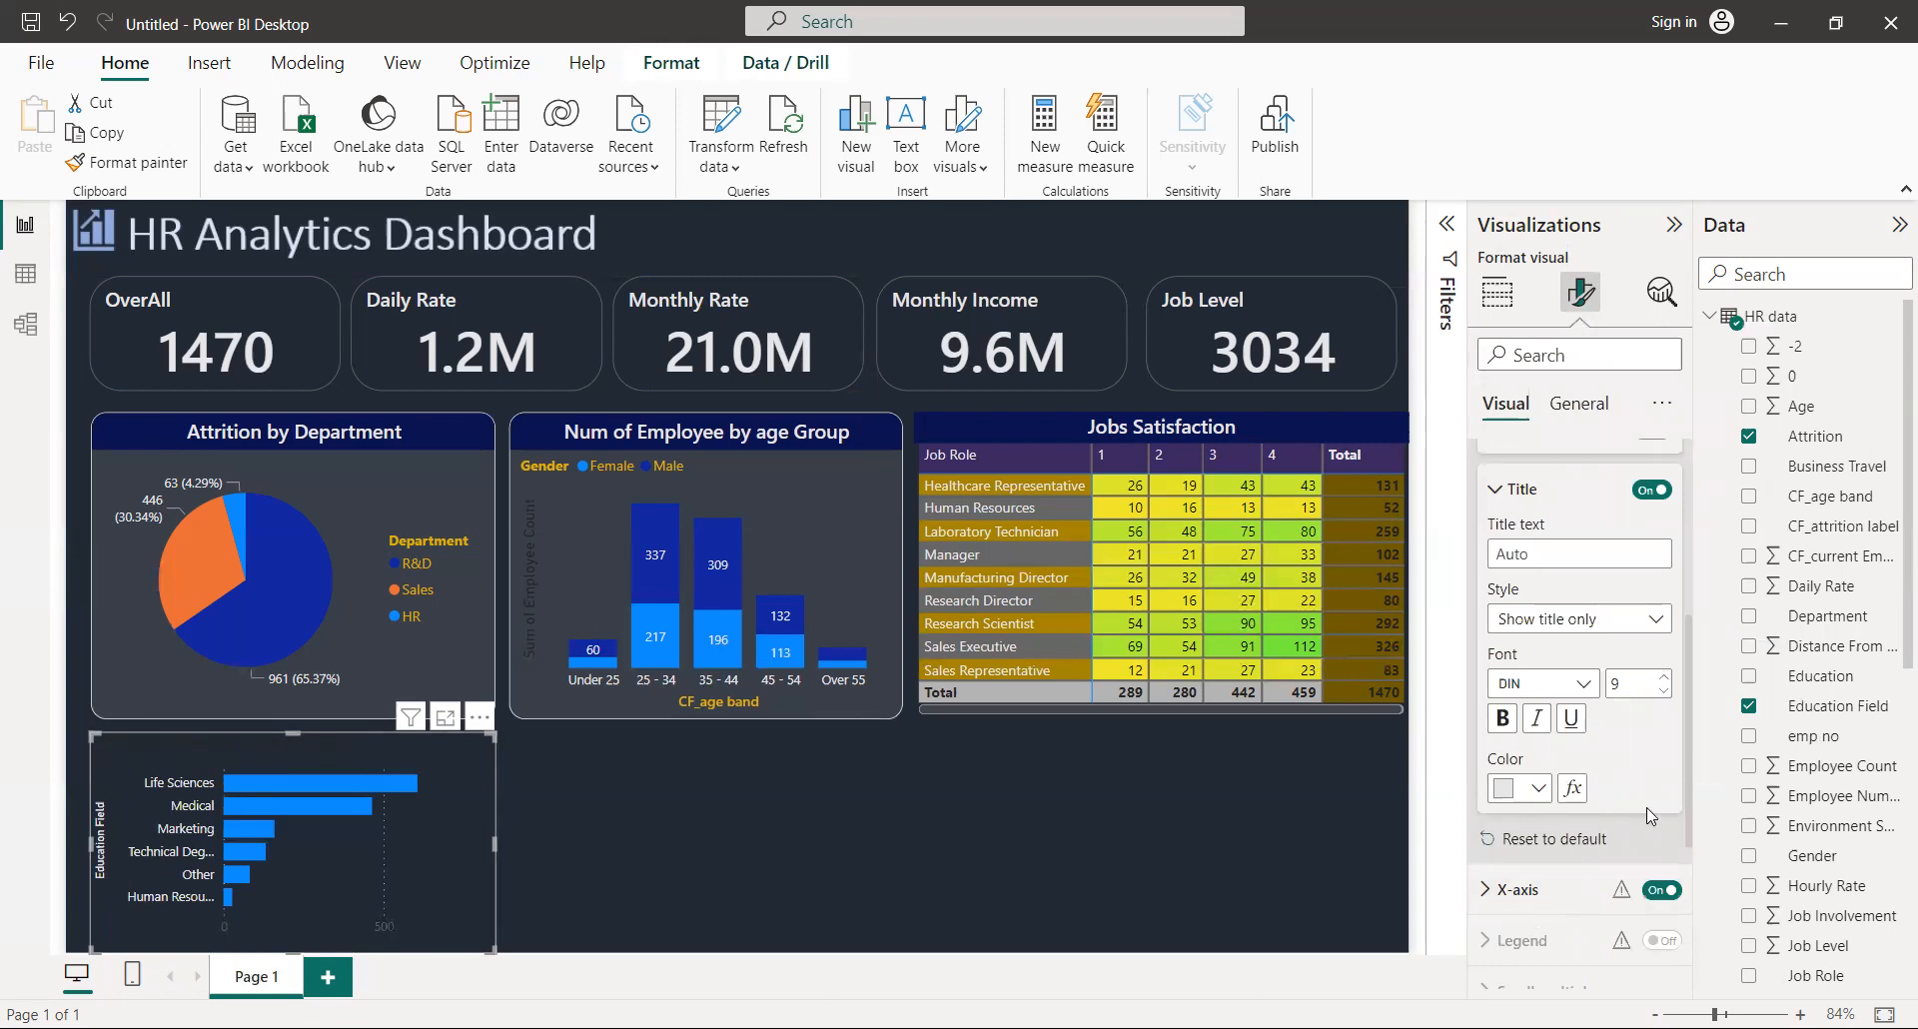
pyautogui.click(1586, 684)
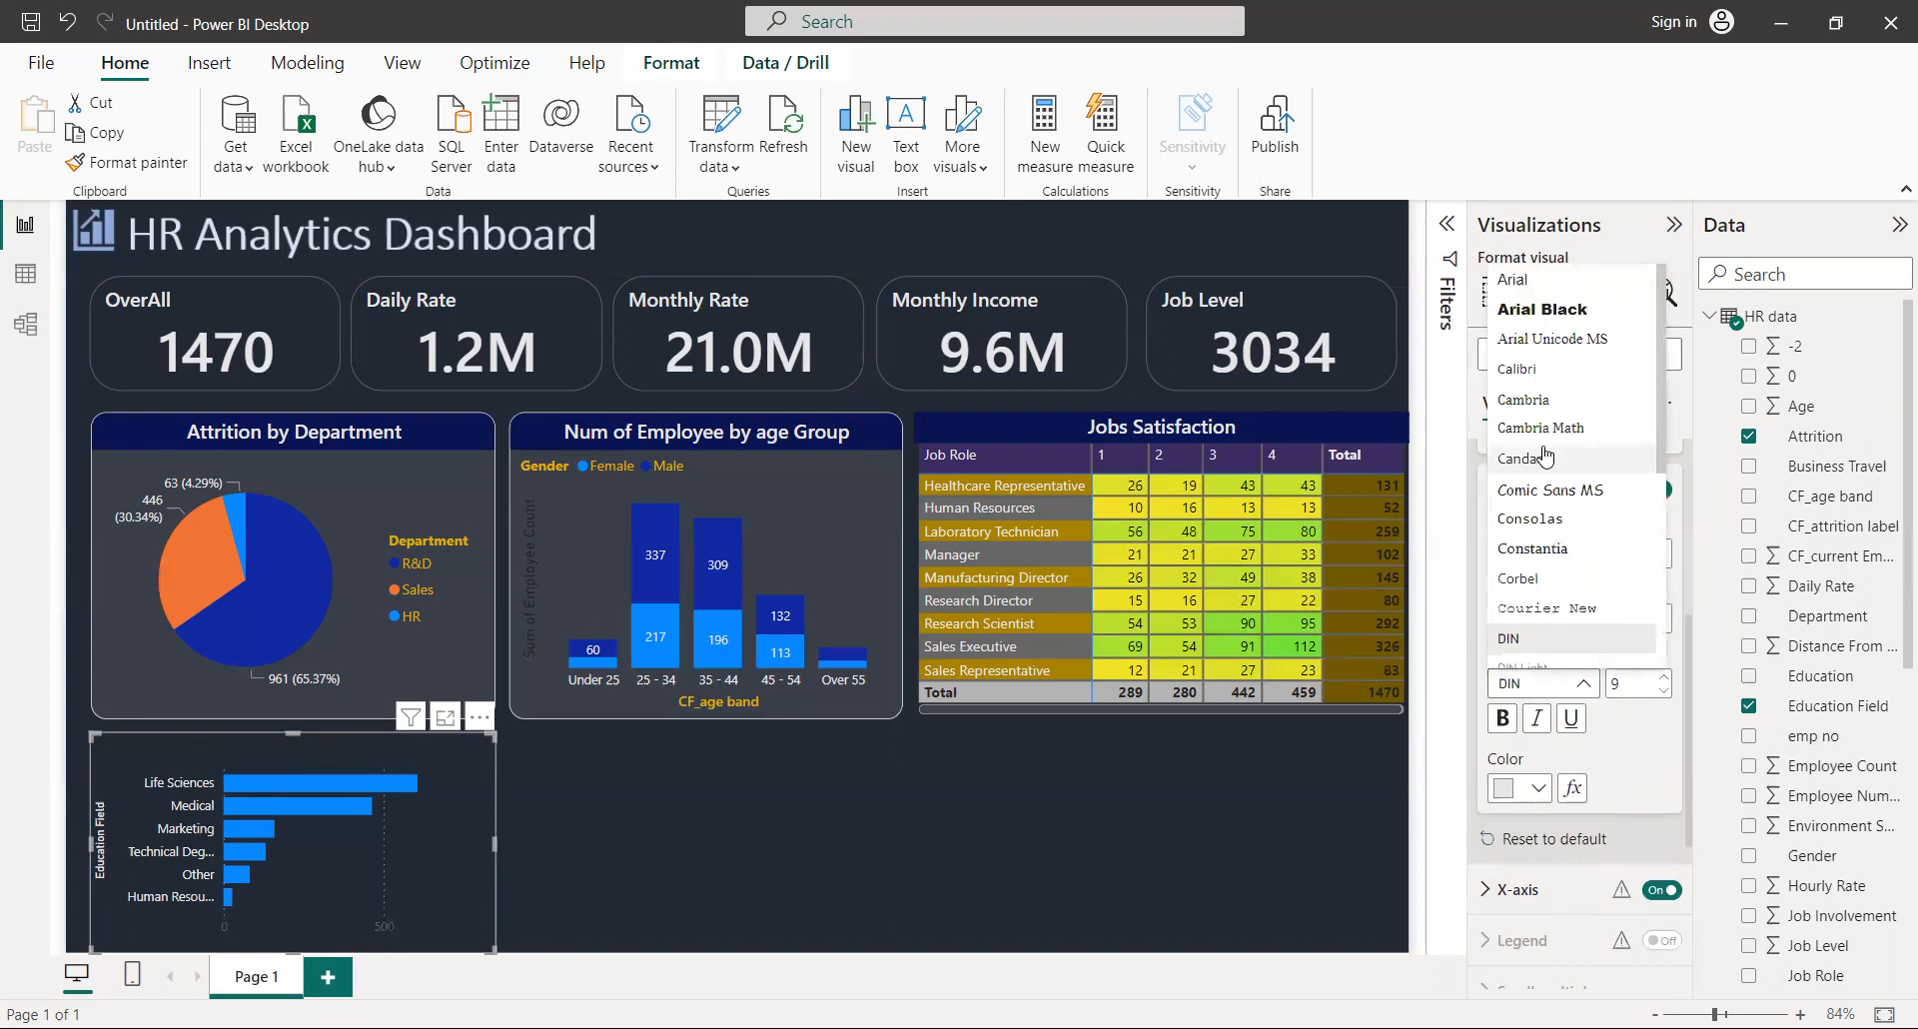
pyautogui.scroll(-3, 1662, 540)
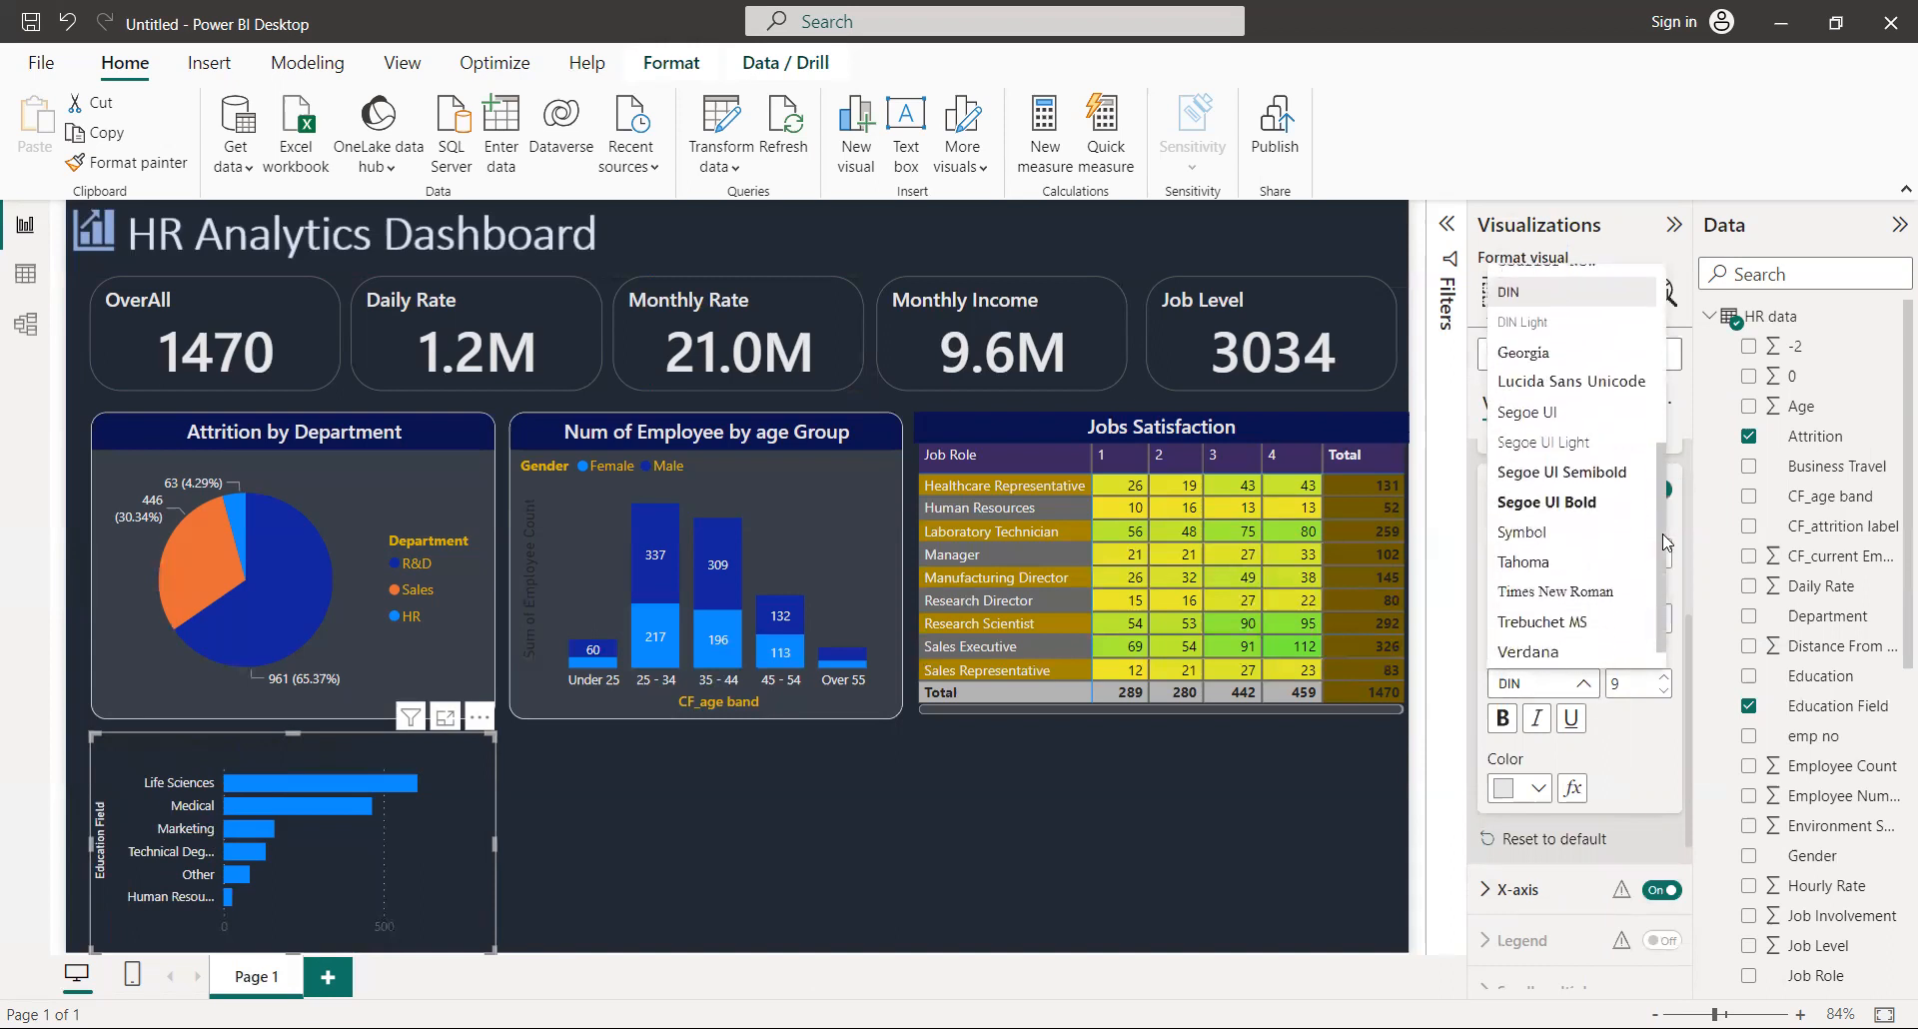
pyautogui.click(1601, 476)
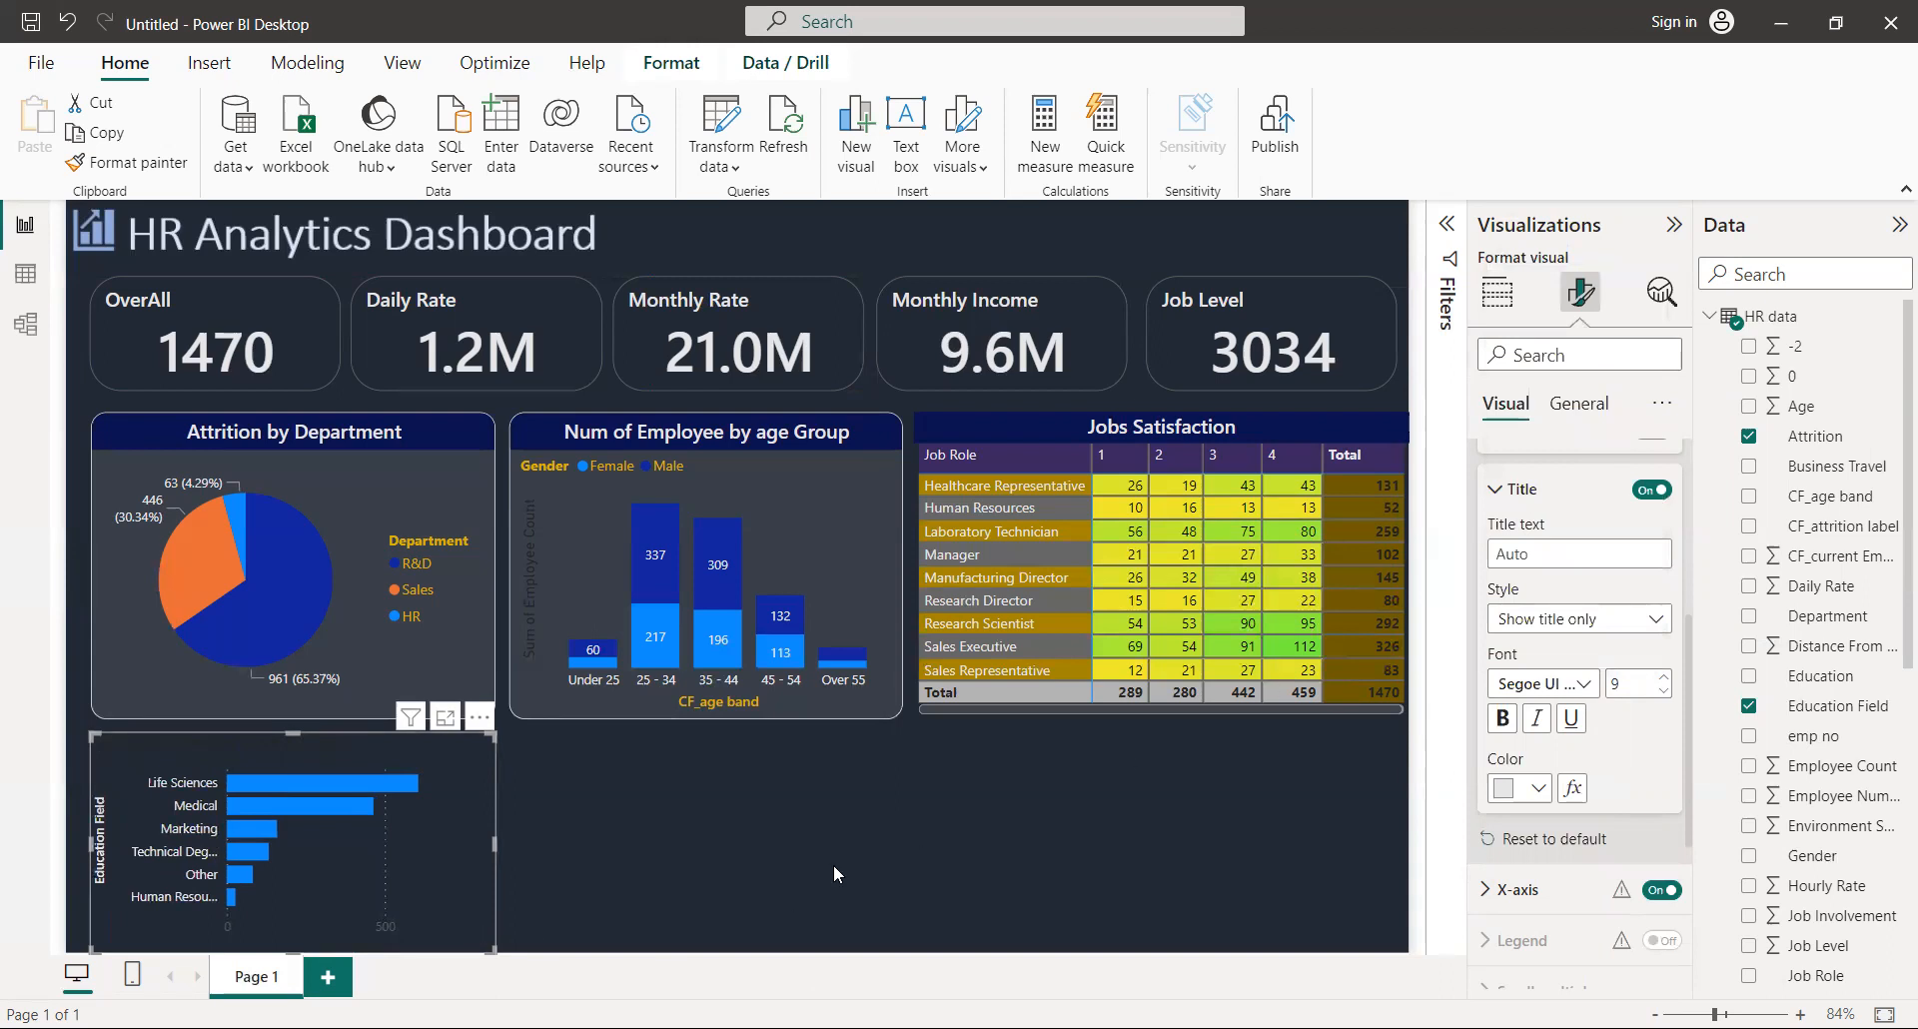
# Step: Set the X-axis value labels of the Education Field bar chart to light grey
pyautogui.click(1504, 491)
pyautogui.click(1488, 597)
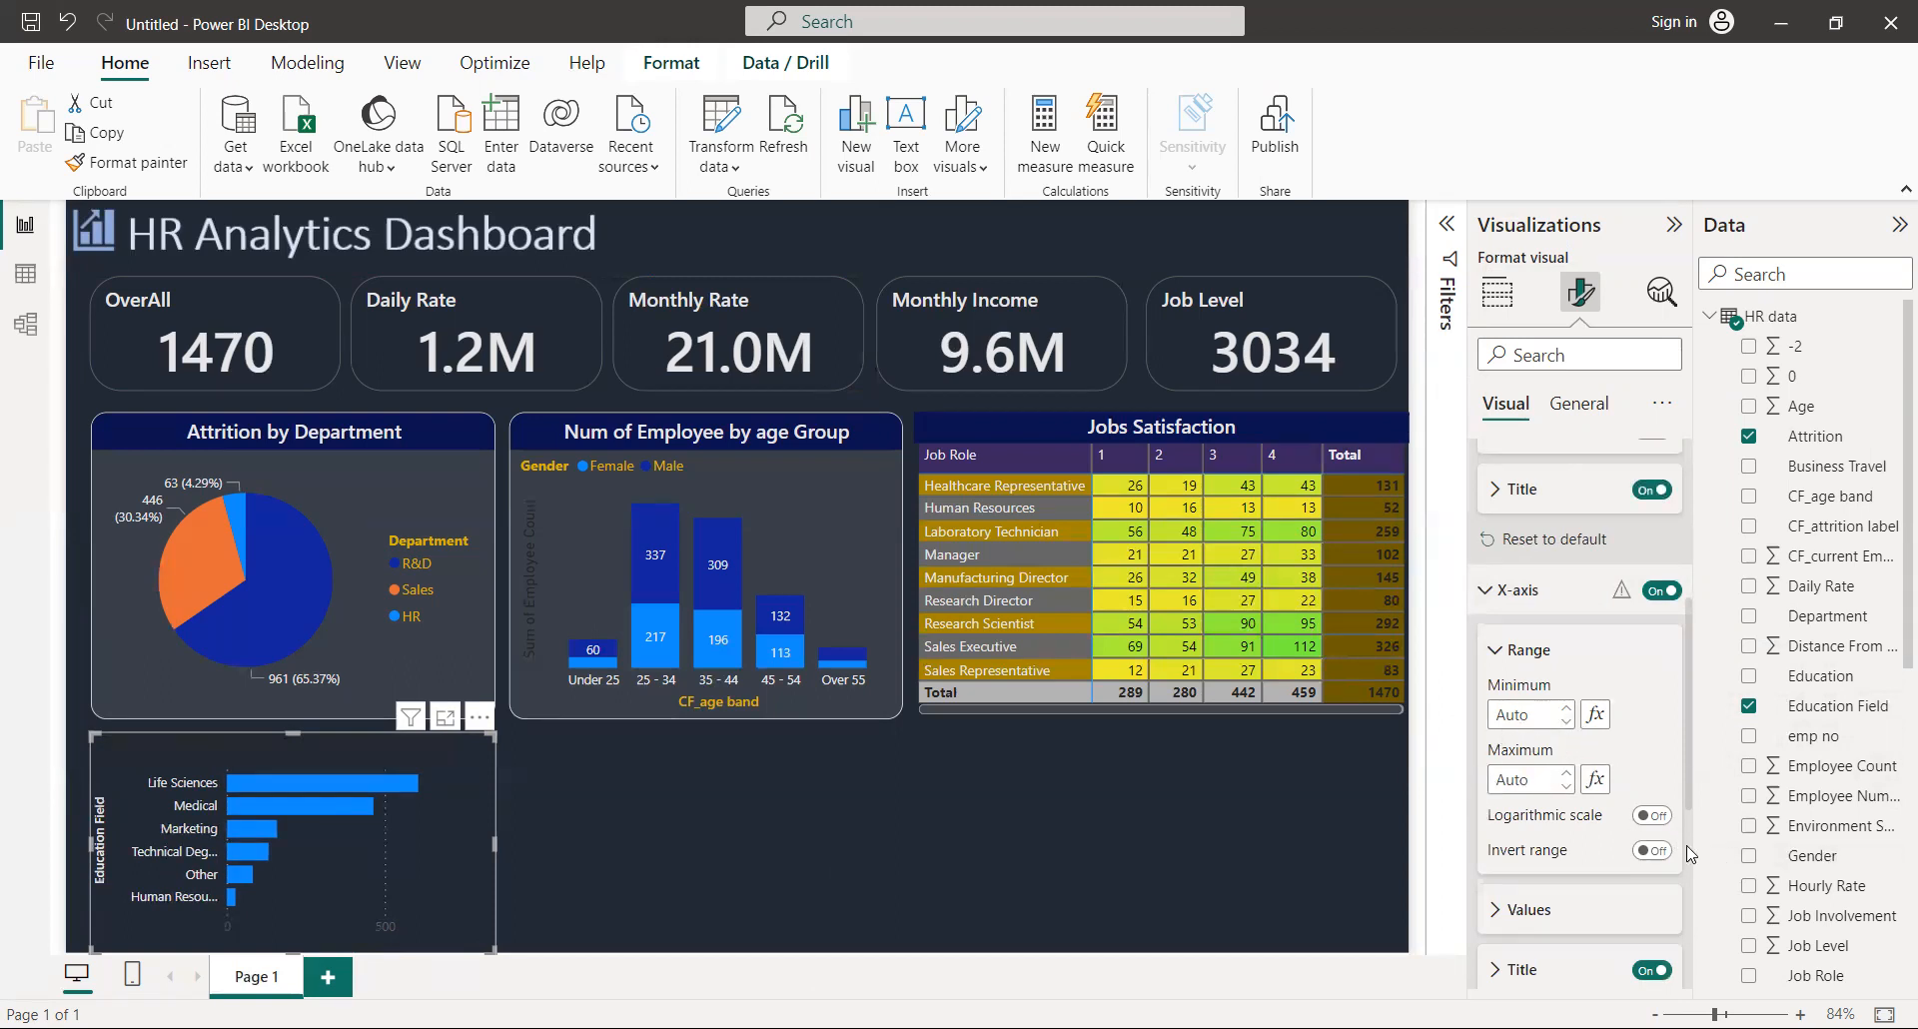
pyautogui.click(1497, 911)
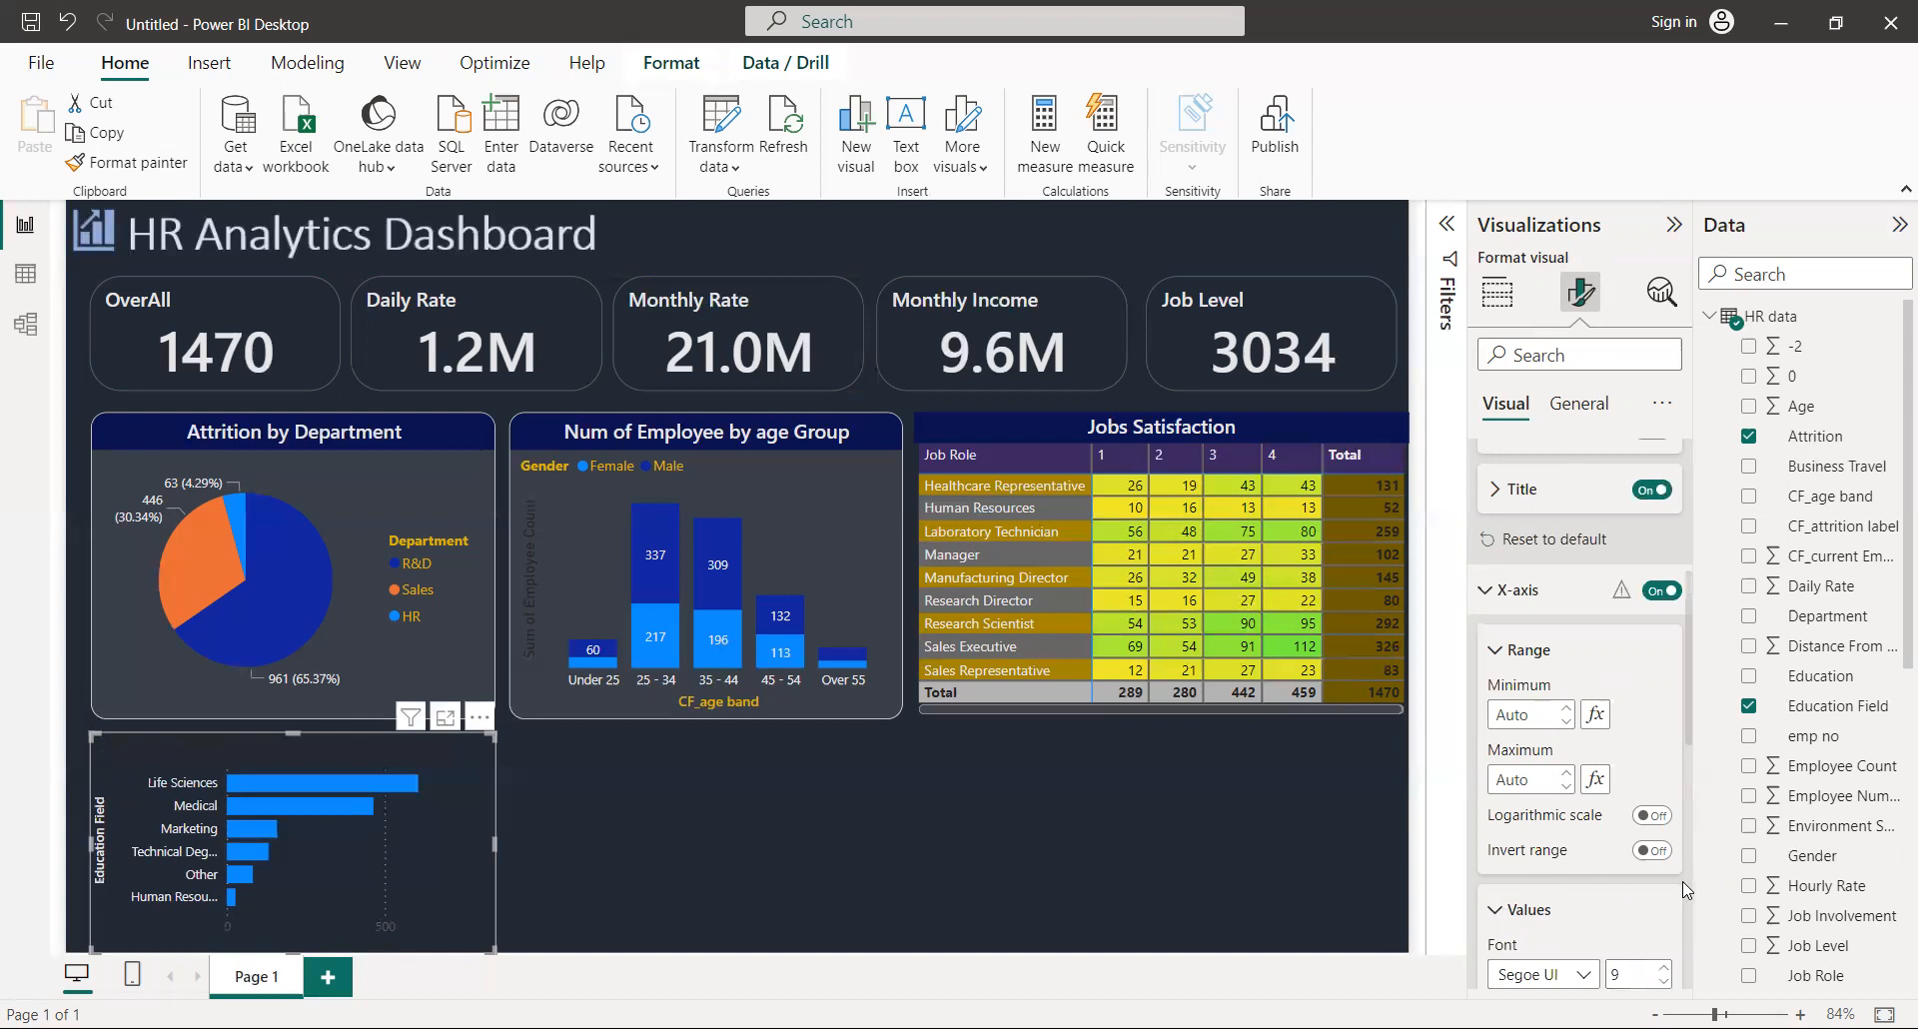
pyautogui.scroll(-4, 1684, 799)
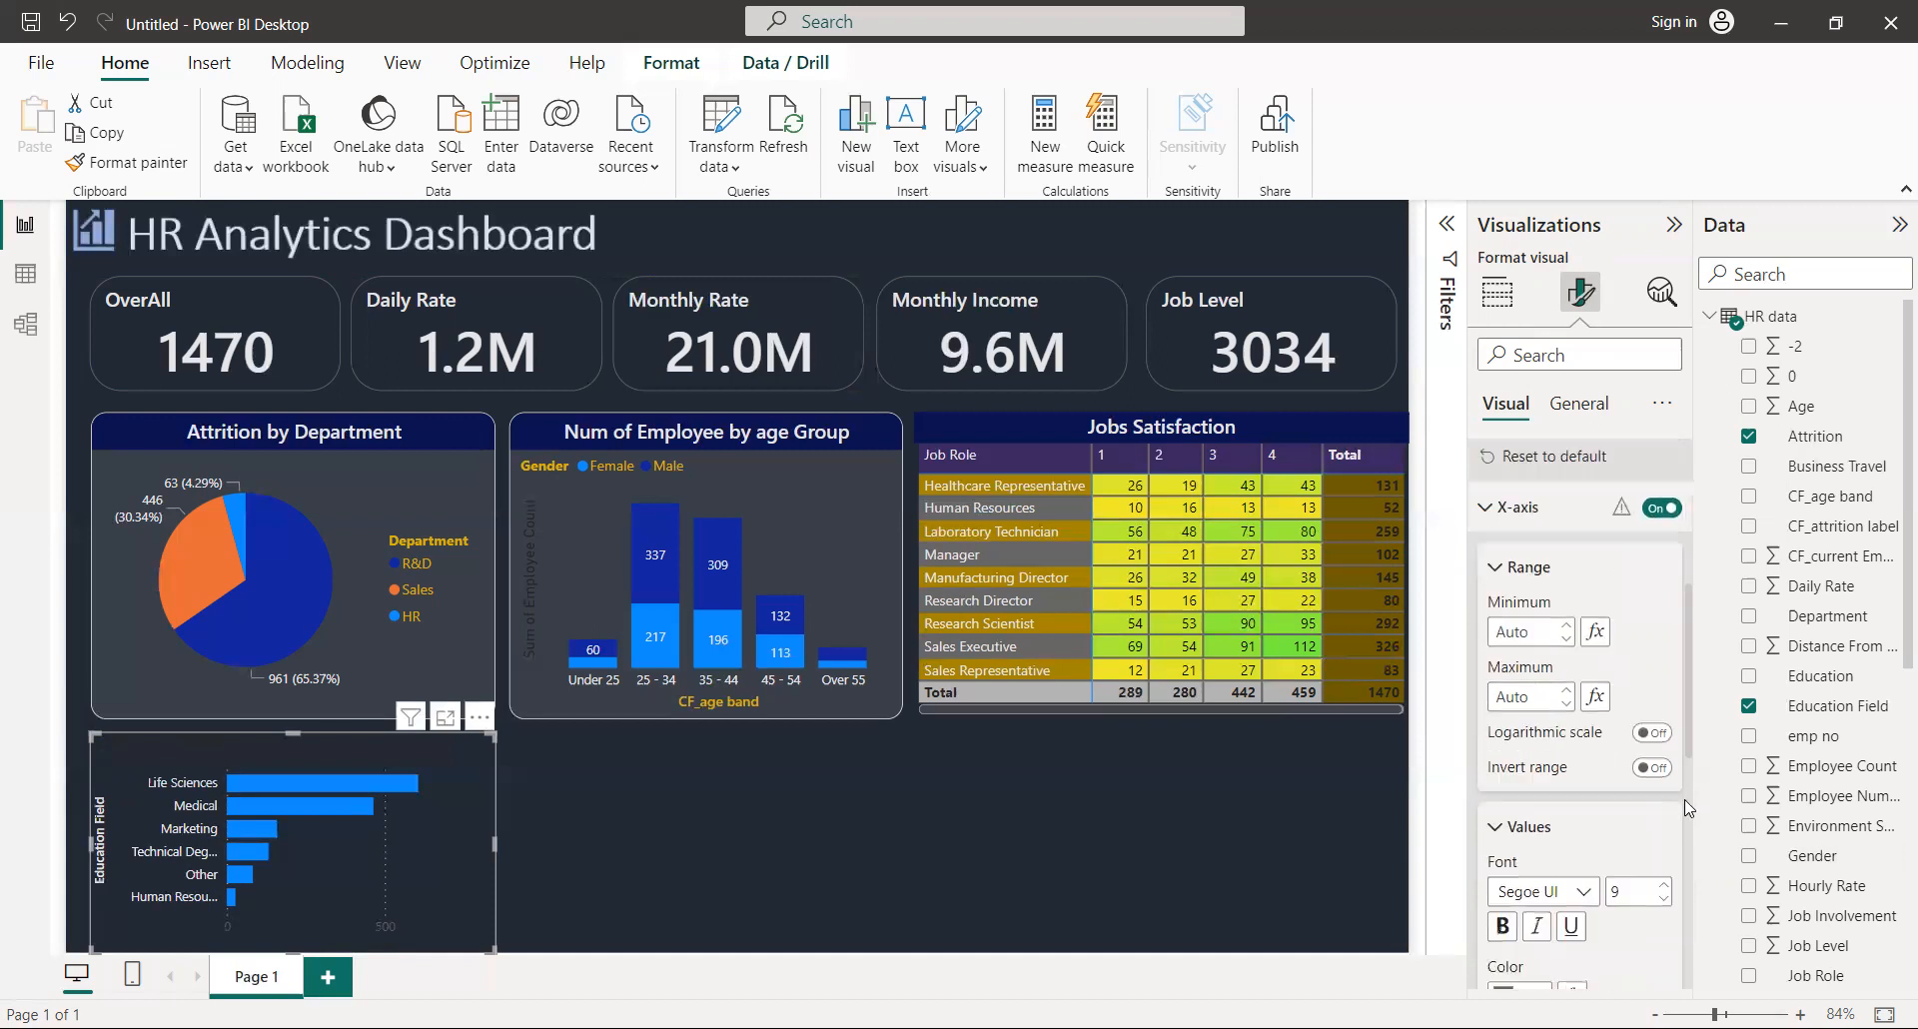
pyautogui.click(1529, 668)
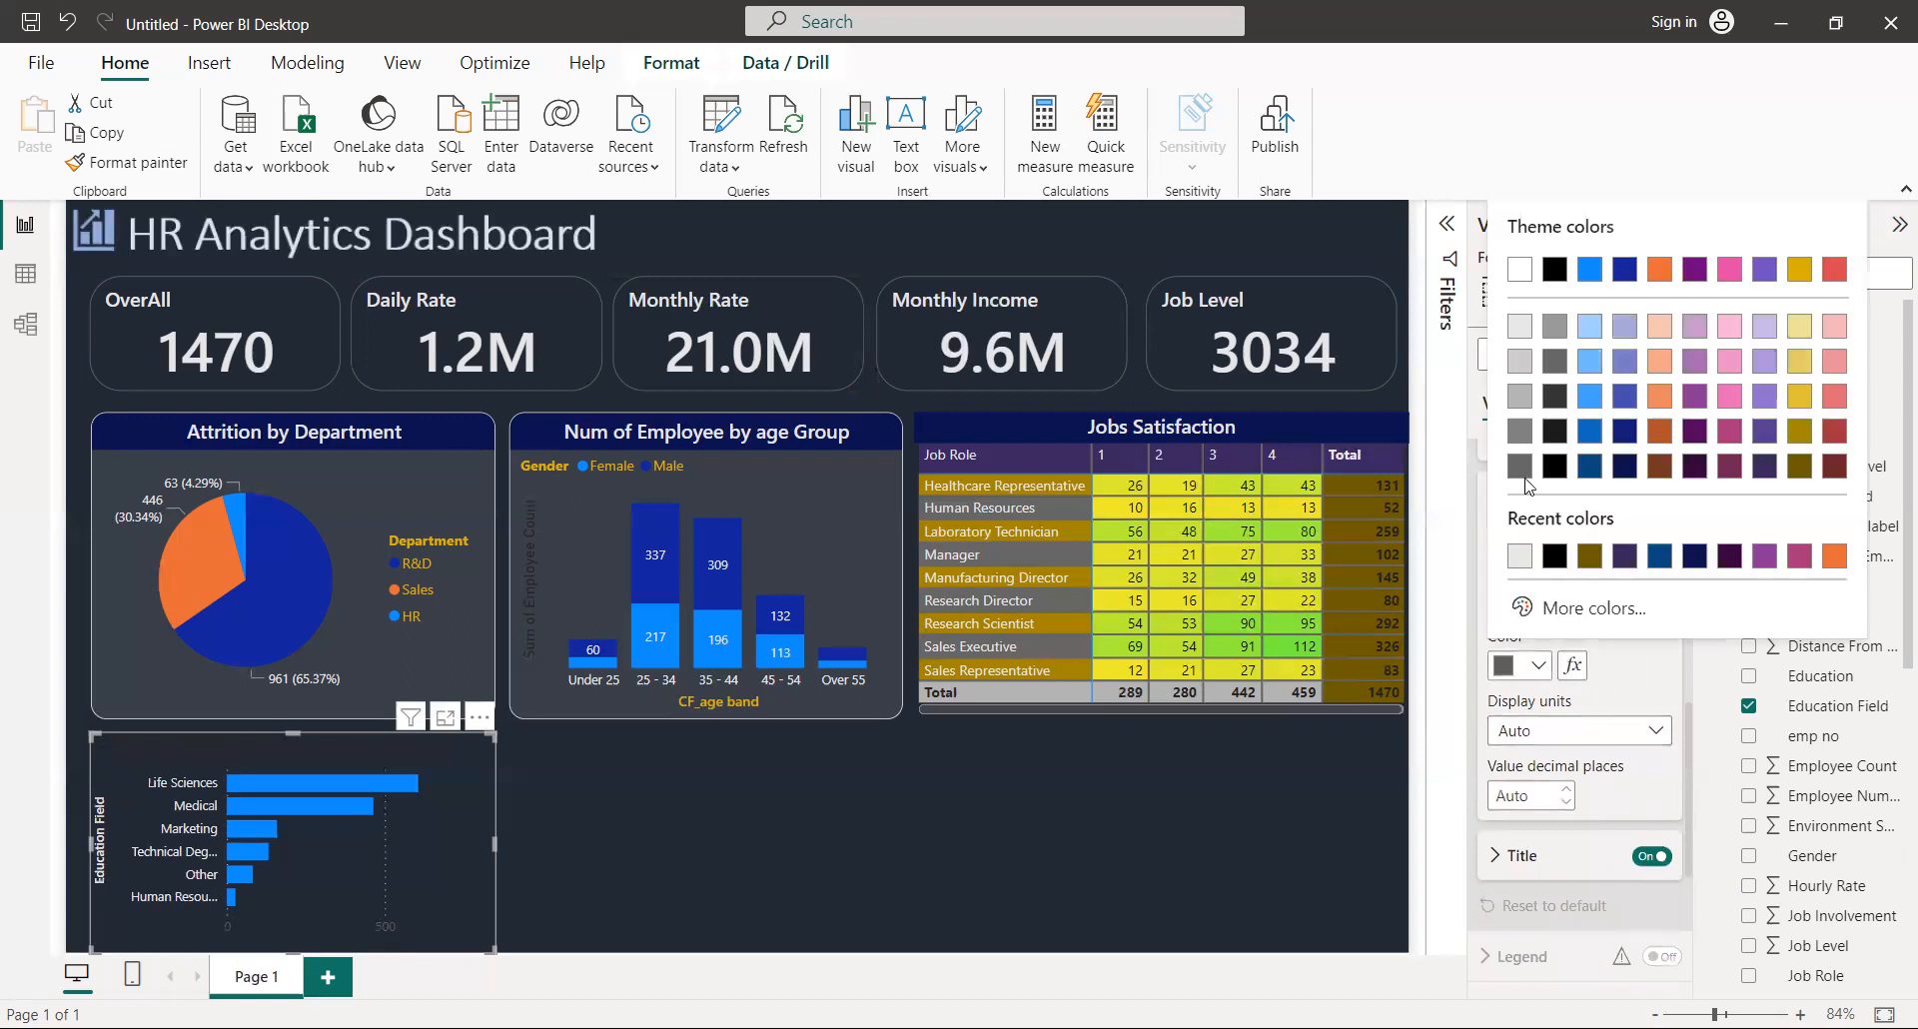
pyautogui.click(1519, 328)
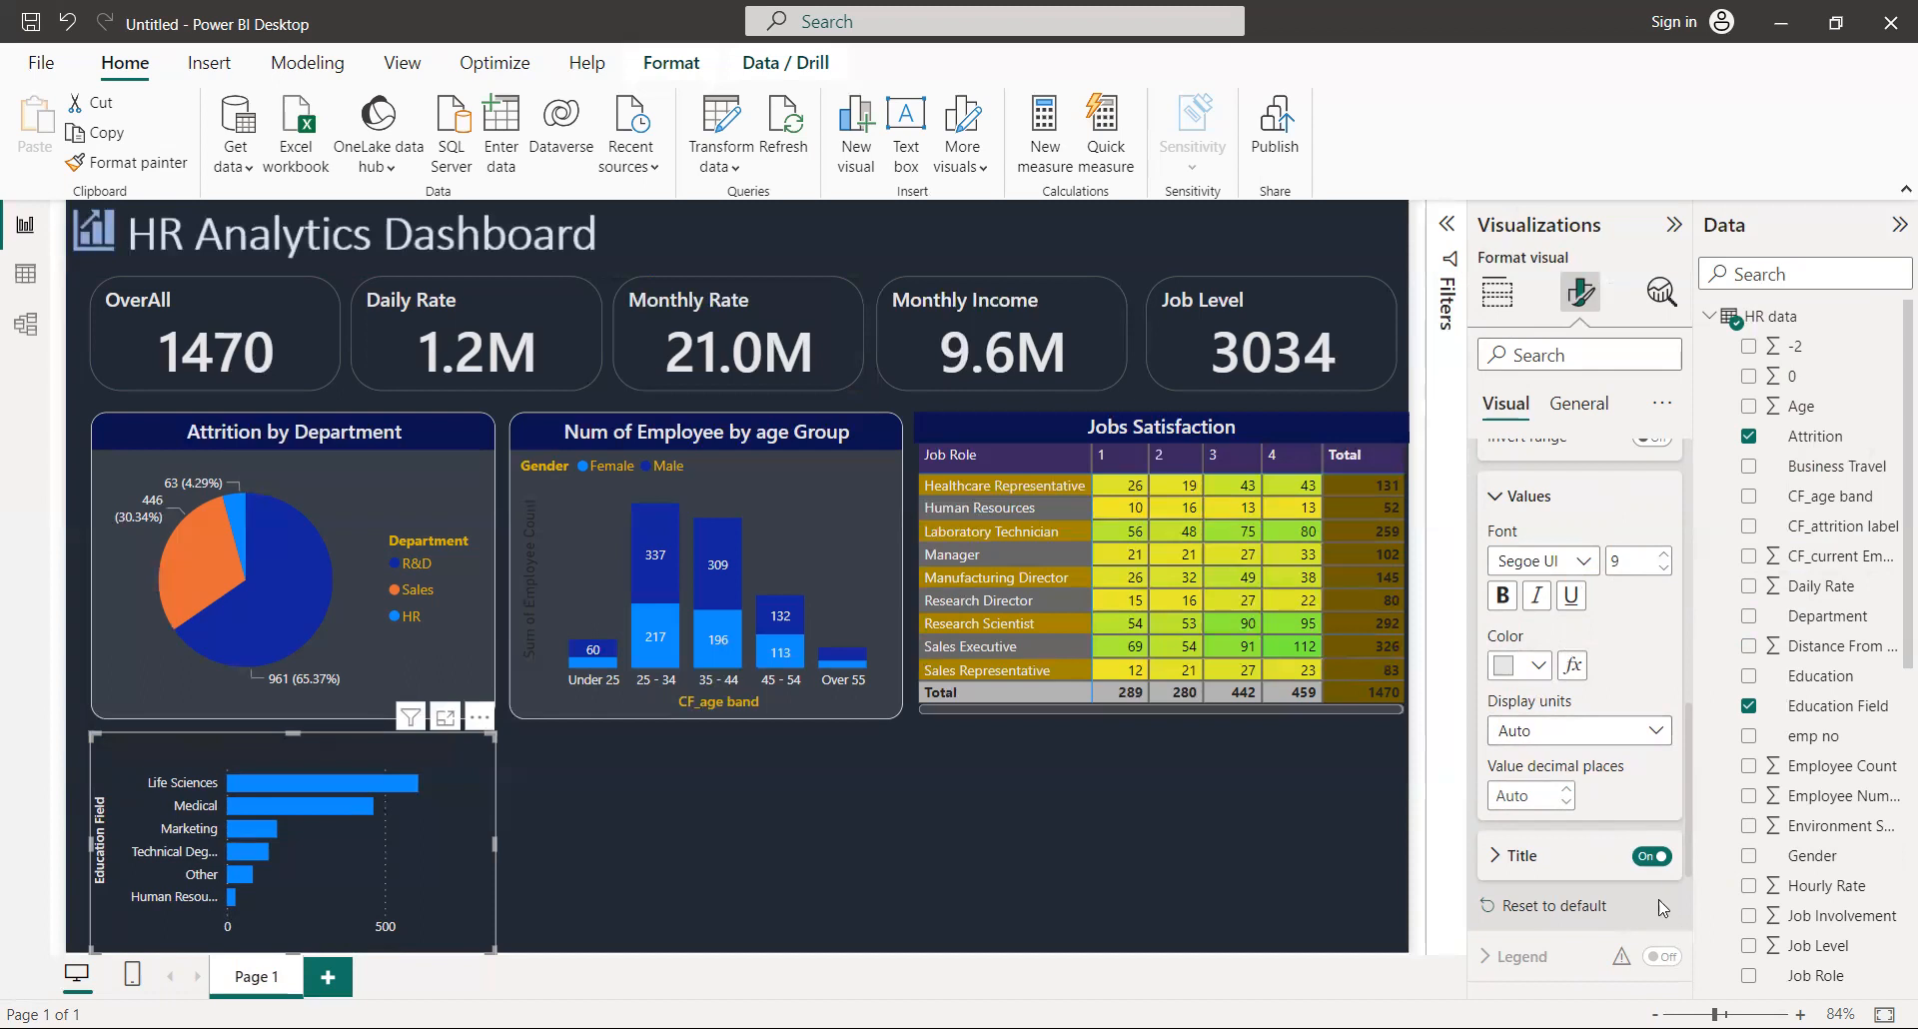
# Step: Set the colour of the bar chart's X-axis title to light grey
pyautogui.click(1498, 856)
pyautogui.scroll(-5, 1686, 942)
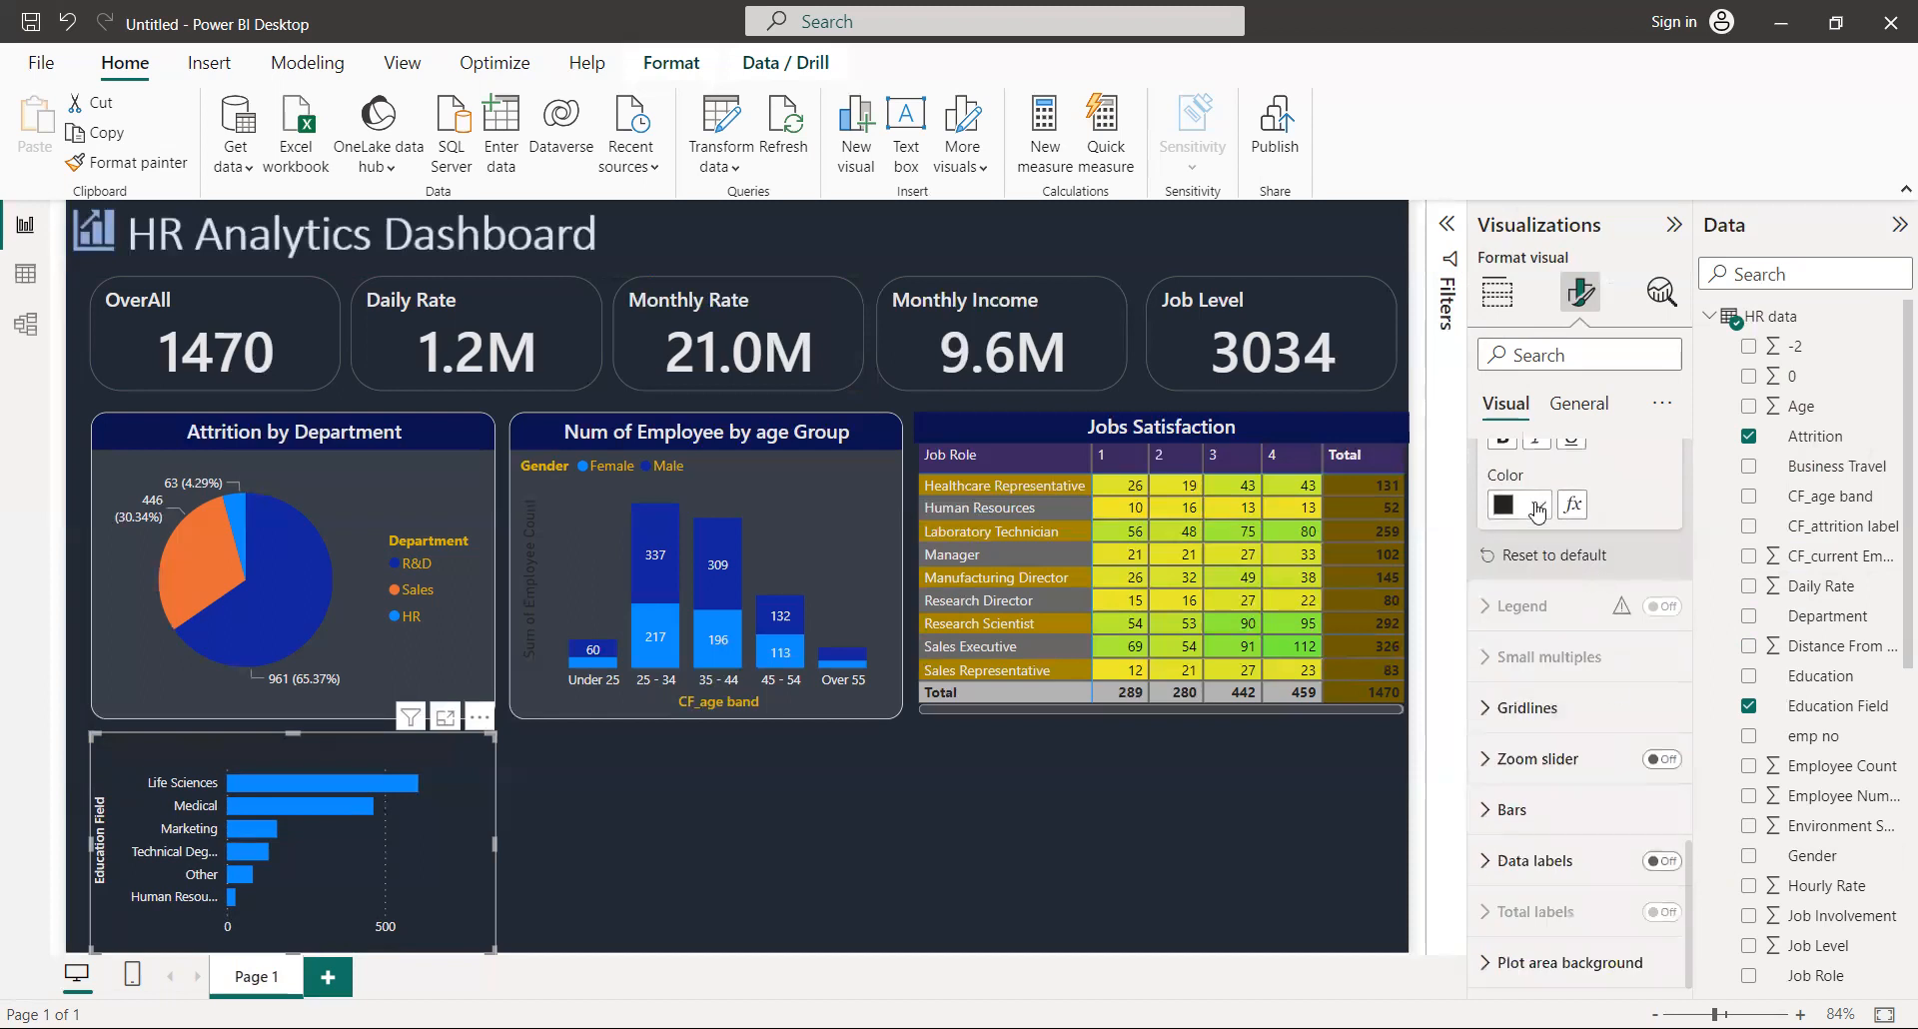
pyautogui.click(1537, 510)
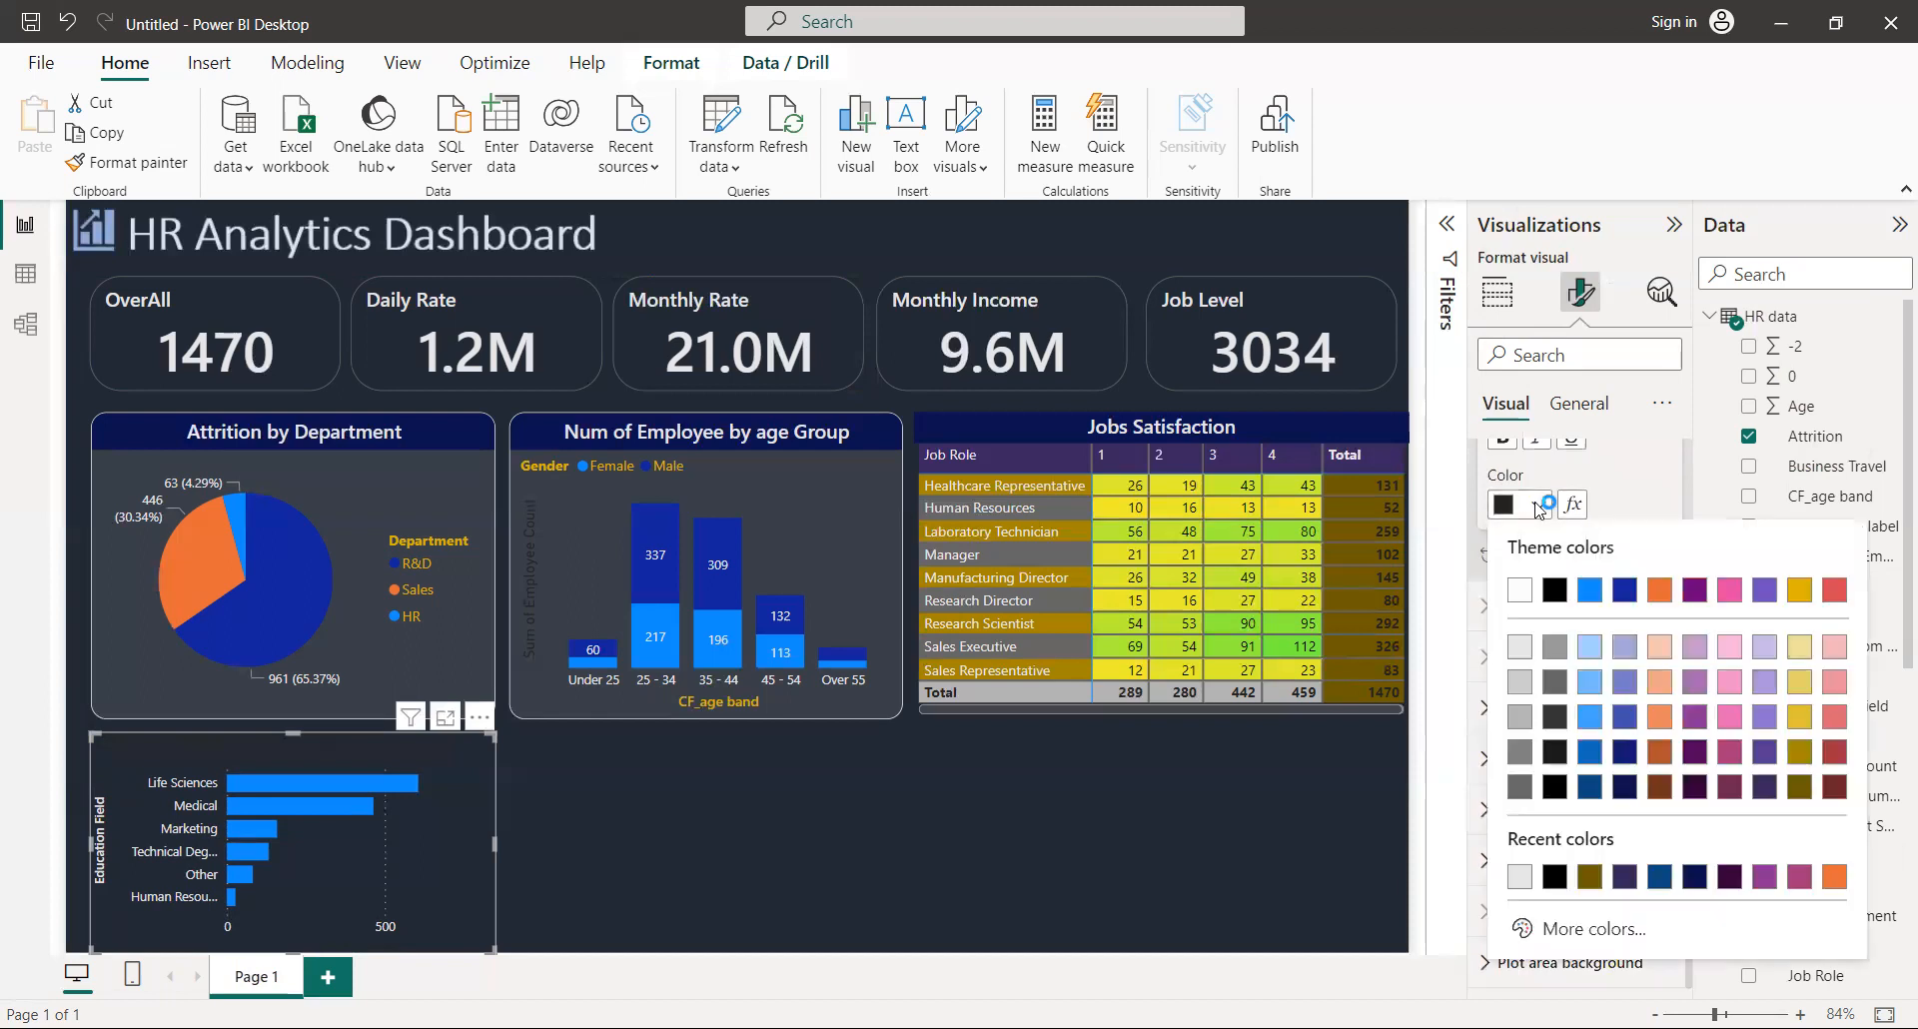
pyautogui.click(1518, 650)
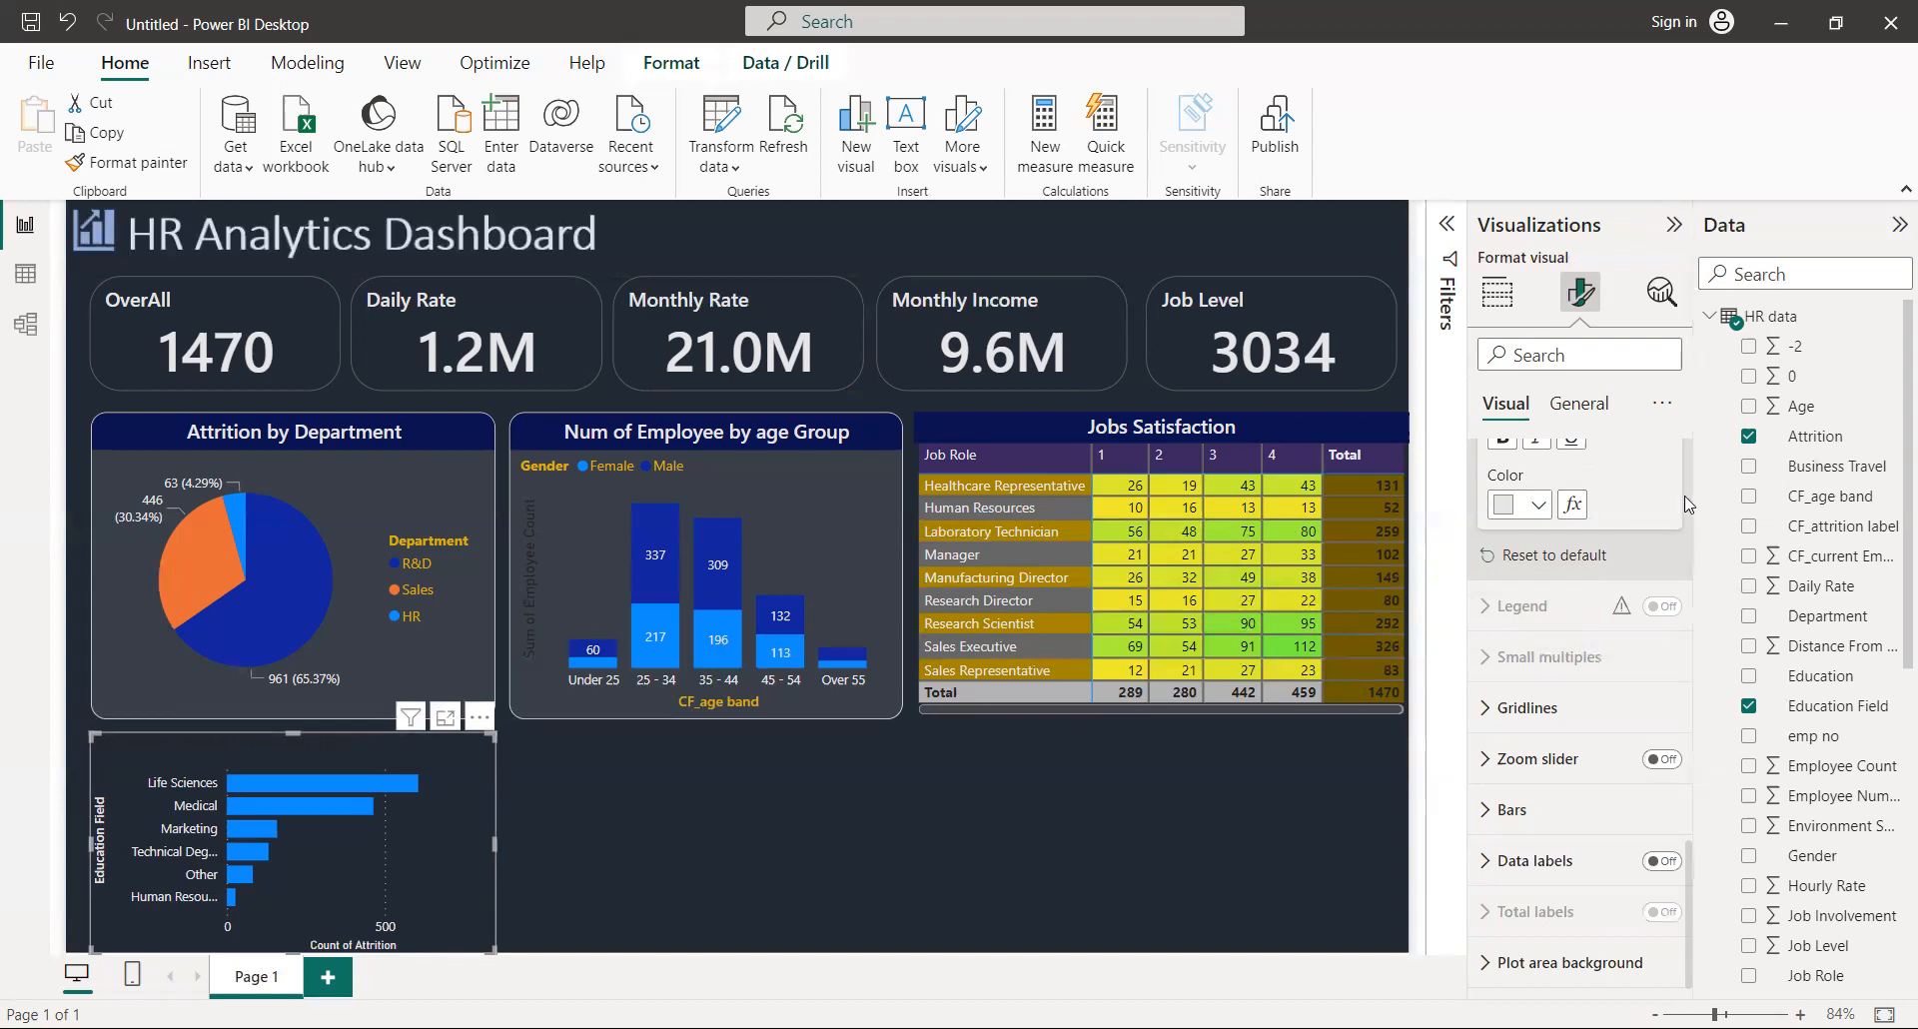
# Step: Turn off the X-axis title of the Education Field bar chart
pyautogui.scroll(4, 1686, 505)
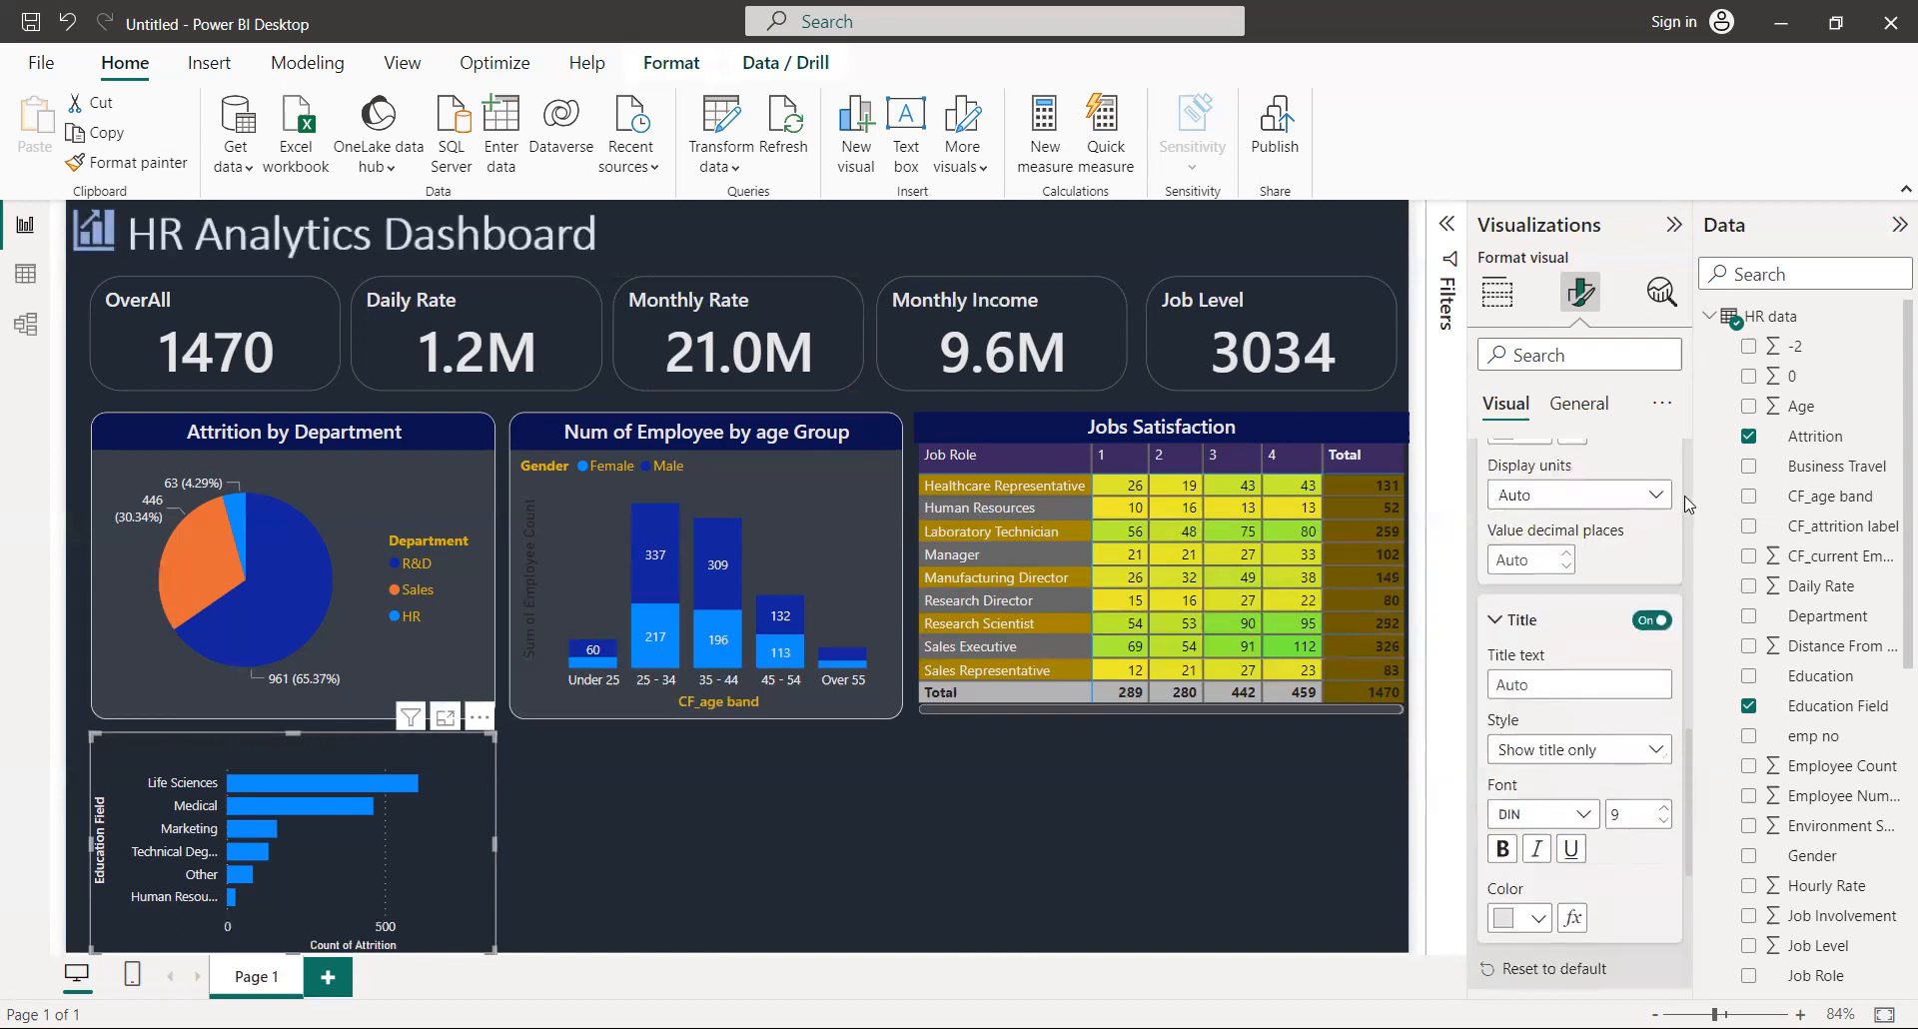
pyautogui.click(1654, 619)
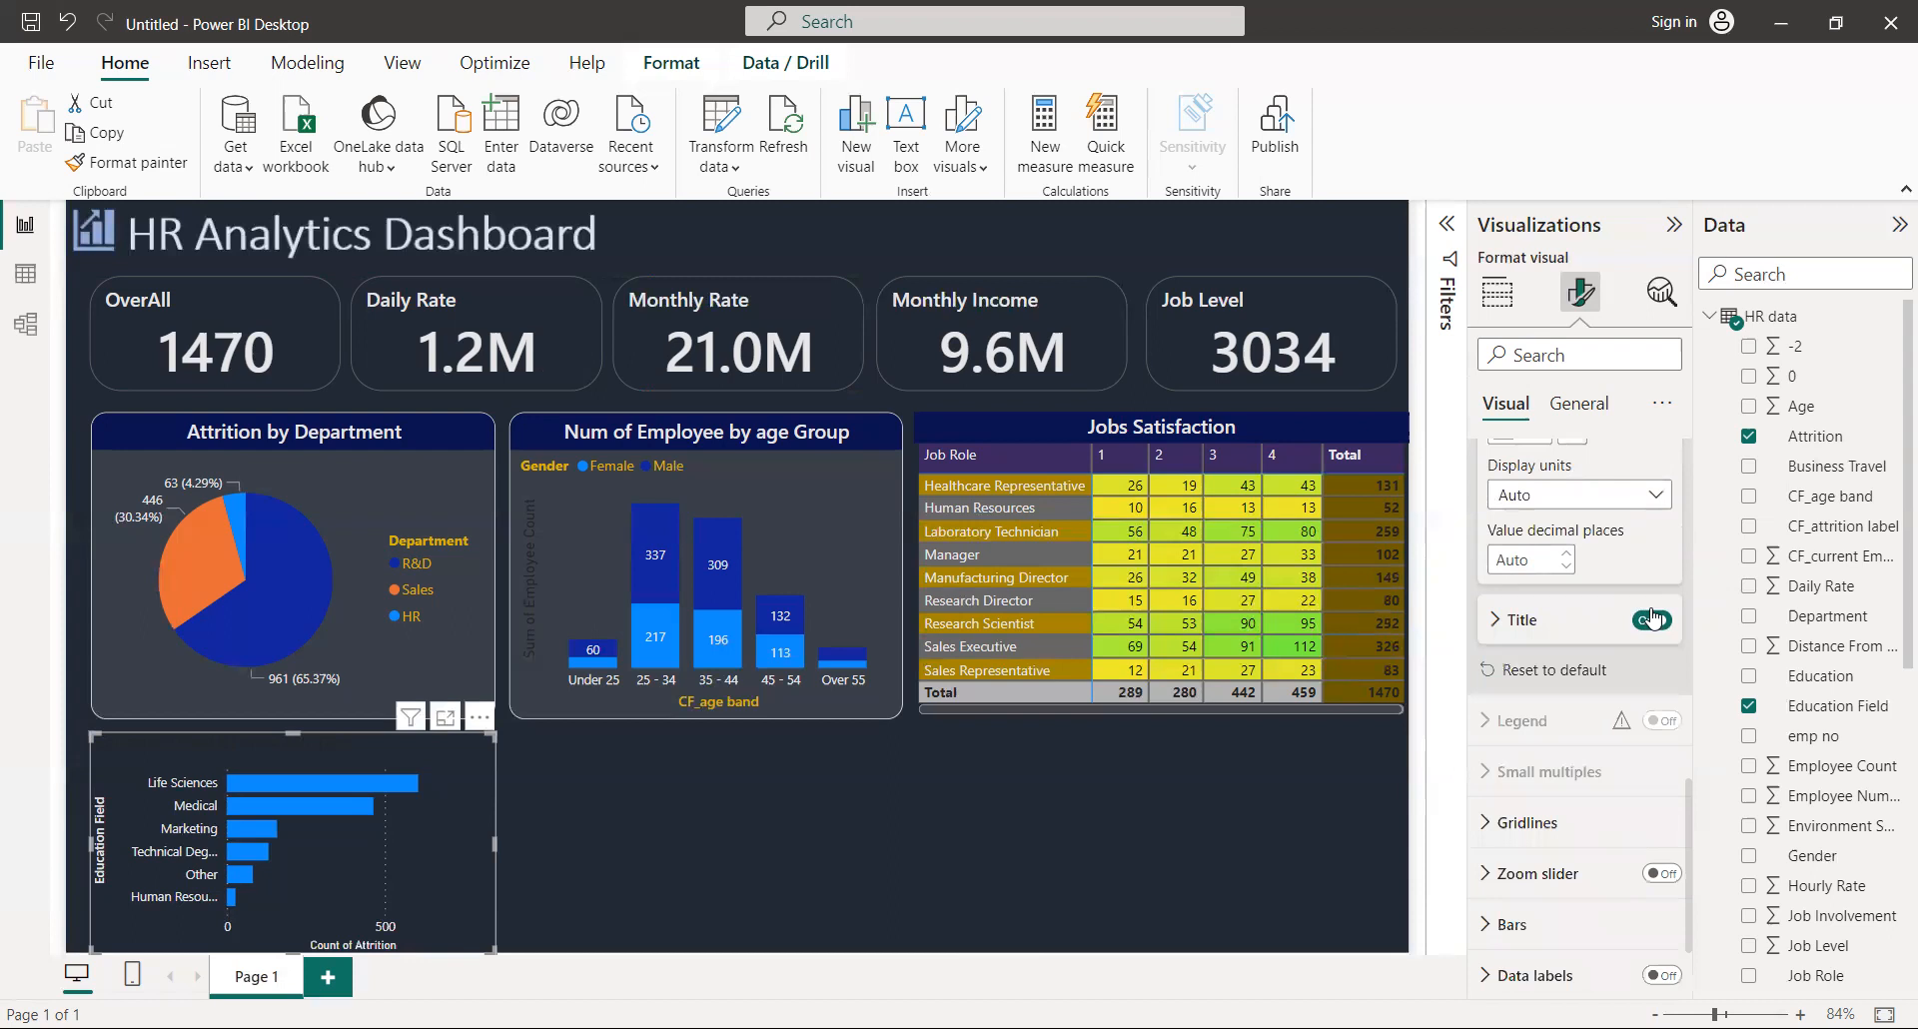
pyautogui.click(1653, 620)
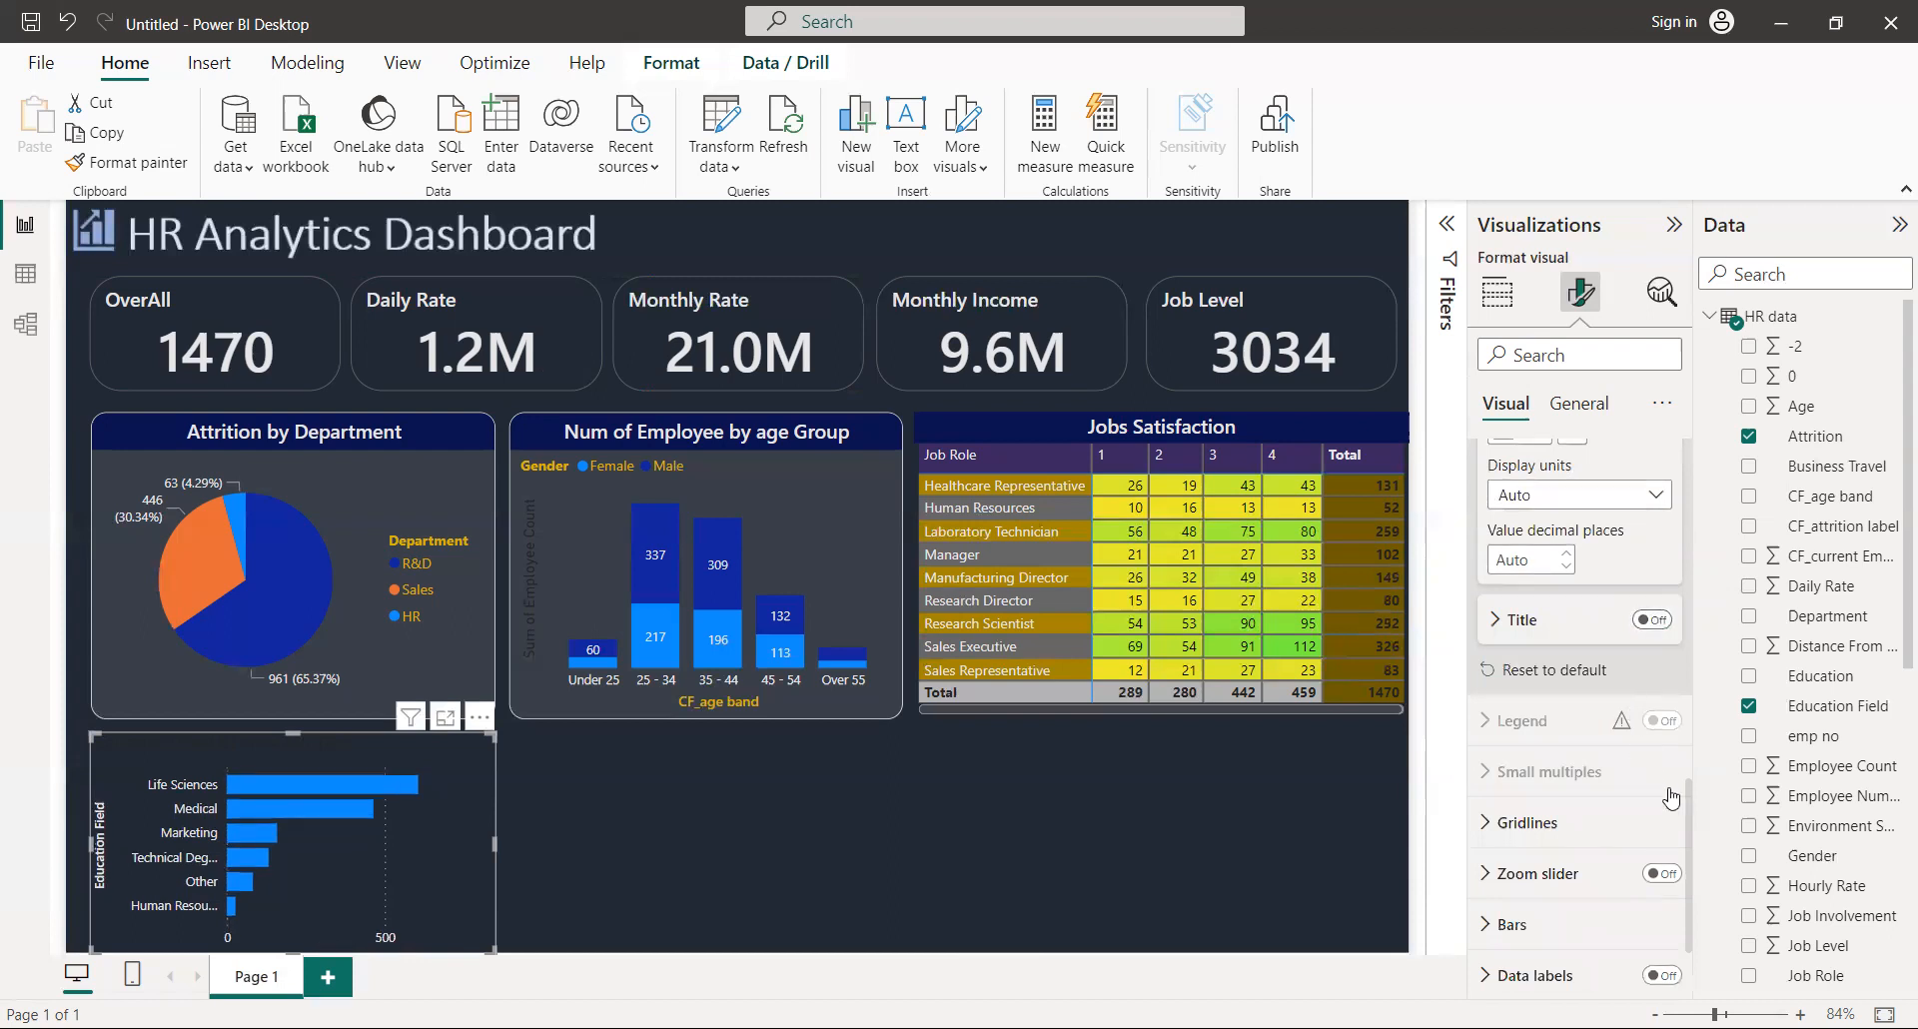
pyautogui.click(1482, 824)
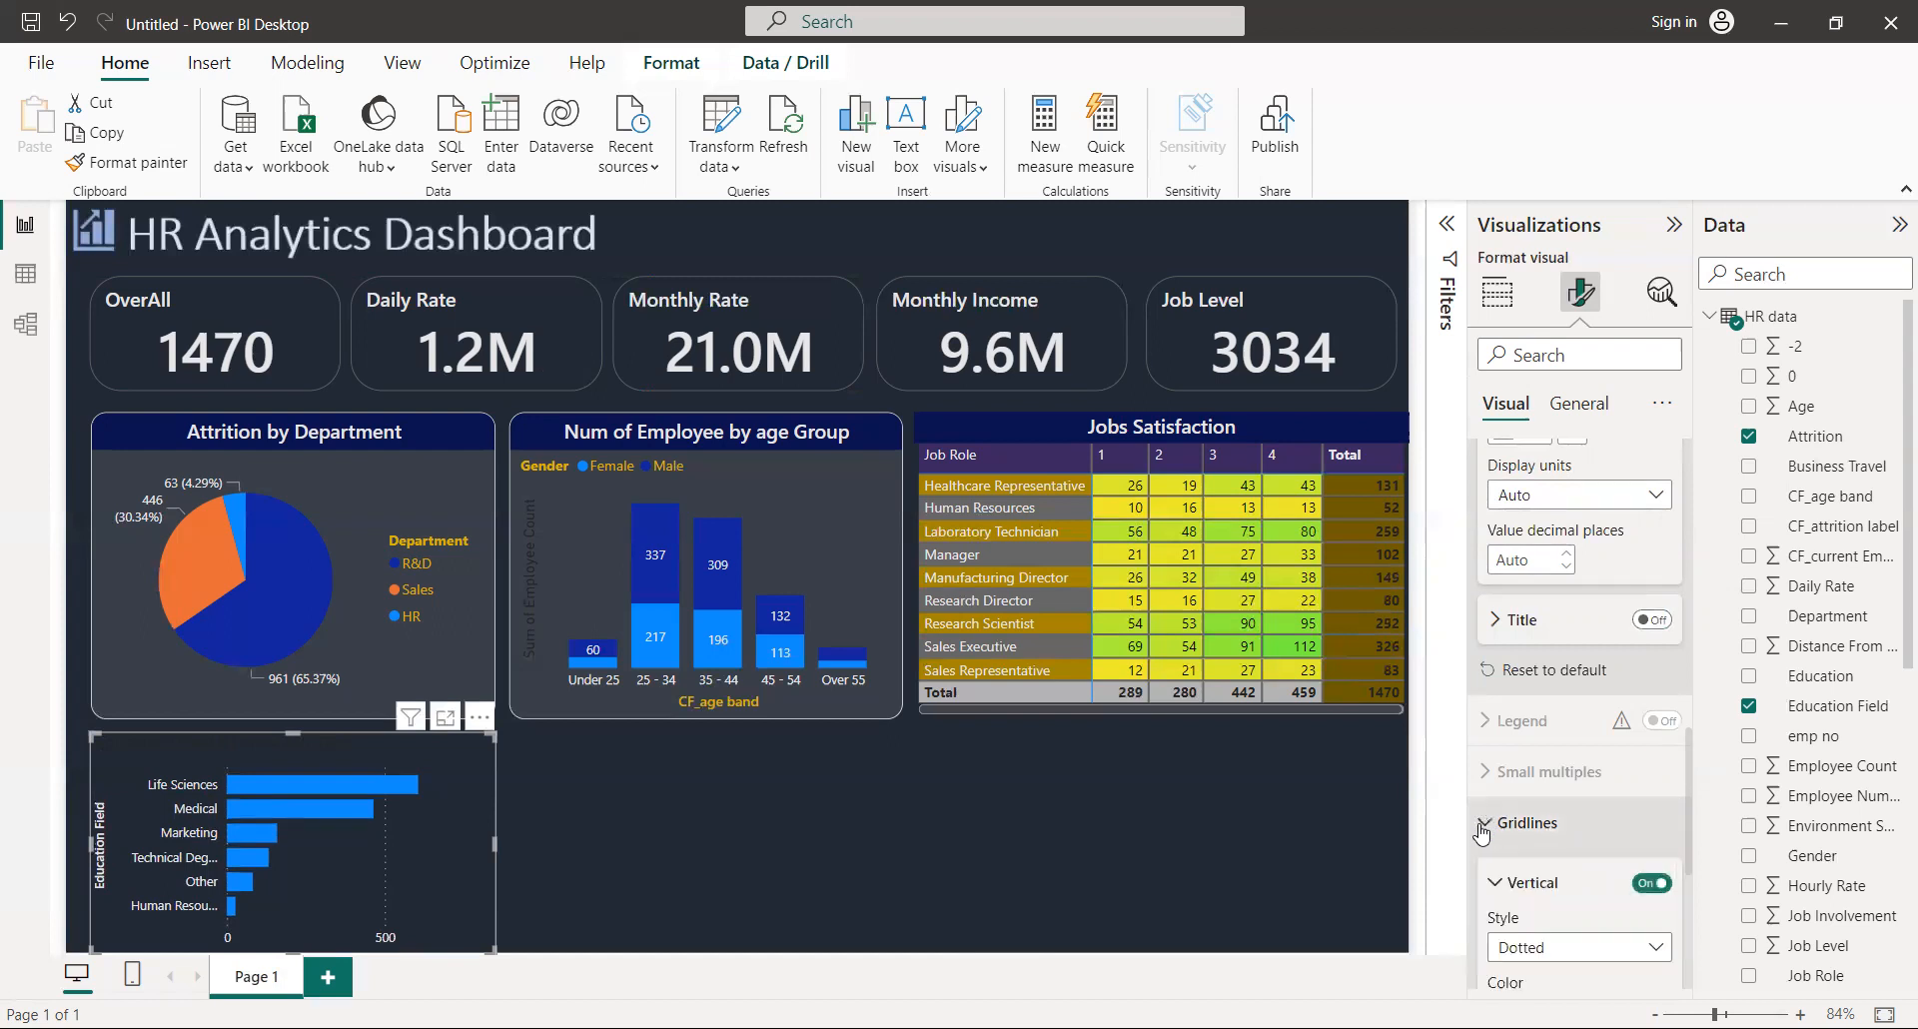
pyautogui.scroll(-4, 1687, 933)
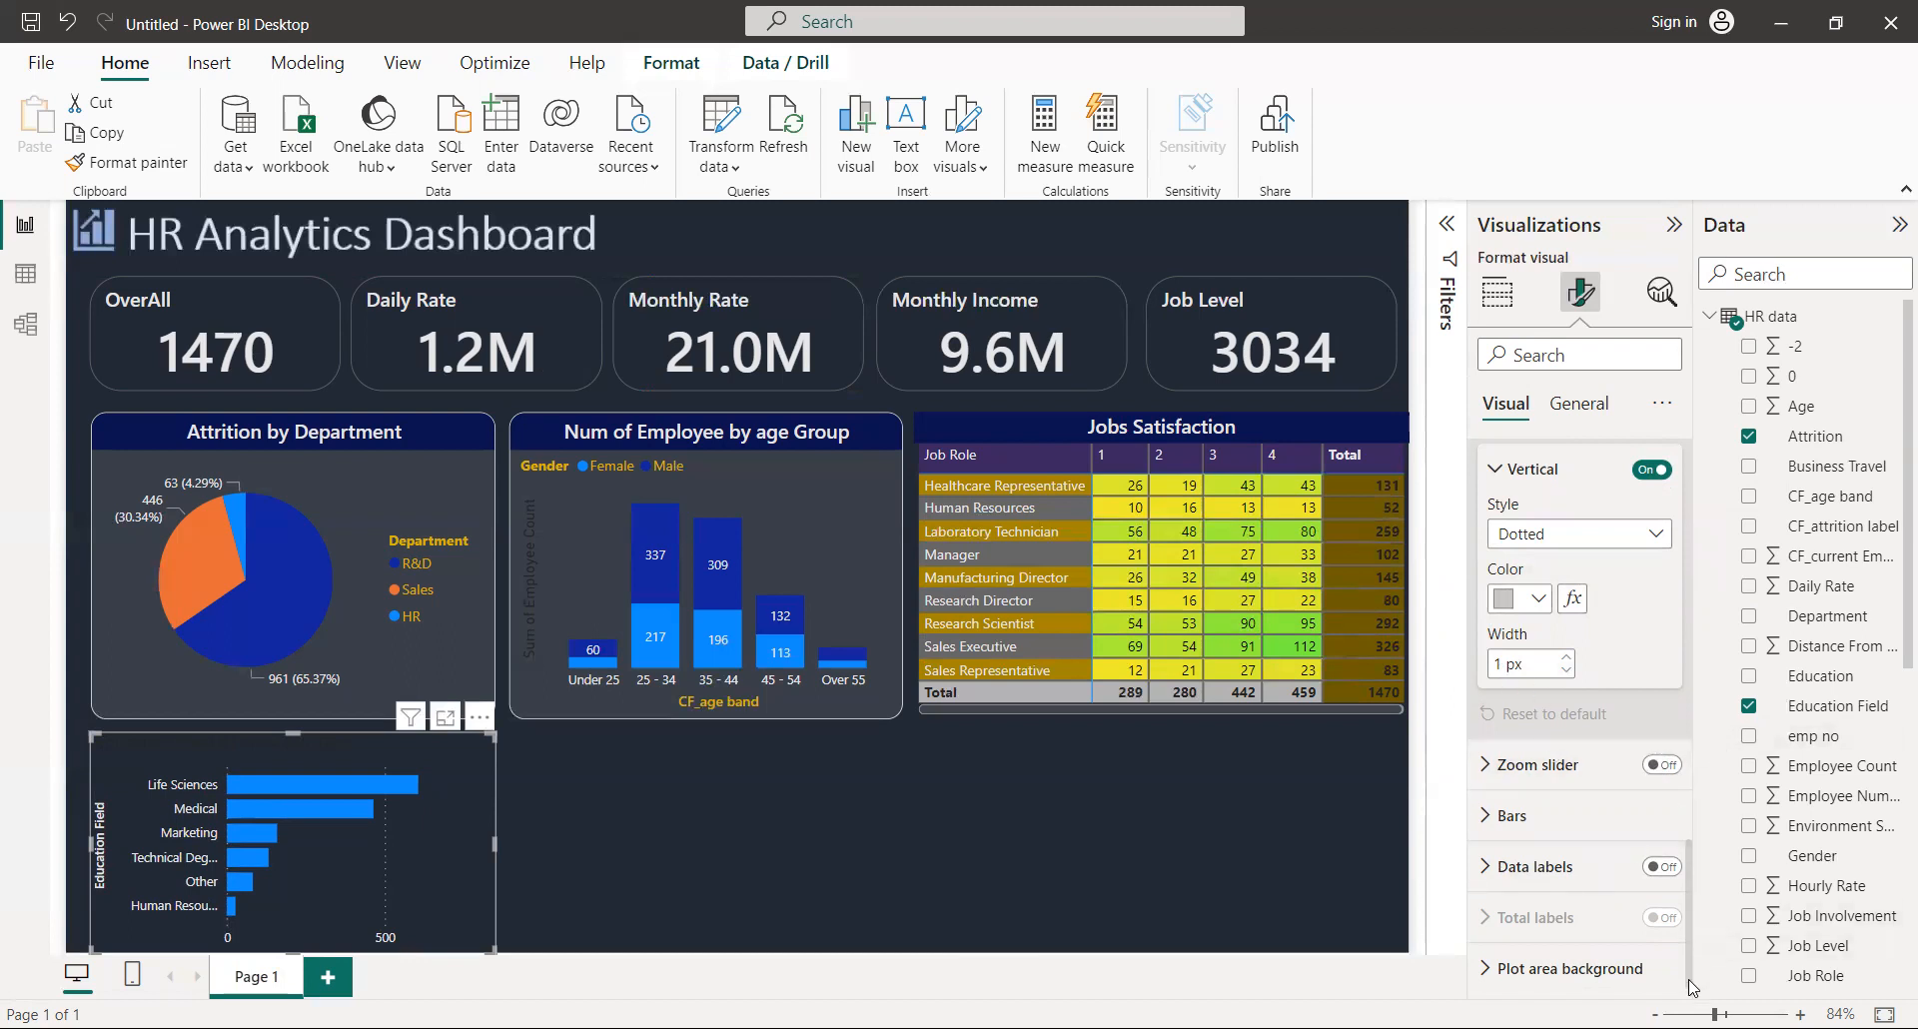
pyautogui.click(1488, 770)
pyautogui.click(1488, 770)
# Step: Turn on data labels for the Education Field bar chart and set their values to light grey
pyautogui.click(1673, 867)
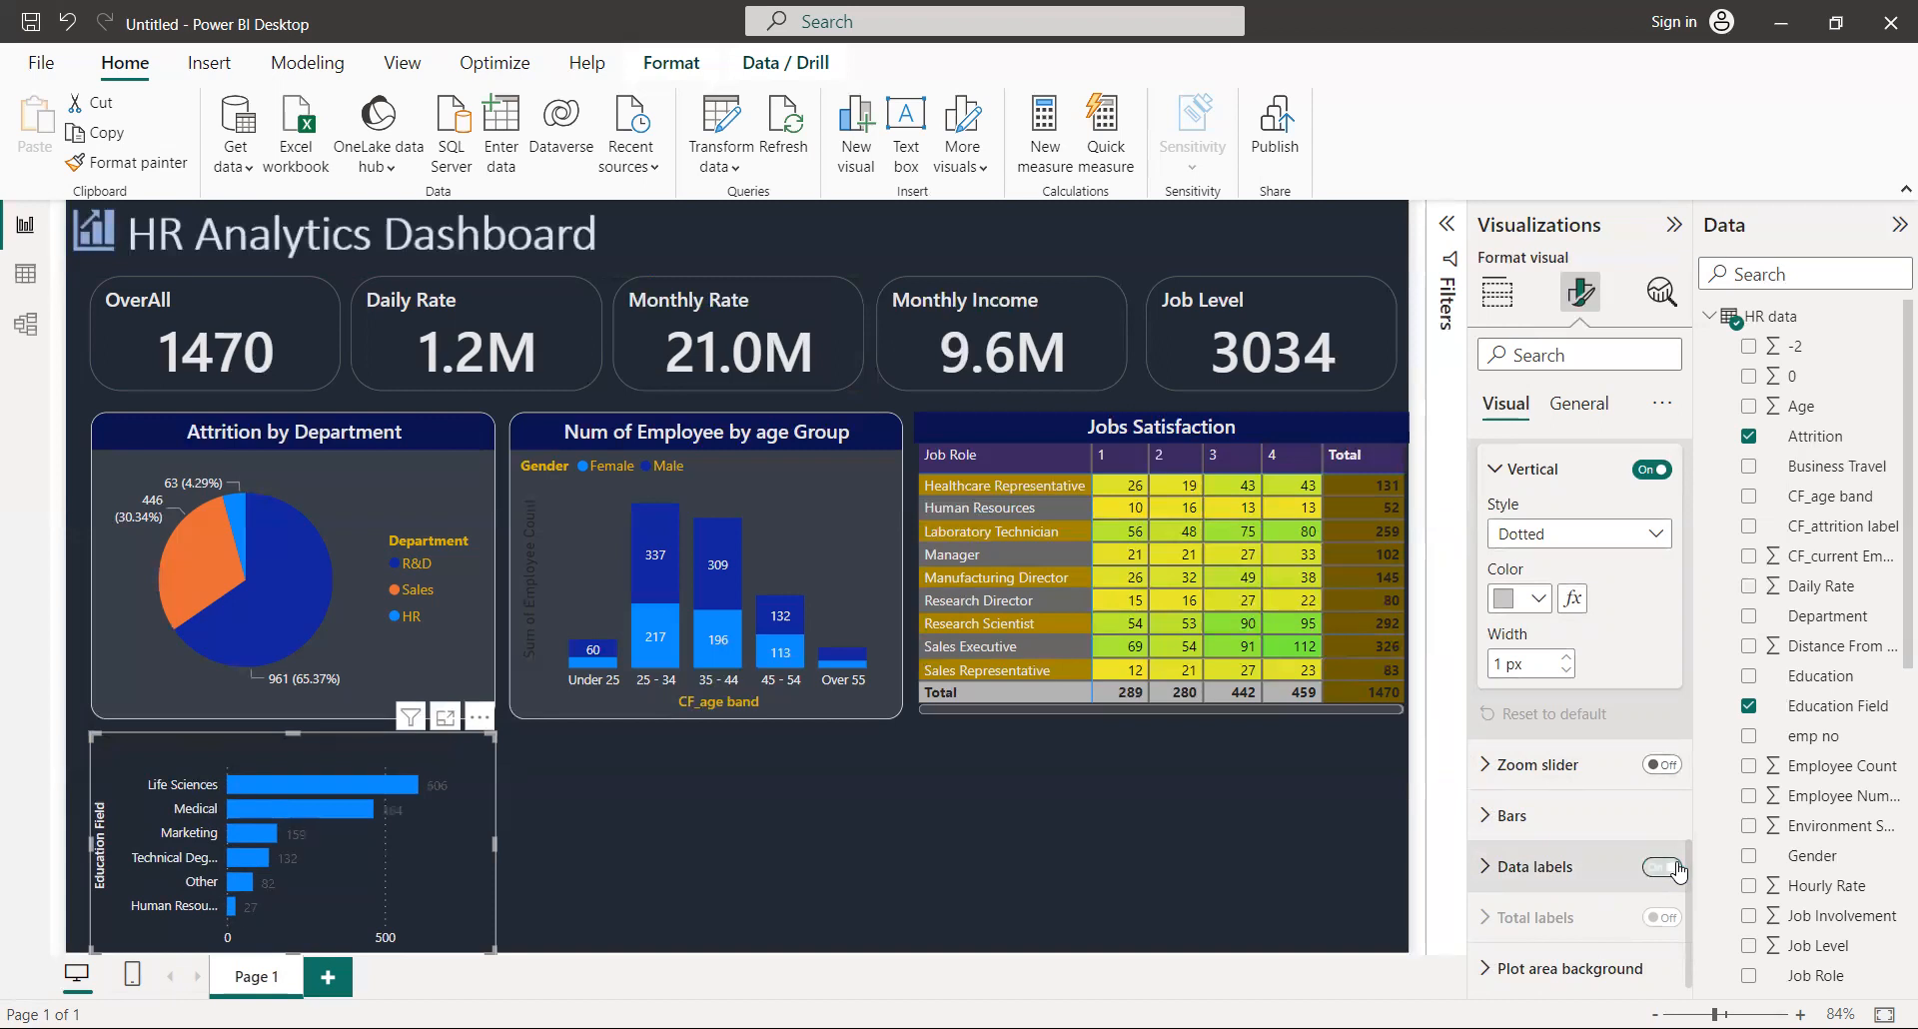
pyautogui.click(1493, 877)
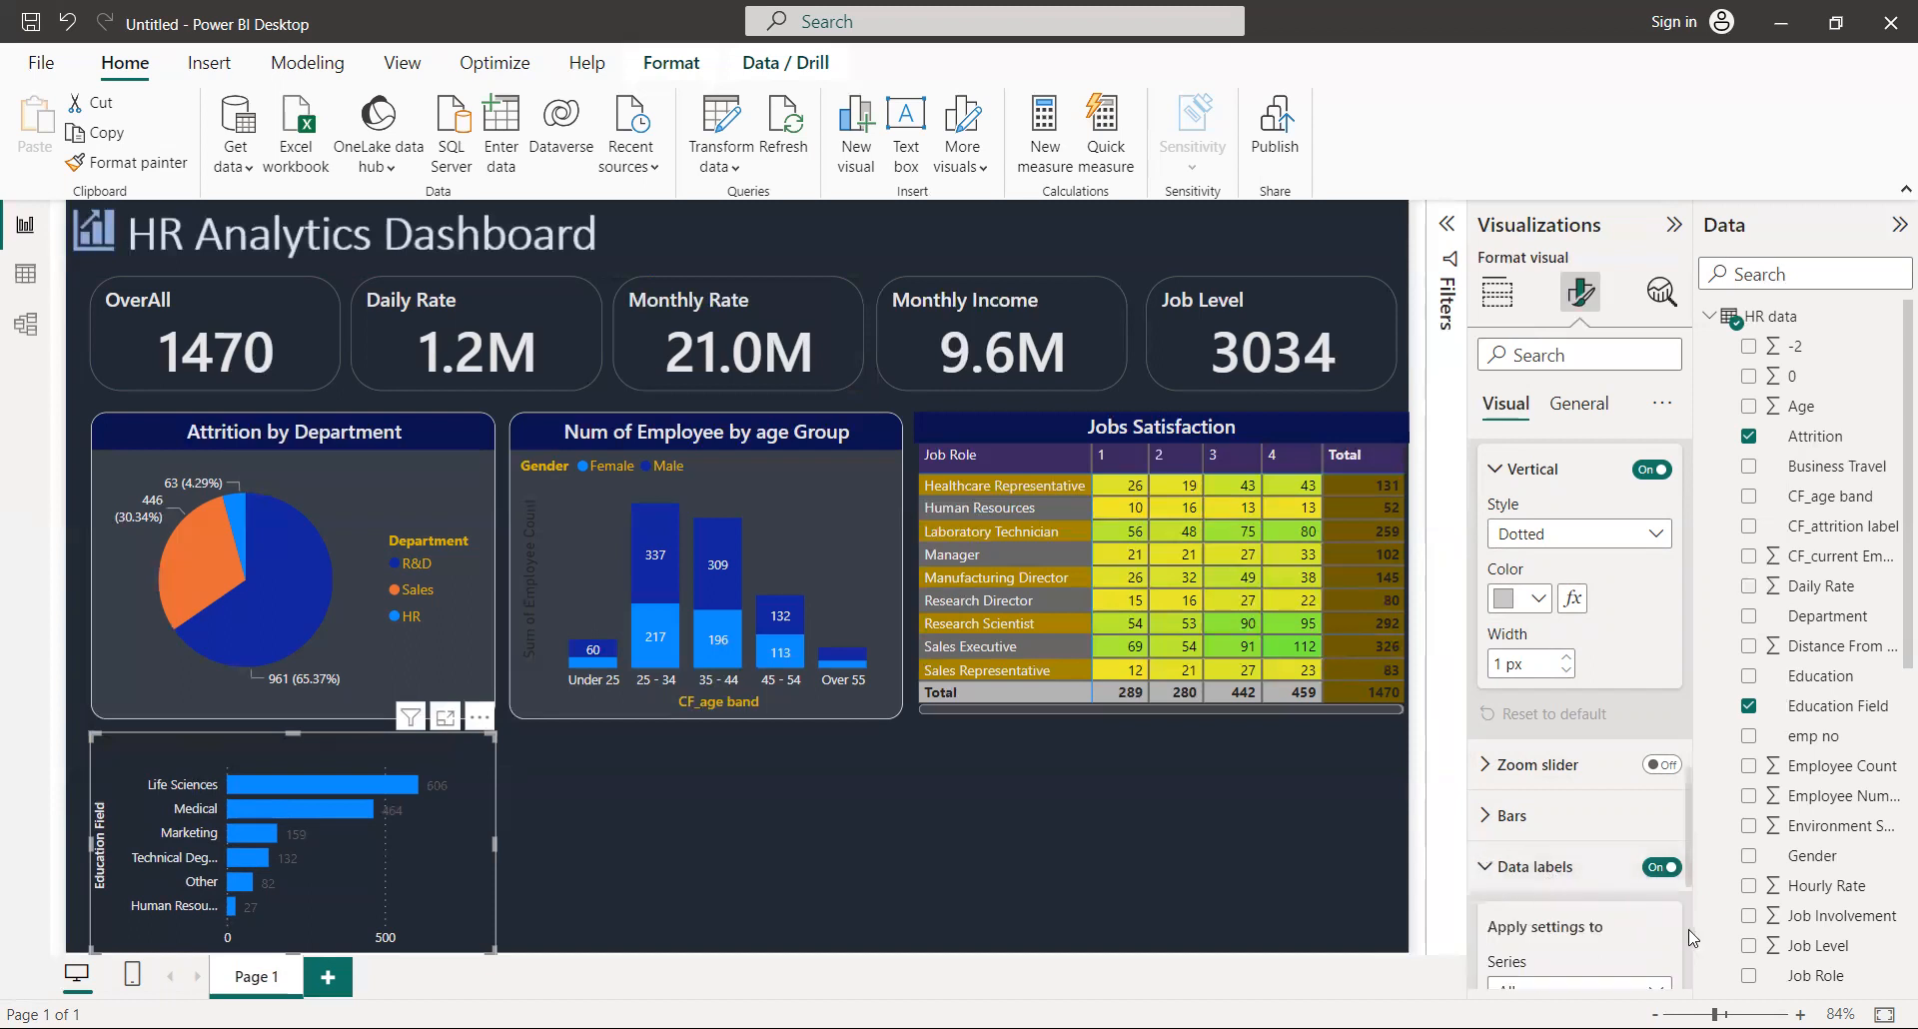
pyautogui.scroll(-4, 1626, 696)
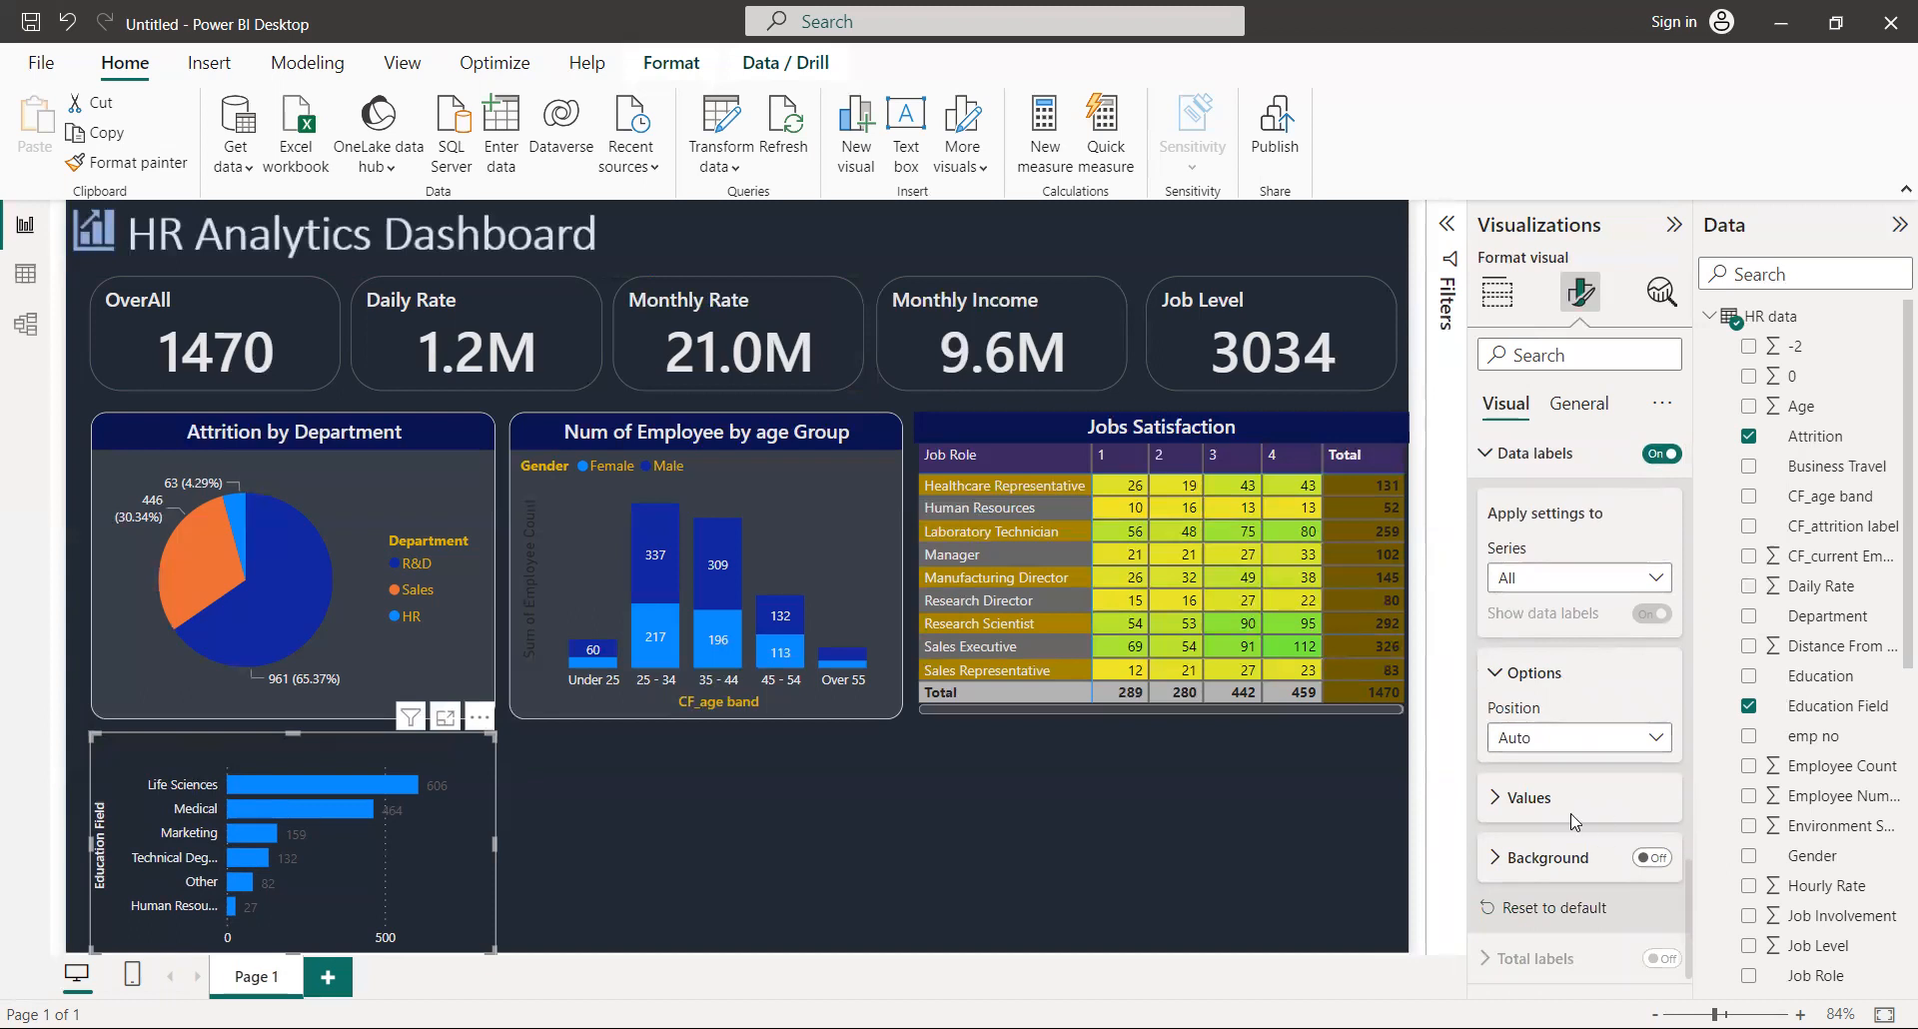
pyautogui.click(1504, 796)
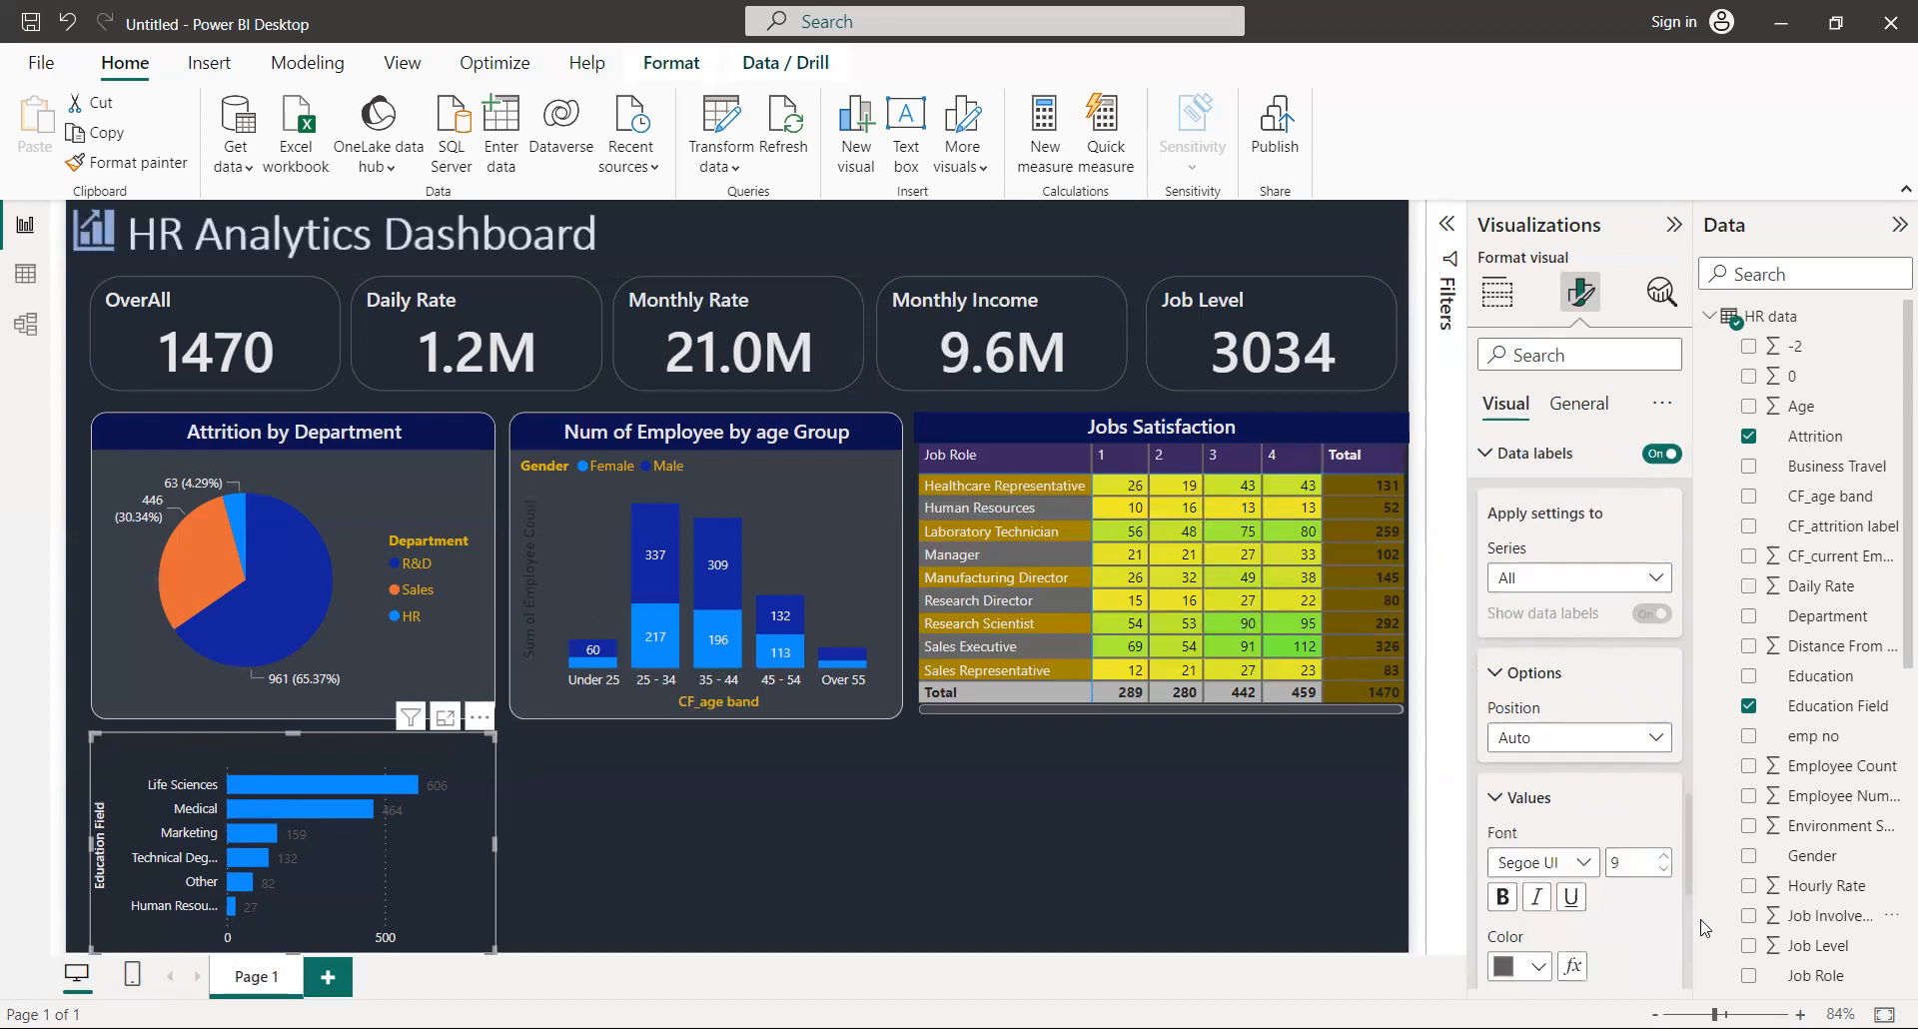
pyautogui.scroll(-3, 1684, 933)
pyautogui.scroll(-1, 1684, 933)
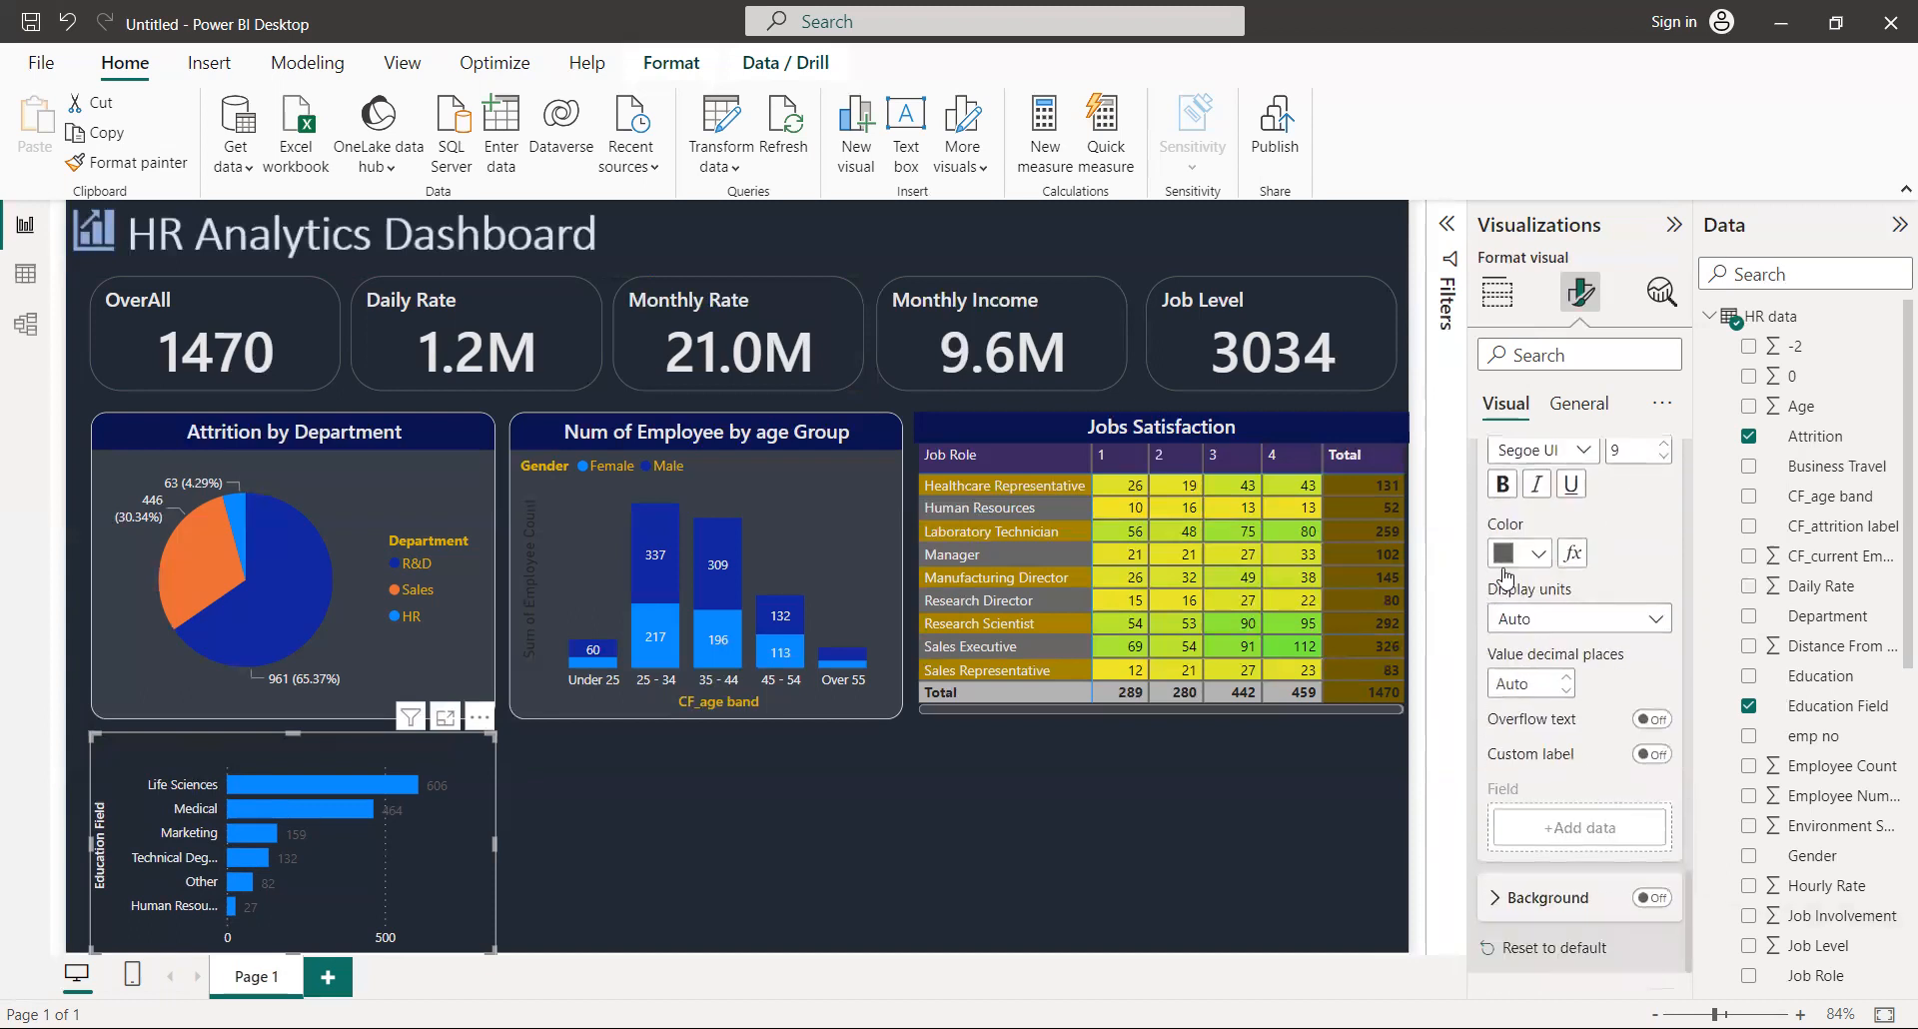
pyautogui.click(1509, 556)
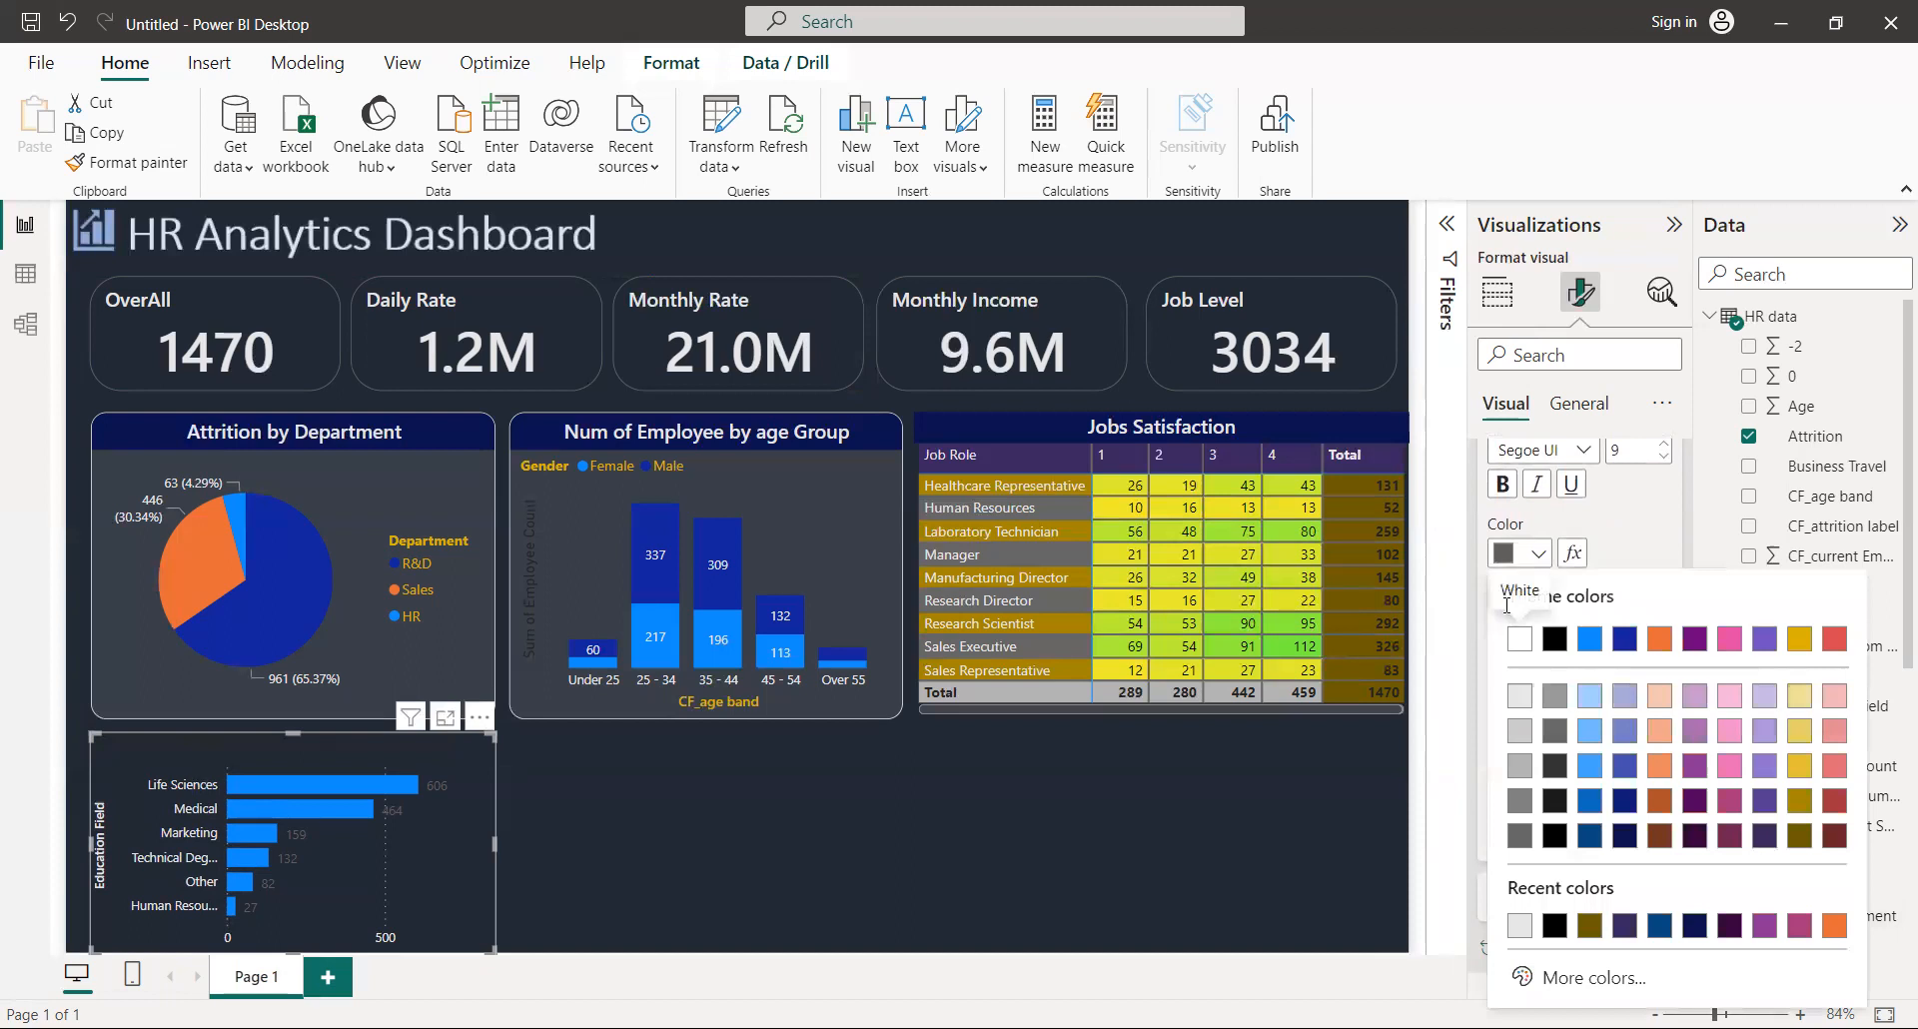
pyautogui.click(1519, 689)
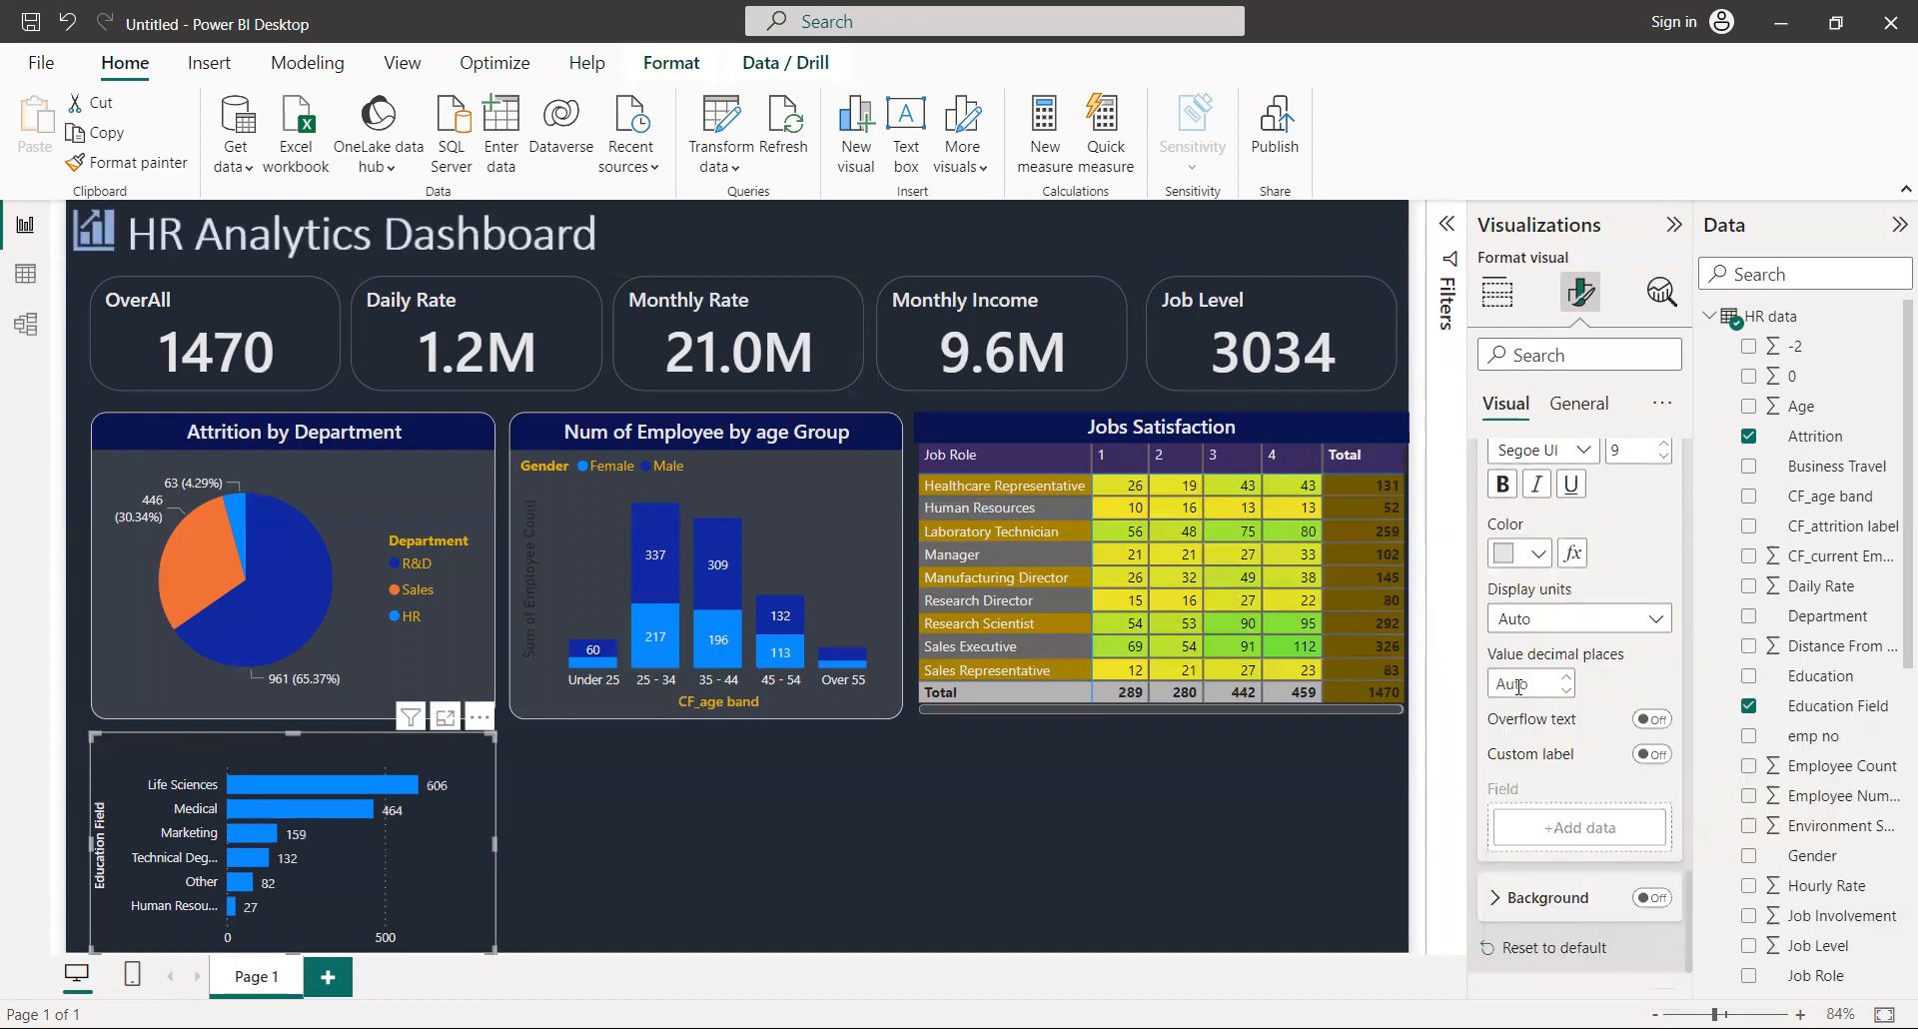
# Step: Set the text colour of the Education Field bar chart's title to light grey
pyautogui.scroll(5, 1691, 561)
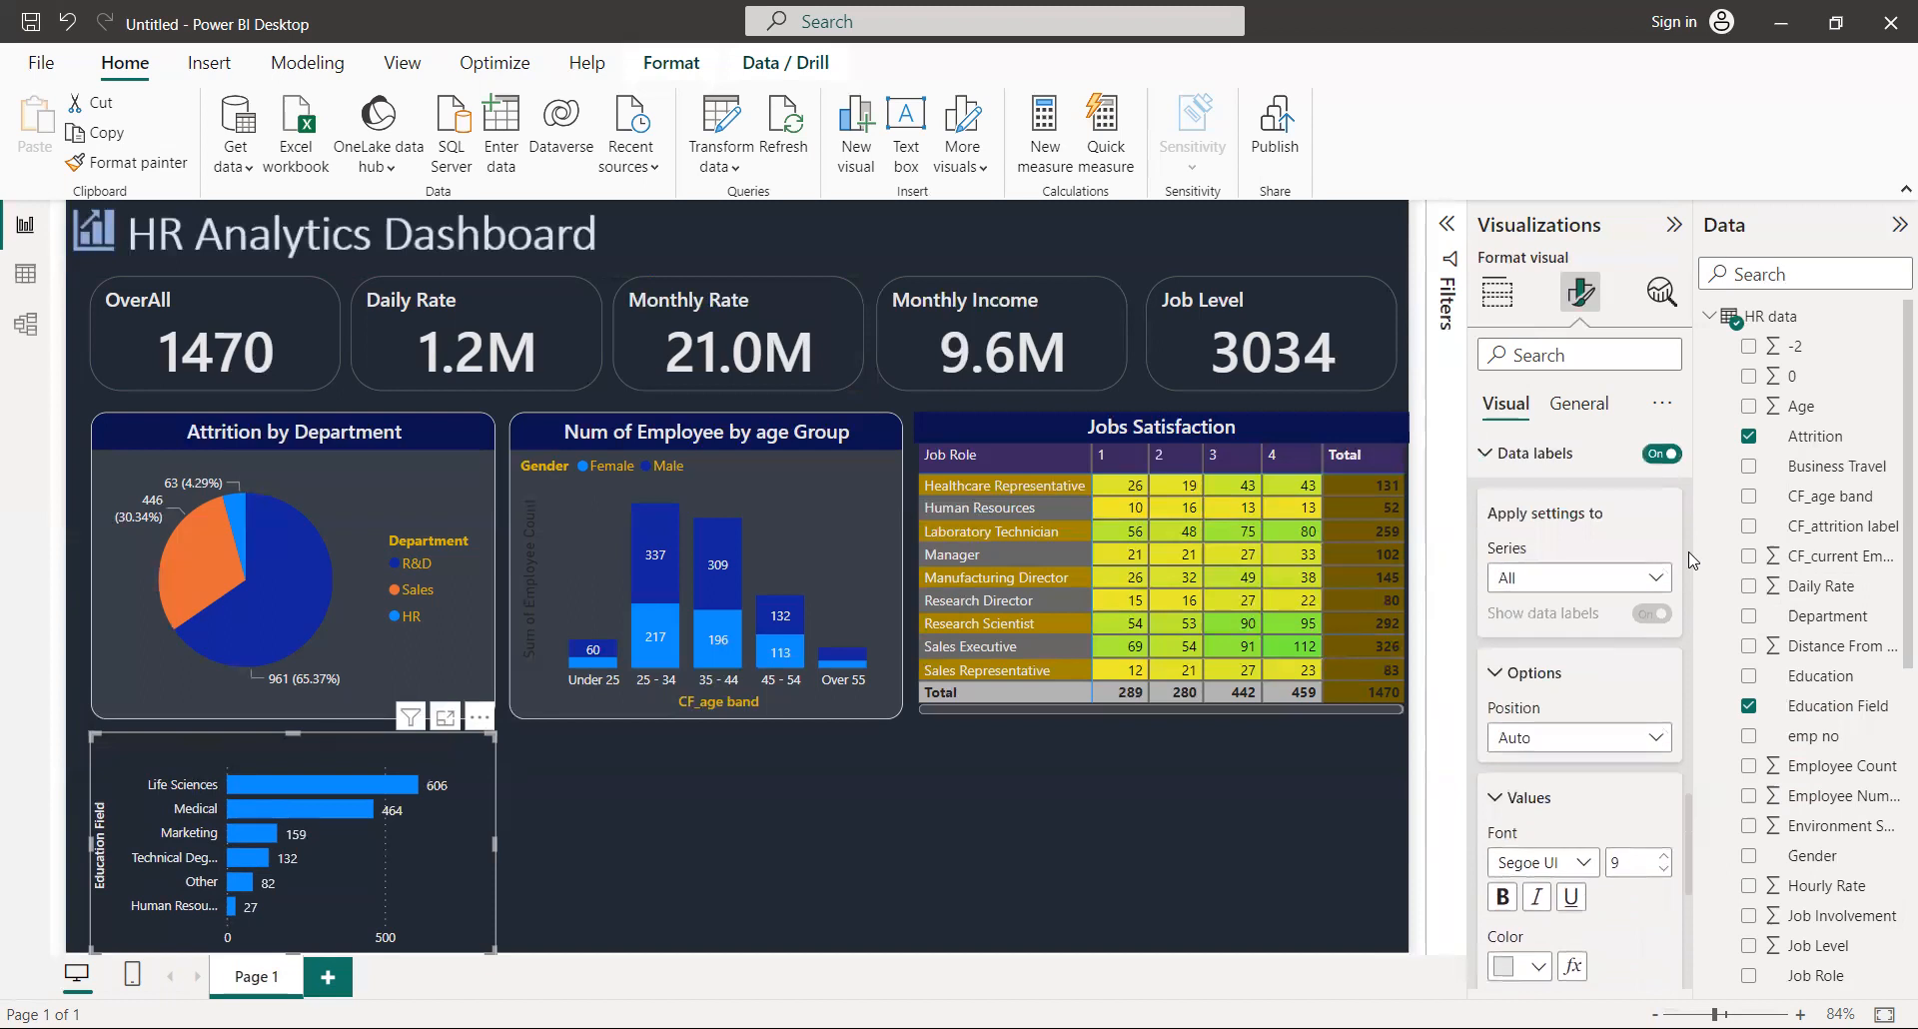
pyautogui.scroll(5, 1692, 528)
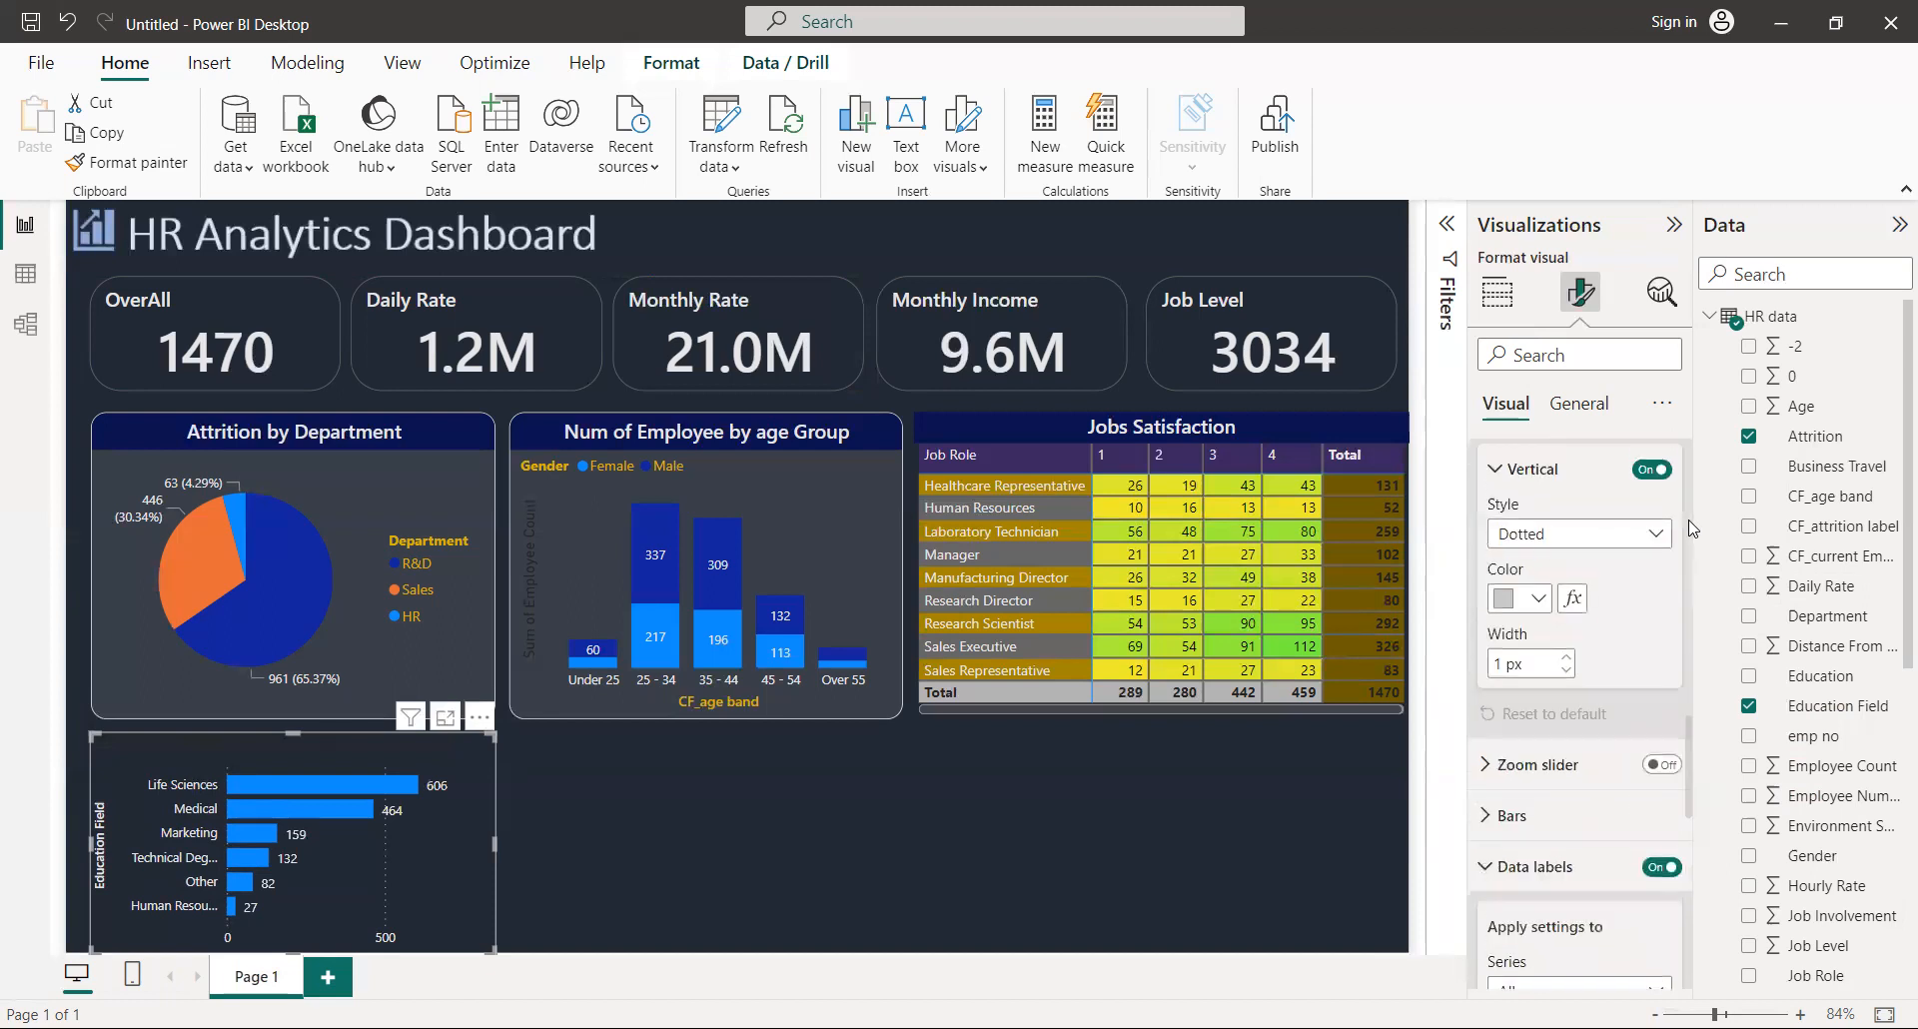
pyautogui.scroll(5, 1691, 527)
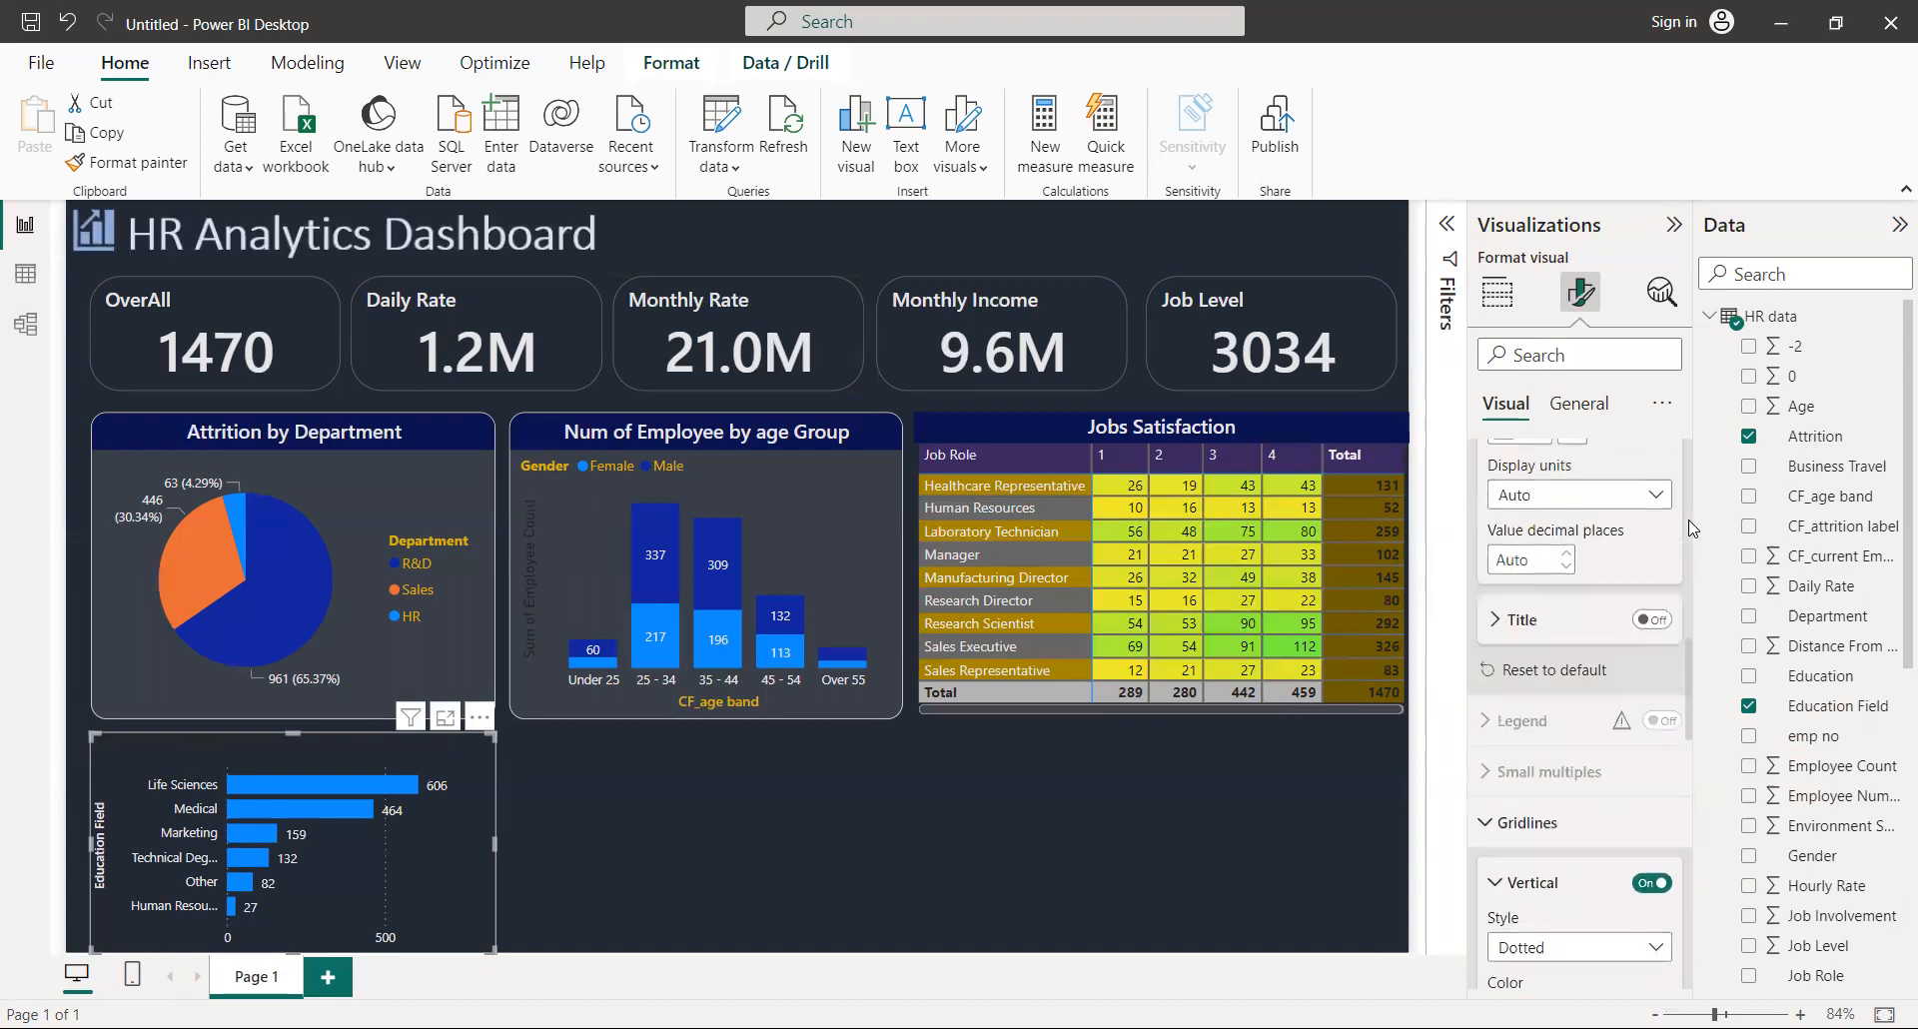
pyautogui.scroll(5, 1691, 527)
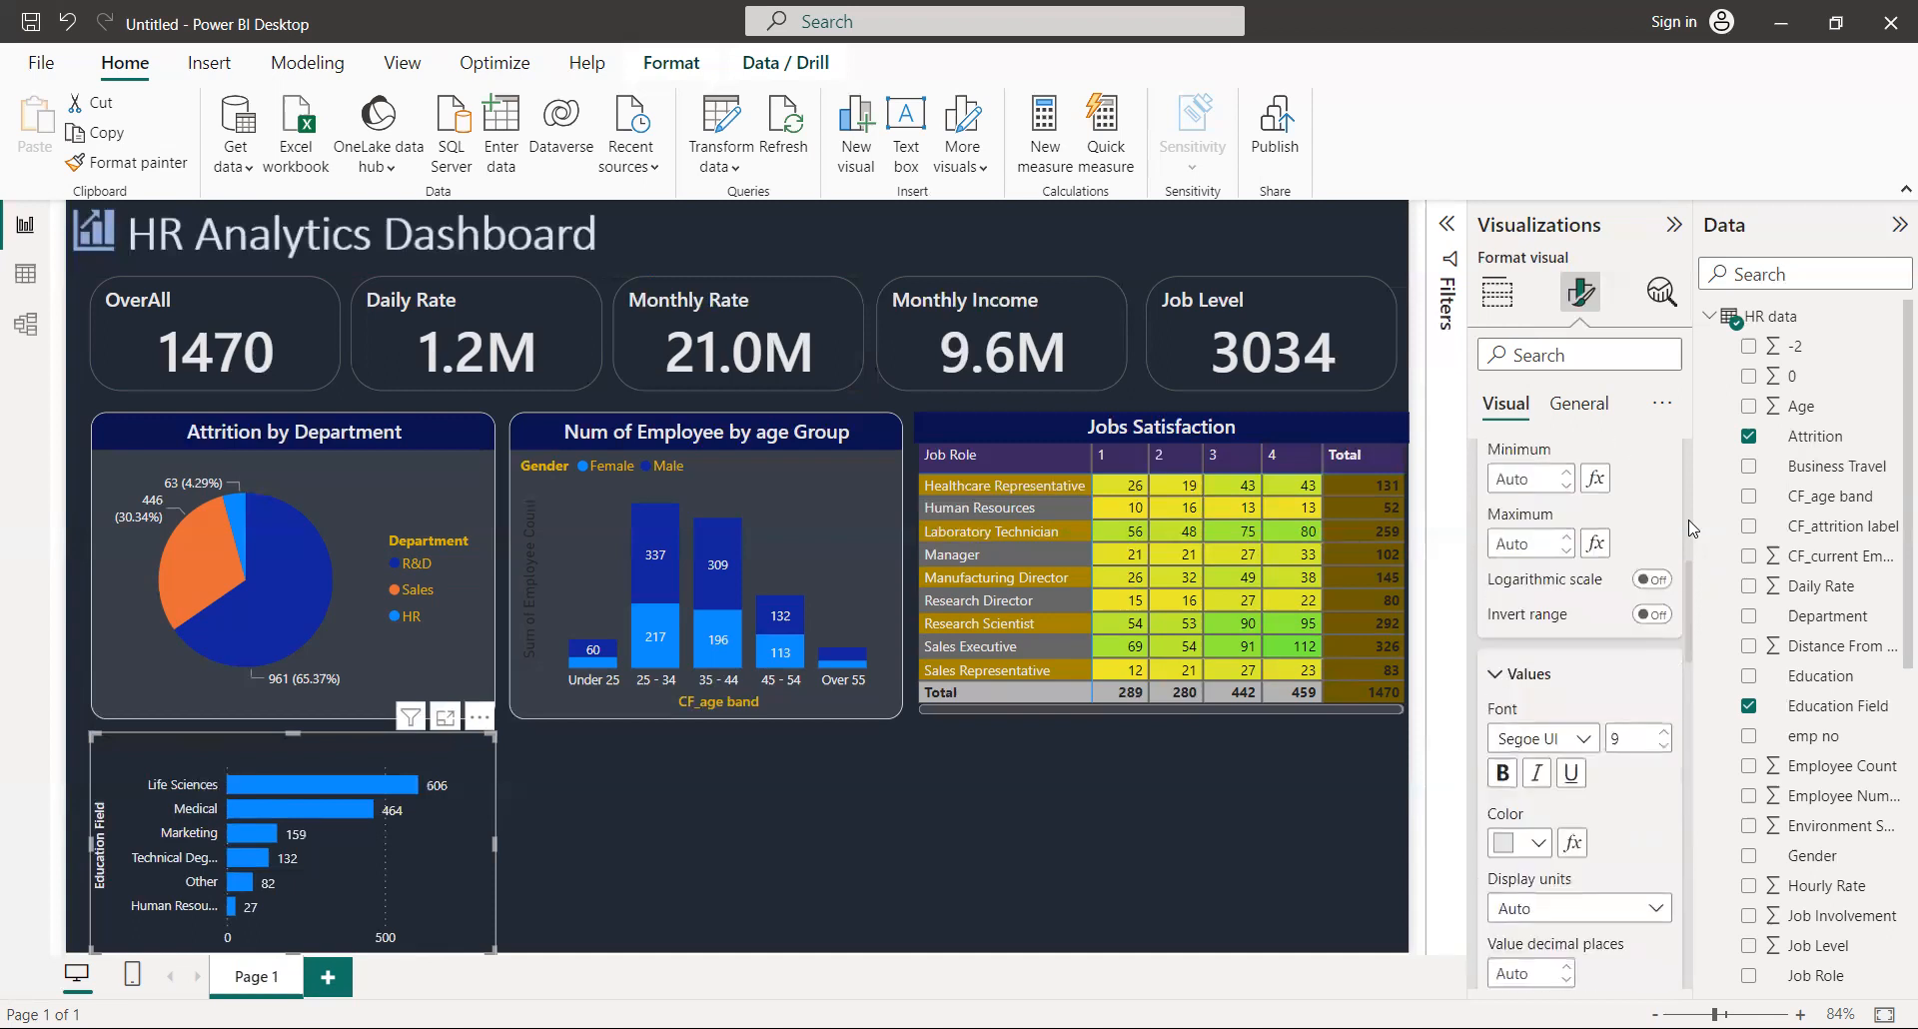
pyautogui.scroll(5, 1691, 527)
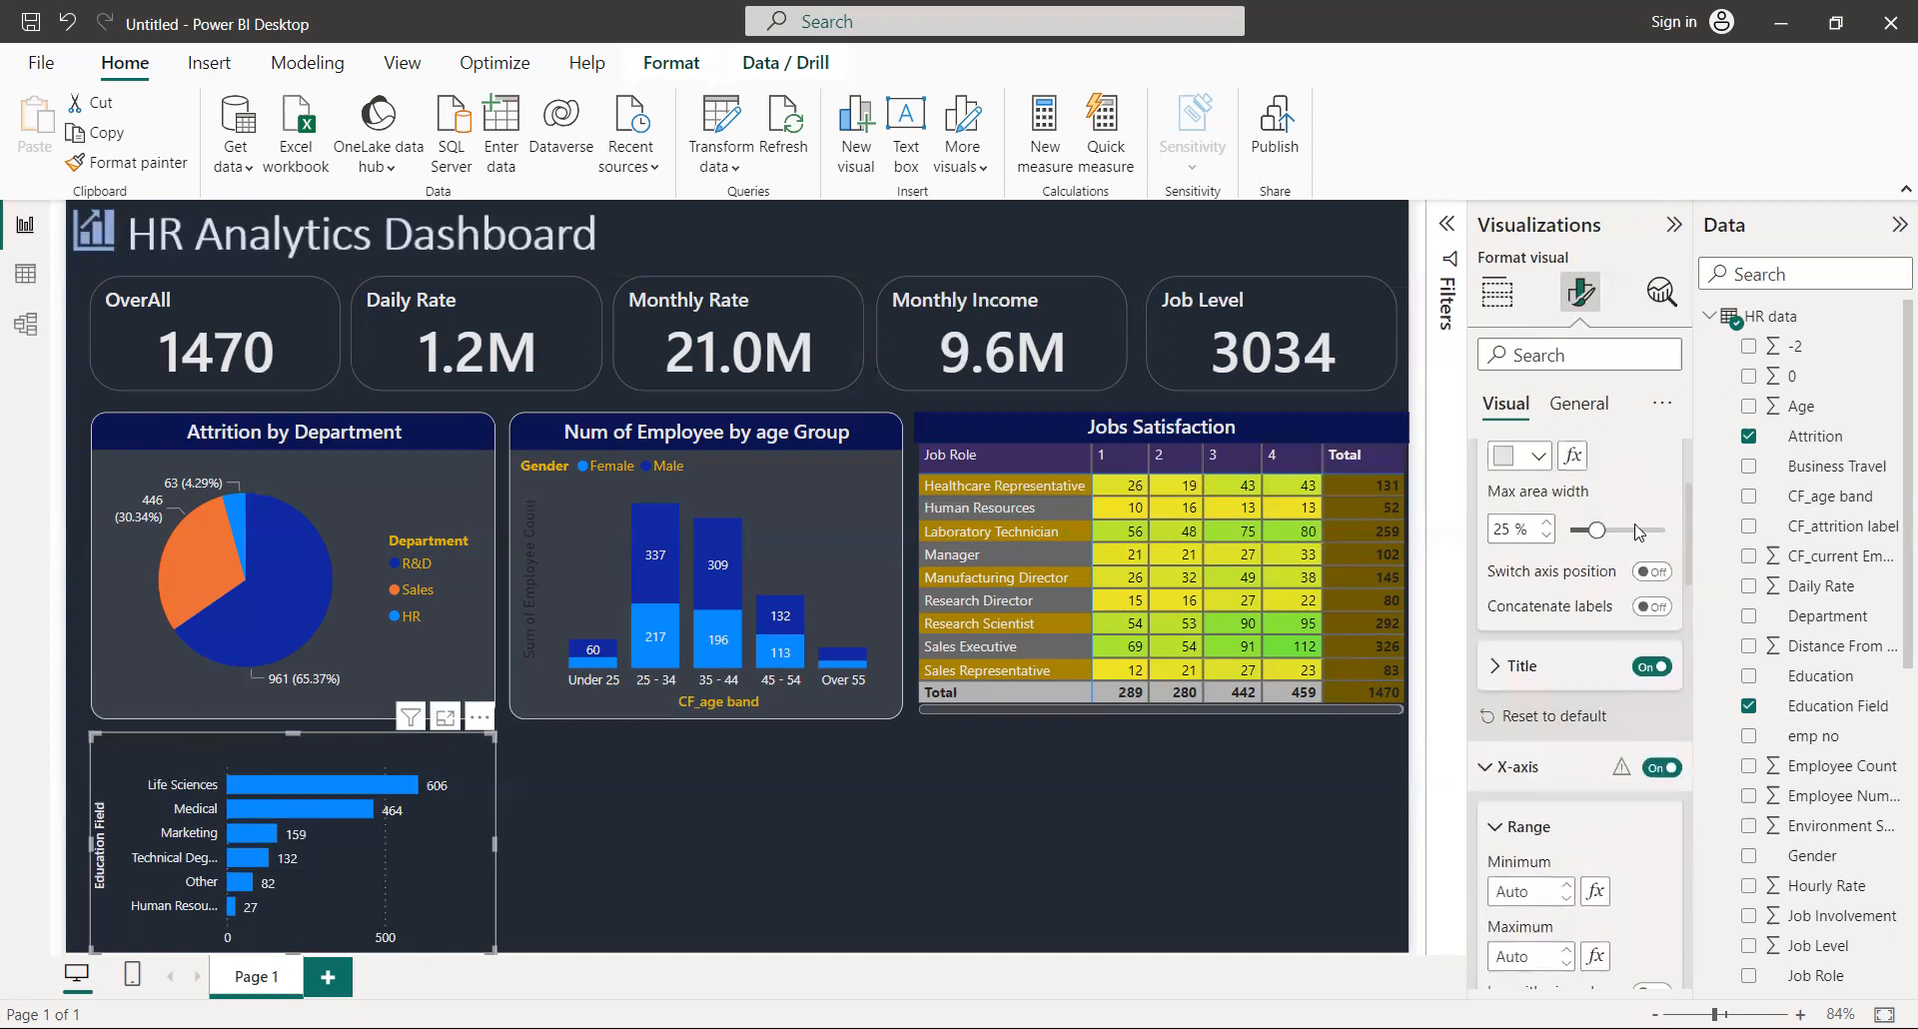
pyautogui.click(1582, 404)
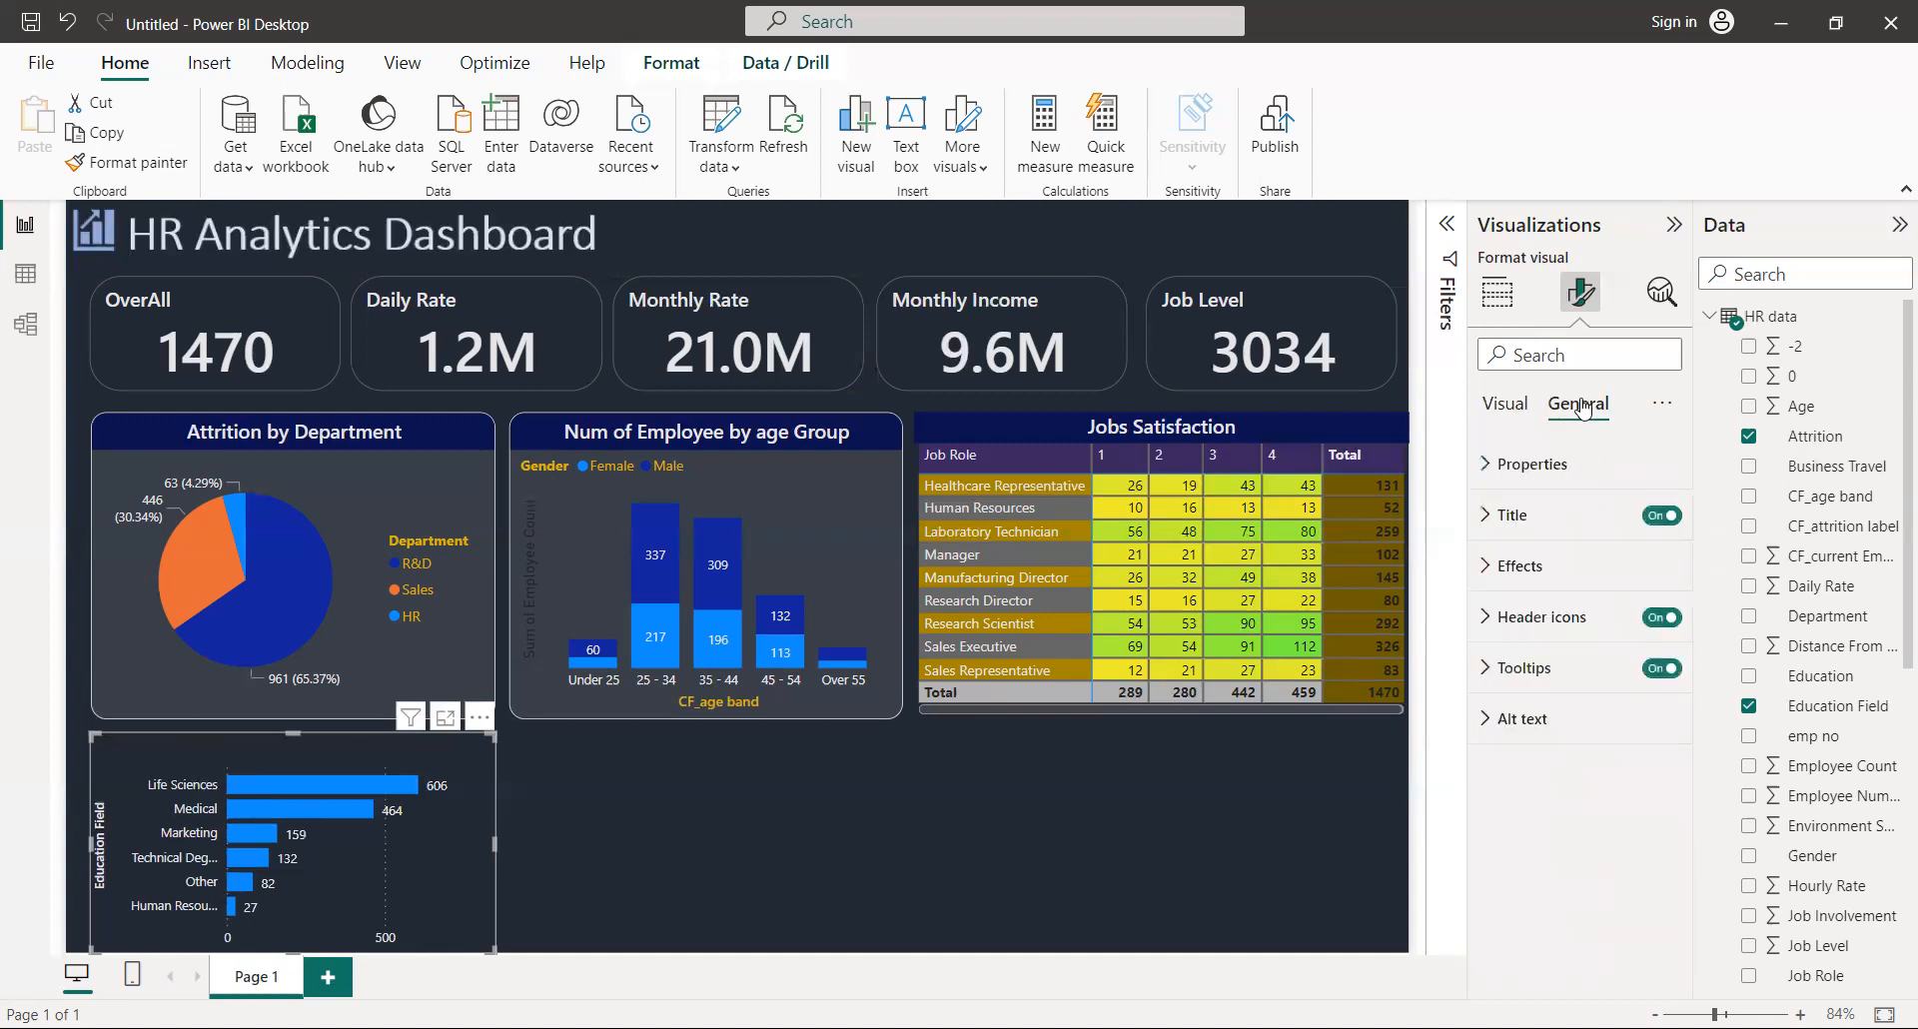
pyautogui.click(1512, 515)
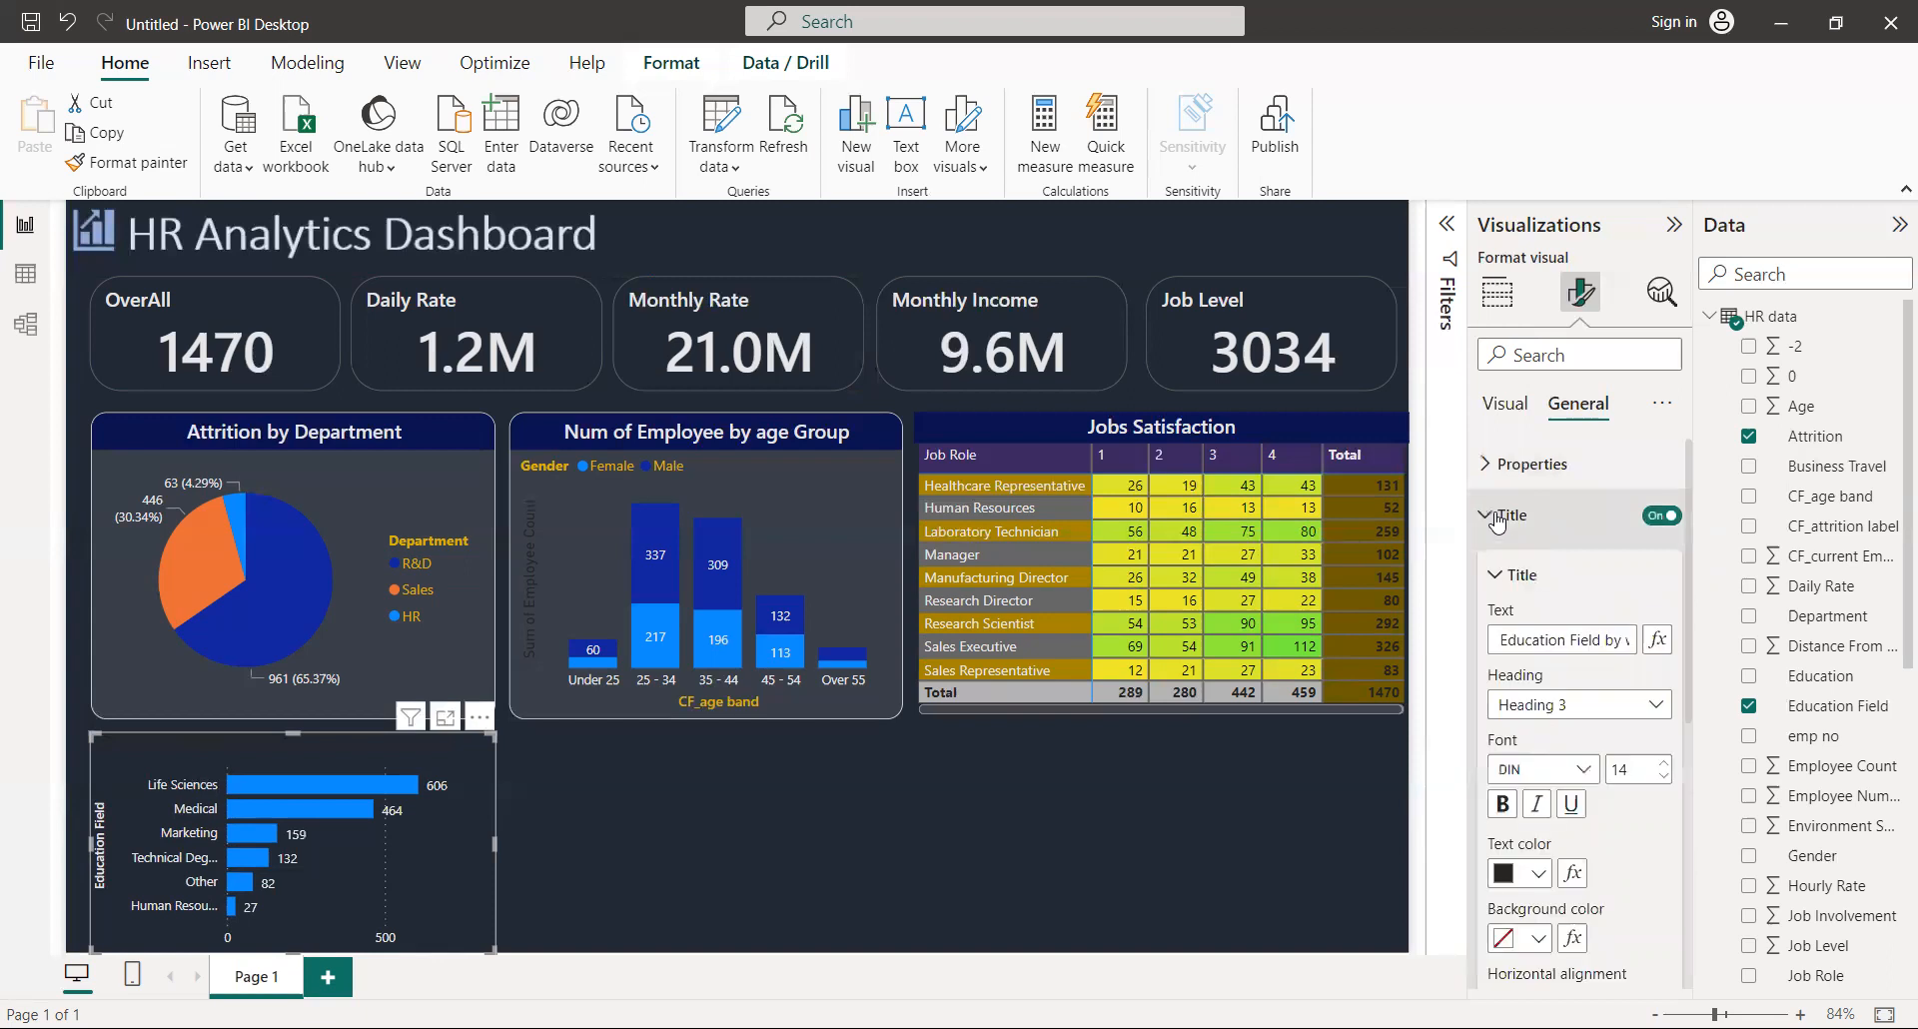
pyautogui.click(1510, 877)
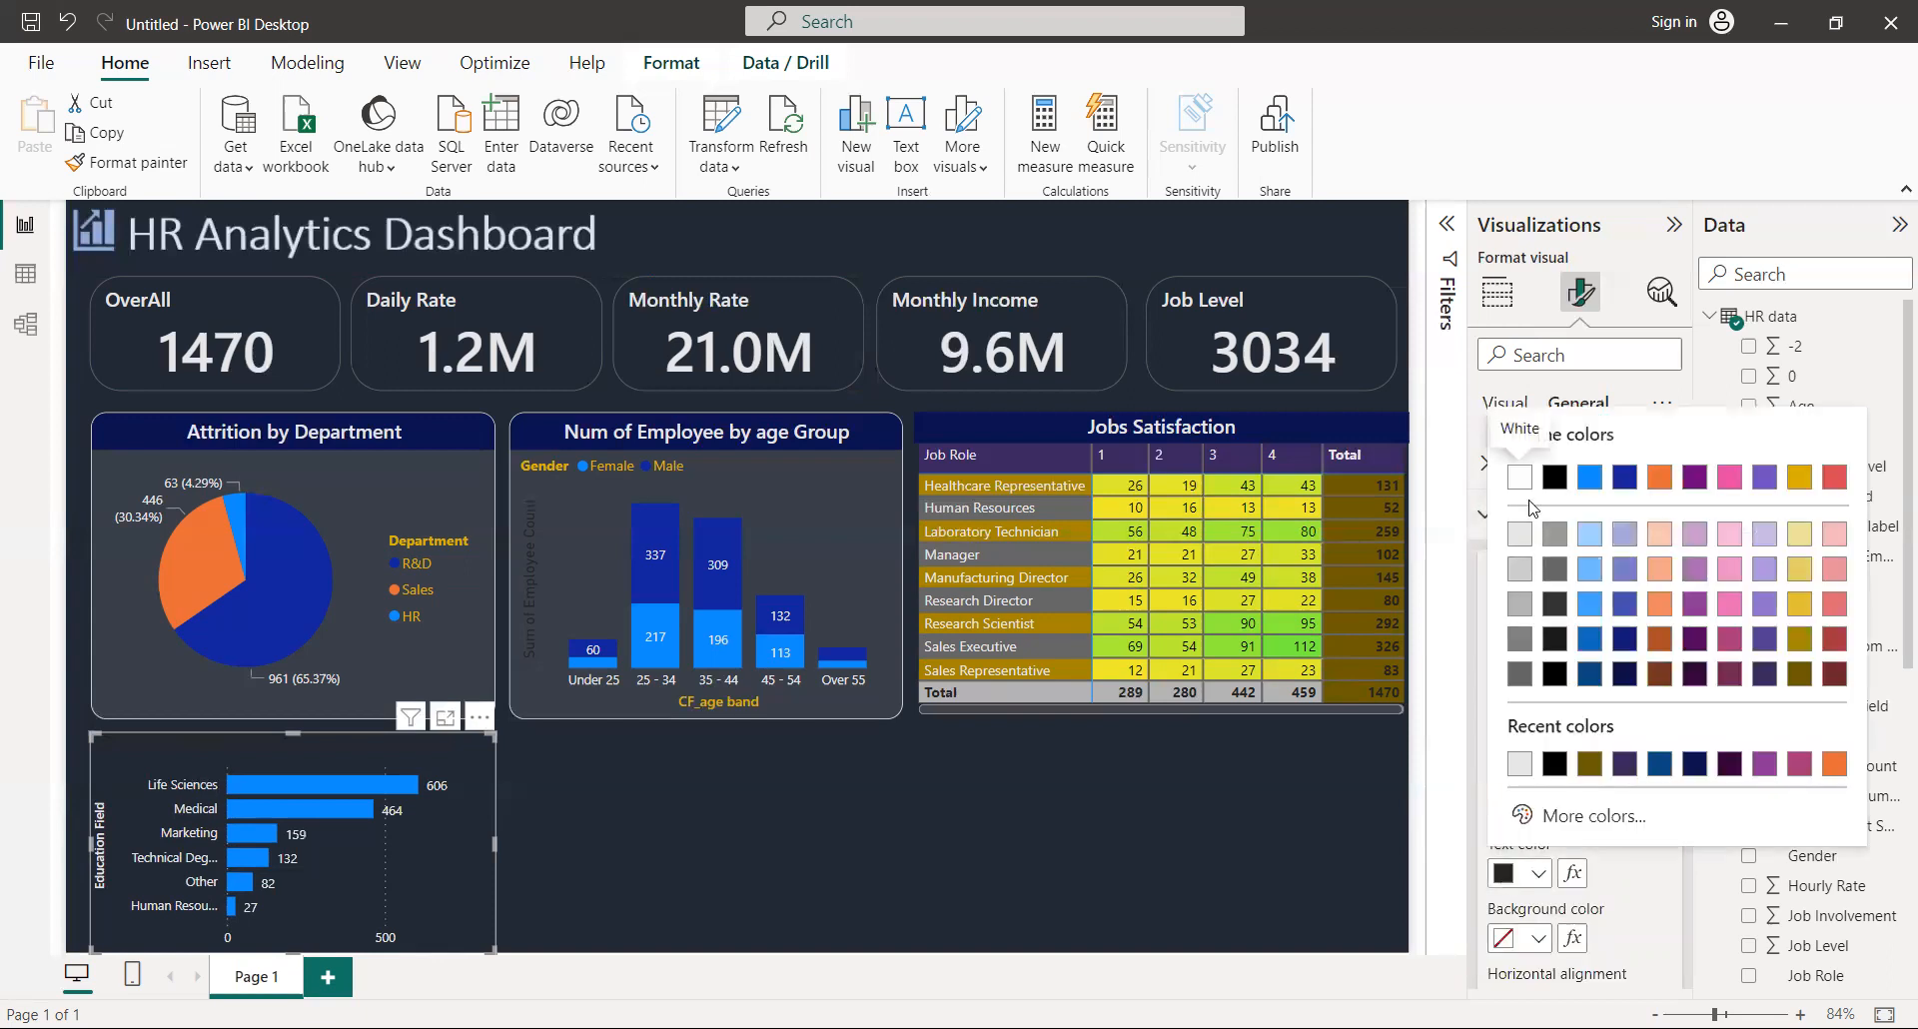
pyautogui.click(1519, 542)
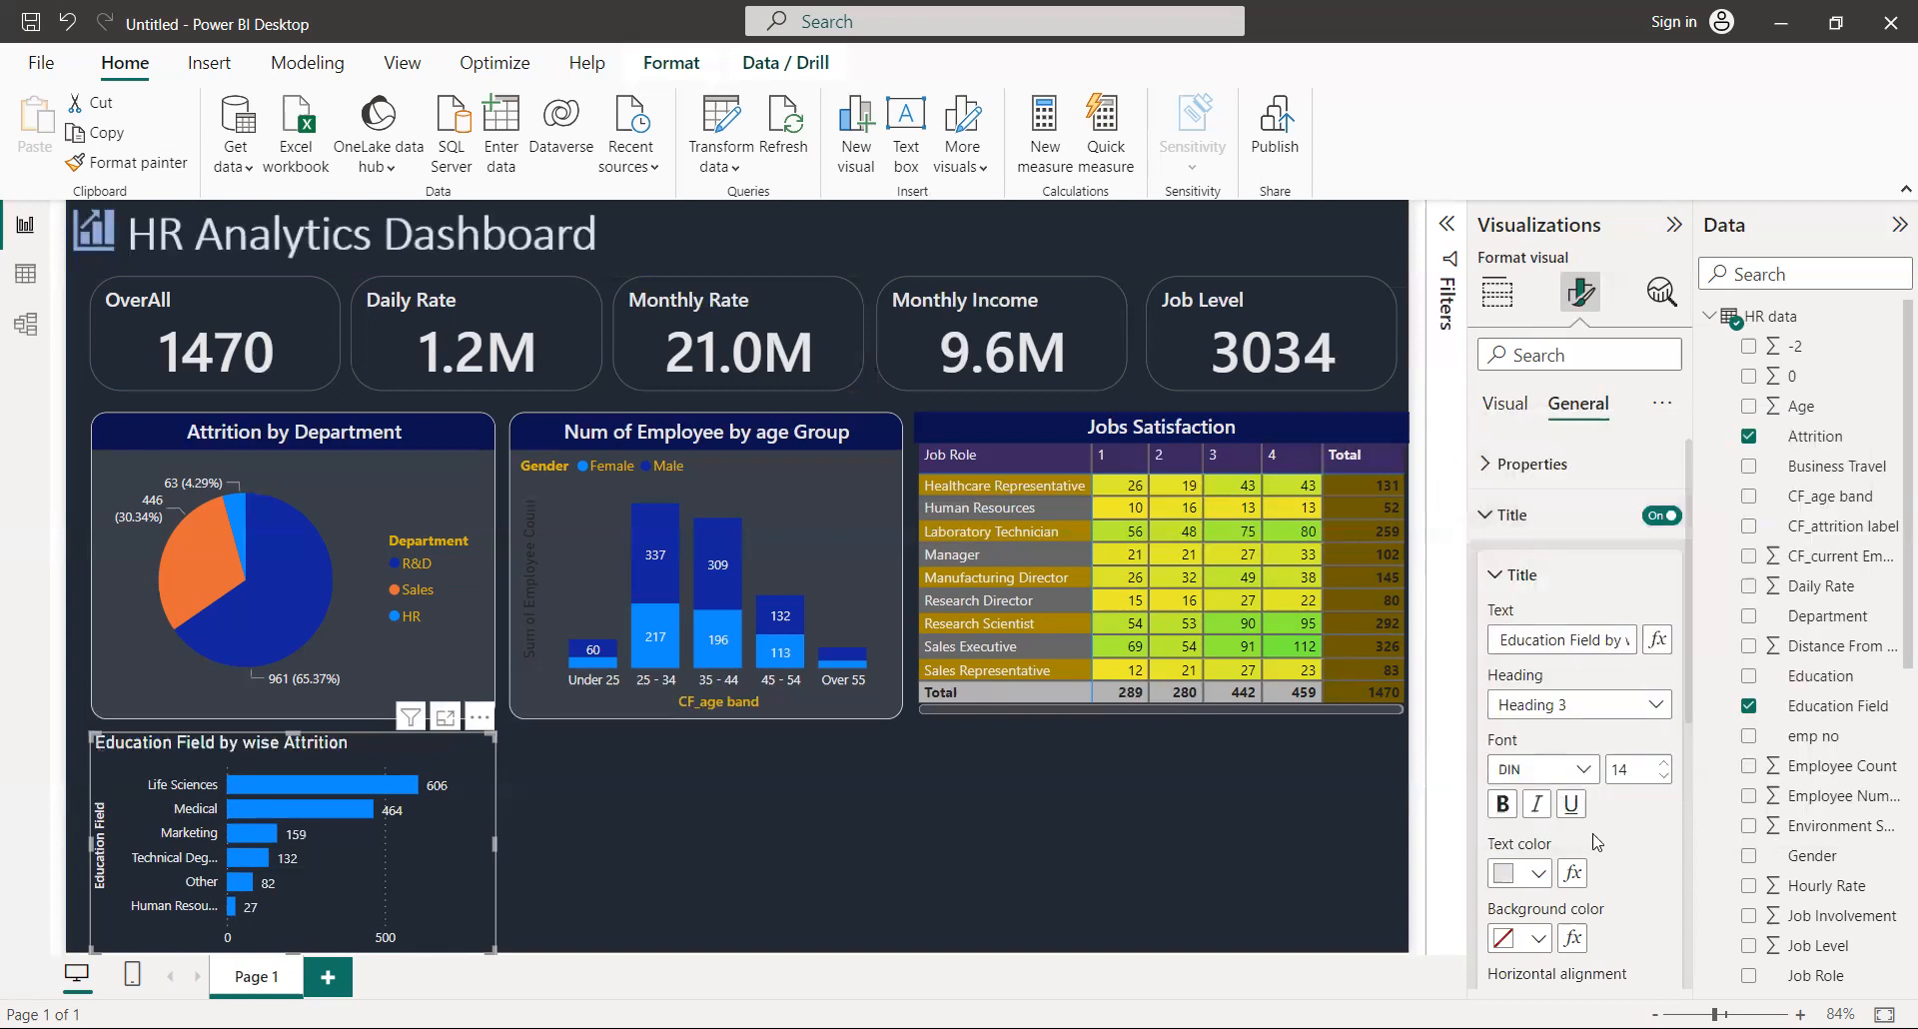
# Step: Centre the Education Field bar chart's title and give it the darkest navy blue background
pyautogui.scroll(-5, 1688, 935)
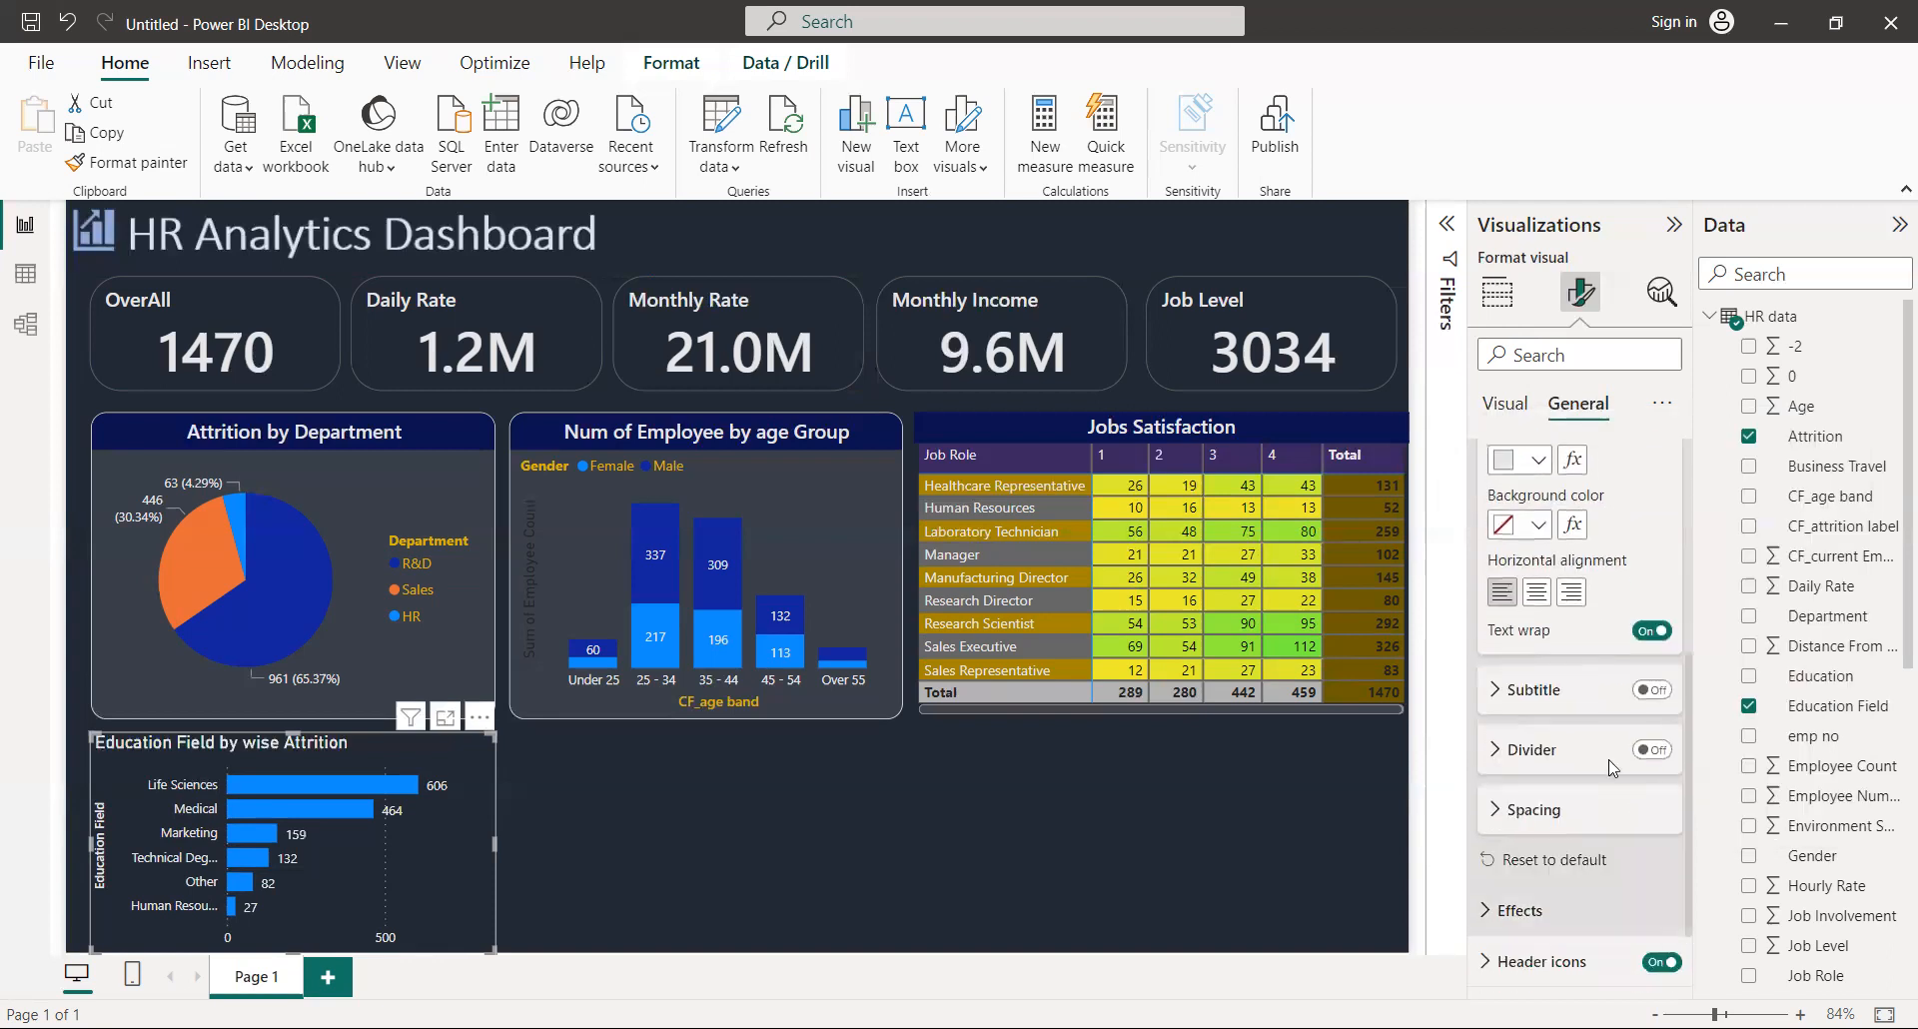
pyautogui.click(1538, 591)
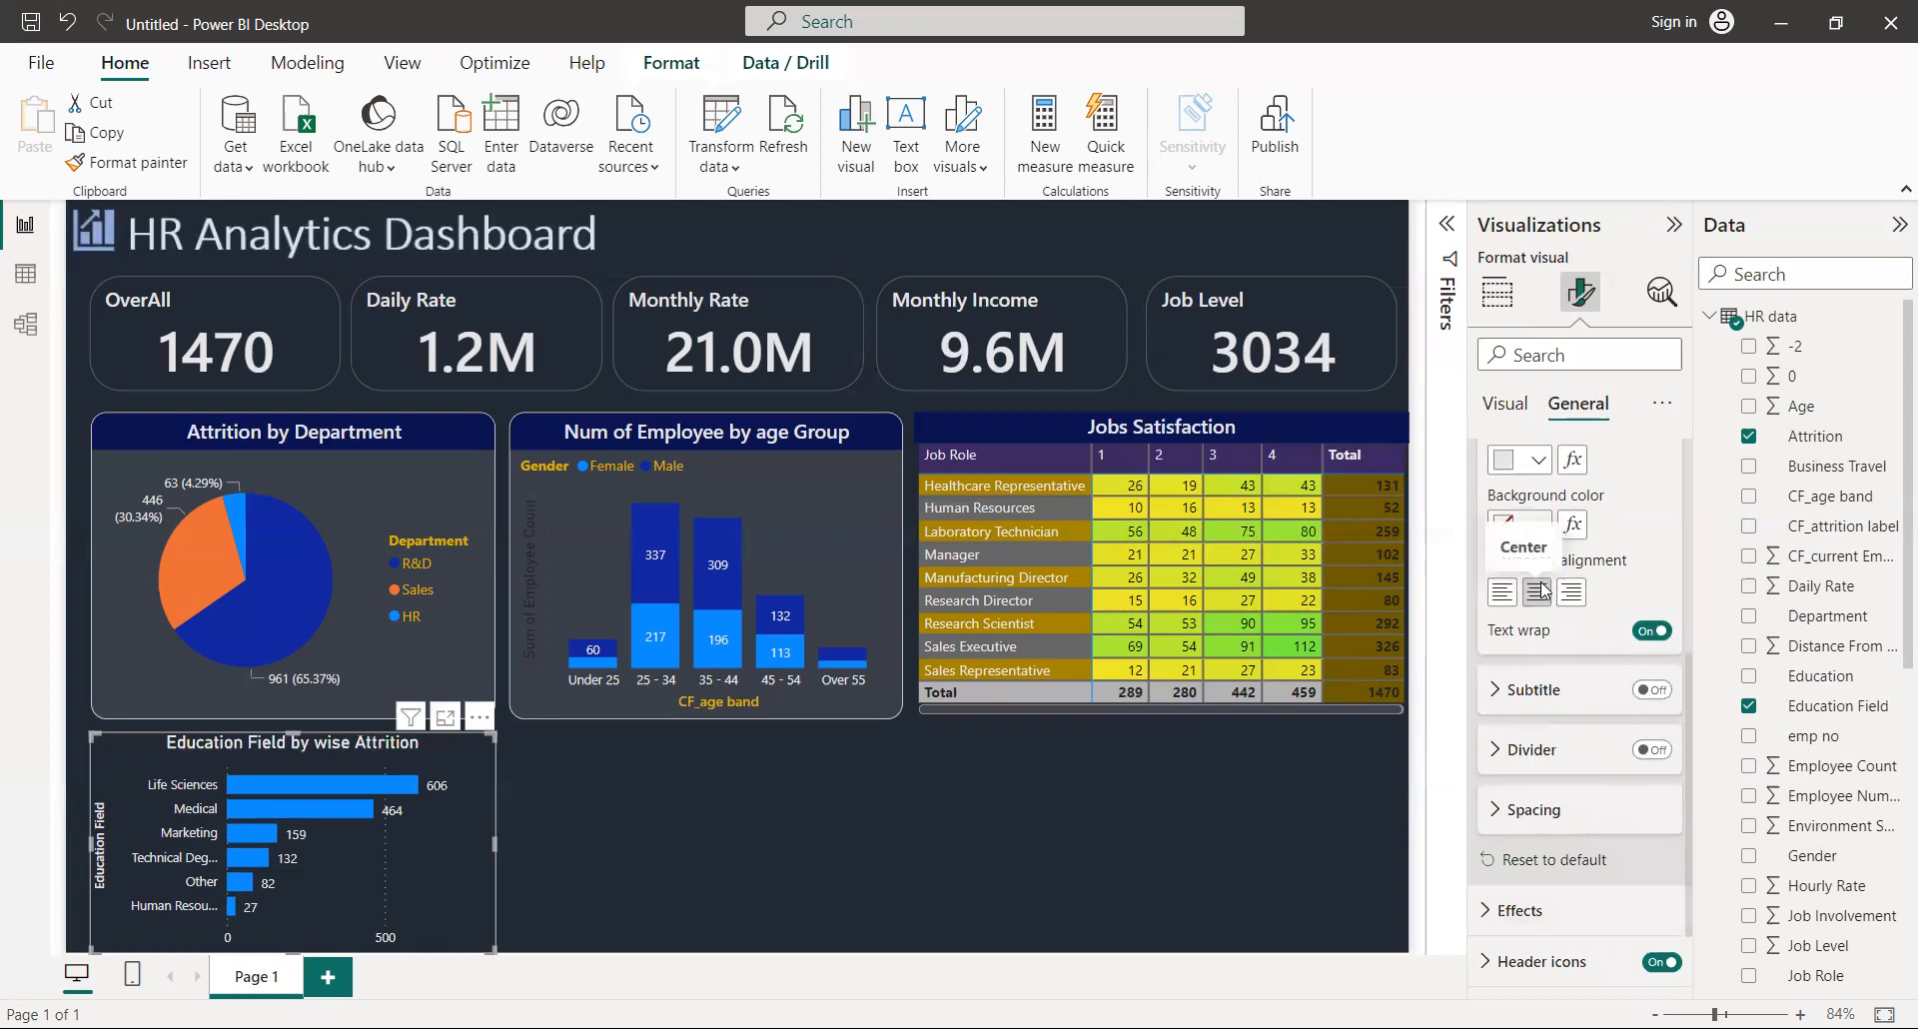
pyautogui.click(1514, 538)
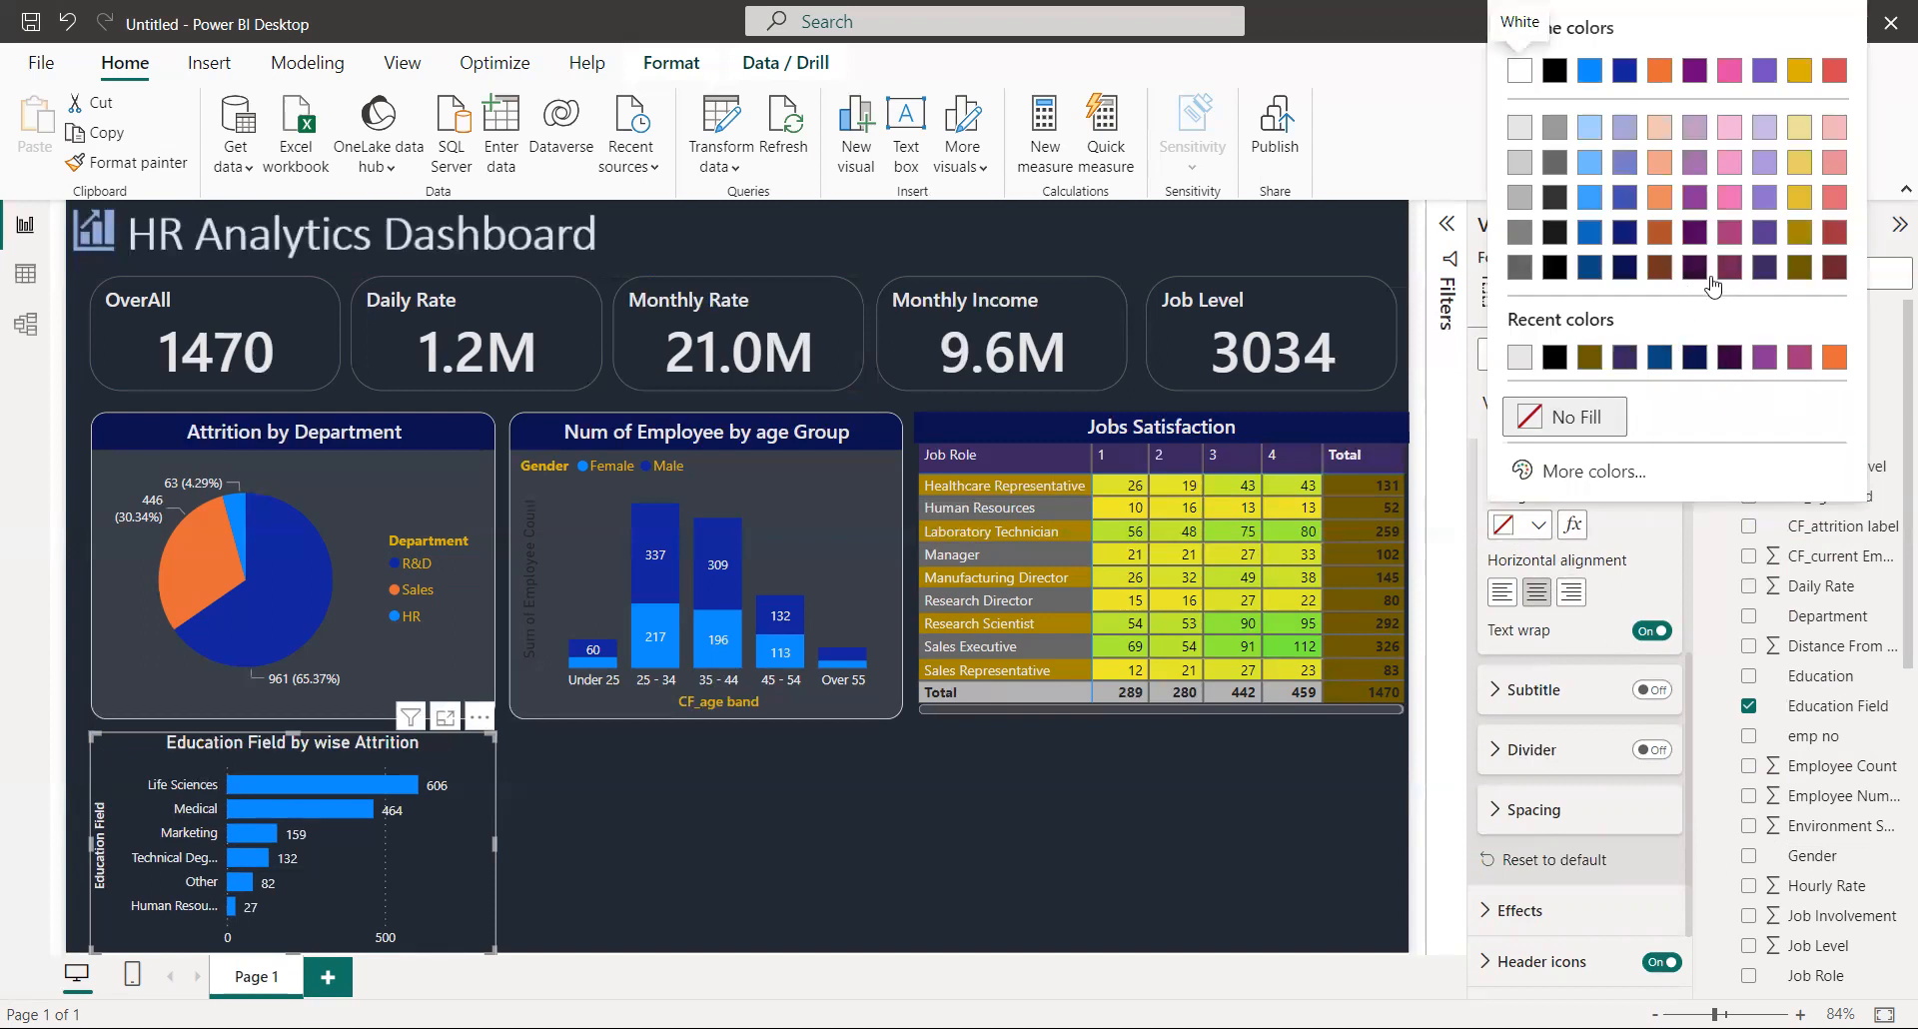
pyautogui.click(1625, 267)
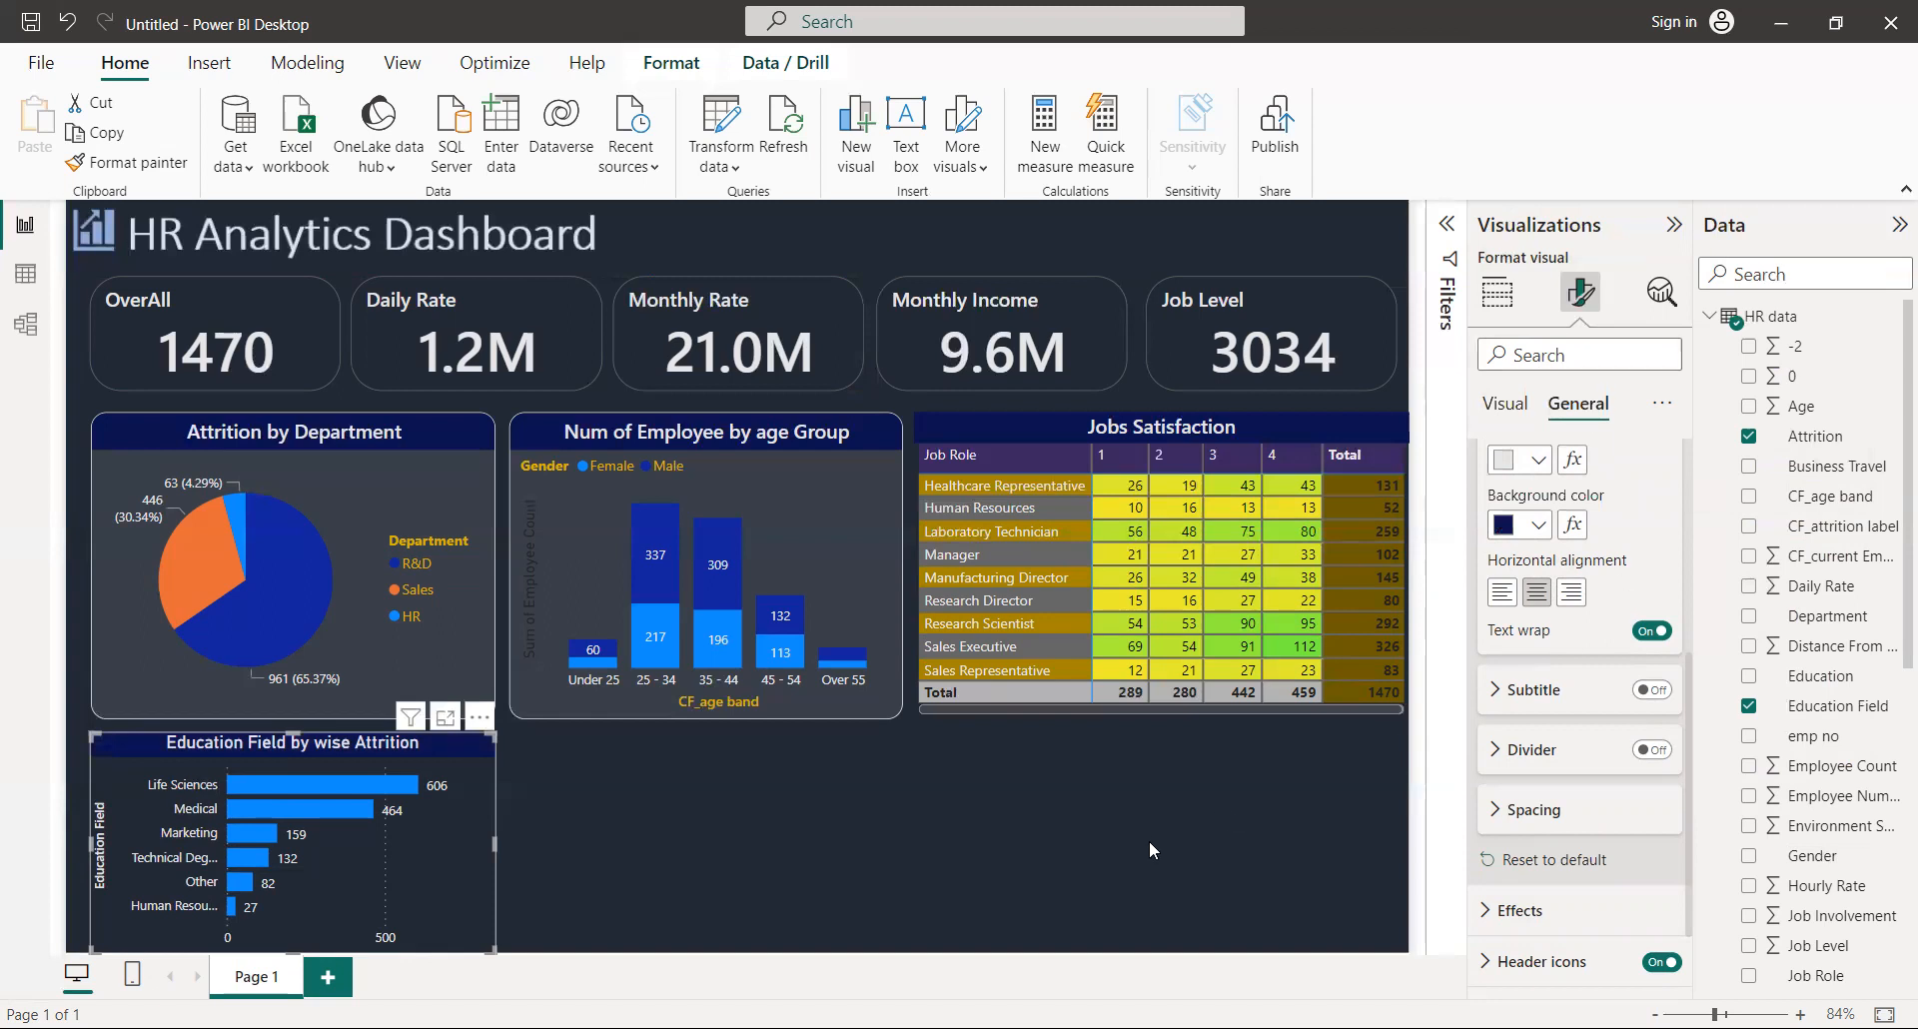
pyautogui.click(1053, 844)
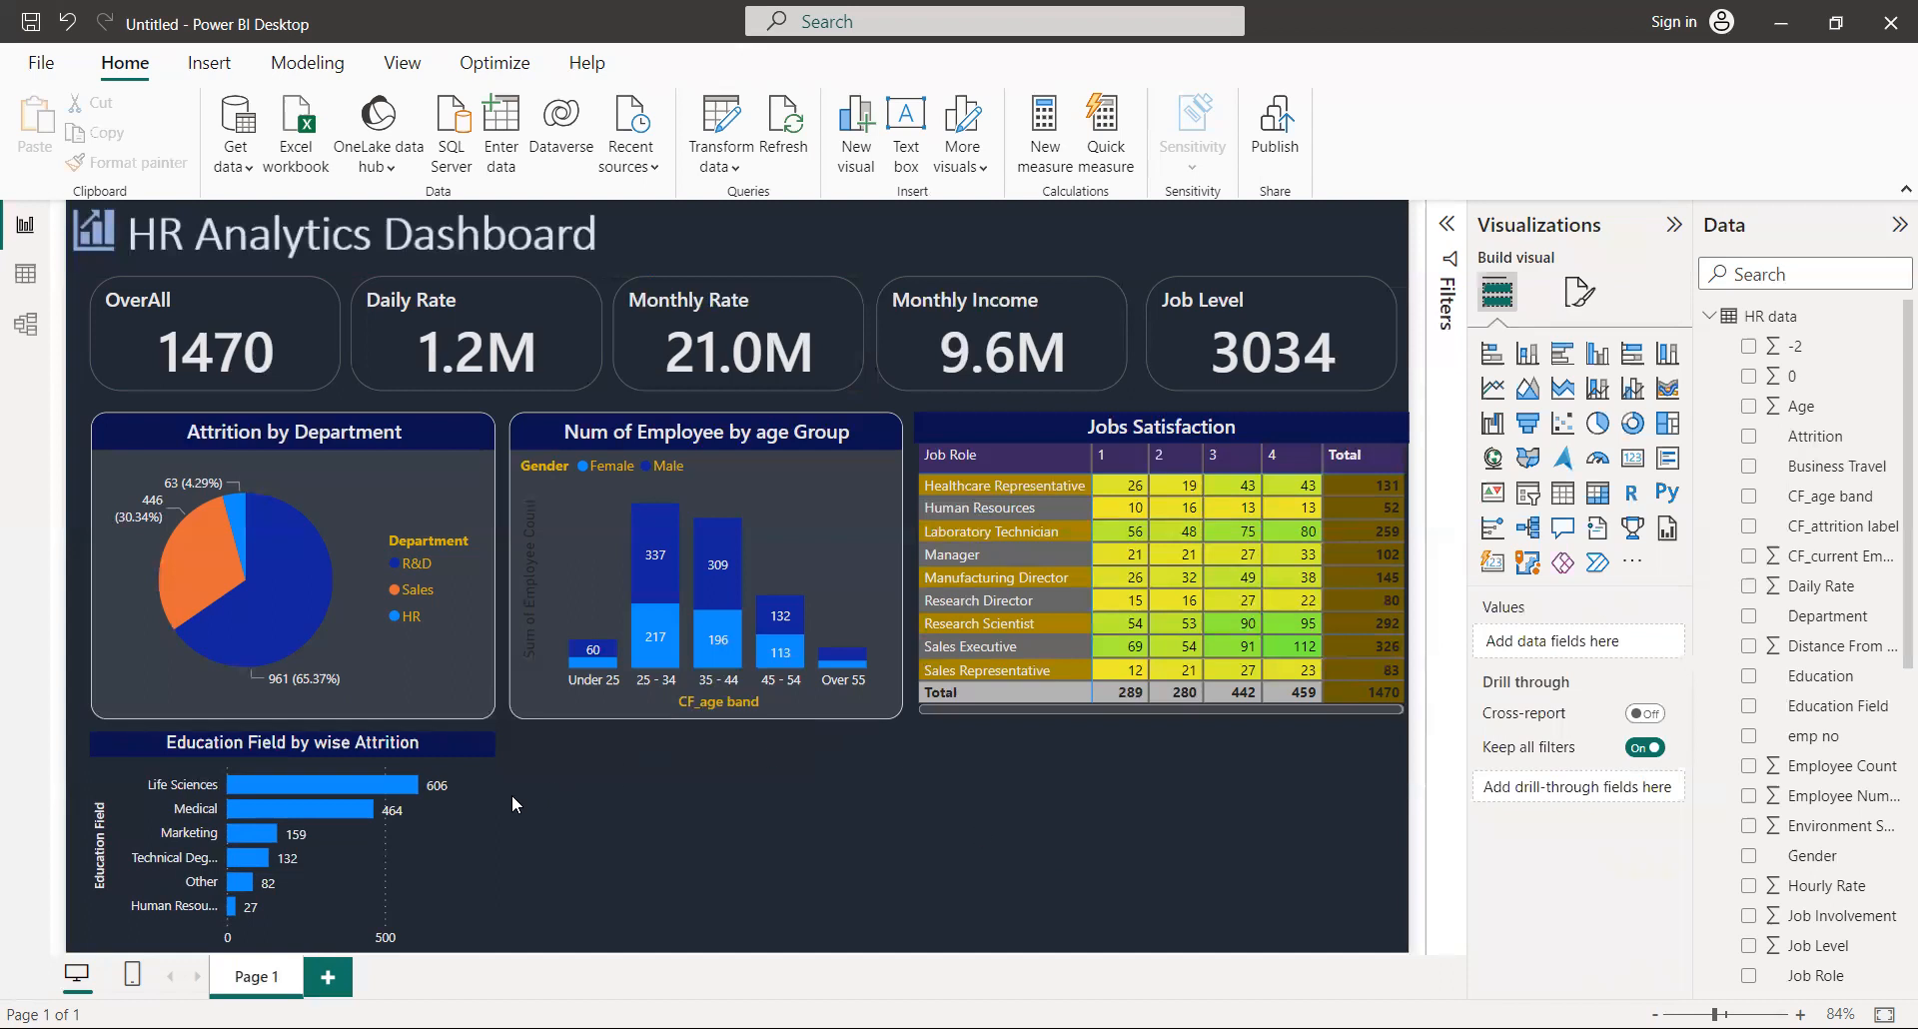
pyautogui.click(448, 818)
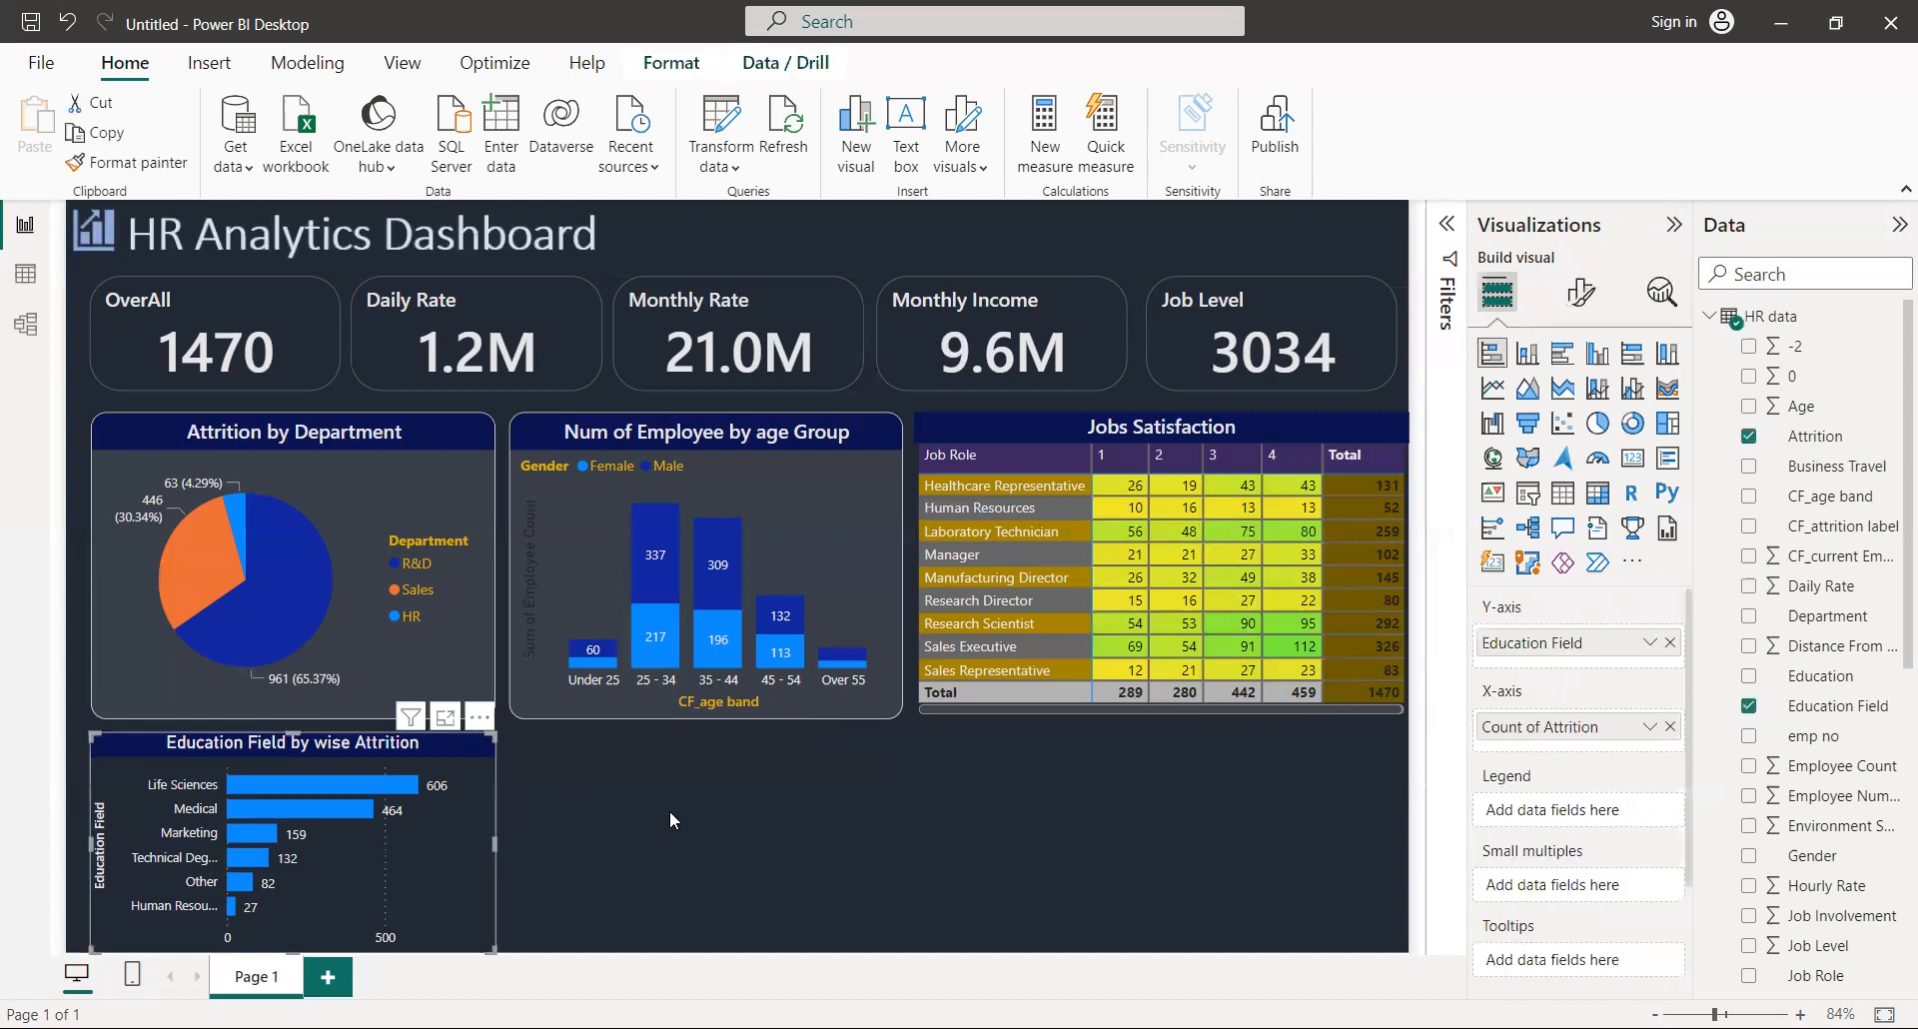
# Step: Copy the Attrition by Department pie chart's formatting onto the Education Field bar chart with Format Painter
pyautogui.click(670, 813)
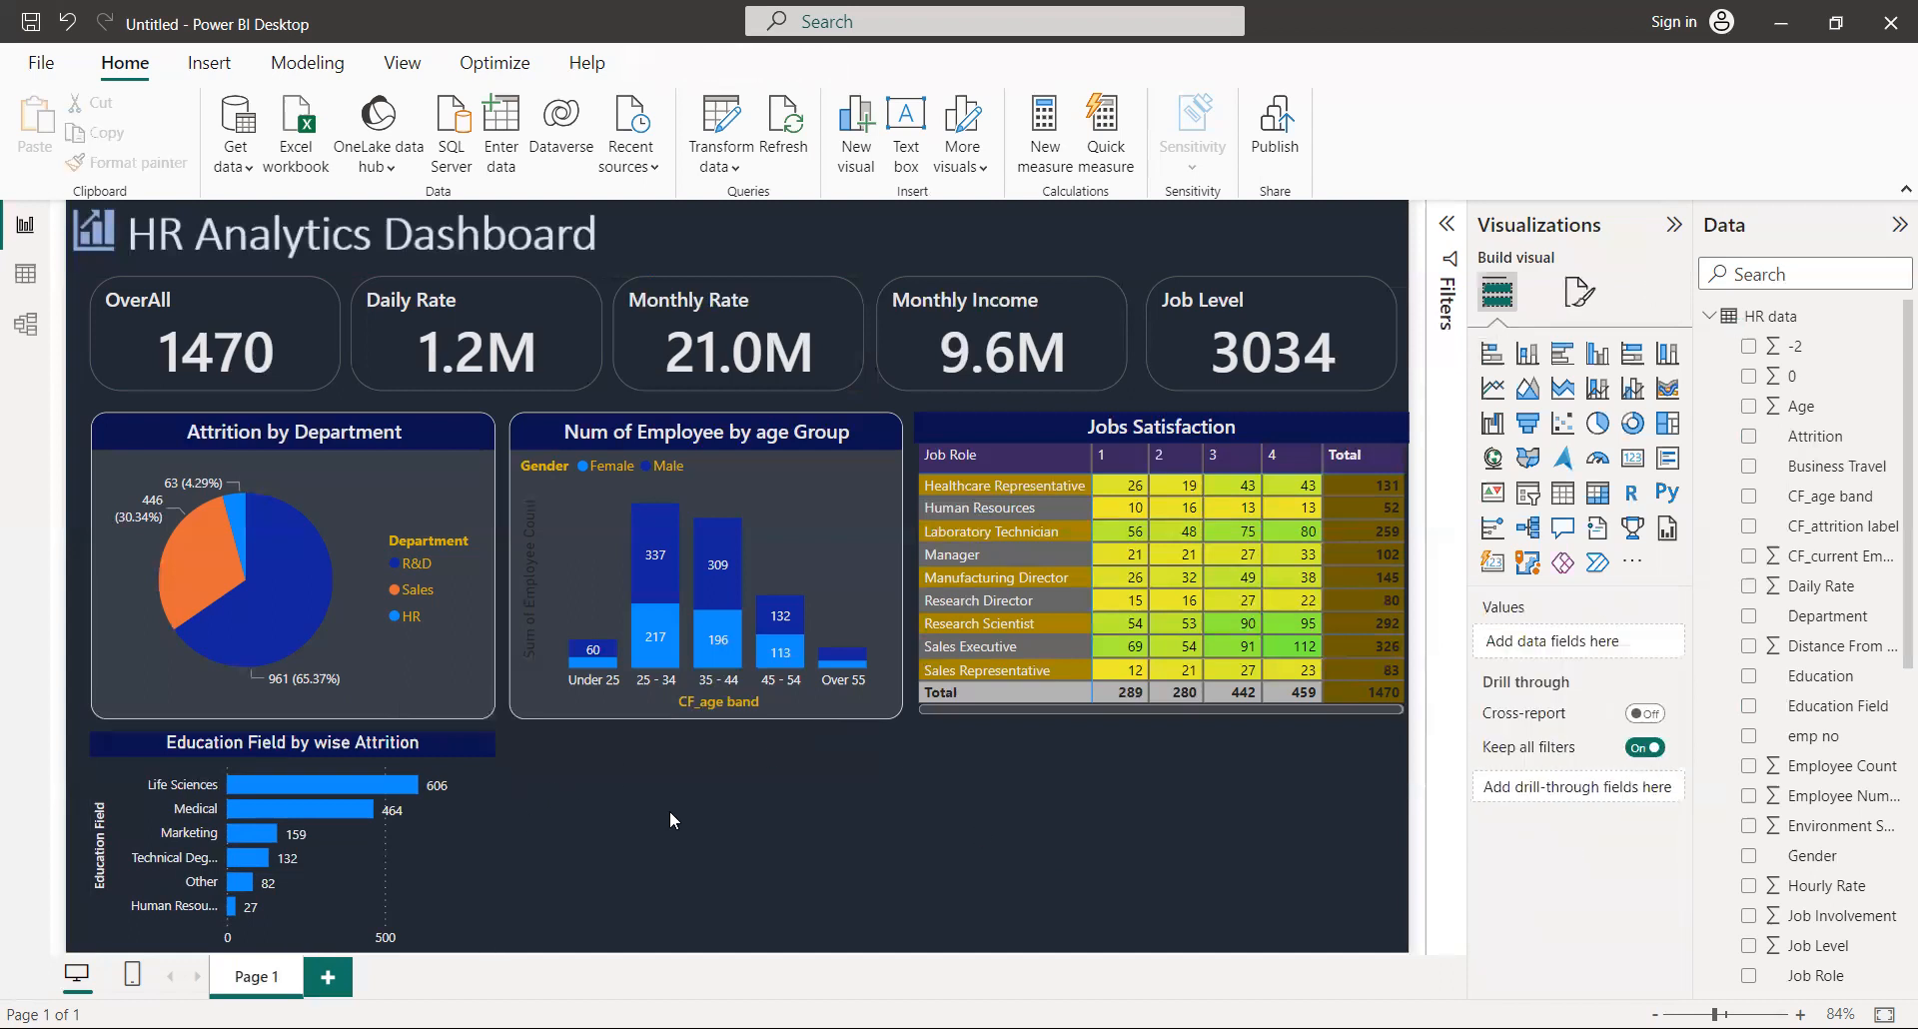
pyautogui.click(429, 829)
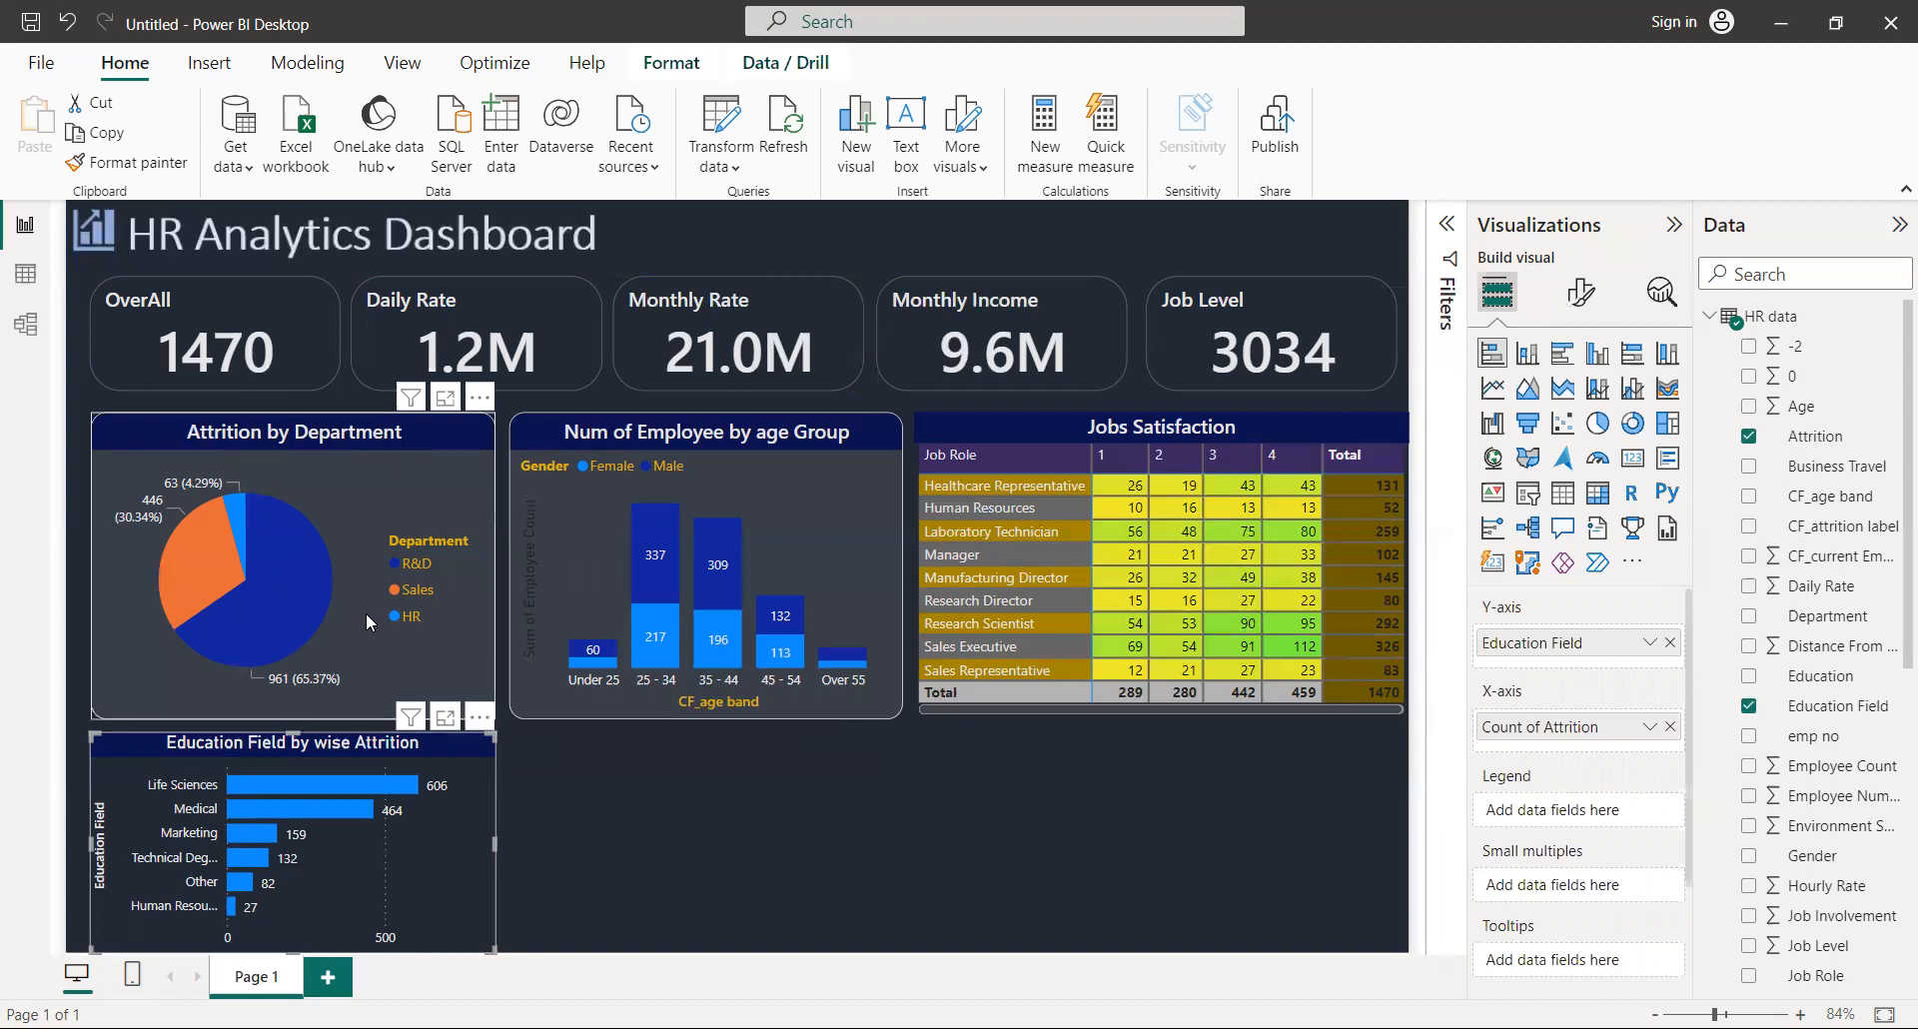
pyautogui.click(366, 536)
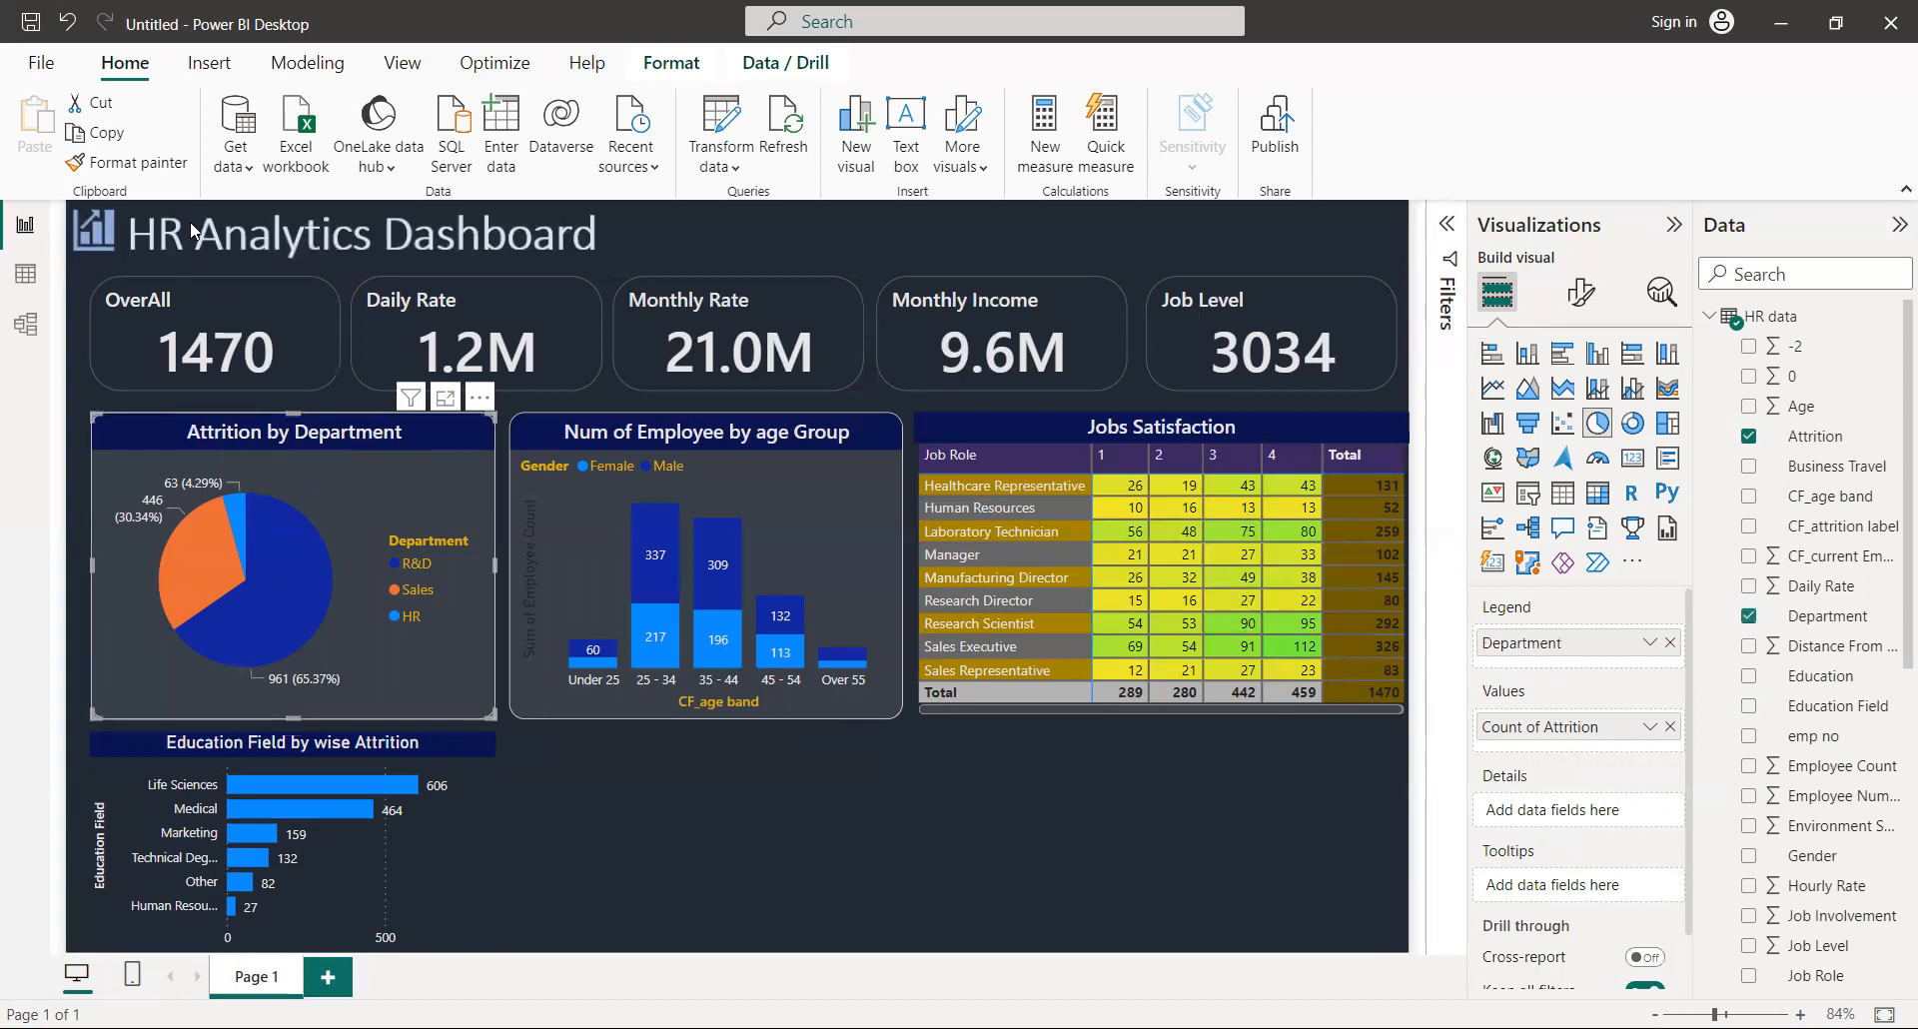
pyautogui.click(140, 163)
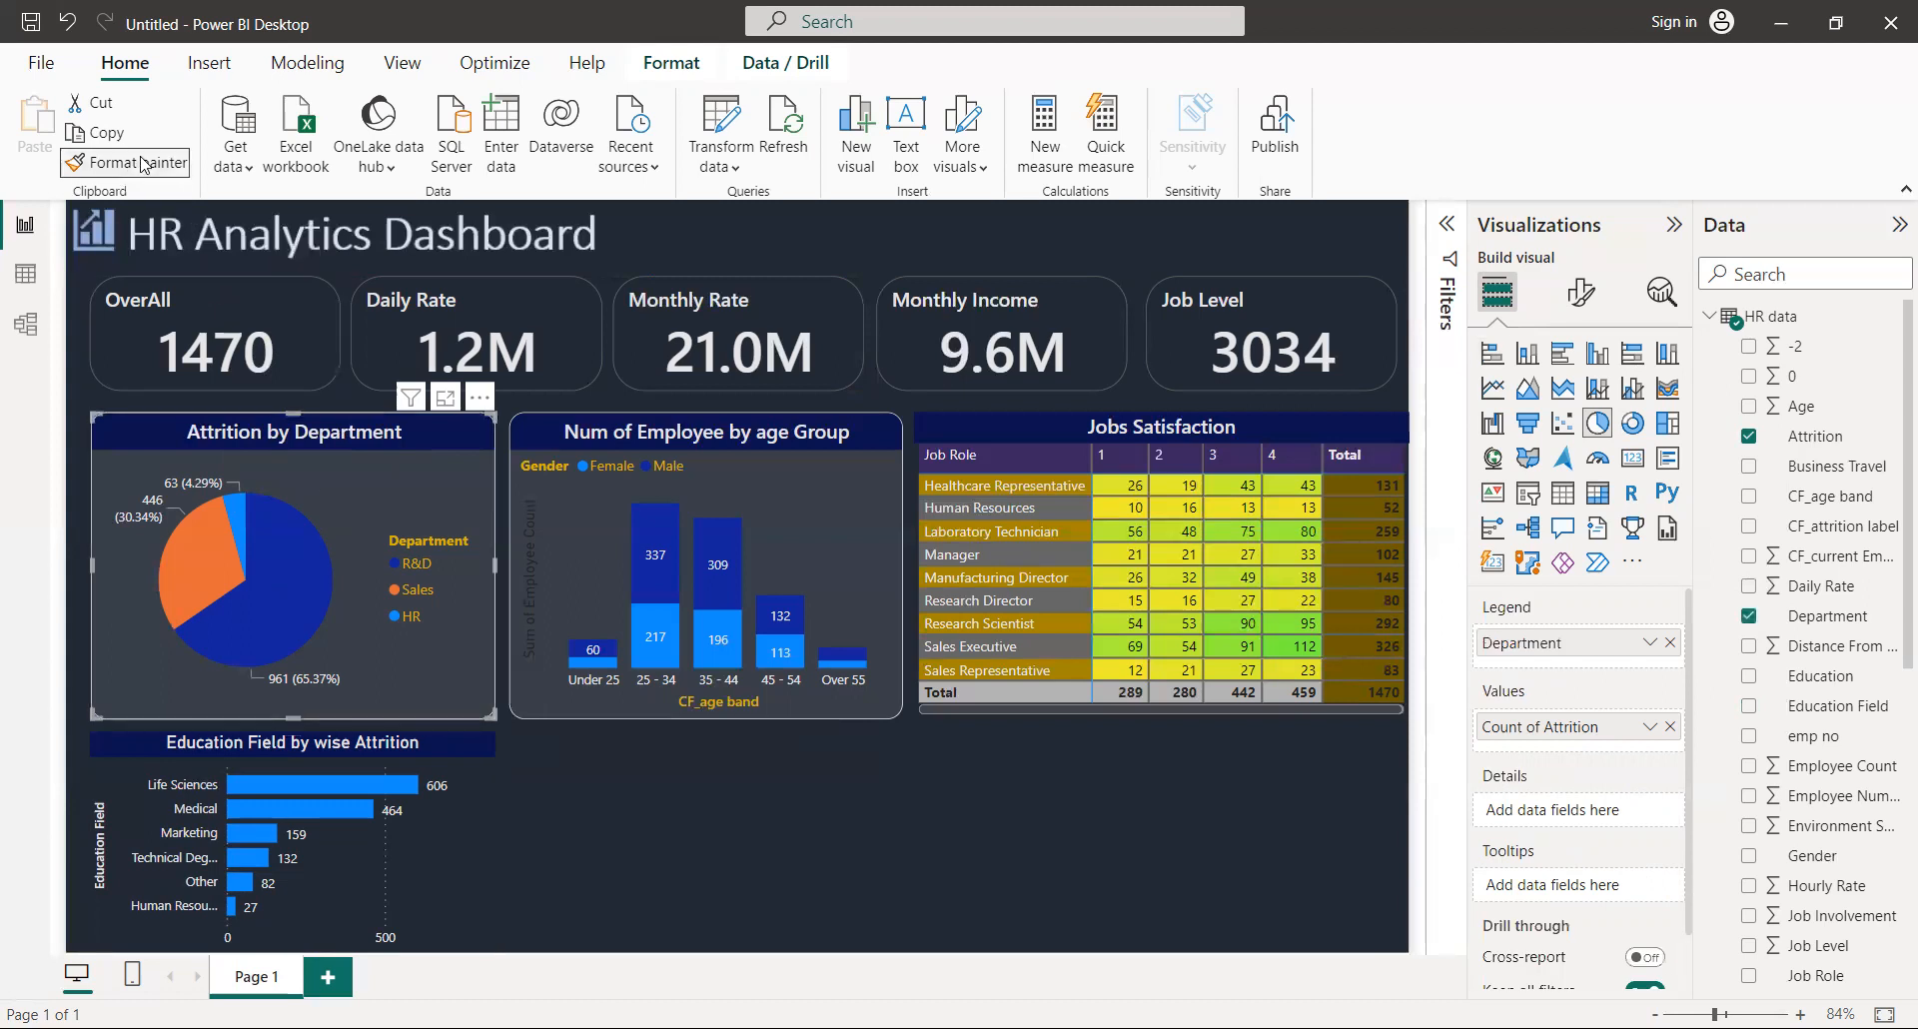
pyautogui.click(296, 824)
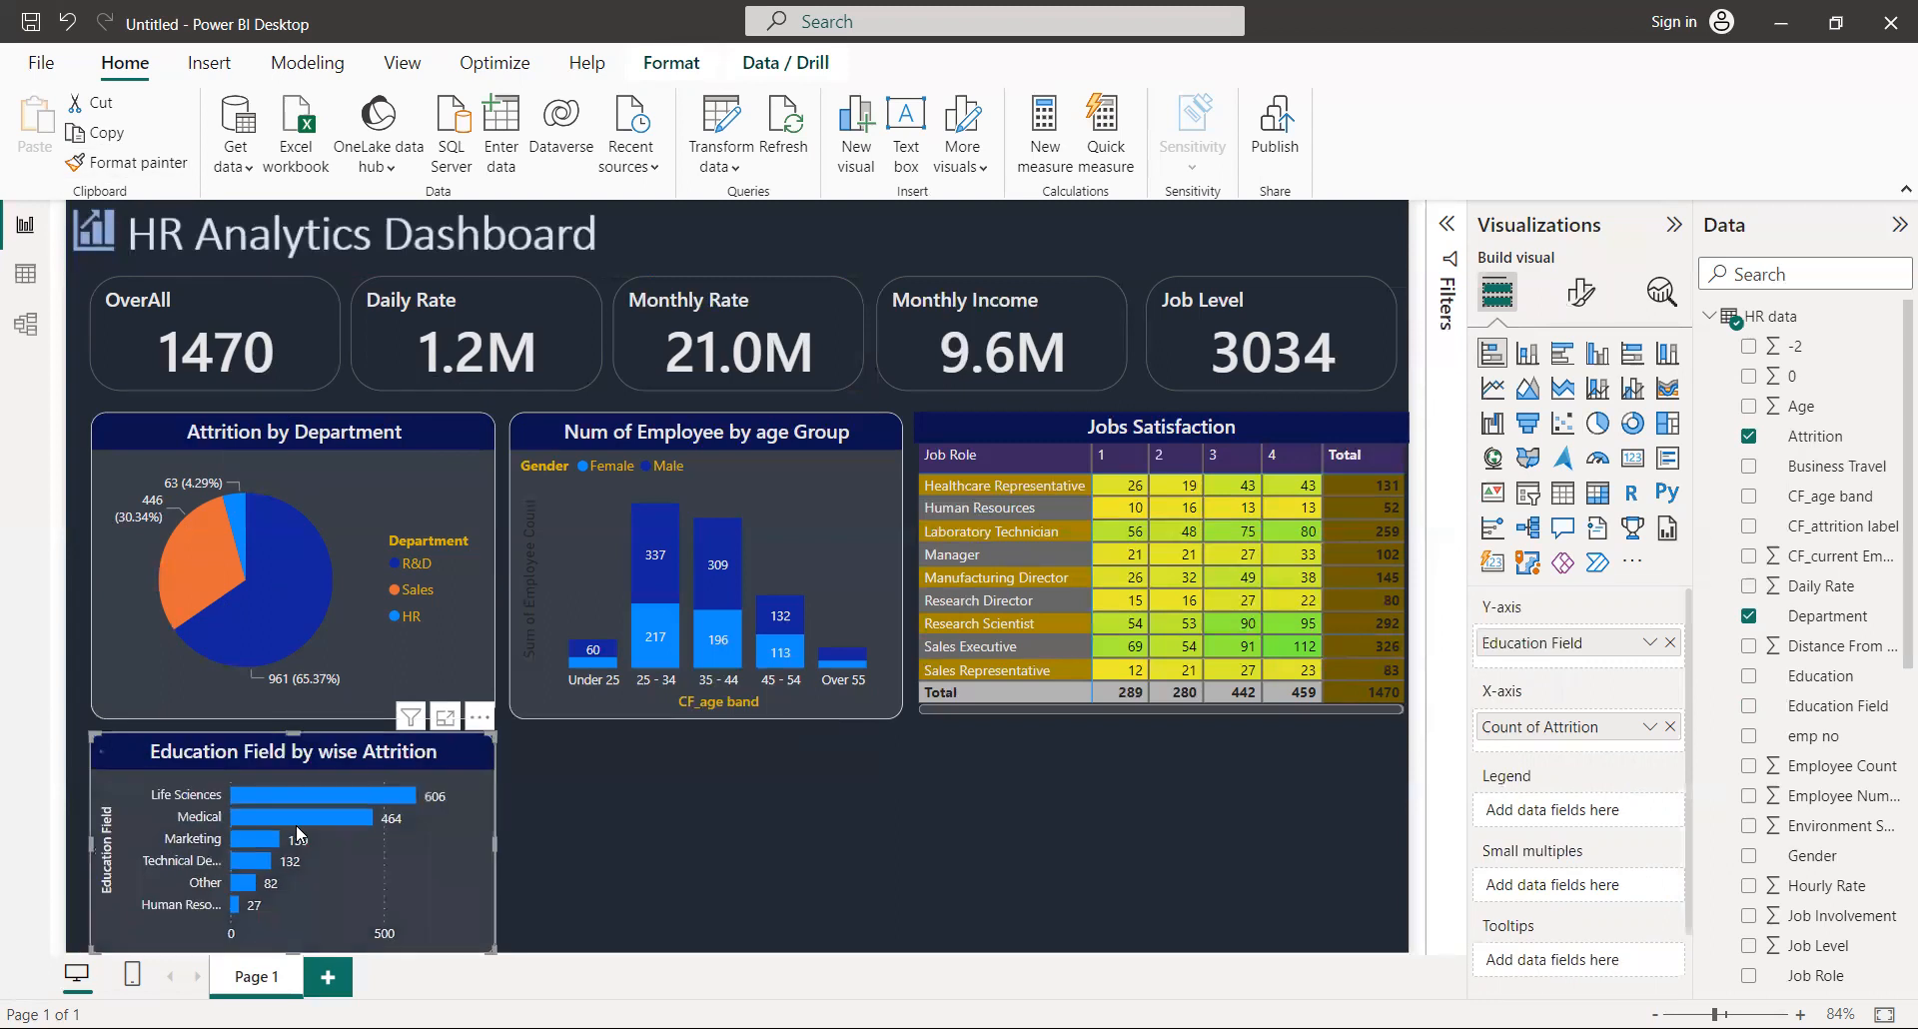
pyautogui.click(711, 855)
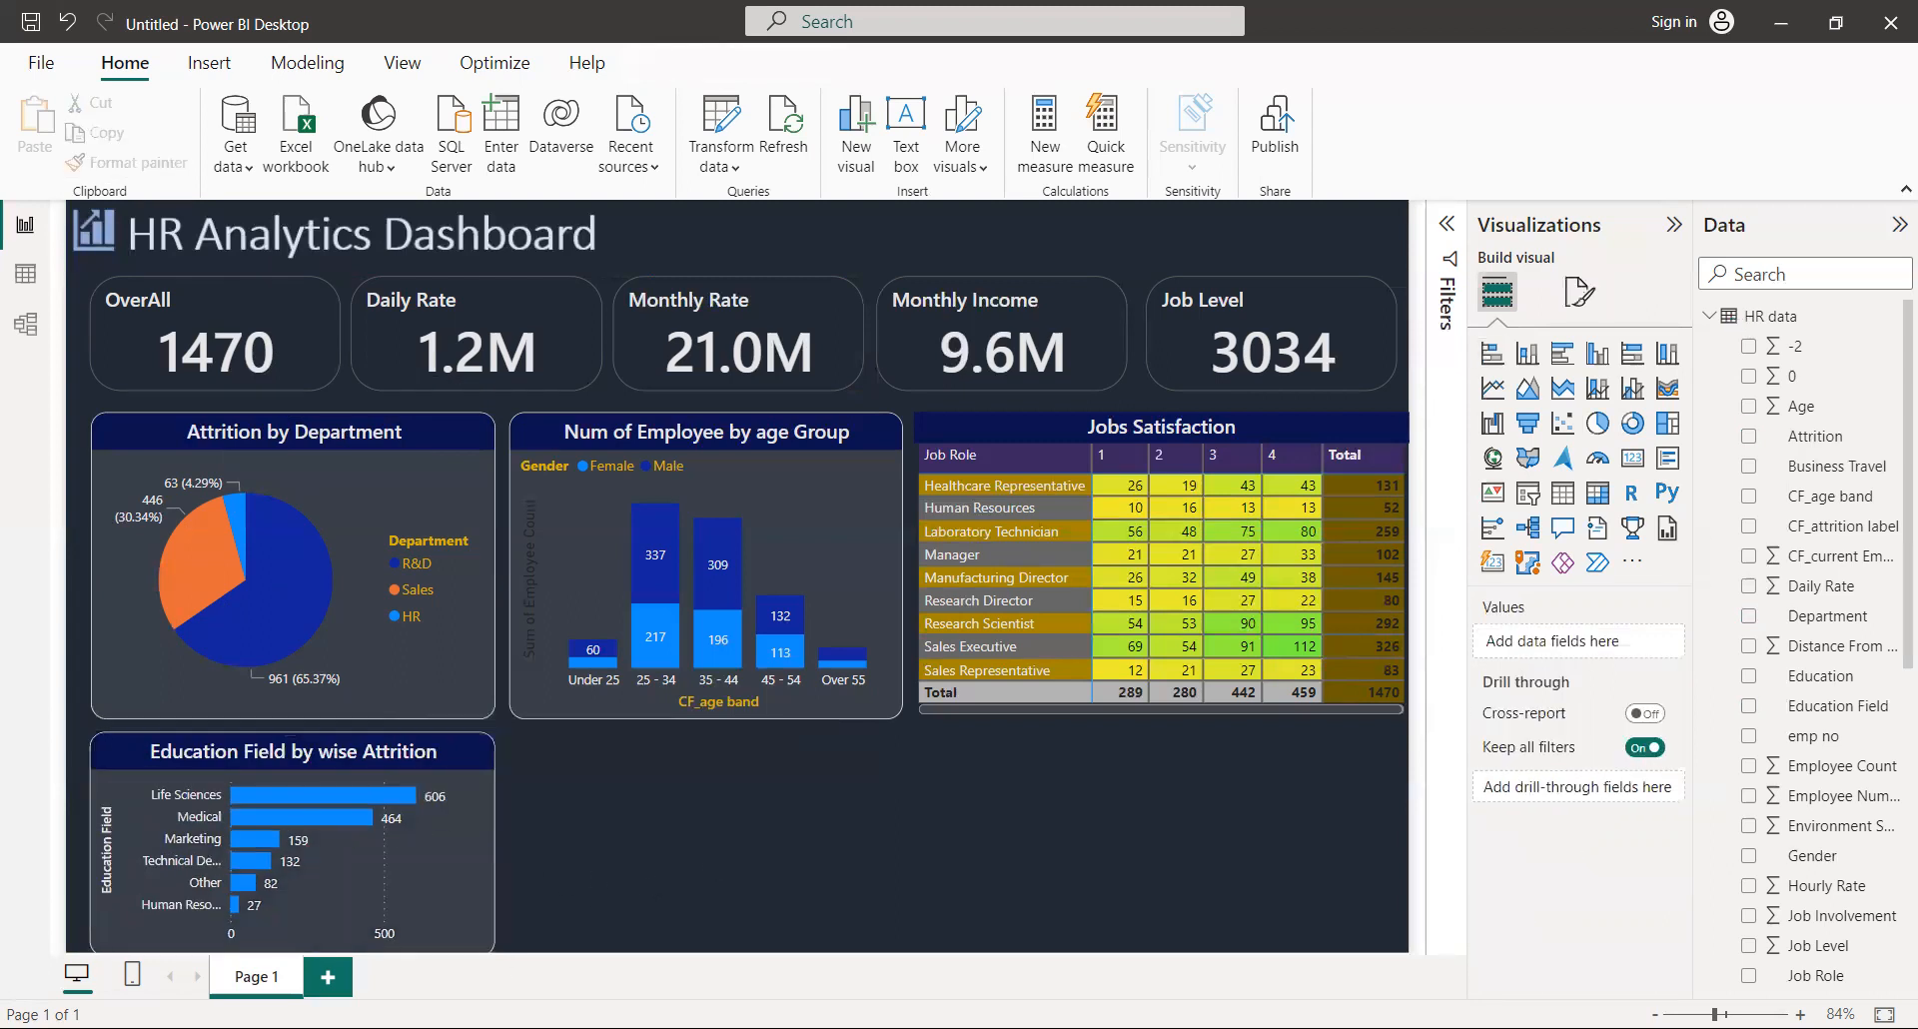